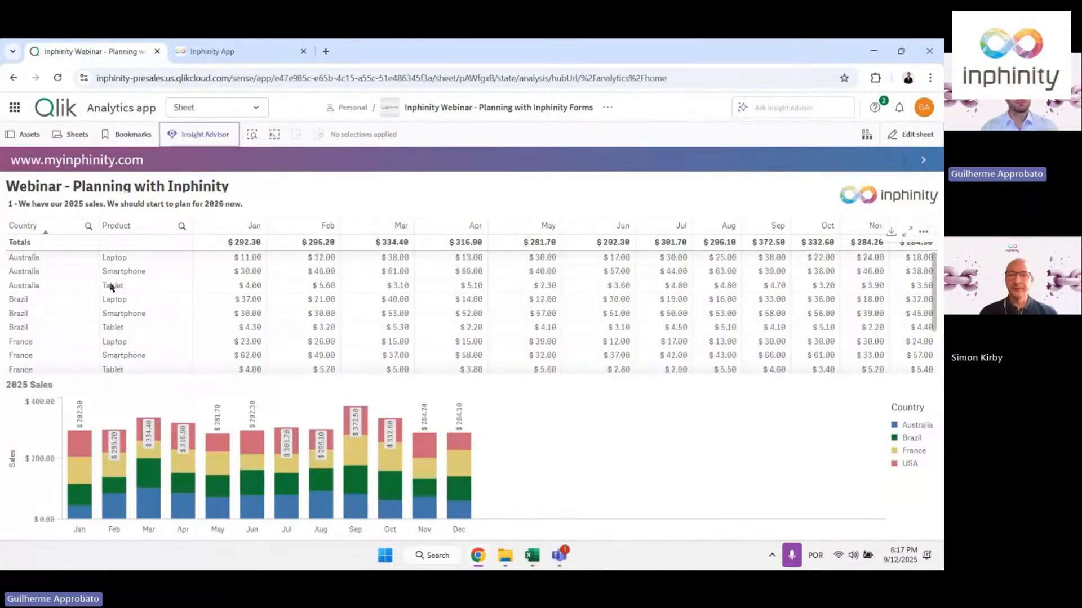
Filter the 2025 sales sheet by the country Australia, view the filtered table and chart, and clear the selection
{"action": "left_click", "coordinate": [61, 285]}
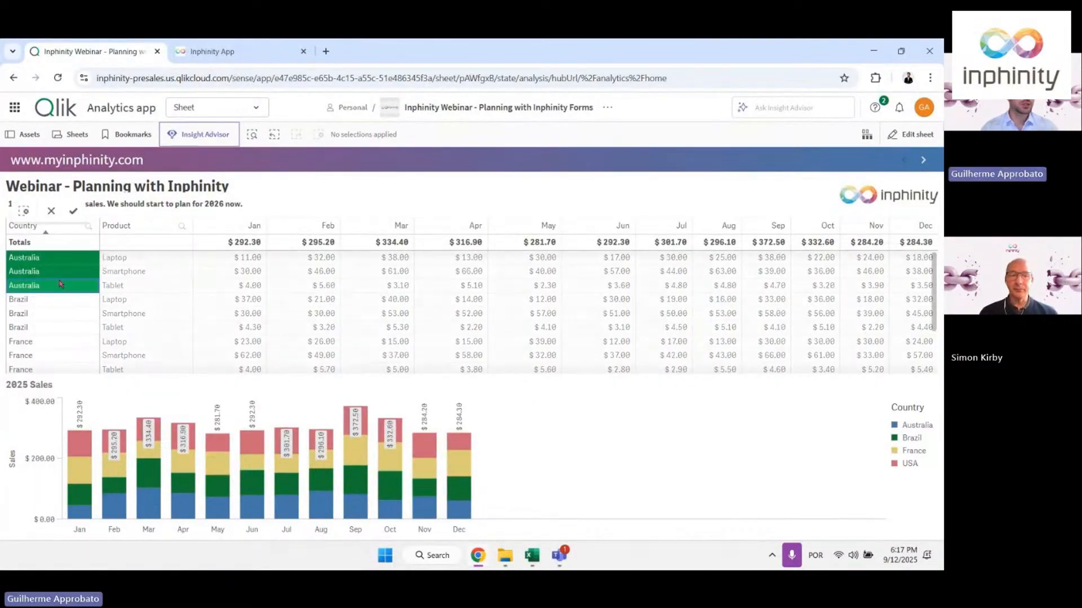
{"action": "left_click", "coordinate": [73, 211]}
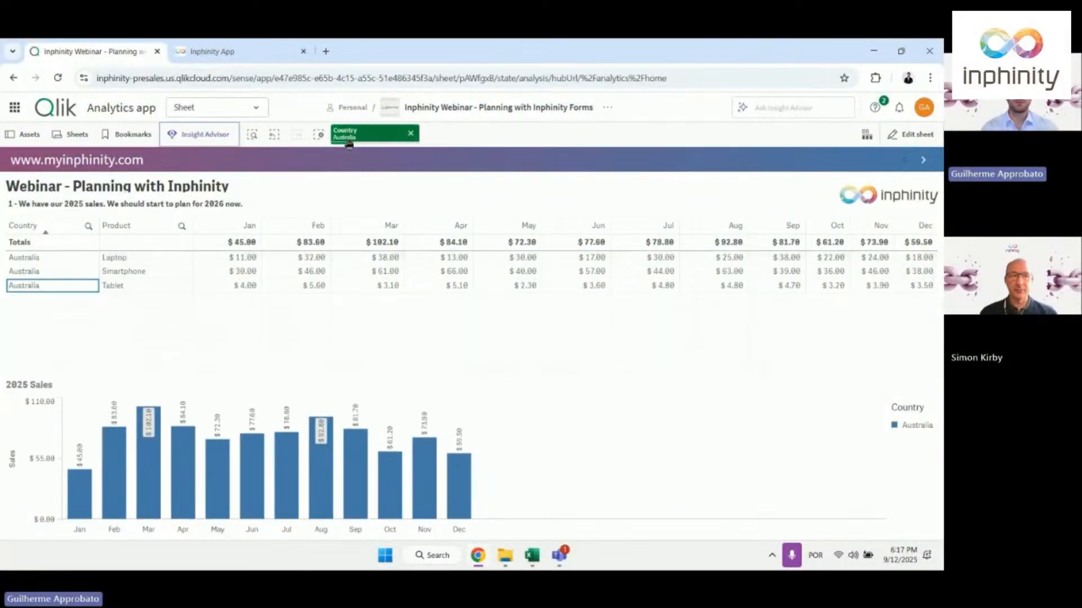
{"action": "left_click", "coordinate": [412, 134]}
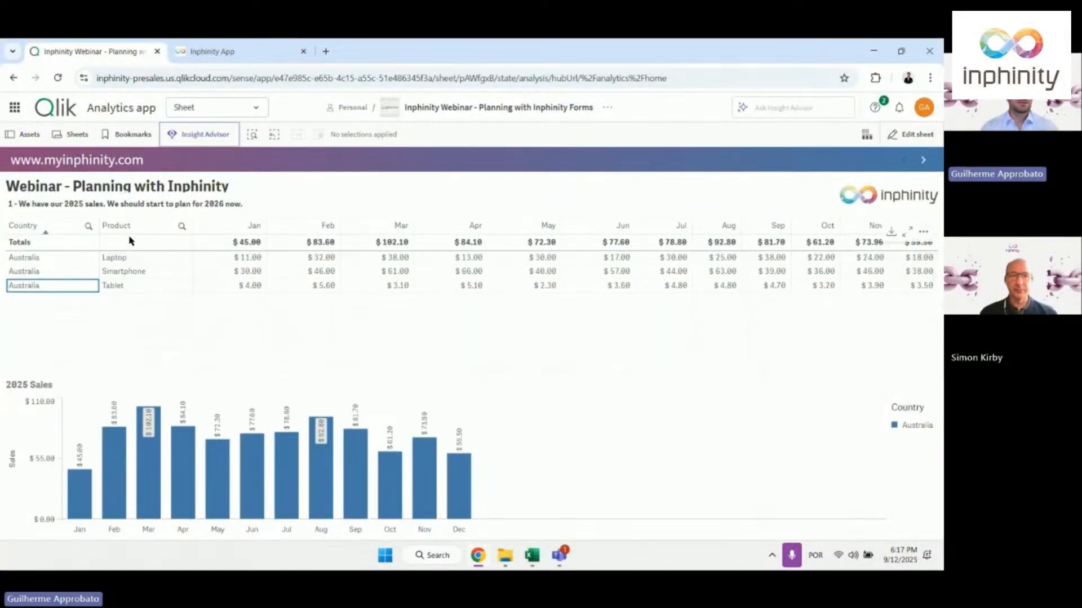
Filter the 2025 sales sheet by the product Smartphone, view the filtered table and chart, and clear all selections
{"action": "left_click", "coordinate": [122, 272]}
{"action": "left_click", "coordinate": [174, 213]}
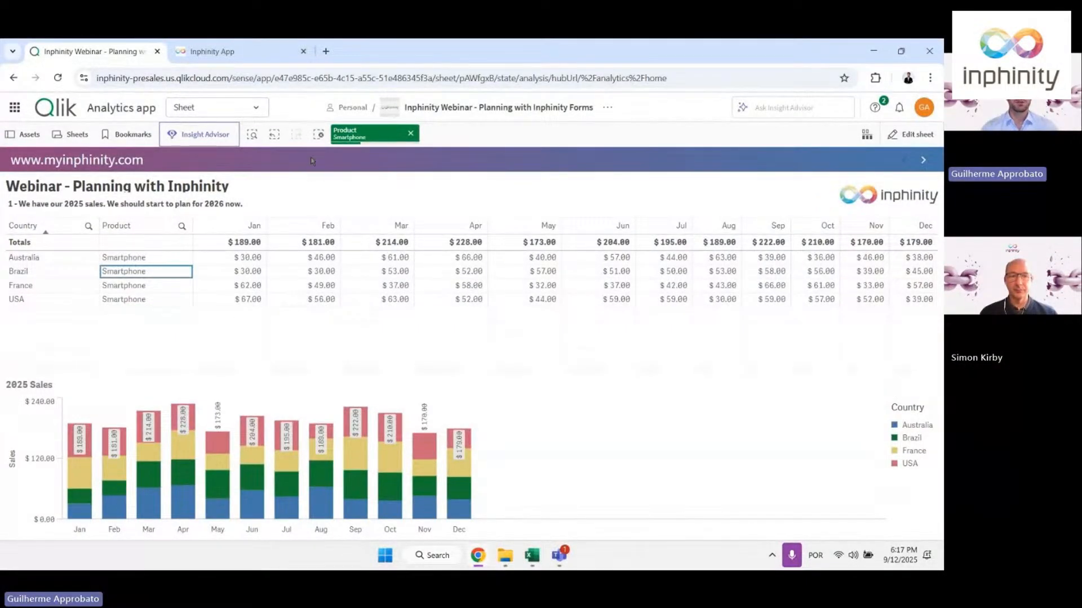
{"action": "left_click", "coordinate": [319, 137]}
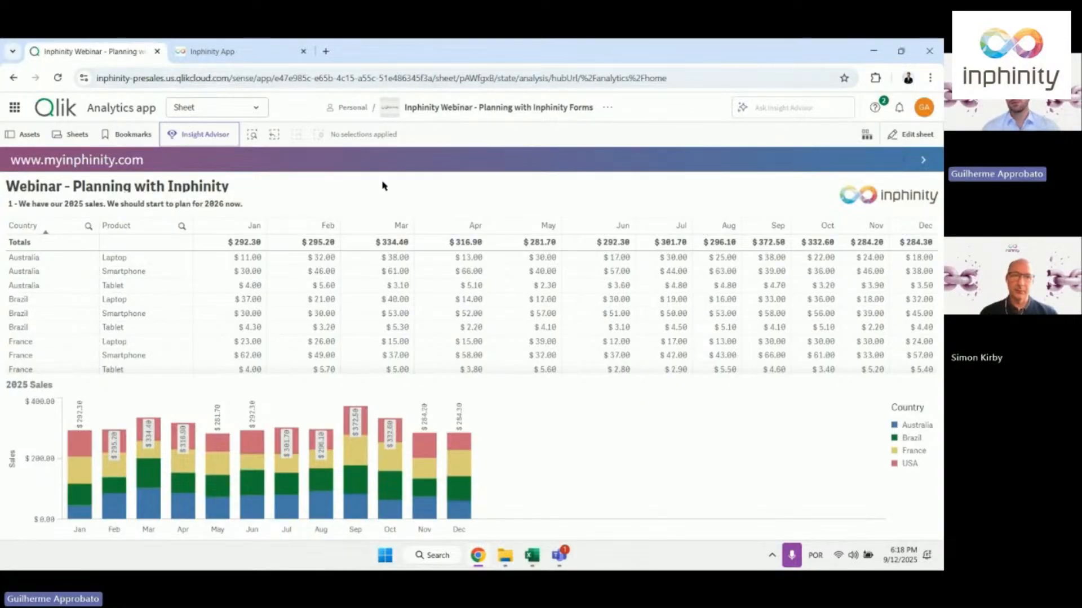
Go to the next sheet, start editing it, and open the data columns of its sales table
{"action": "left_click", "coordinate": [923, 160]}
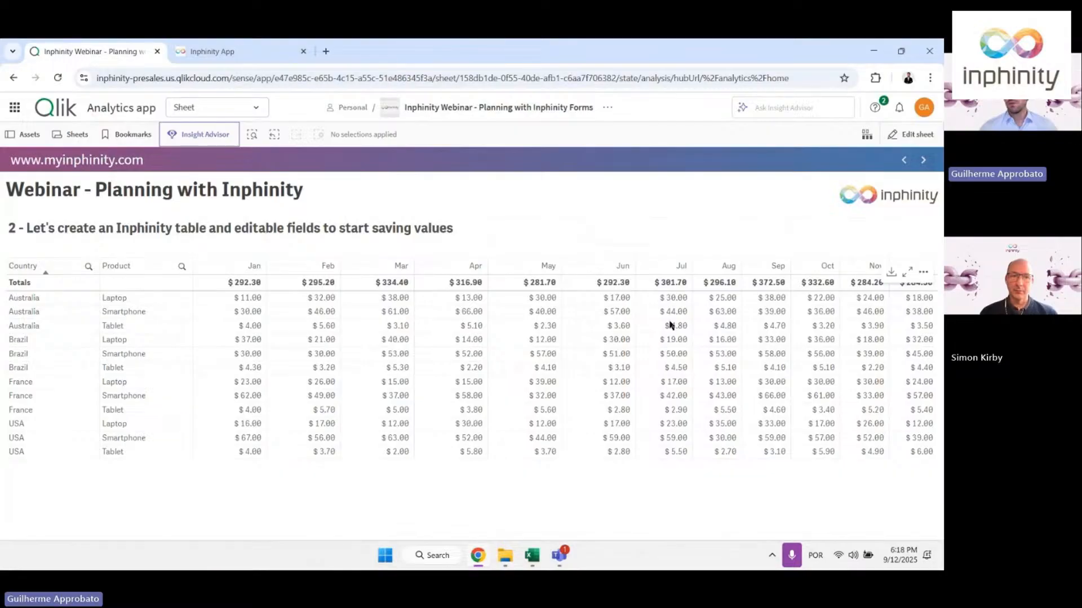
{"action": "left_click", "coordinate": [913, 136]}
{"action": "left_click", "coordinate": [621, 346]}
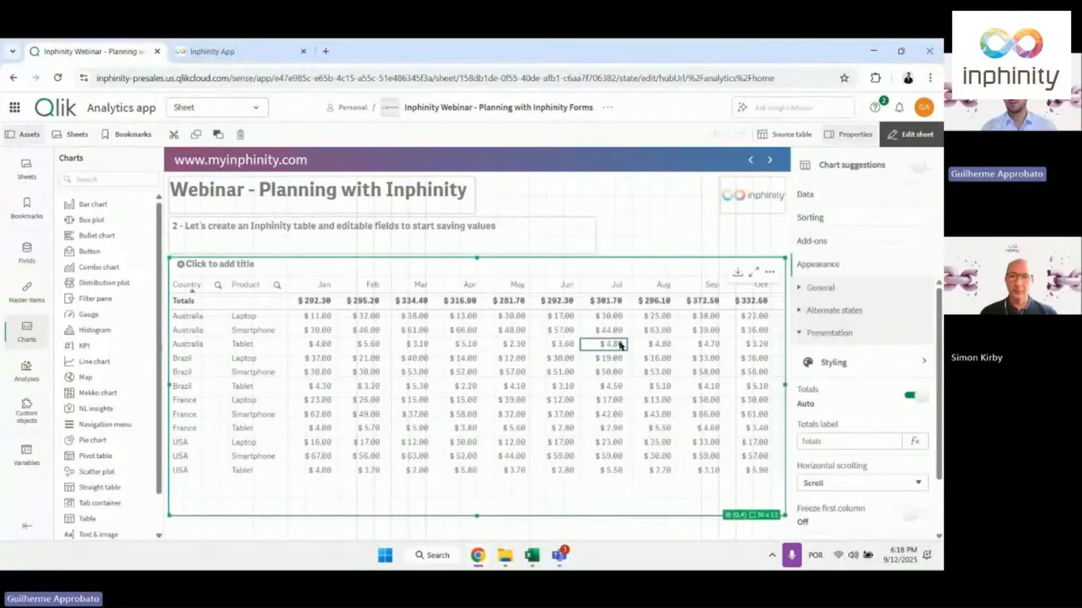
{"action": "left_click", "coordinate": [829, 204]}
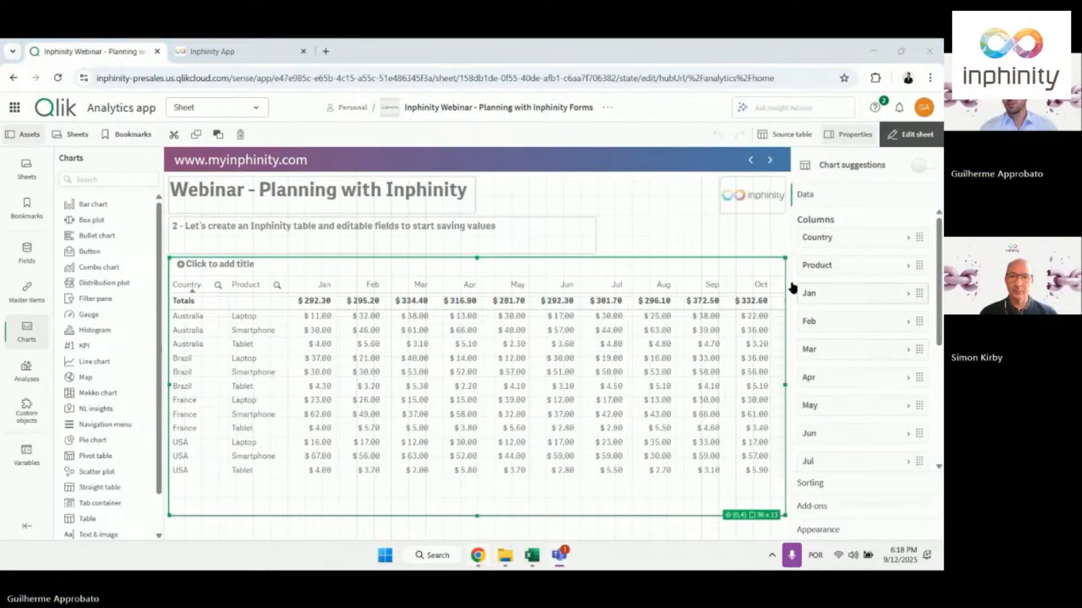
Examine the Product, Jan and Feb column definitions of the sales table
{"action": "left_click", "coordinate": [834, 265]}
{"action": "left_click", "coordinate": [835, 266]}
{"action": "left_click", "coordinate": [838, 288]}
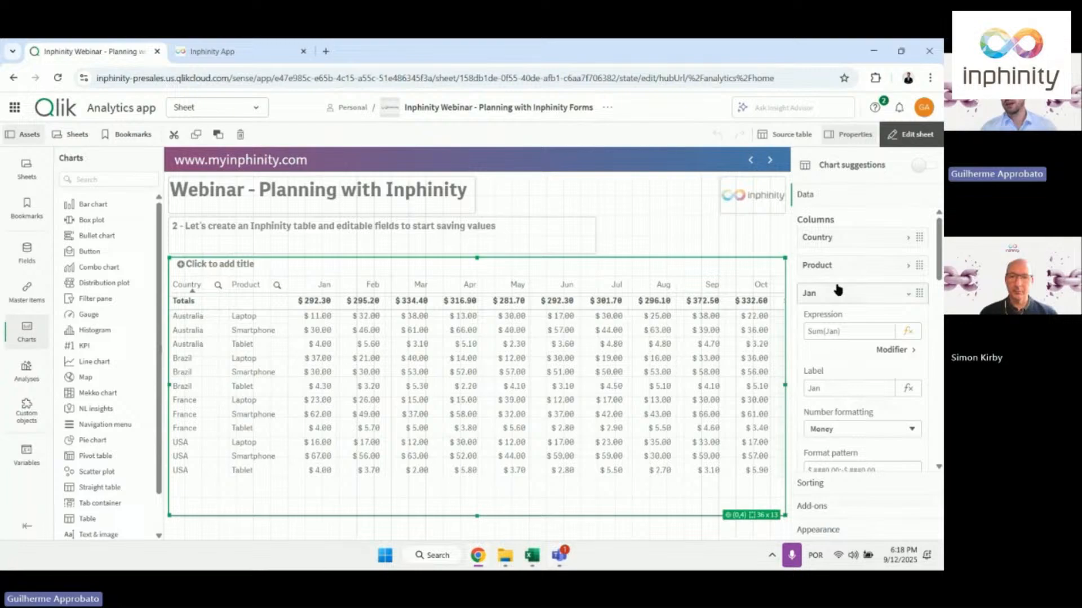
{"action": "left_click", "coordinate": [837, 292]}
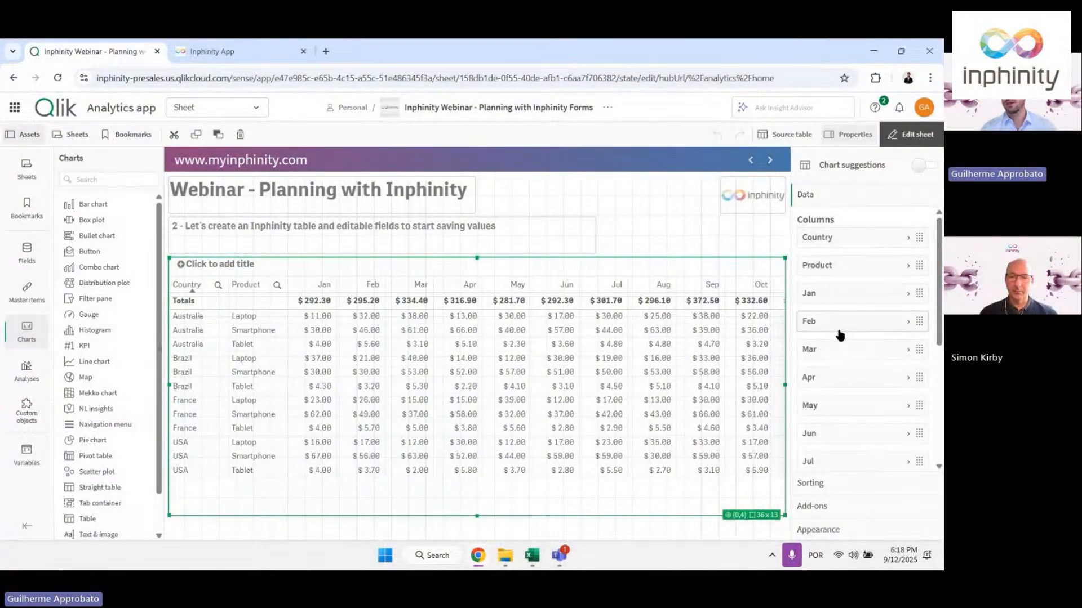
{"action": "left_click", "coordinate": [839, 329]}
{"action": "left_click", "coordinate": [849, 317]}
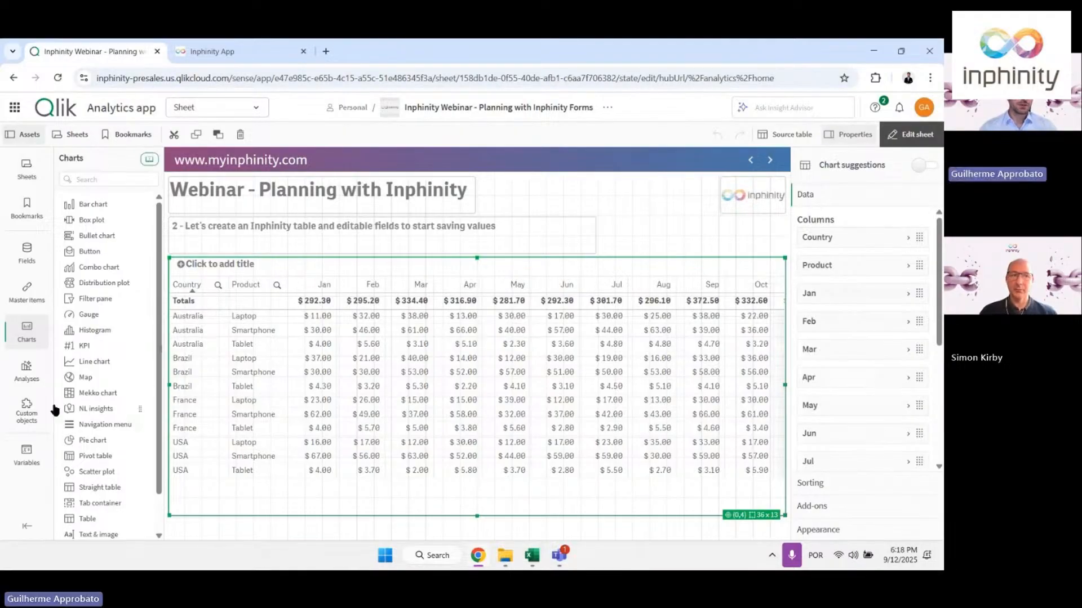
Convert the sales table to the Forms General object from the Inphinity bundle
{"action": "left_click", "coordinate": [26, 409]}
{"action": "scroll", "coordinate": [104, 394], "scroll_direction": "down", "scroll_amount": 3}
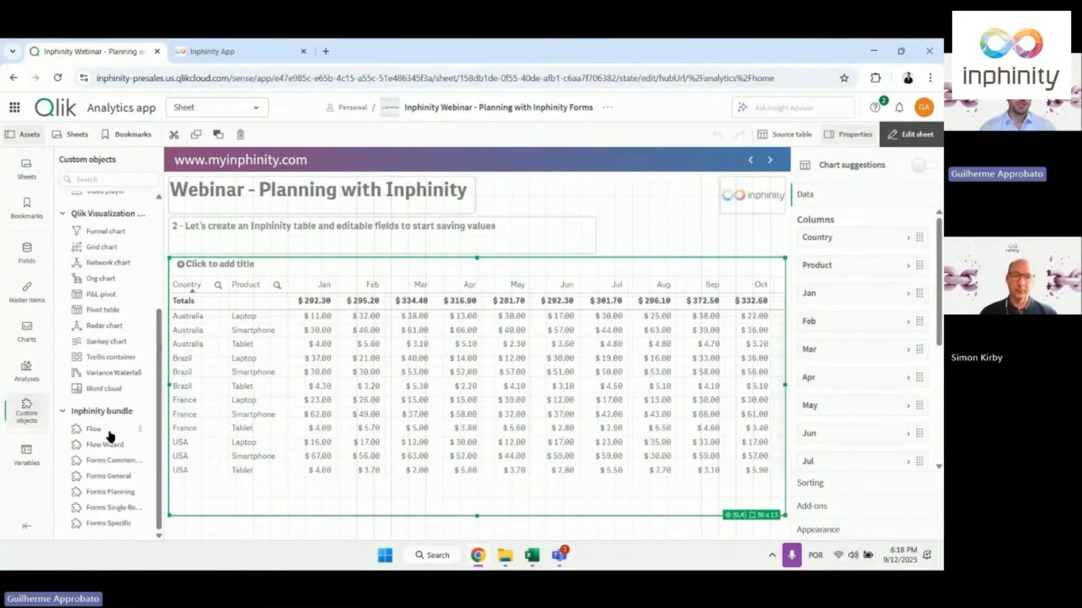
{"action": "left_click_drag", "start_coordinate": [105, 478], "coordinate": [431, 369]}
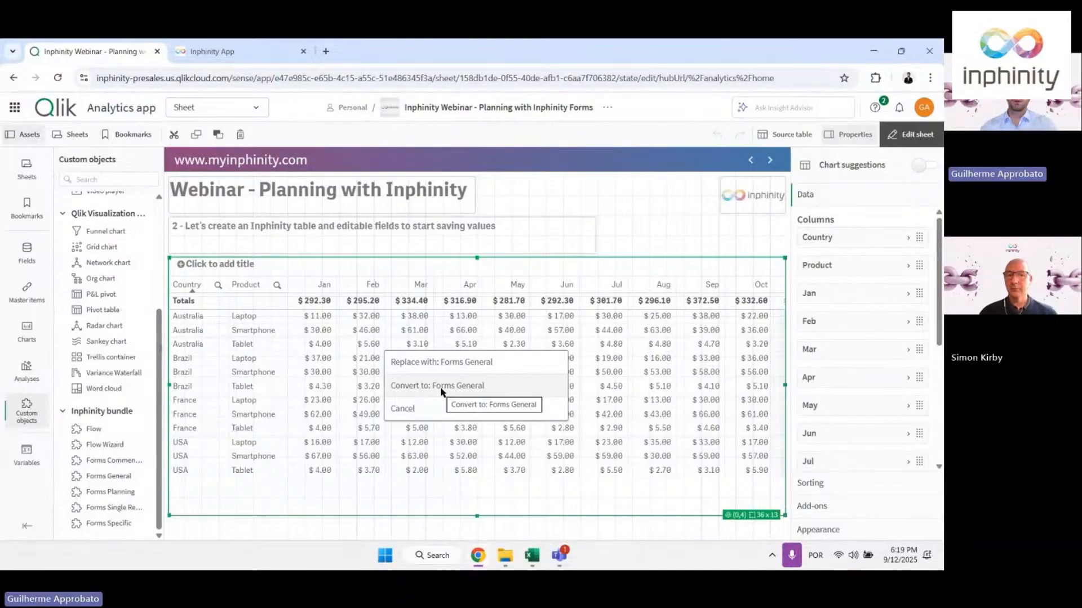
{"action": "left_click", "coordinate": [441, 387]}
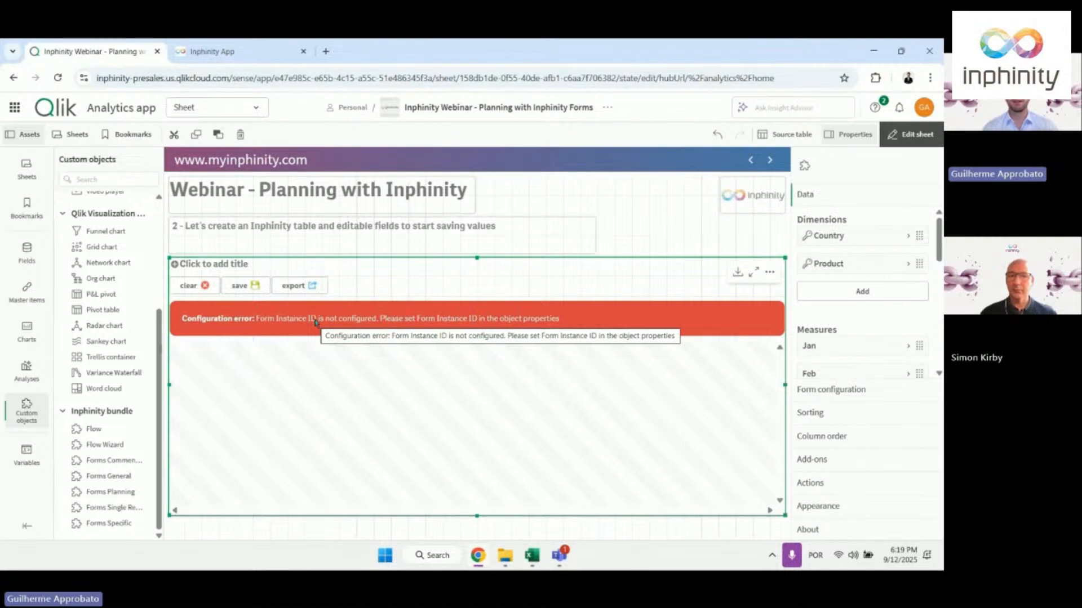
Switch to the Inphinity App and create a General+ form instance with changelog Enabled and the note "Webinar Table"
{"action": "left_click", "coordinate": [239, 54]}
{"action": "left_click", "coordinate": [483, 312]}
{"action": "type", "text": "Webinar Table"}
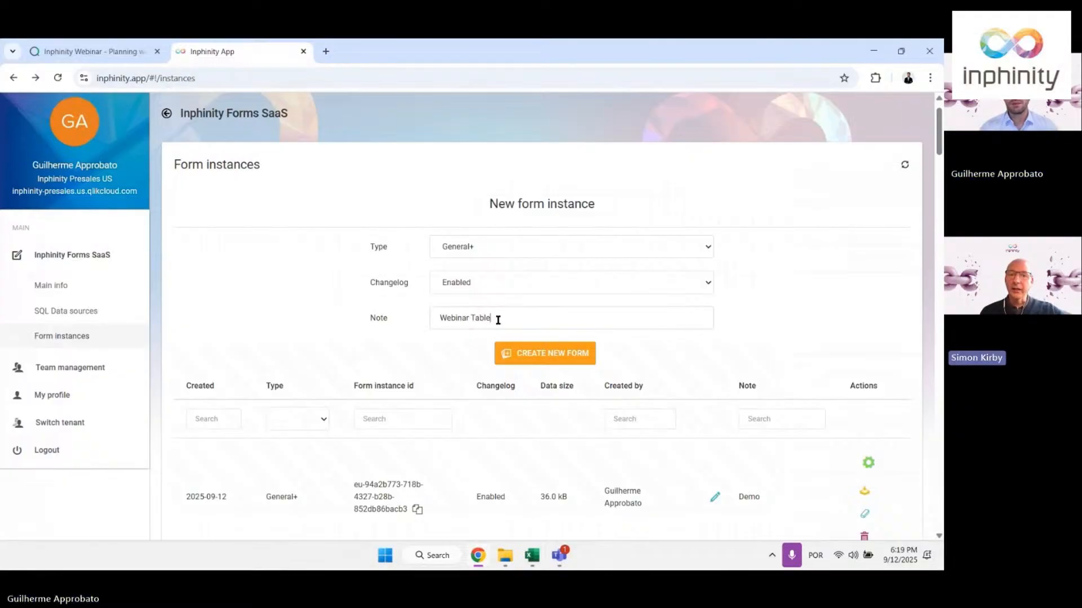
{"action": "left_click_drag", "start_coordinate": [495, 318], "coordinate": [435, 319]}
{"action": "left_click", "coordinate": [463, 336]}
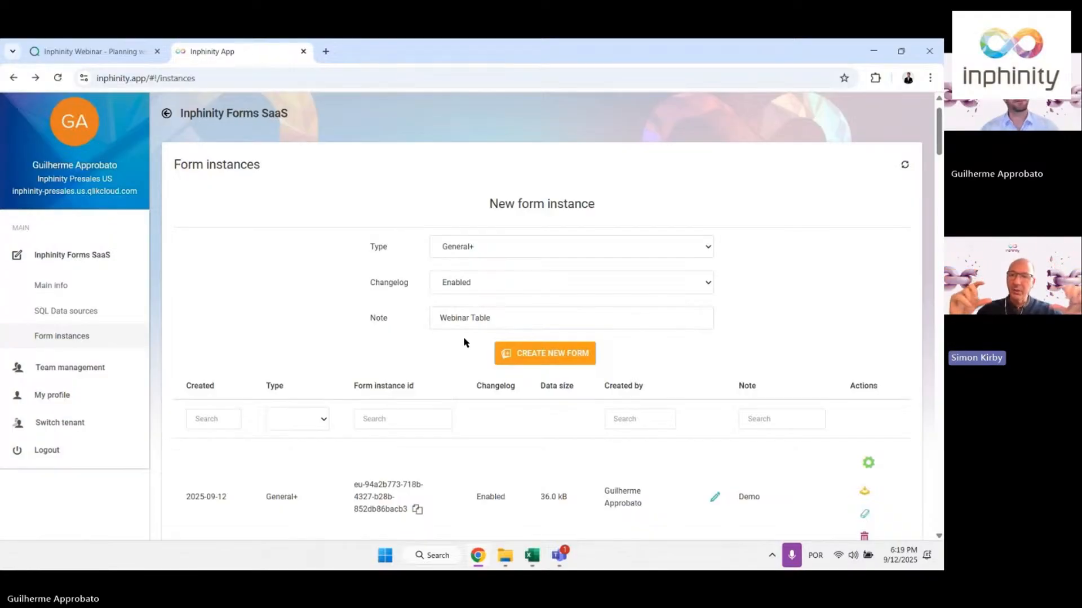
{"action": "left_click", "coordinate": [113, 51]}
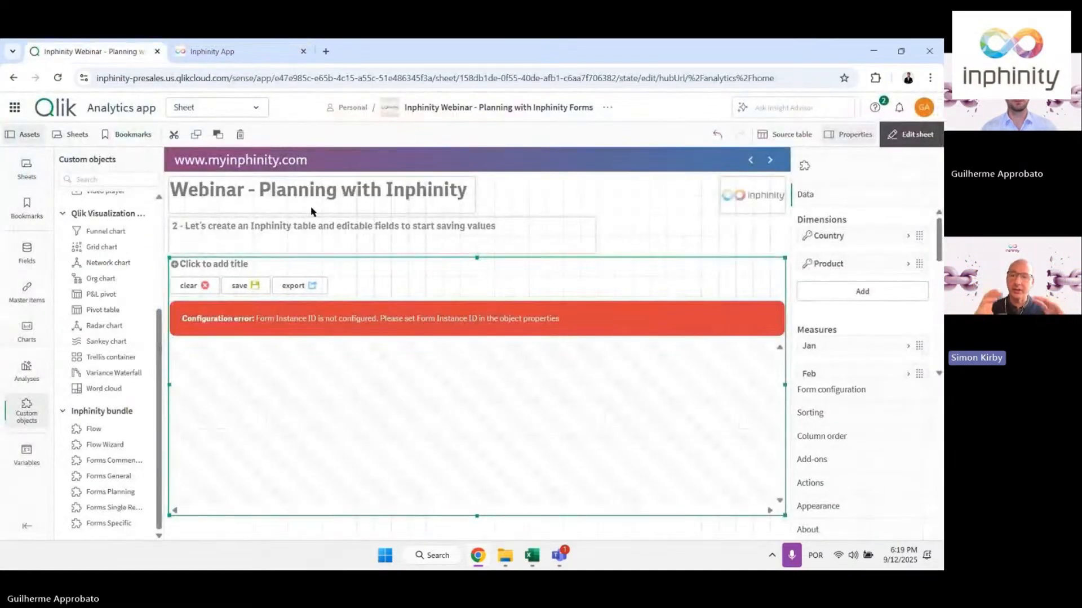
{"action": "left_click", "coordinate": [248, 51]}
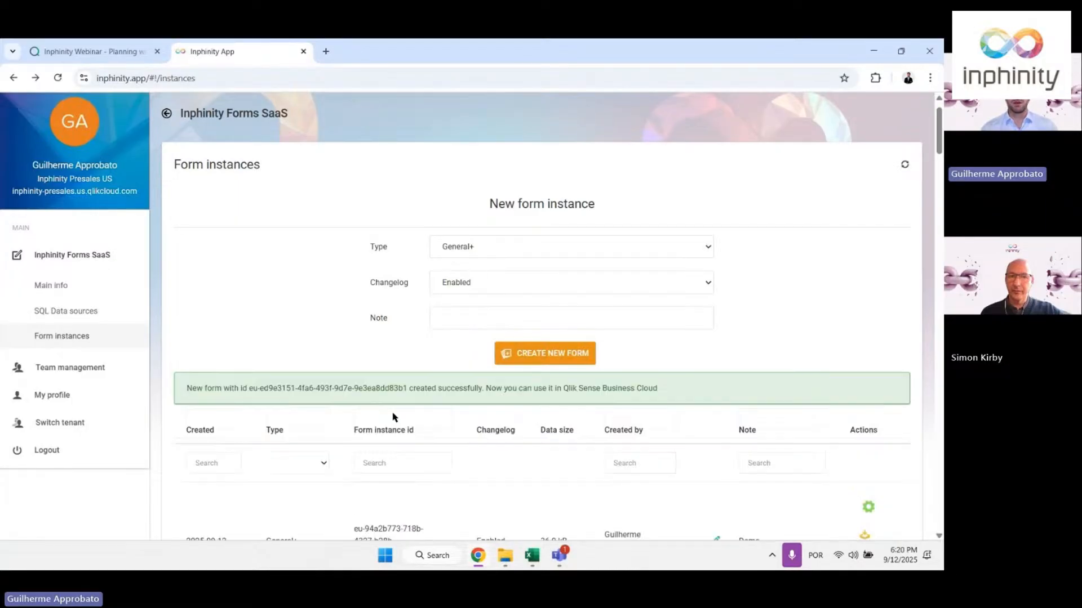
Copy the form instance id of the Webinar Table form
{"action": "scroll", "coordinate": [375, 417], "scroll_direction": "down", "scroll_amount": 1}
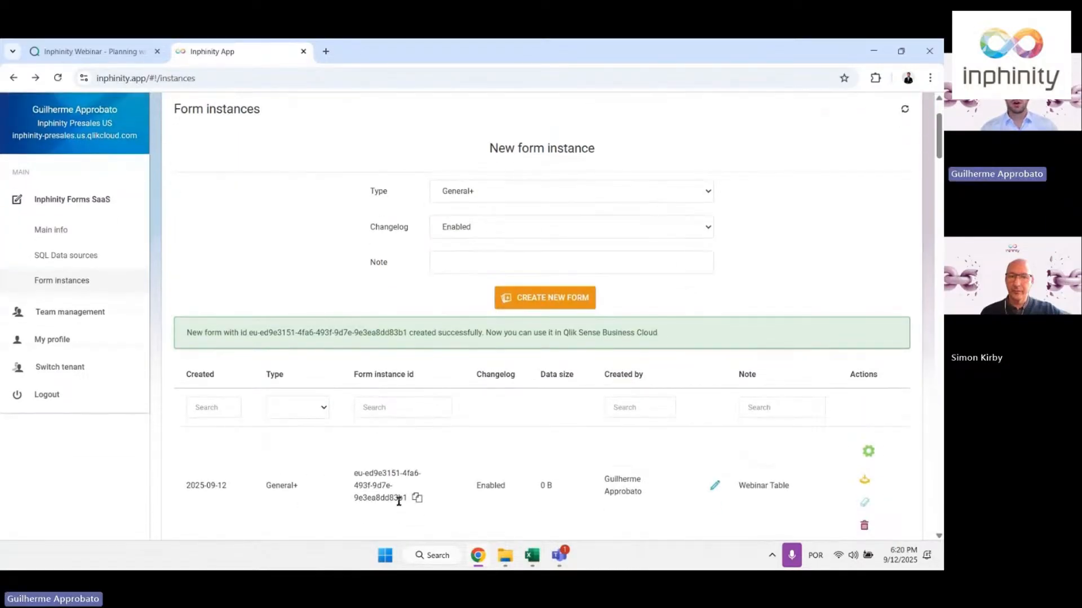
{"action": "left_click_drag", "start_coordinate": [354, 375], "coordinate": [418, 375]}
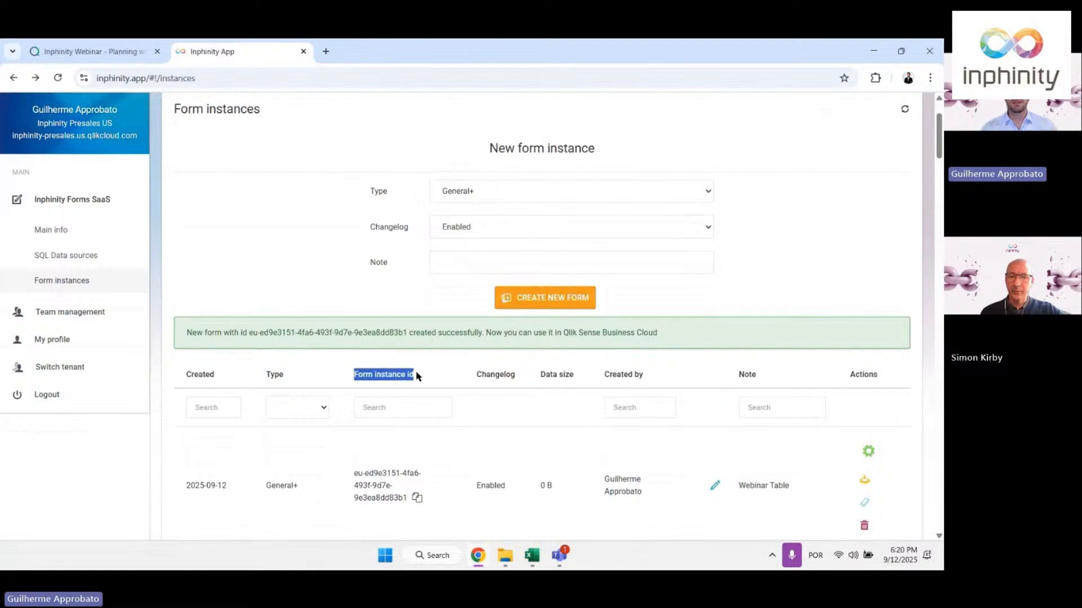
{"action": "left_click", "coordinate": [416, 500]}
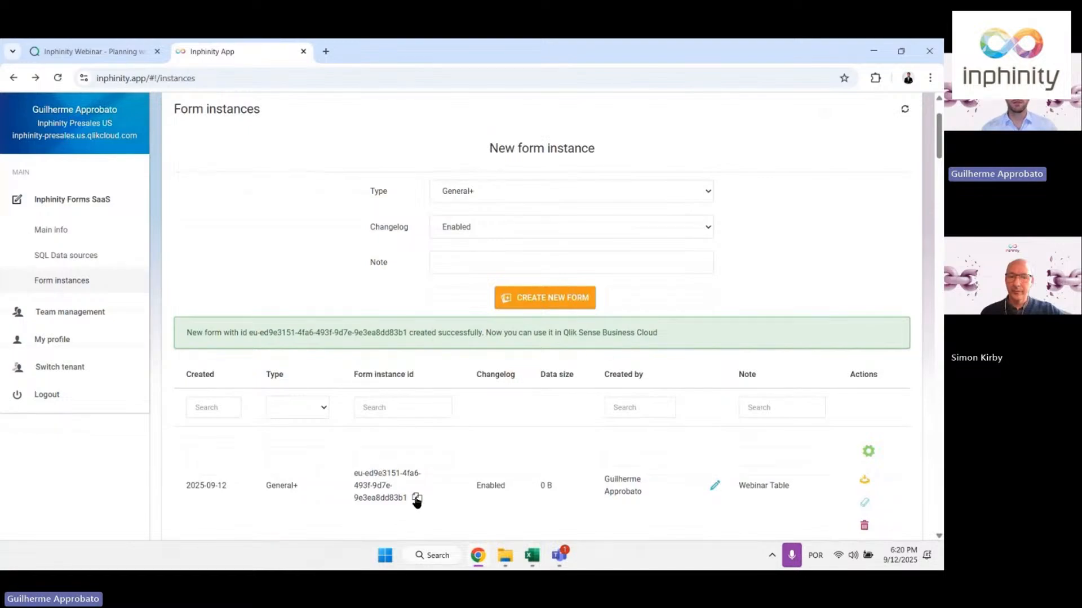
Switch back to the Qlik app, paste the copied form instance id into the table's form configuration, and leave edit mode
{"action": "left_click", "coordinate": [147, 51]}
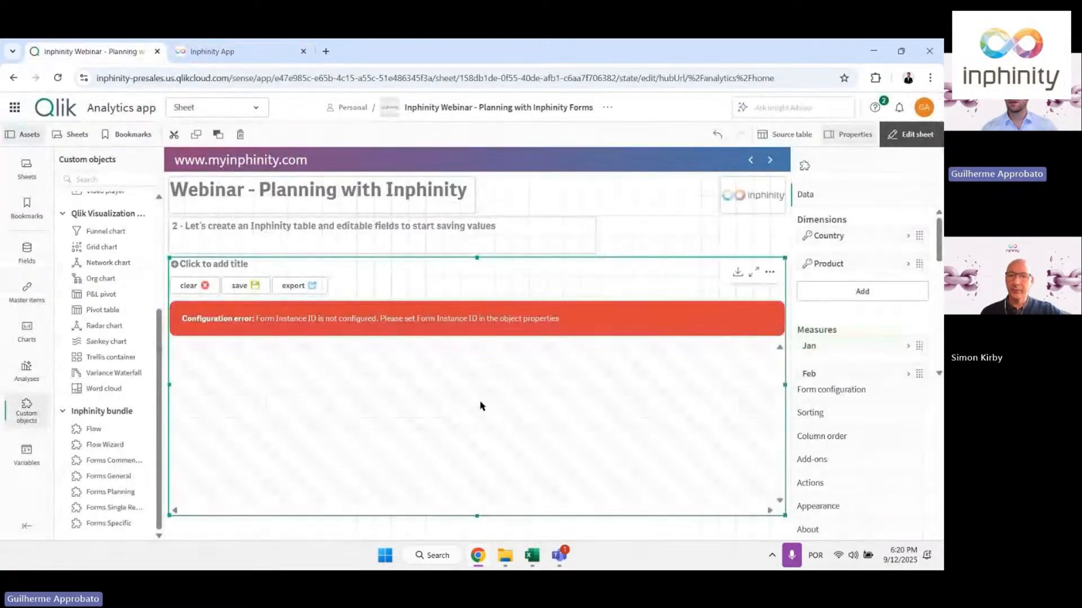
{"action": "left_click", "coordinate": [821, 389]}
{"action": "left_click", "coordinate": [828, 258]}
{"action": "key", "text": "ctrl+v"}
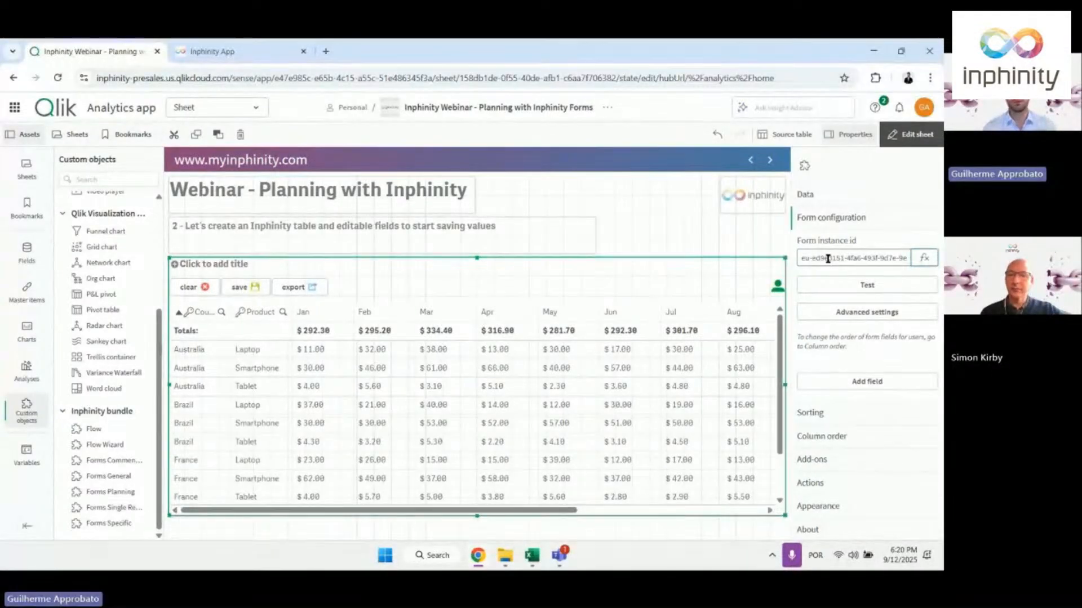
{"action": "left_click", "coordinate": [907, 137]}
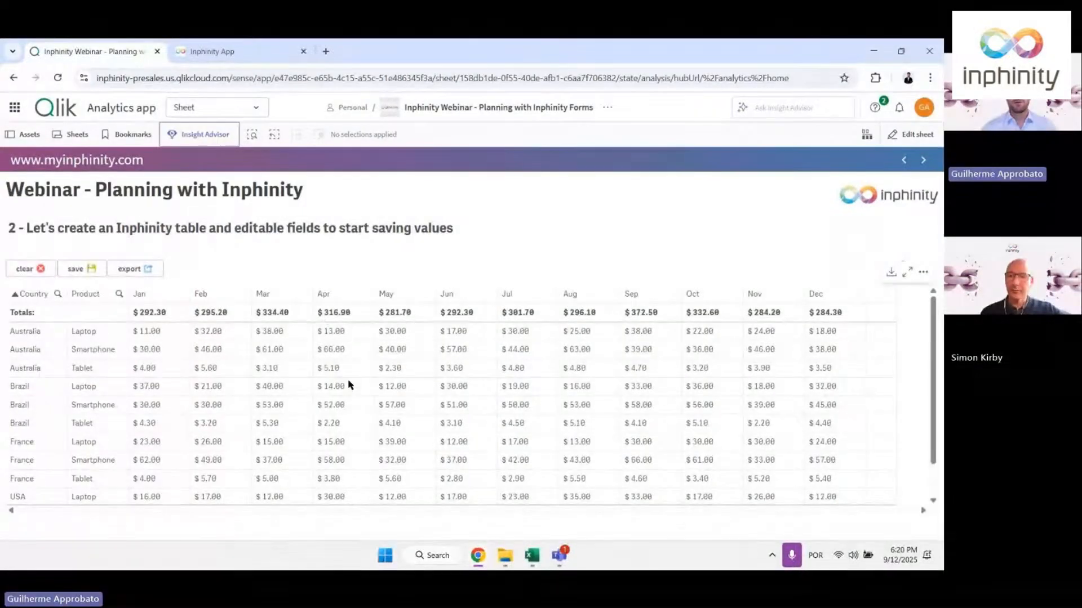
Reopen the sheet for editing and add a Text field to the Forms General table
{"action": "left_click", "coordinate": [913, 140]}
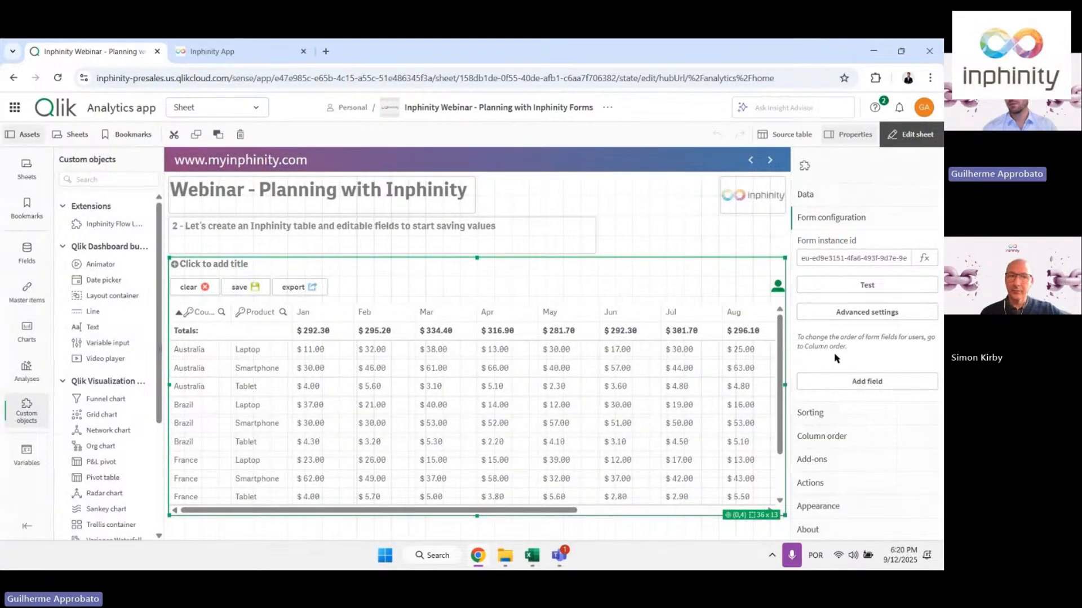
{"action": "scroll", "coordinate": [659, 405], "scroll_direction": "right", "scroll_amount": 5}
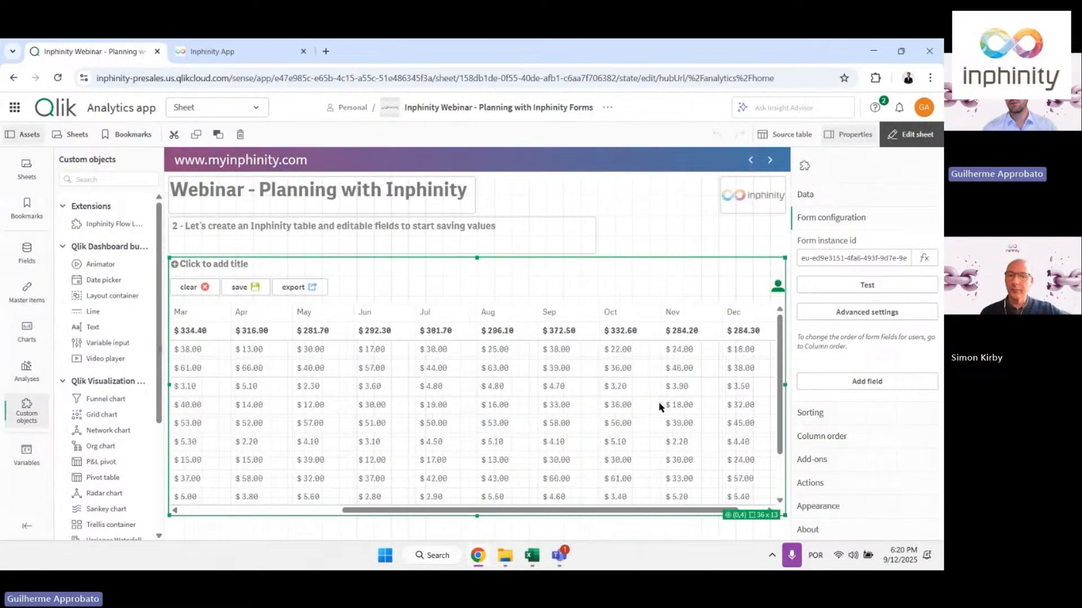
{"action": "left_click", "coordinate": [882, 383]}
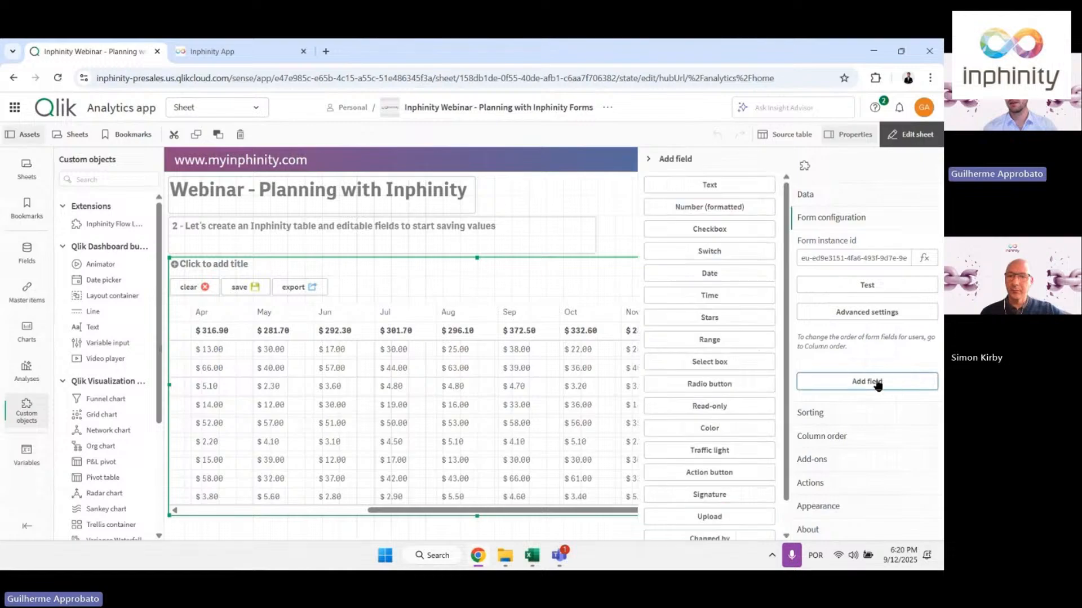
{"action": "left_click", "coordinate": [719, 185]}
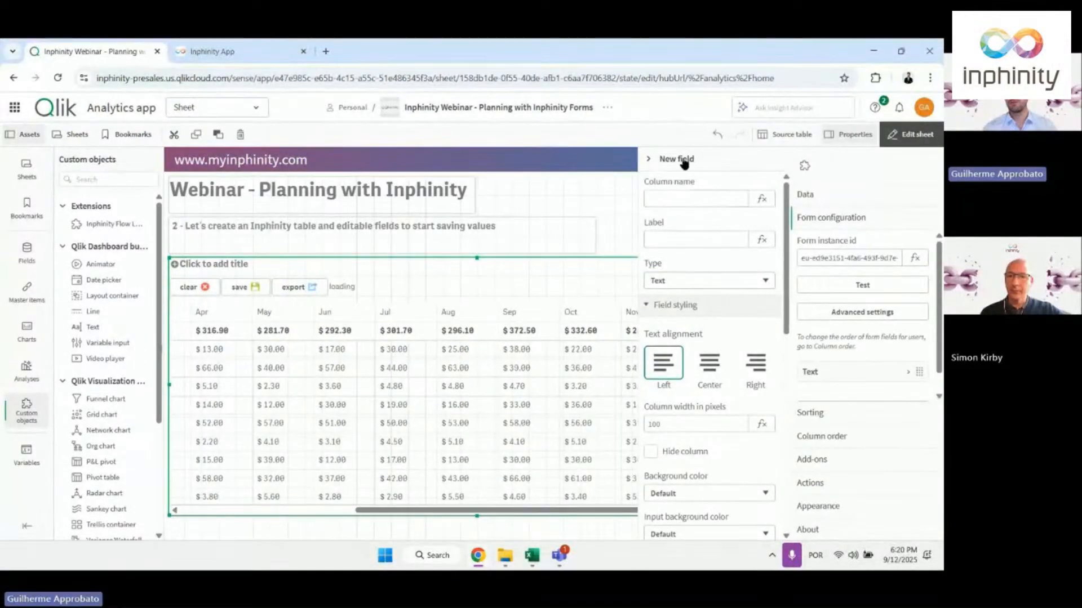
Set the new field's column name and label to "Comment", and leave edit mode
{"action": "left_click", "coordinate": [672, 199]}
{"action": "type", "text": "Comment"}
{"action": "key", "text": "Tab"}
{"action": "type", "text": "Come"}
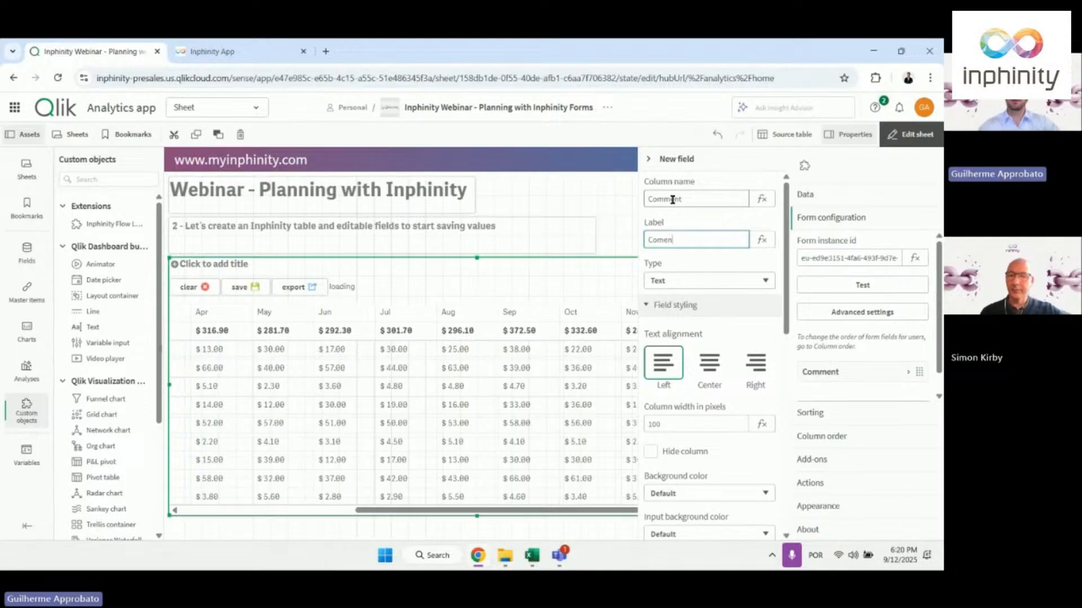
{"action": "type", "text": "ent"}
{"action": "key", "text": "Tab"}
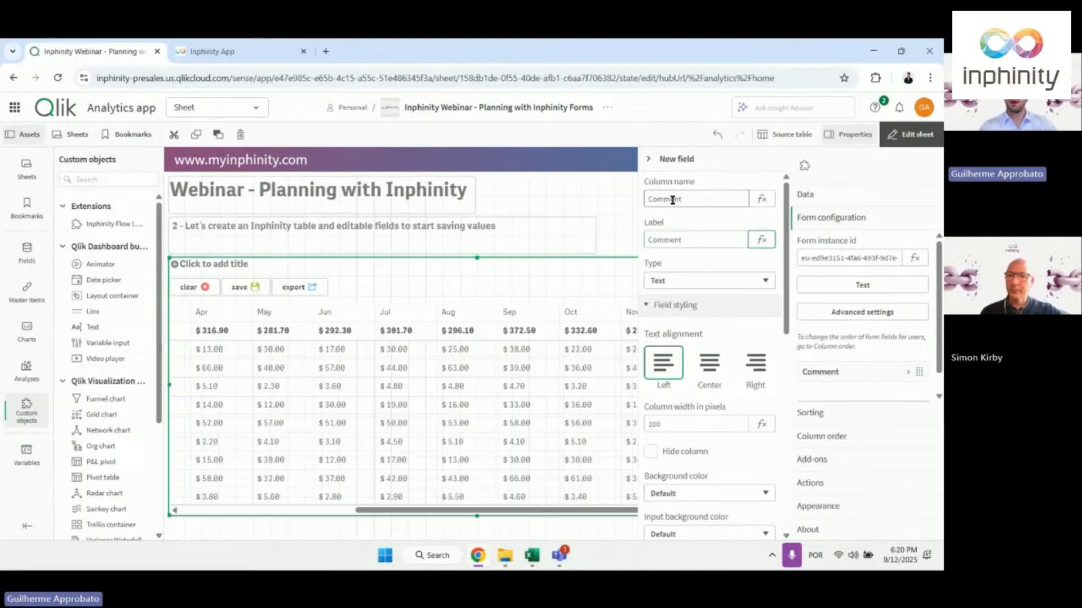
{"action": "left_click", "coordinate": [906, 138]}
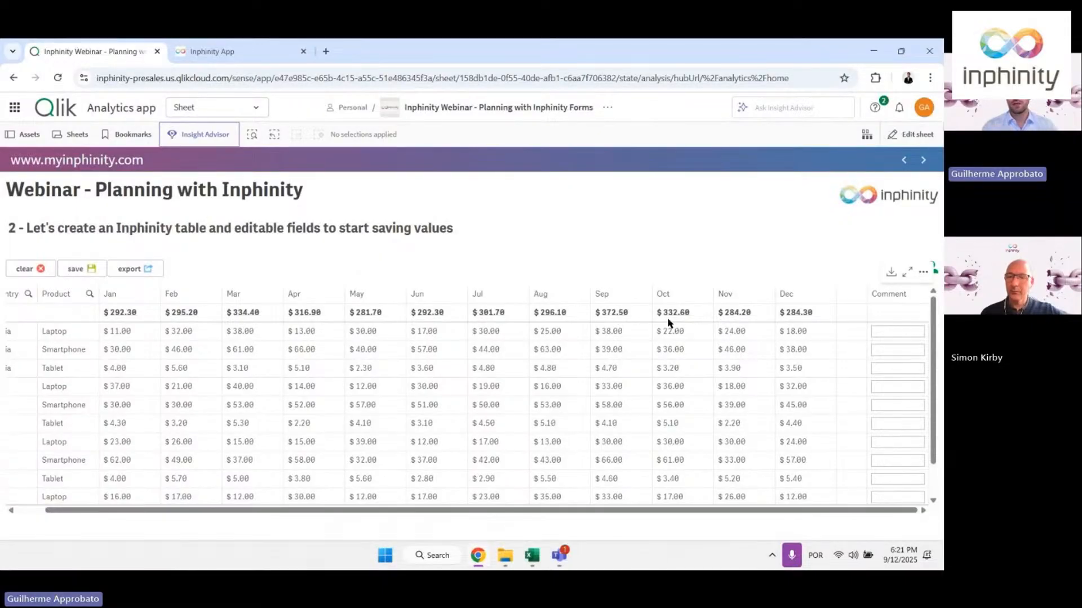
Reopen the sheet for editing, set the Comment field's column width to 200 pixels, and leave edit mode
{"action": "left_click", "coordinate": [904, 134]}
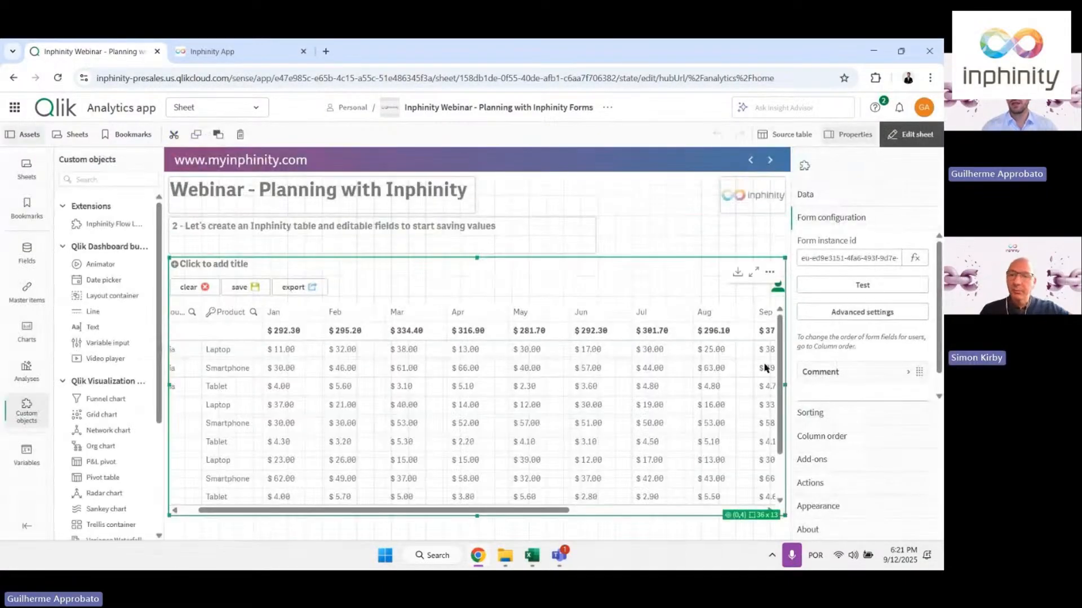
{"action": "scroll", "coordinate": [668, 413], "scroll_direction": "right", "scroll_amount": 5}
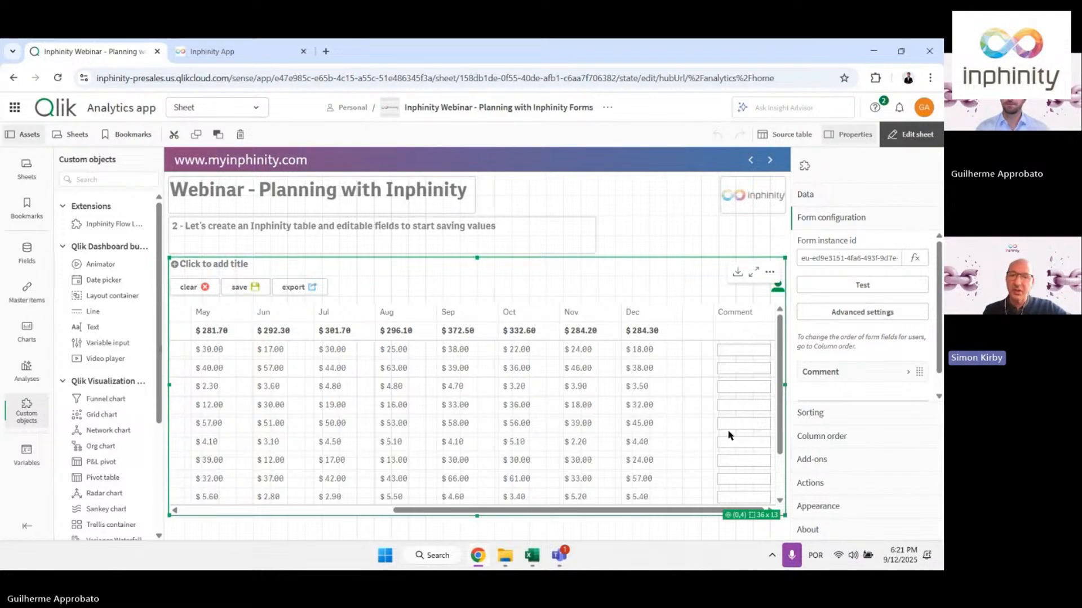
{"action": "left_click", "coordinate": [848, 375]}
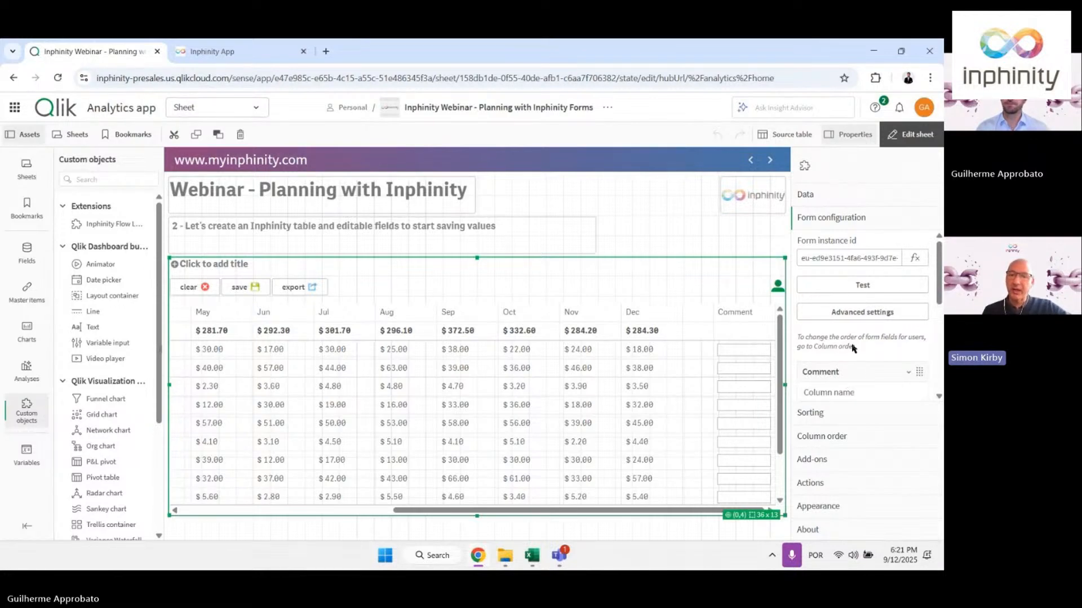
{"action": "left_click", "coordinate": [848, 363]}
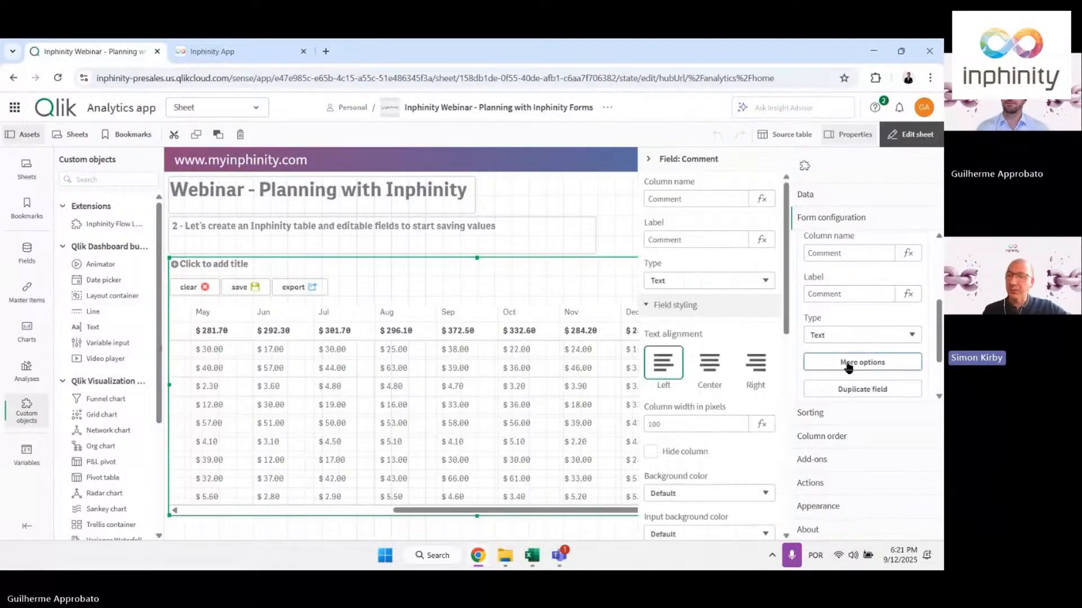
{"action": "left_click", "coordinate": [655, 423]}
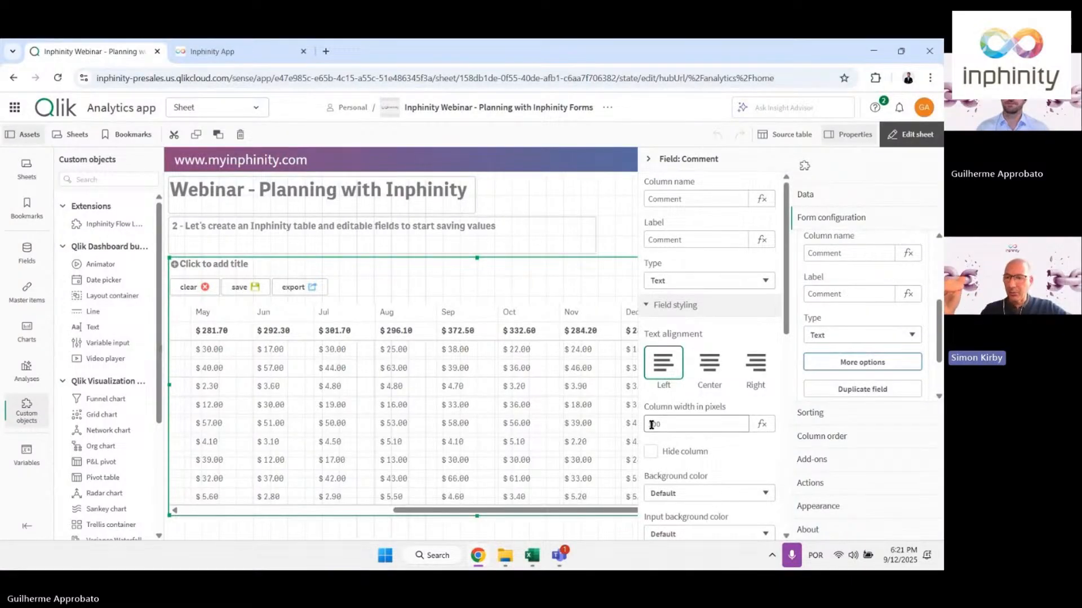
{"action": "left_click_drag", "start_coordinate": [653, 424], "coordinate": [638, 429]}
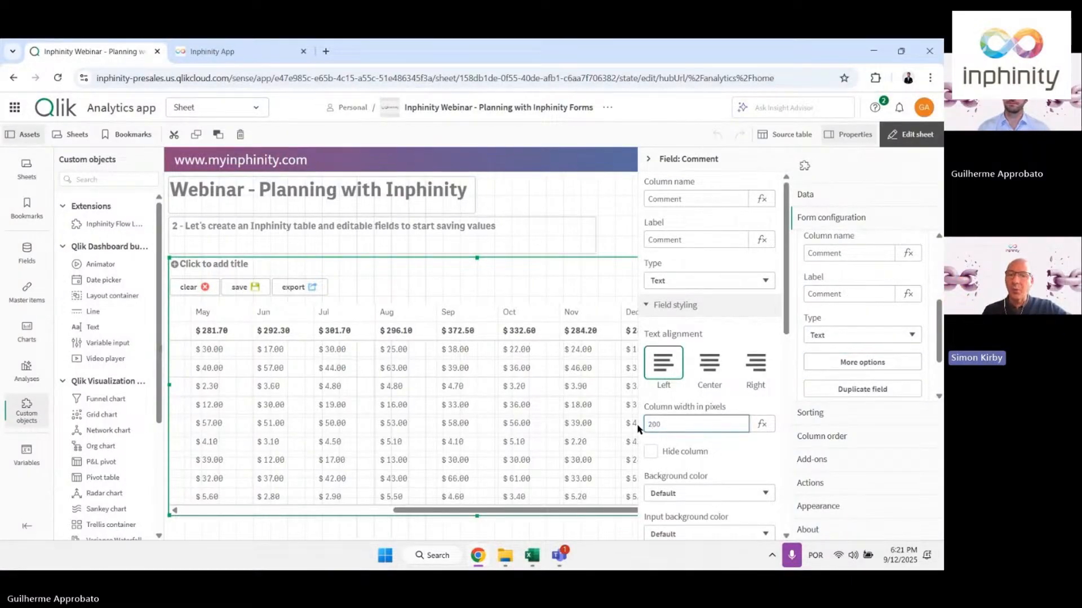
{"action": "left_click", "coordinate": [910, 134]}
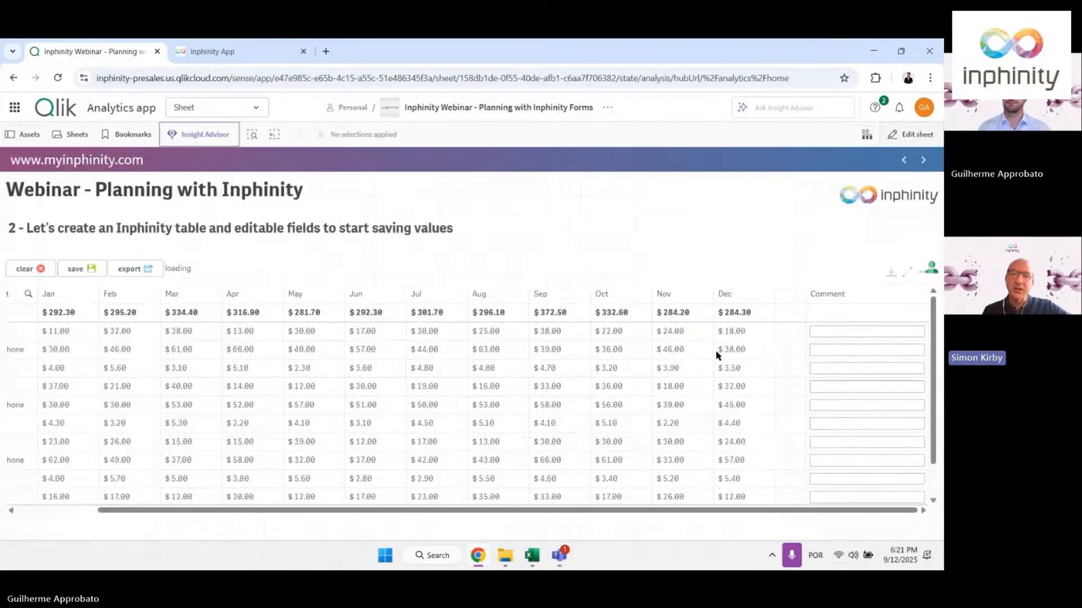
Enter "This happened due to XYZ" in the Comment field of the table's first row
{"action": "left_click", "coordinate": [837, 333]}
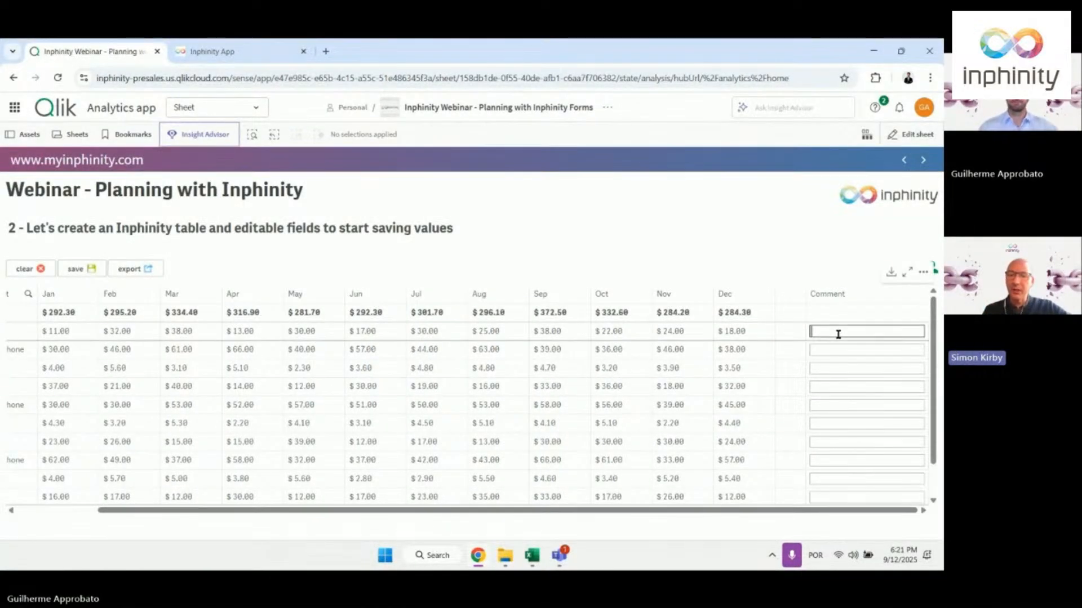
{"action": "type", "text": "This happened du"}
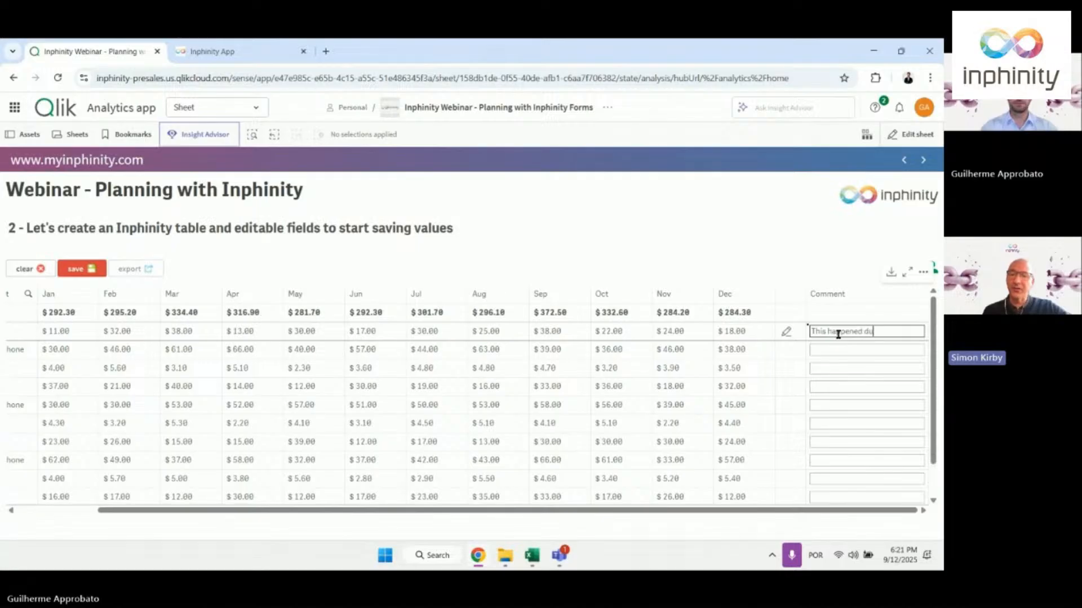
{"action": "type", "text": "e to X"}
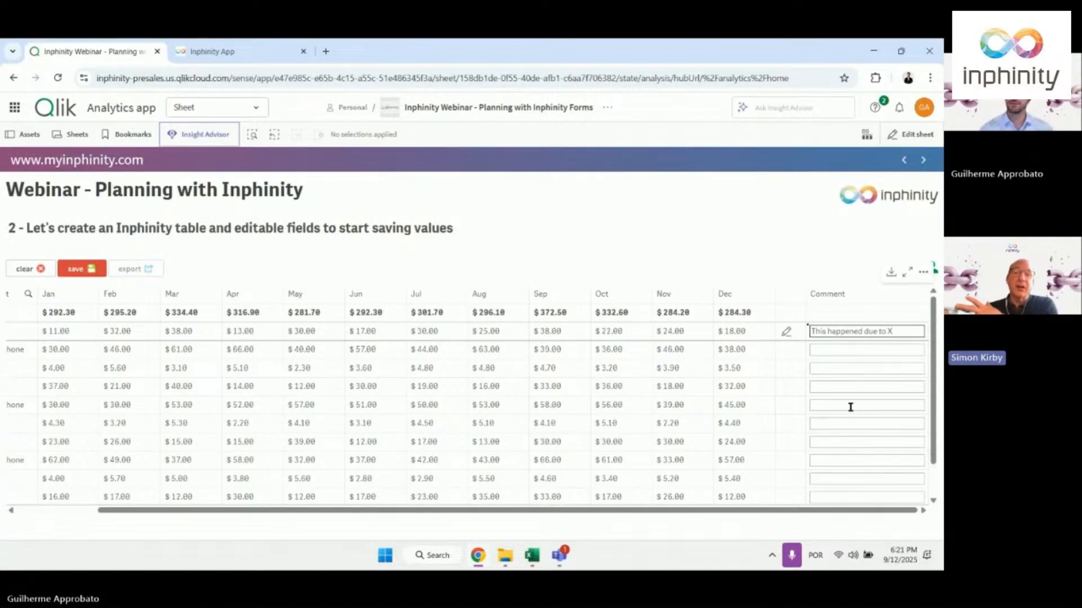
{"action": "type", "text": "YZ"}
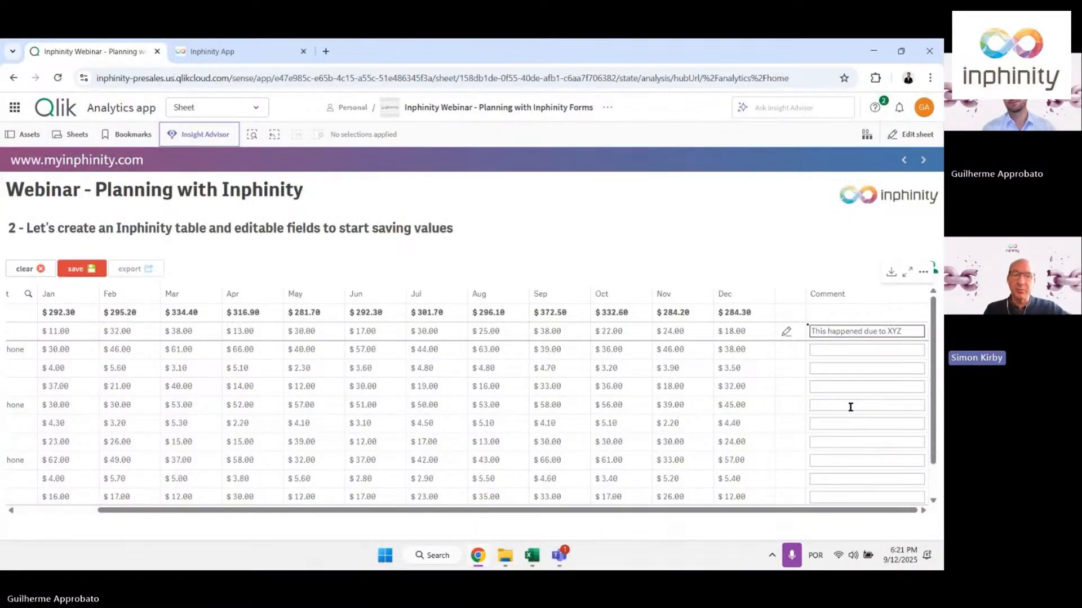
{"action": "left_click", "coordinate": [828, 350]}
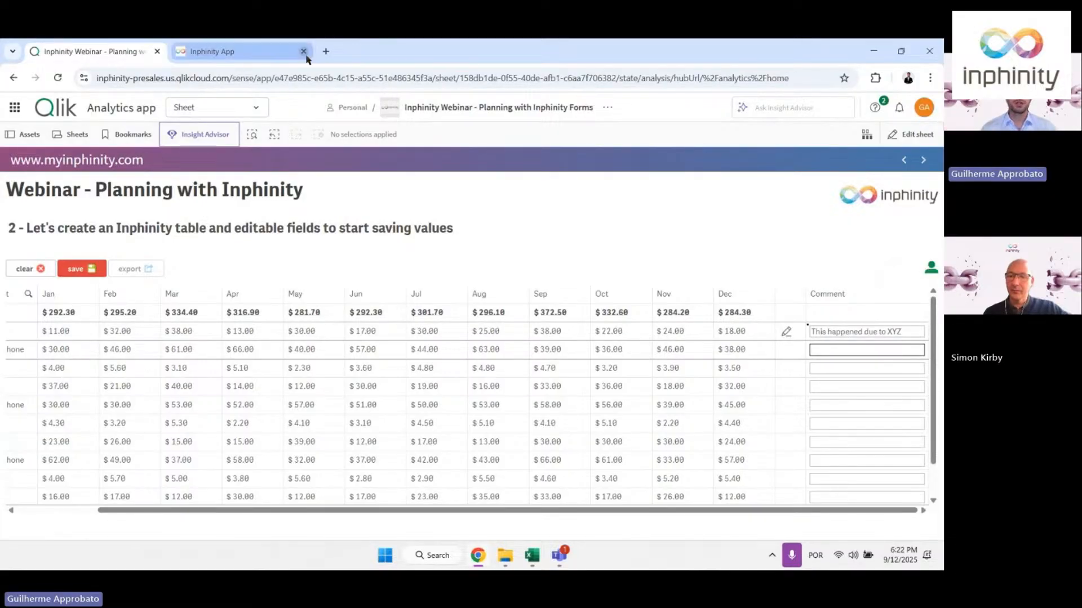
Look at the form instances in the Inphinity App, return to the Qlik app, and clear the unsaved comment
{"action": "left_click", "coordinate": [257, 53]}
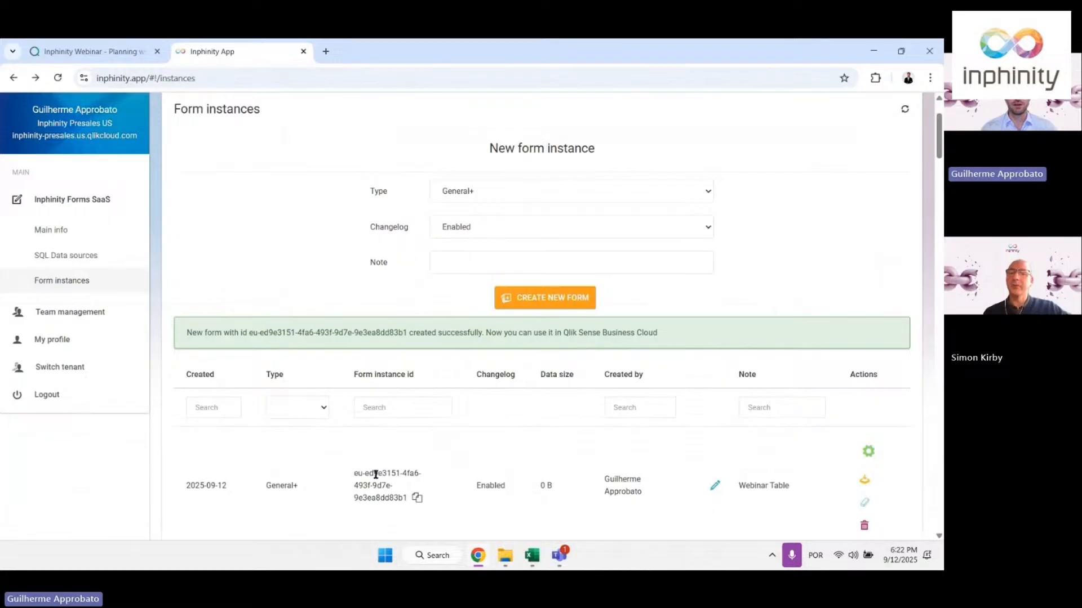
{"action": "left_click", "coordinate": [77, 50]}
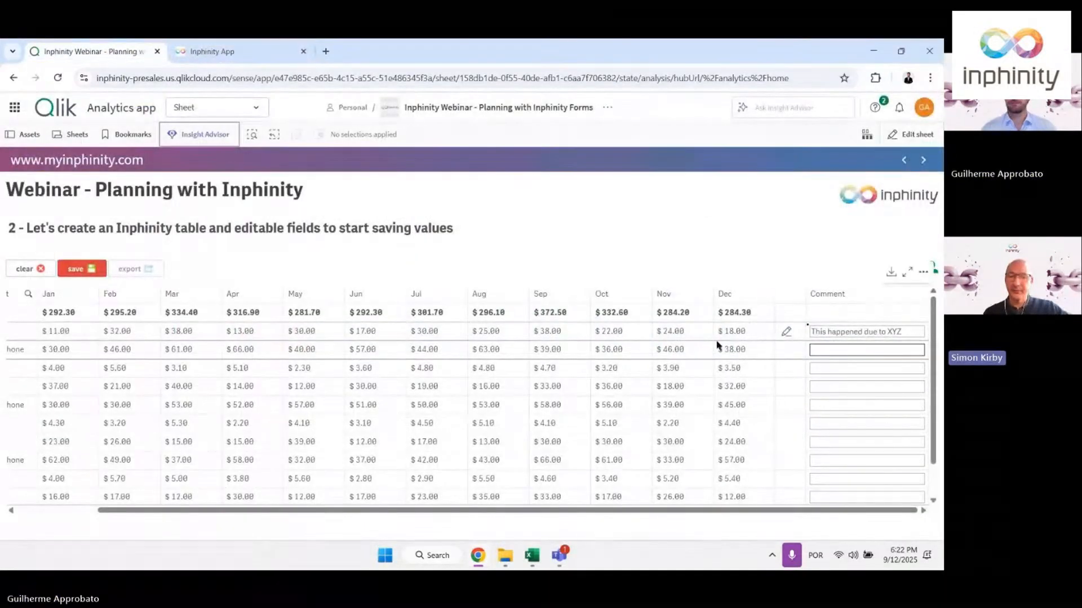
{"action": "left_click", "coordinate": [25, 268]}
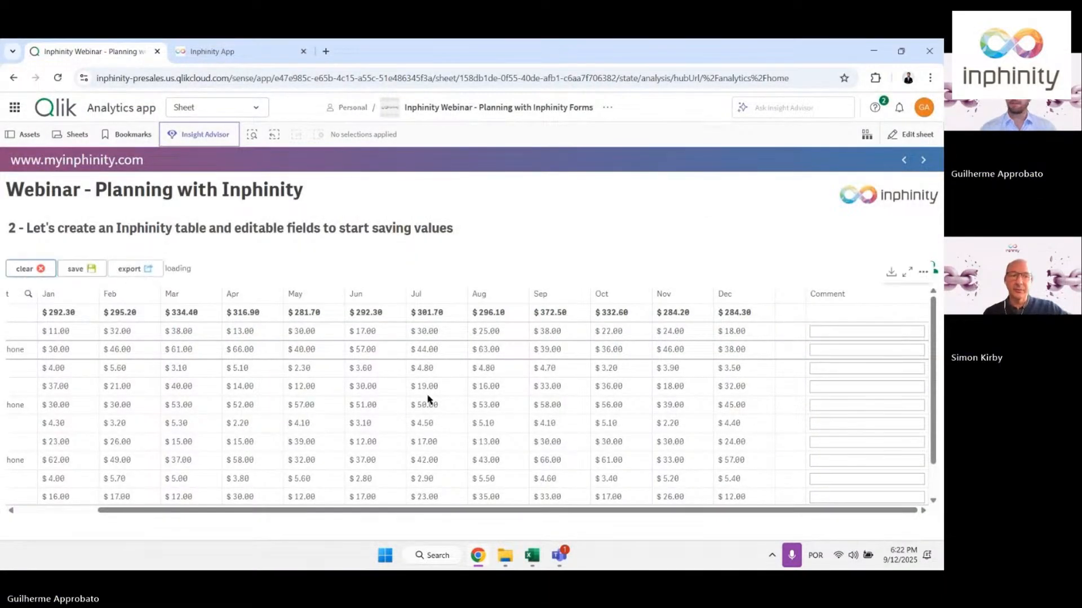
Reopen the sheet for editing and replace the existing table with a new Forms General object filling the area below the subtitle
{"action": "left_click", "coordinate": [901, 135]}
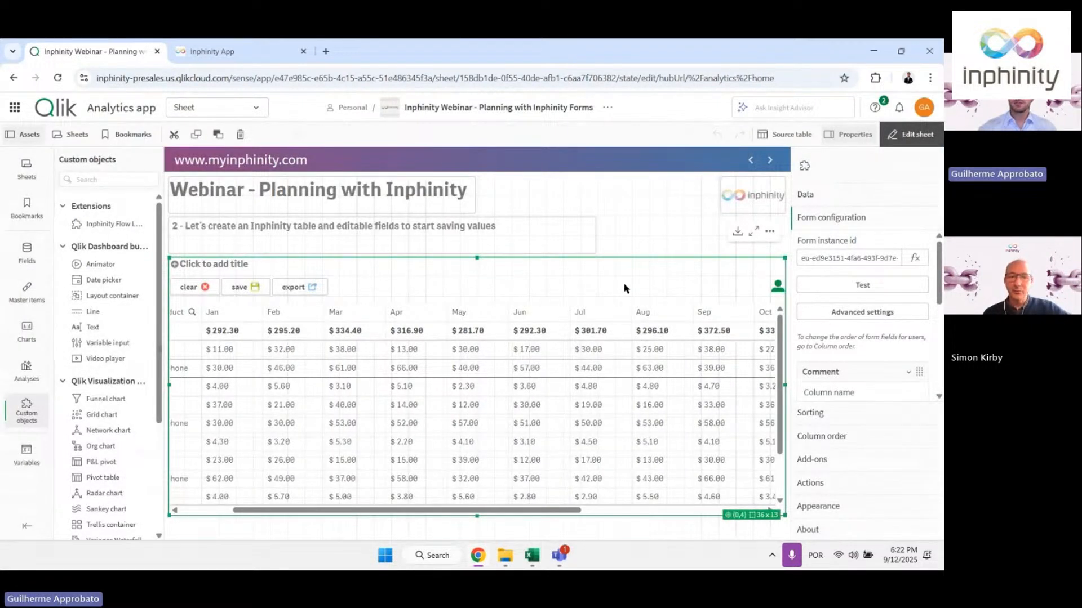
{"action": "key", "text": "Delete"}
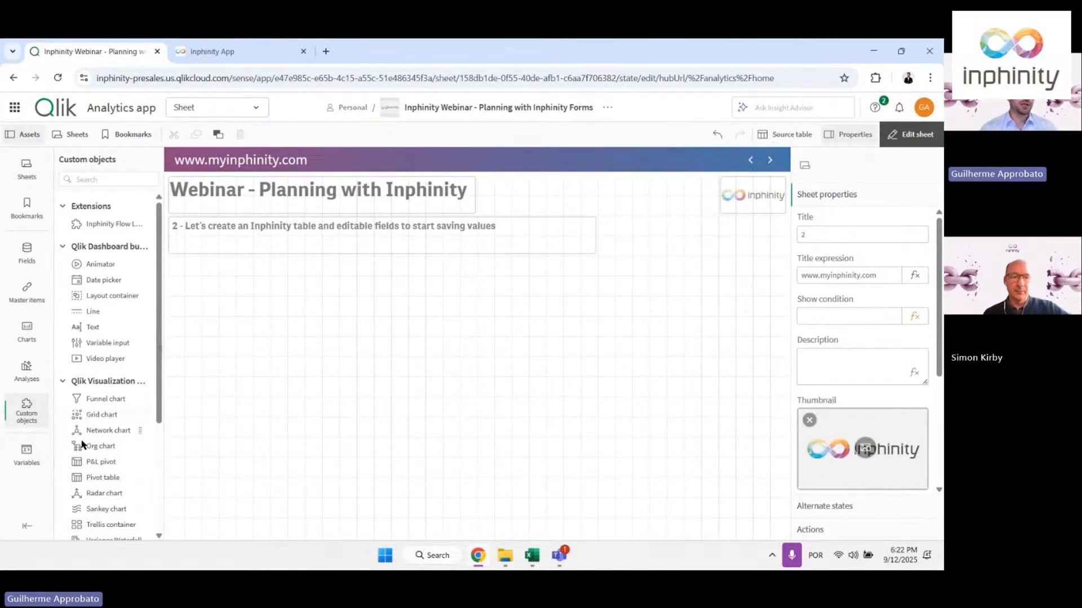
{"action": "scroll", "coordinate": [83, 445], "scroll_direction": "down", "scroll_amount": 3}
{"action": "left_click_drag", "start_coordinate": [102, 477], "coordinate": [274, 295]}
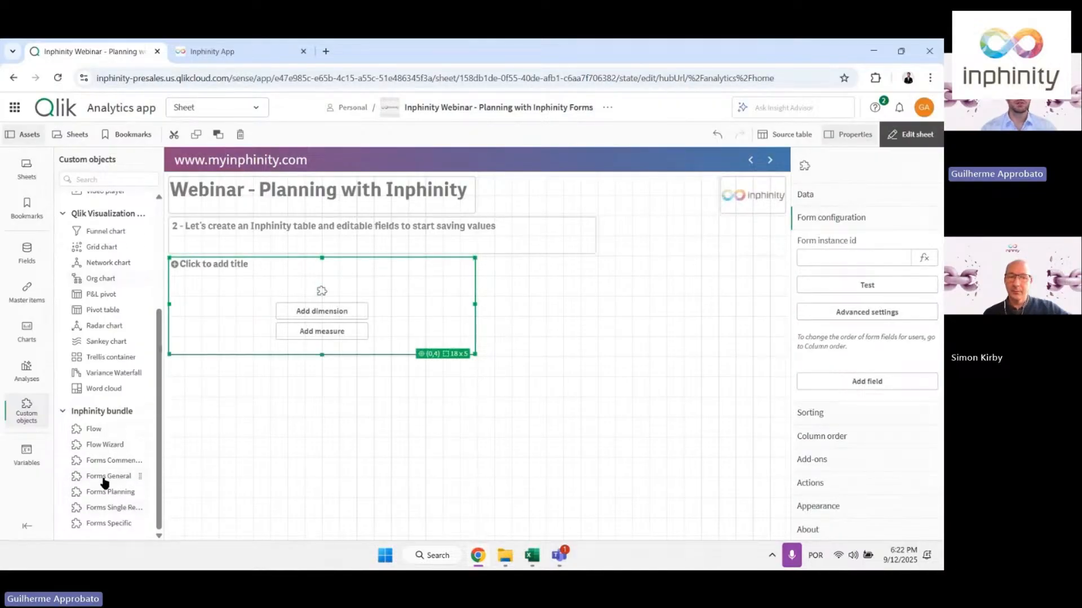
{"action": "left_click_drag", "start_coordinate": [475, 353], "coordinate": [810, 530]}
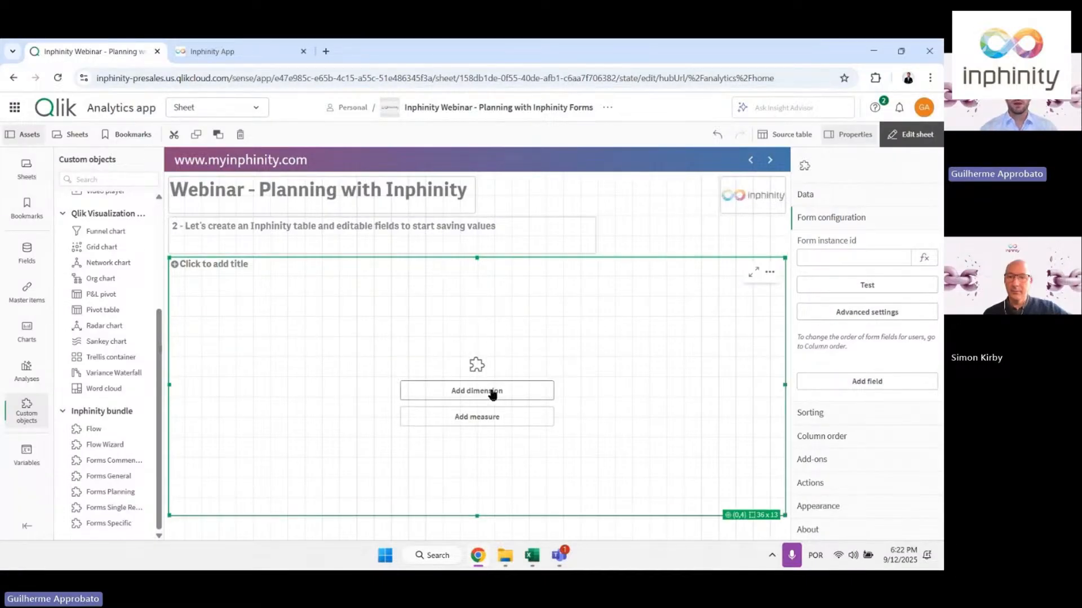
Copy the Webinar Table form's instance id from the Inphinity App and paste it into the new table's form instance id in Qlik
{"action": "left_click", "coordinate": [228, 53]}
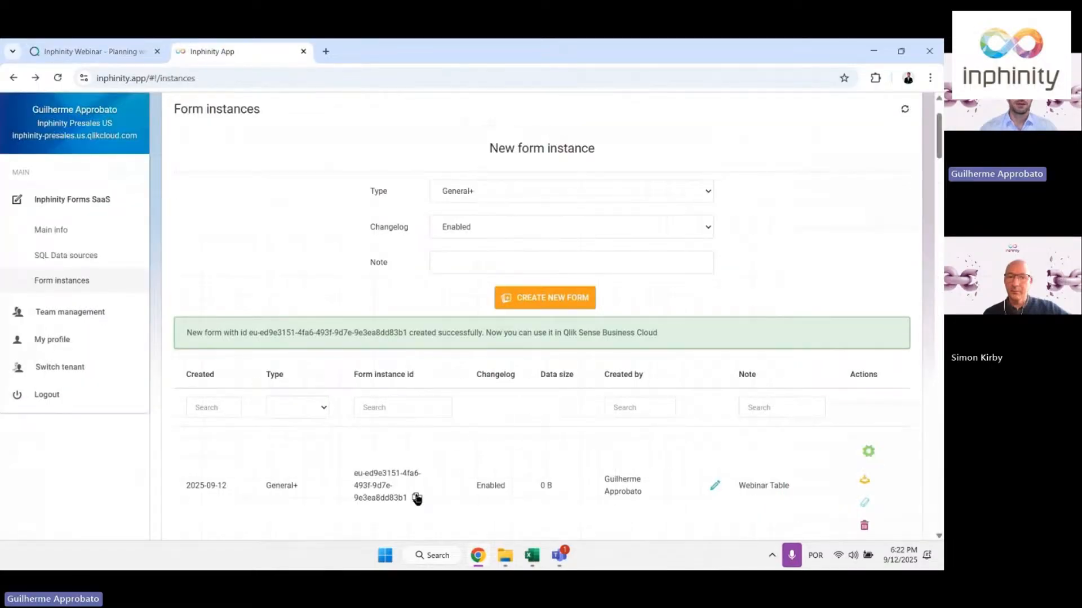
{"action": "left_click", "coordinate": [417, 498]}
{"action": "left_click", "coordinate": [96, 51]}
{"action": "left_click", "coordinate": [844, 259]}
{"action": "key", "text": "ctrl+v"}
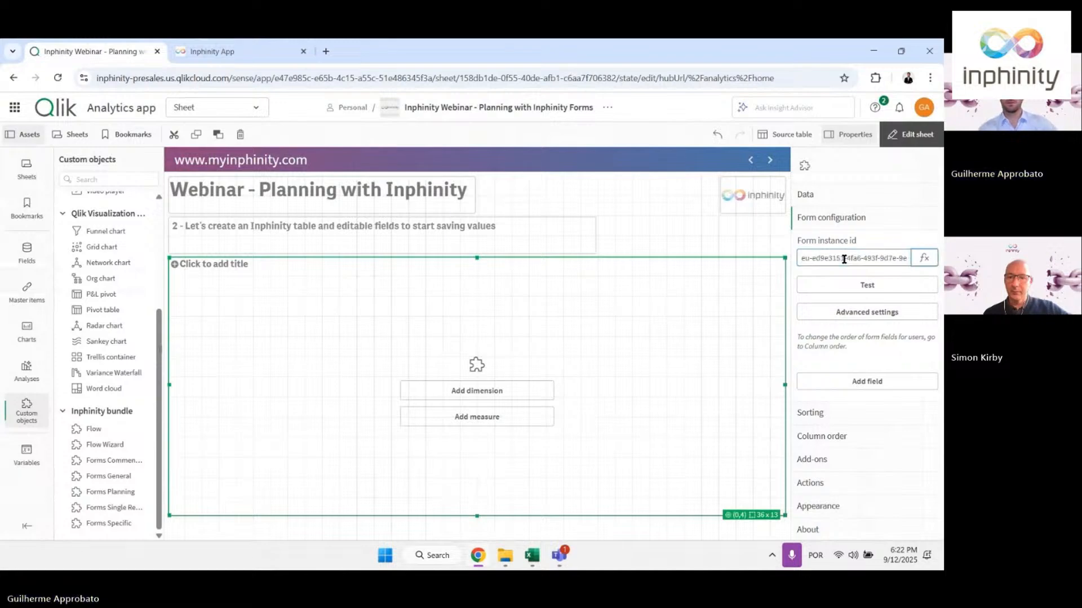
Add Country and Product as dimensions of the Forms General table
{"action": "left_click", "coordinate": [485, 394]}
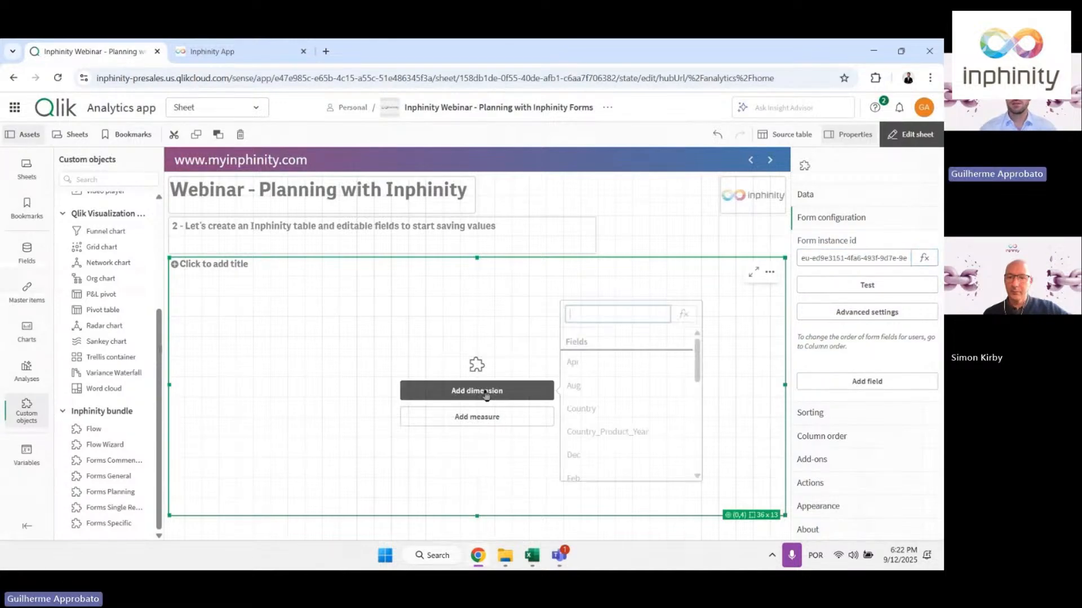
{"action": "type", "text": "c"}
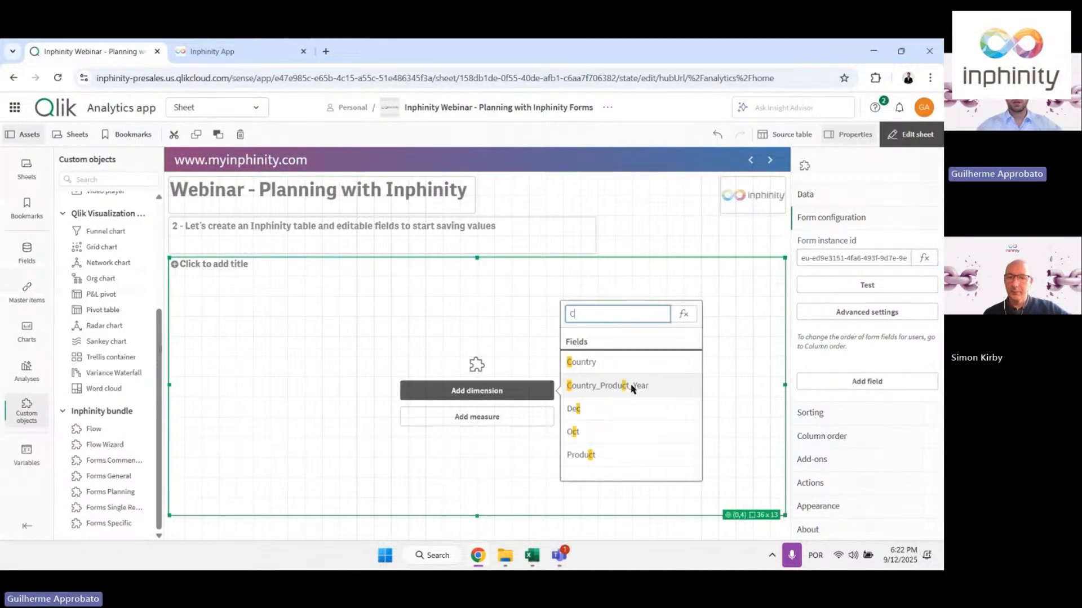
{"action": "type", "text": "oun"}
{"action": "left_click", "coordinate": [642, 364]}
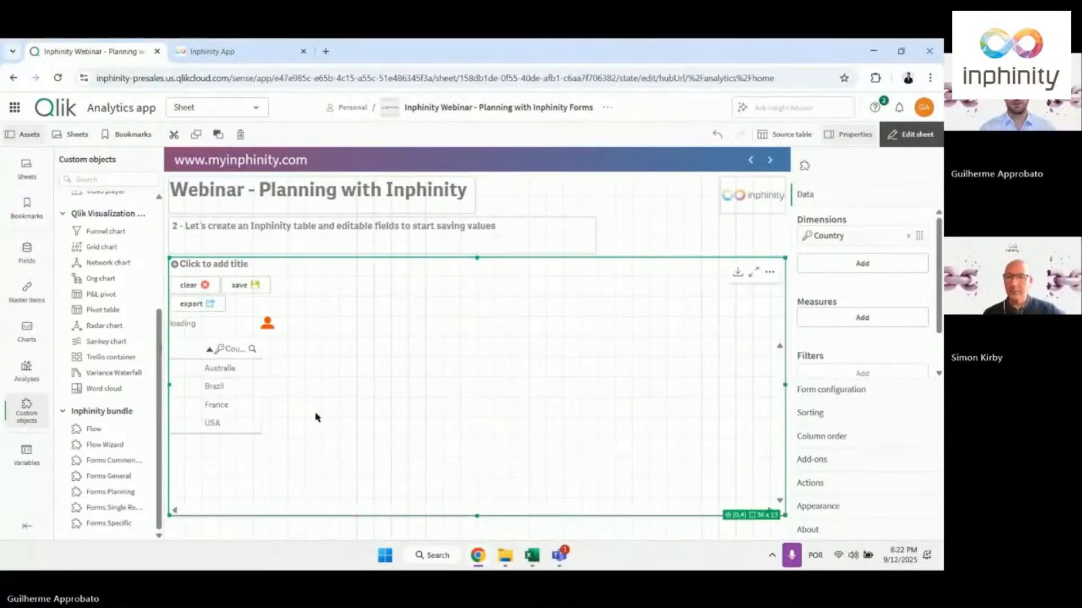
{"action": "left_click", "coordinate": [854, 267]}
{"action": "type", "text": "Prod"}
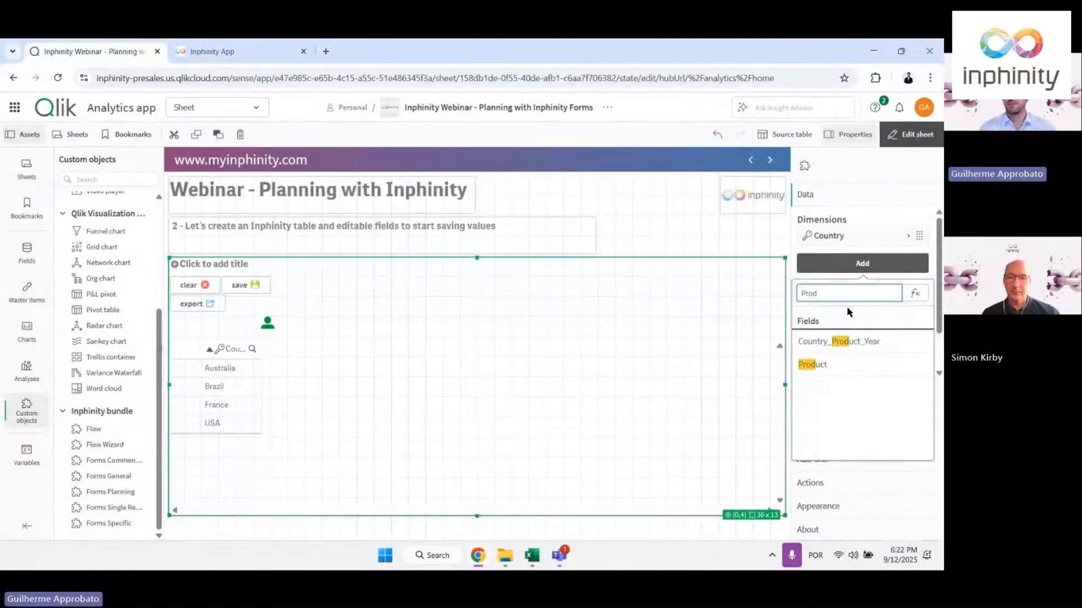
{"action": "left_click", "coordinate": [833, 370]}
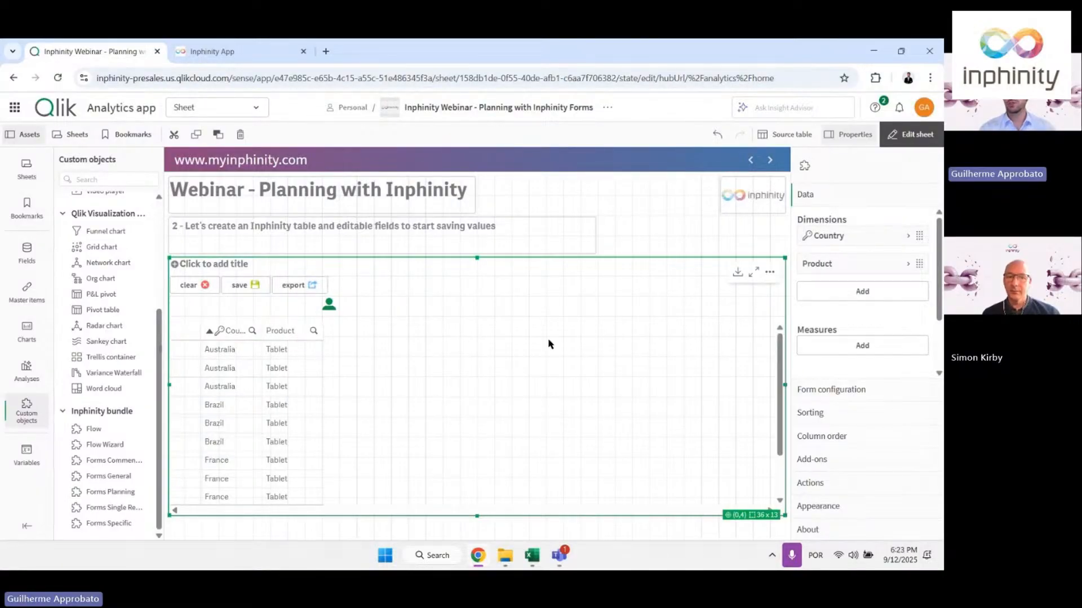
Mark the Product dimension as a key like Country, and collapse its settings
{"action": "left_click", "coordinate": [845, 264]}
{"action": "left_click", "coordinate": [809, 341]}
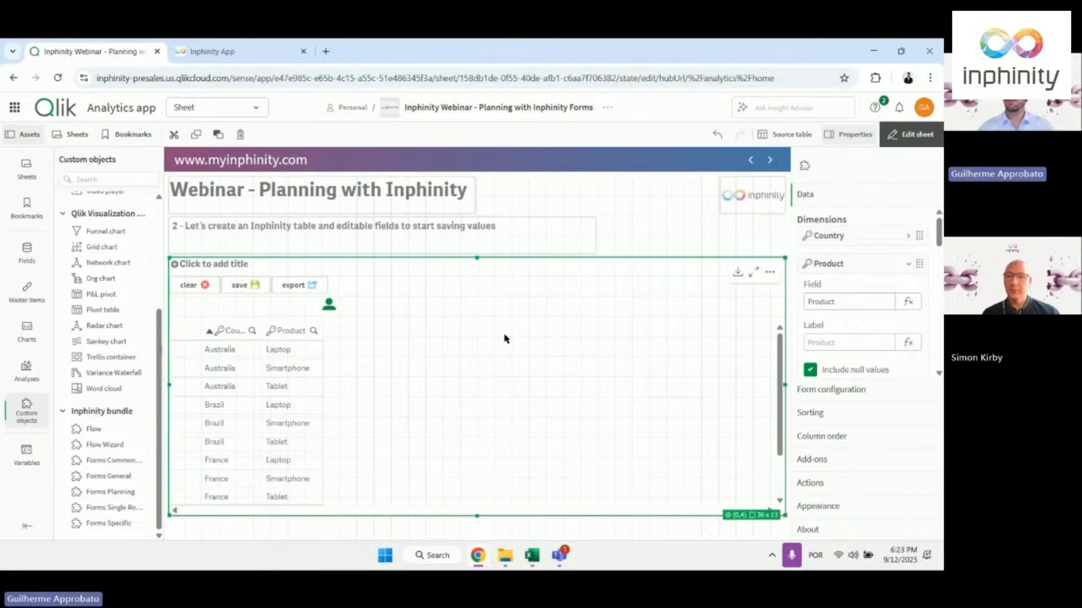
{"action": "left_click", "coordinate": [829, 260]}
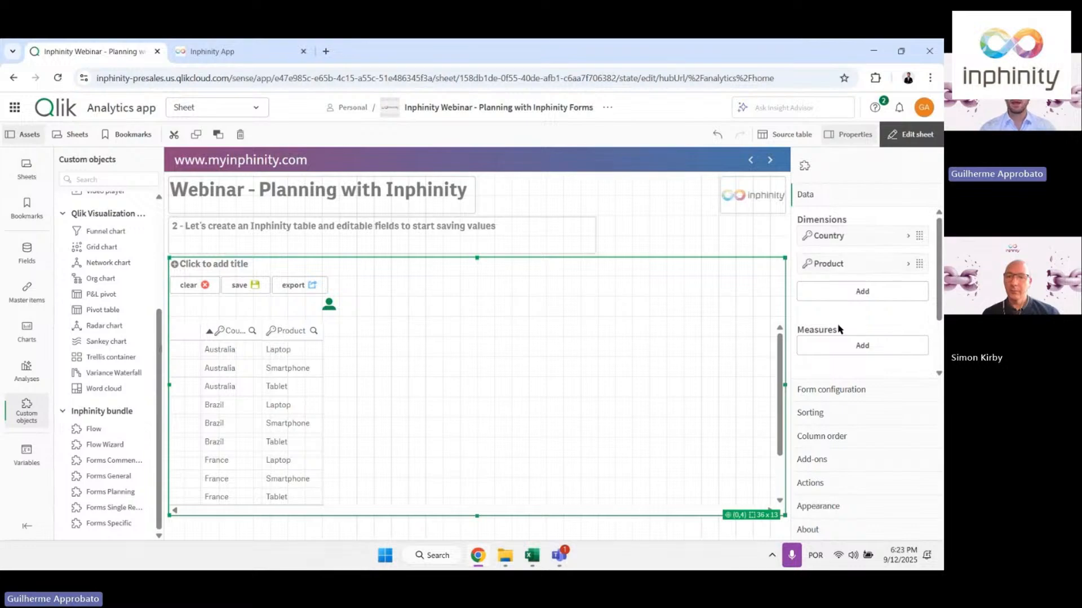
Add a Date field to the table's form configuration
{"action": "left_click", "coordinate": [837, 393]}
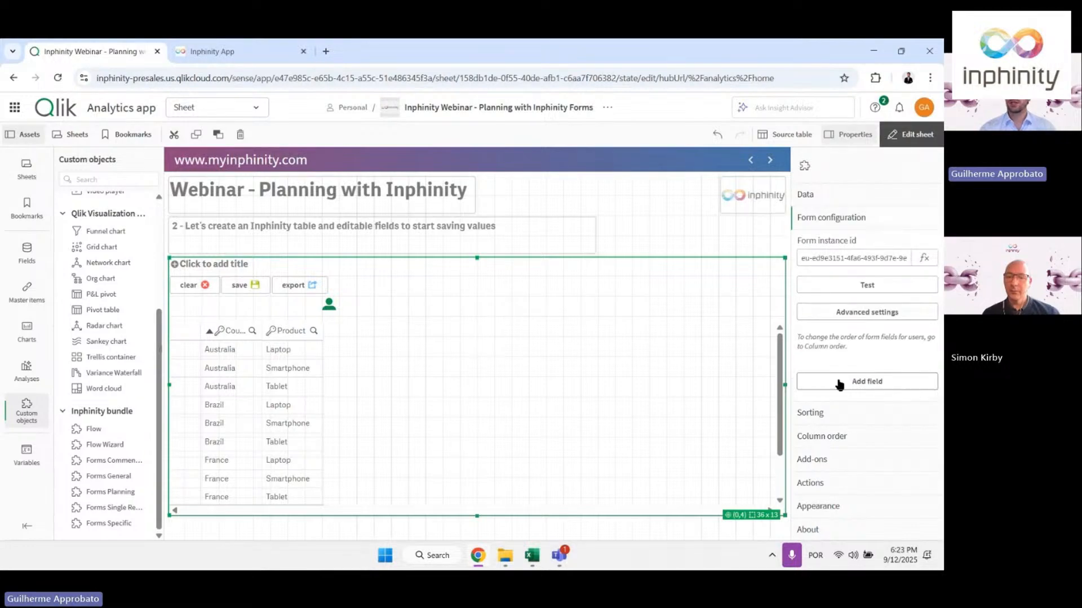
{"action": "left_click", "coordinate": [838, 383]}
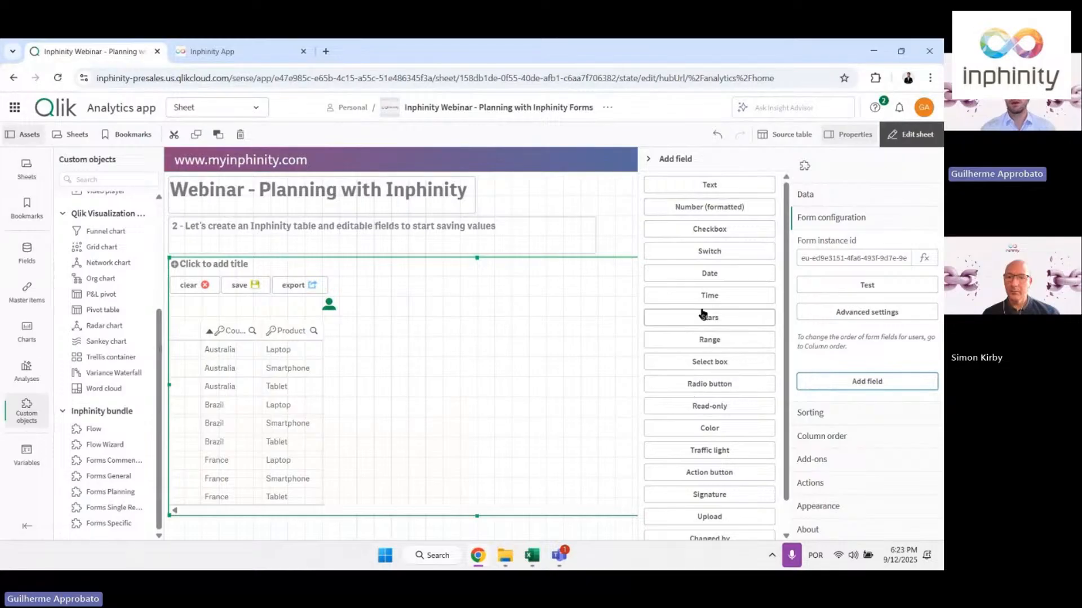
{"action": "left_click", "coordinate": [711, 275]}
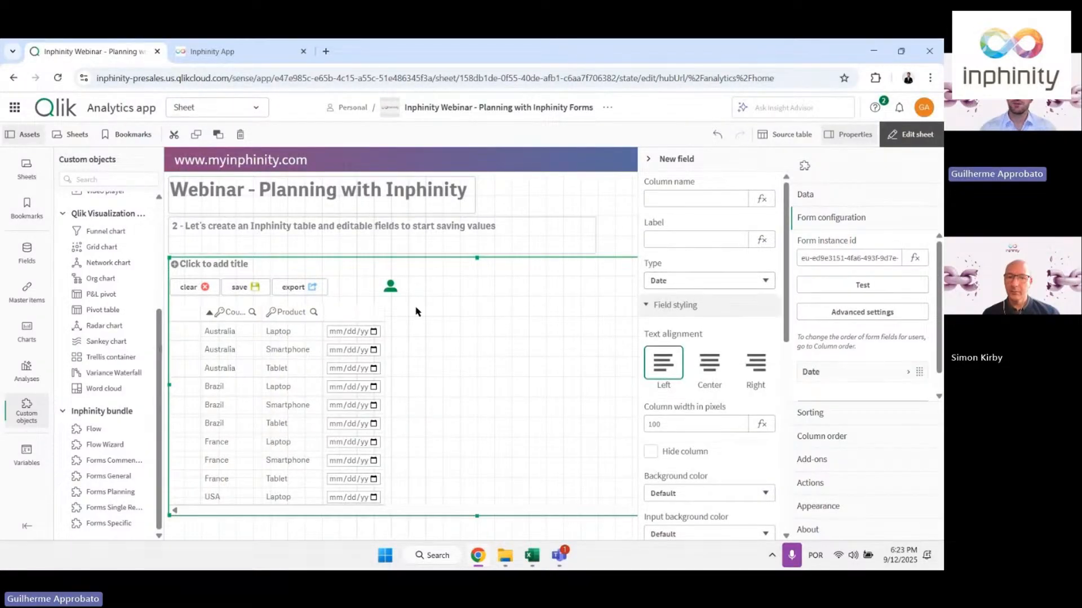
Test the date field with 09/09/2025 in the Australia Laptop row, widening its column and clearing the entry
{"action": "left_click", "coordinate": [373, 331]}
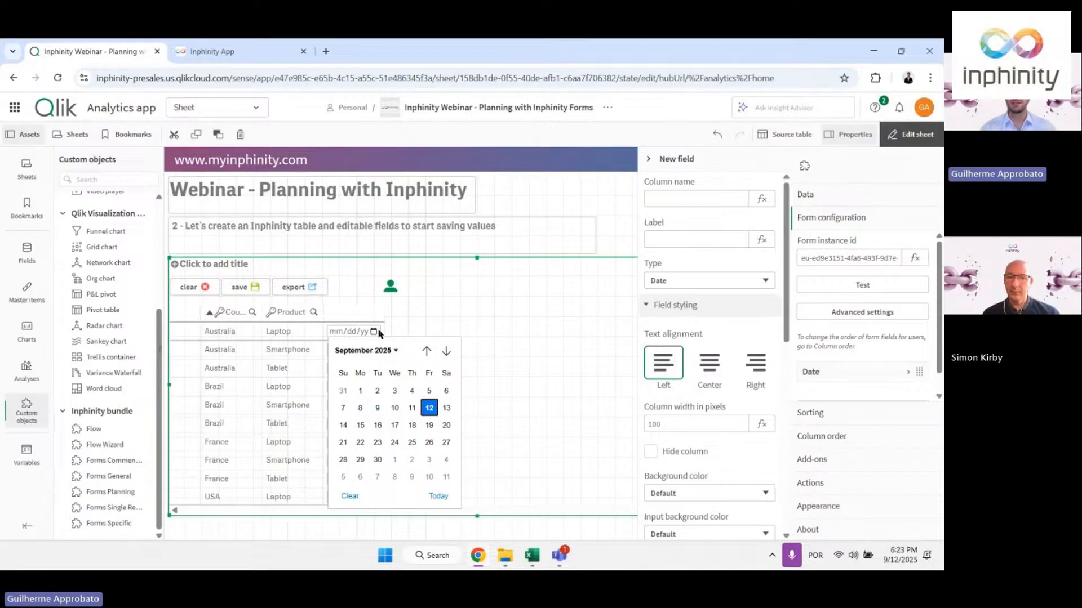
{"action": "left_click", "coordinate": [377, 408]}
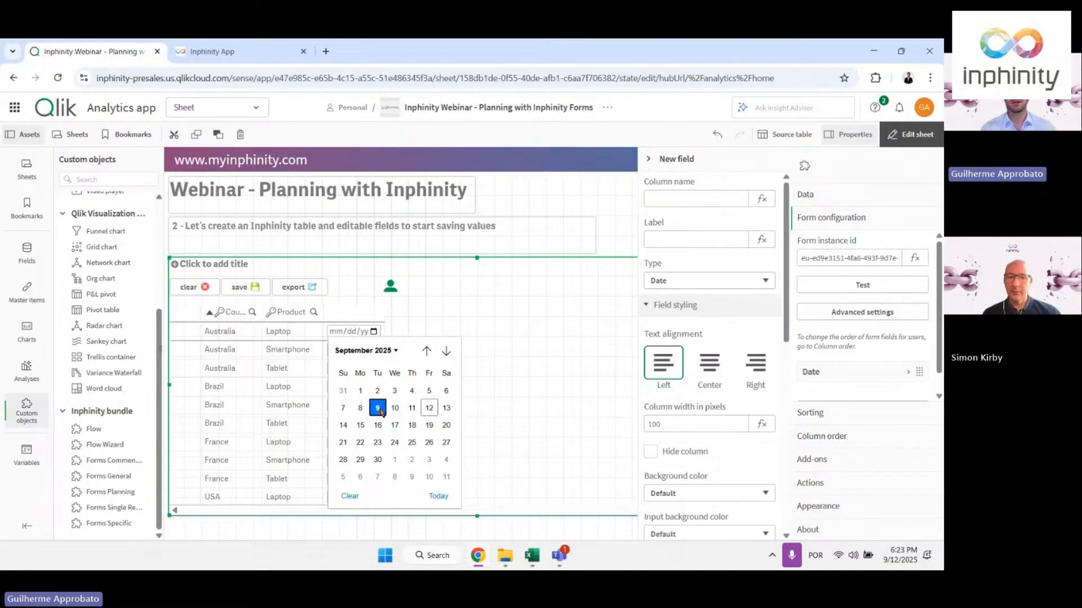
{"action": "left_click_drag", "start_coordinate": [381, 312], "coordinate": [400, 313]}
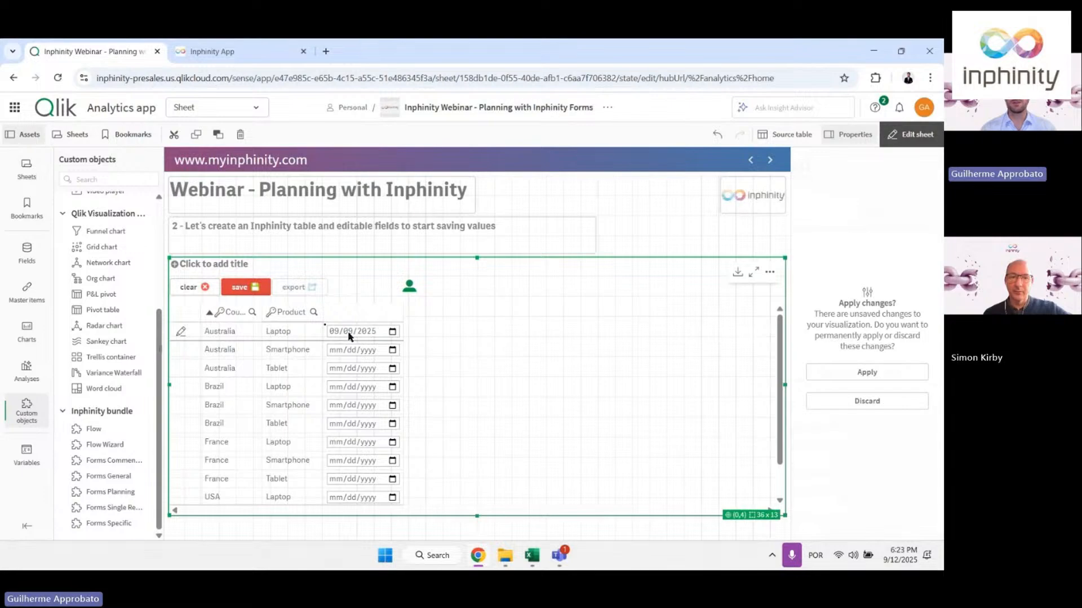
{"action": "left_click", "coordinate": [194, 288]}
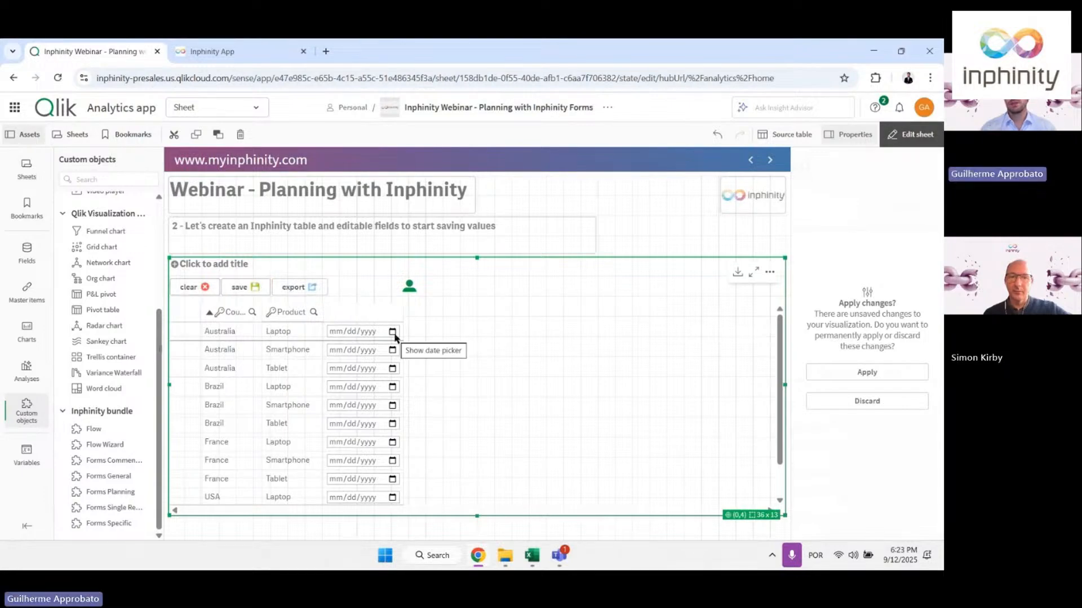
Discard the table's unsaved changes and delete the Date field from the form configuration
{"action": "left_click", "coordinate": [867, 402]}
{"action": "right_click", "coordinate": [860, 377]}
{"action": "left_click", "coordinate": [861, 369]}
Add a Number (formatted) field to the form configuration with Jan as both its column name and label
{"action": "left_click", "coordinate": [854, 381]}
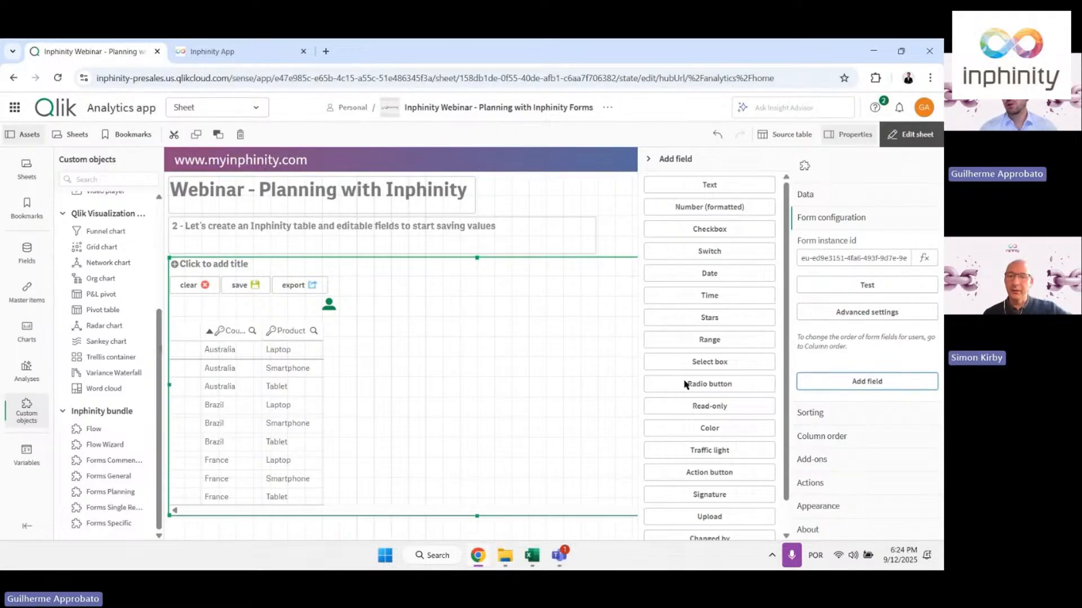
{"action": "scroll", "coordinate": [695, 466], "scroll_direction": "down", "scroll_amount": 1}
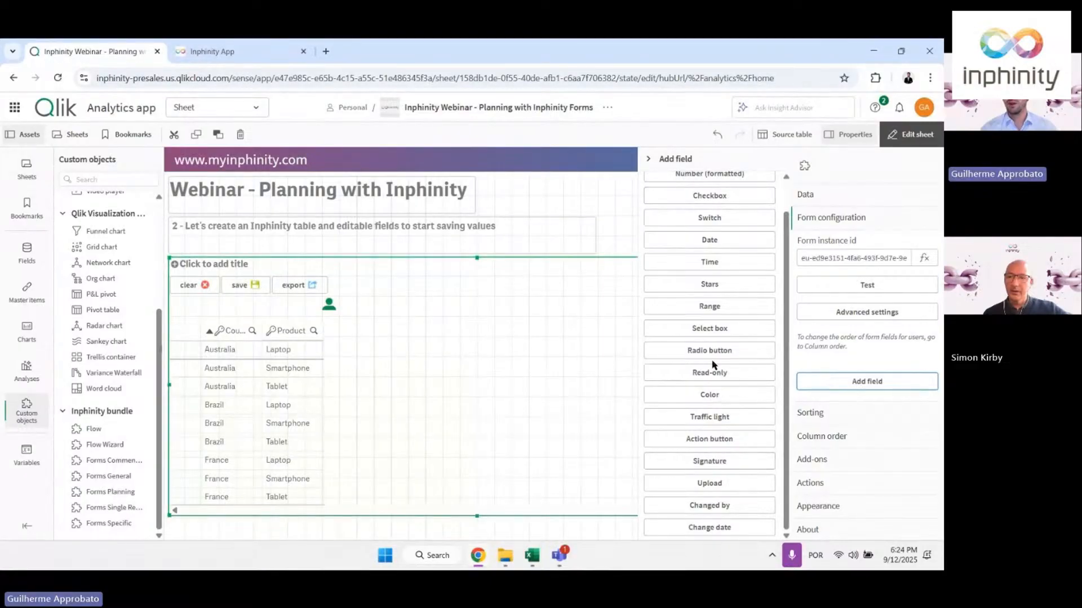
{"action": "scroll", "coordinate": [714, 366], "scroll_direction": "up", "scroll_amount": 1}
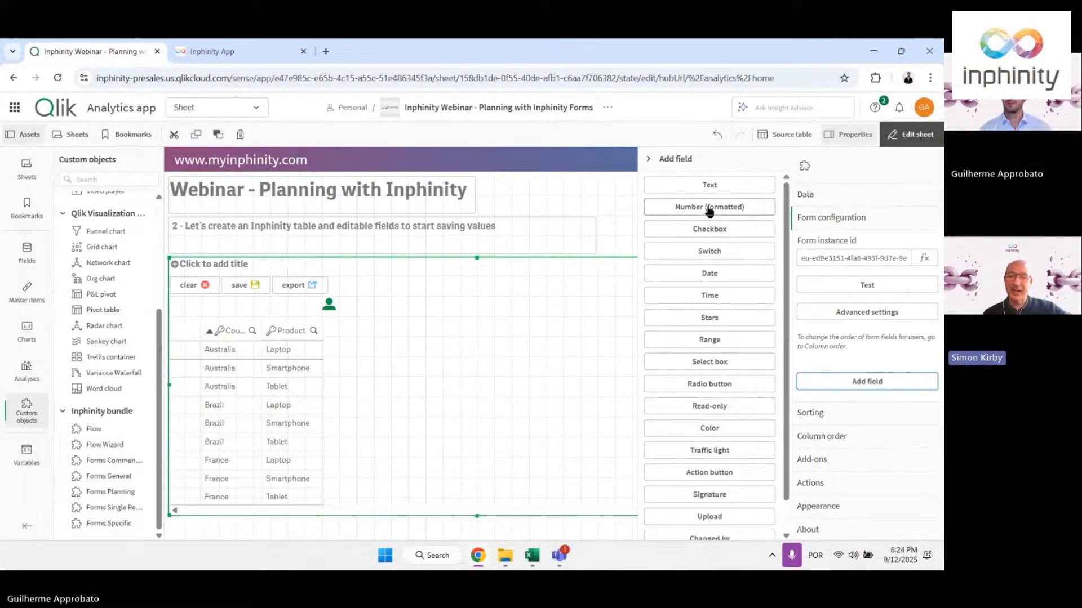
{"action": "scroll", "coordinate": [739, 356], "scroll_direction": "down", "scroll_amount": 1}
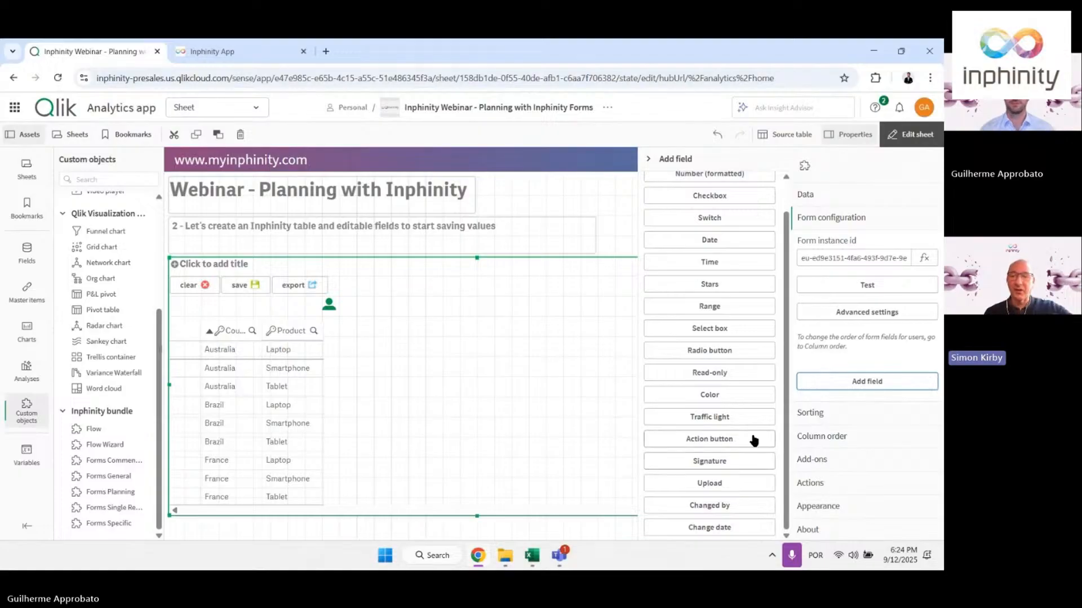
{"action": "scroll", "coordinate": [755, 440], "scroll_direction": "up", "scroll_amount": 1}
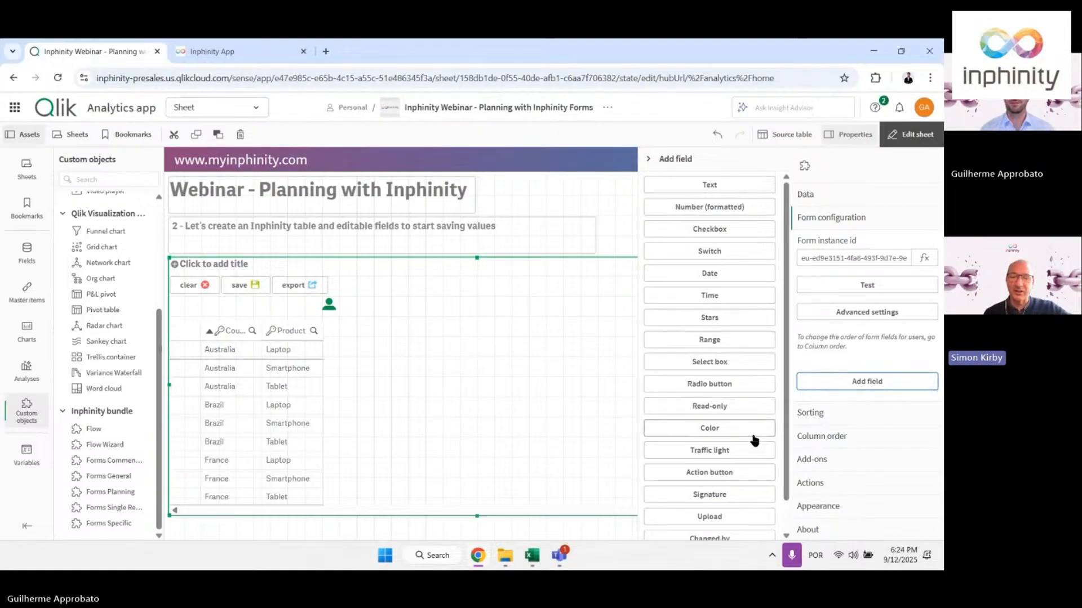
{"action": "left_click", "coordinate": [730, 213]}
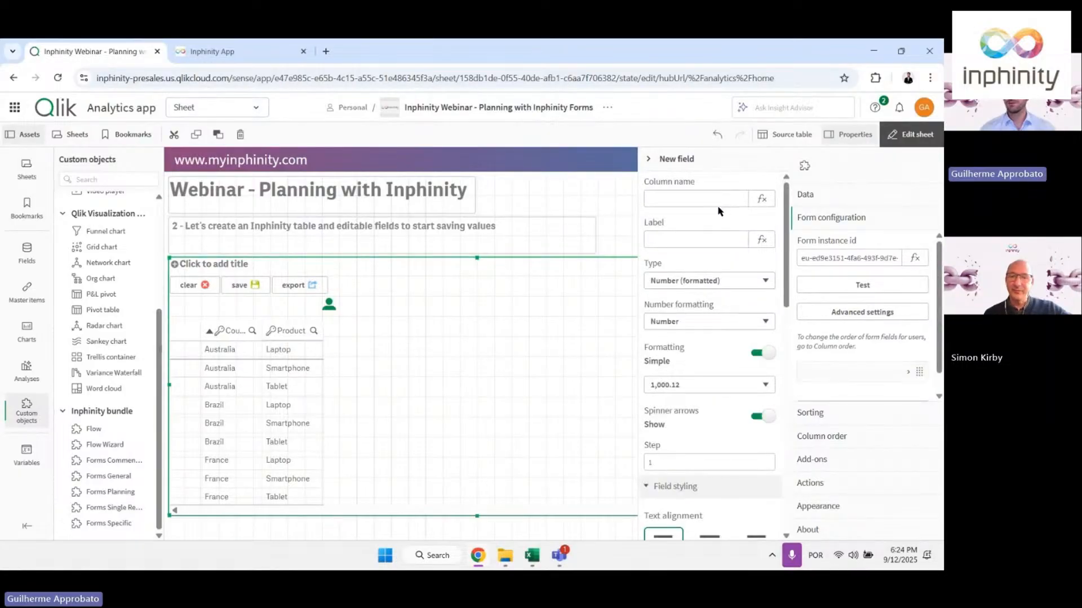
{"action": "left_click", "coordinate": [711, 194]}
{"action": "type", "text": "Jan"}
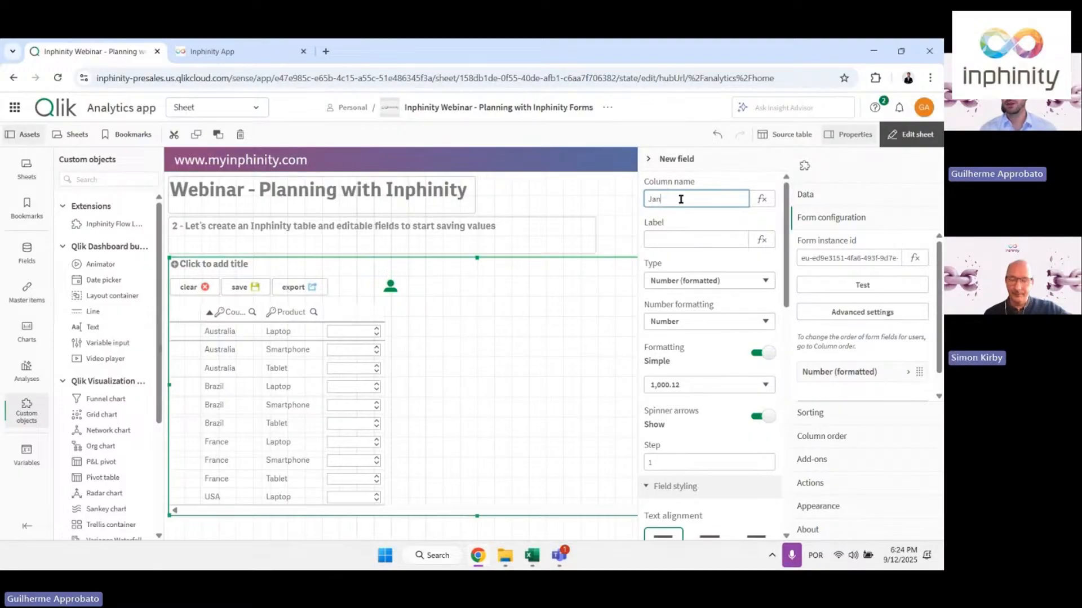
{"action": "left_click", "coordinate": [664, 239]}
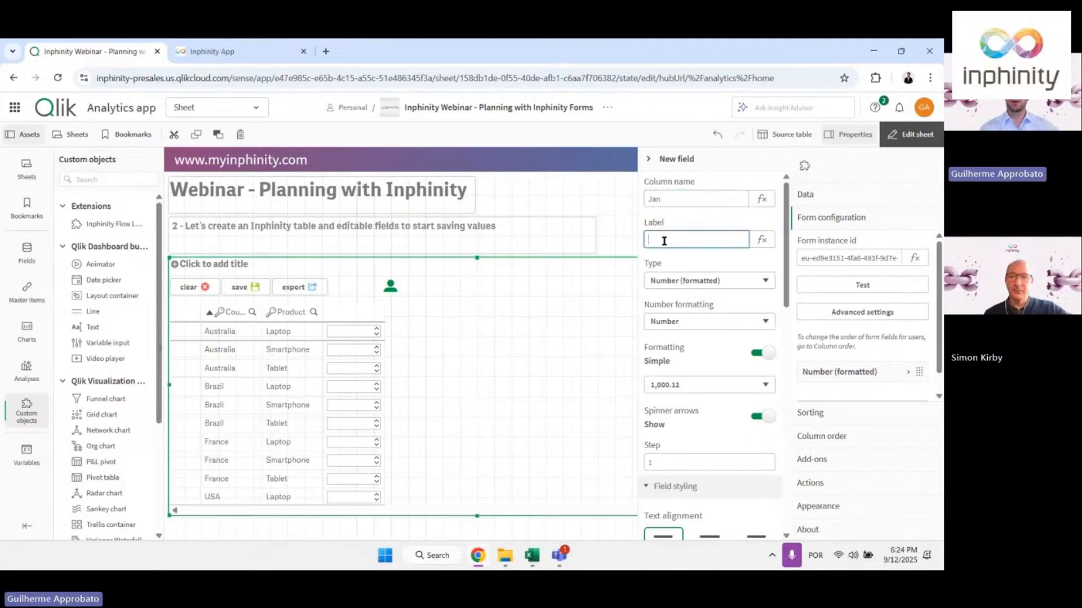
{"action": "type", "text": "Jan"}
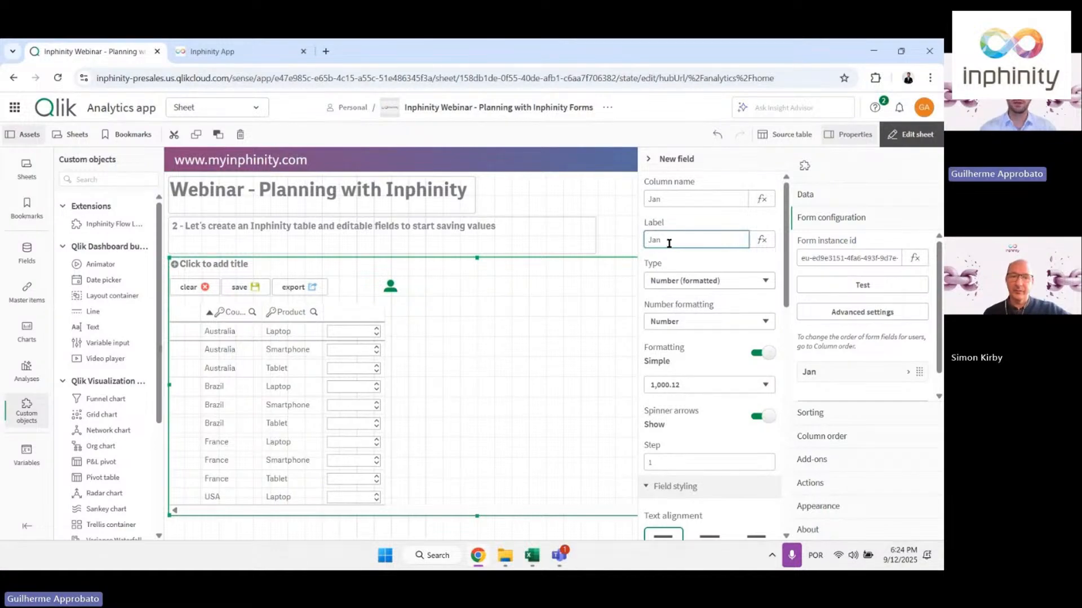
{"action": "left_click", "coordinate": [684, 222]}
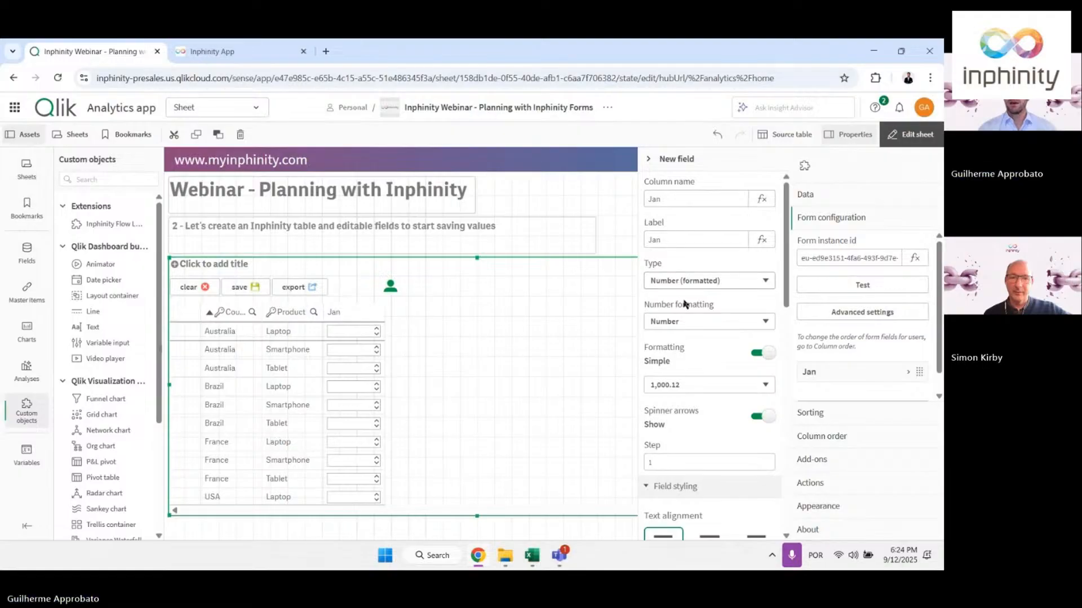
Examine the Jan field's number formatting, field styling, validation and field options, and close its detailed settings
{"action": "scroll", "coordinate": [684, 304], "scroll_direction": "down", "scroll_amount": 1}
{"action": "scroll", "coordinate": [684, 304], "scroll_direction": "down", "scroll_amount": 1}
{"action": "scroll", "coordinate": [690, 271], "scroll_direction": "up", "scroll_amount": 2}
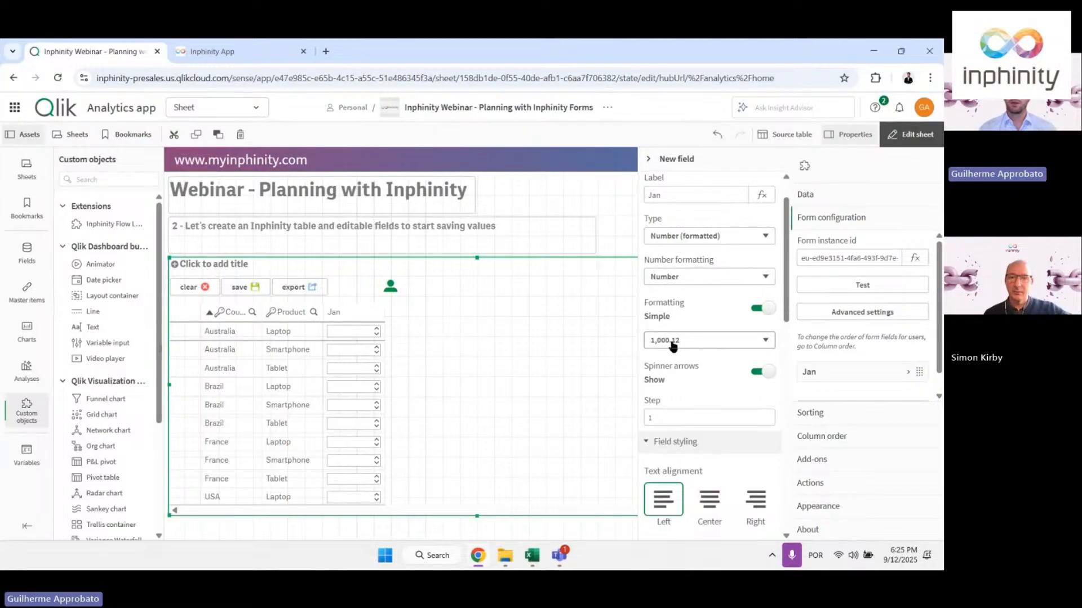
{"action": "scroll", "coordinate": [674, 346], "scroll_direction": "down", "scroll_amount": 2}
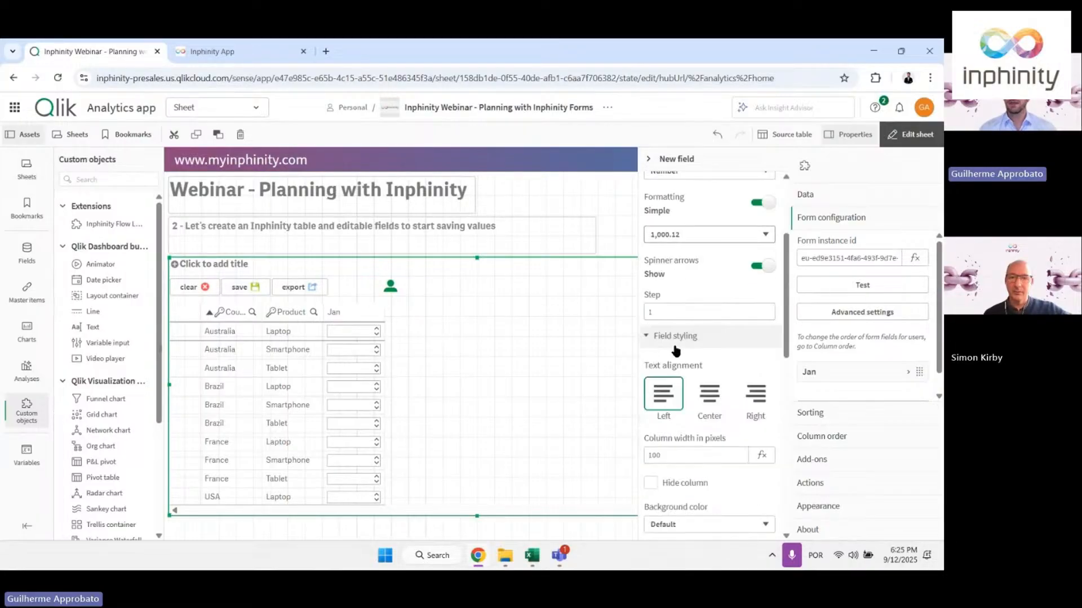
{"action": "scroll", "coordinate": [695, 393], "scroll_direction": "down", "scroll_amount": 1}
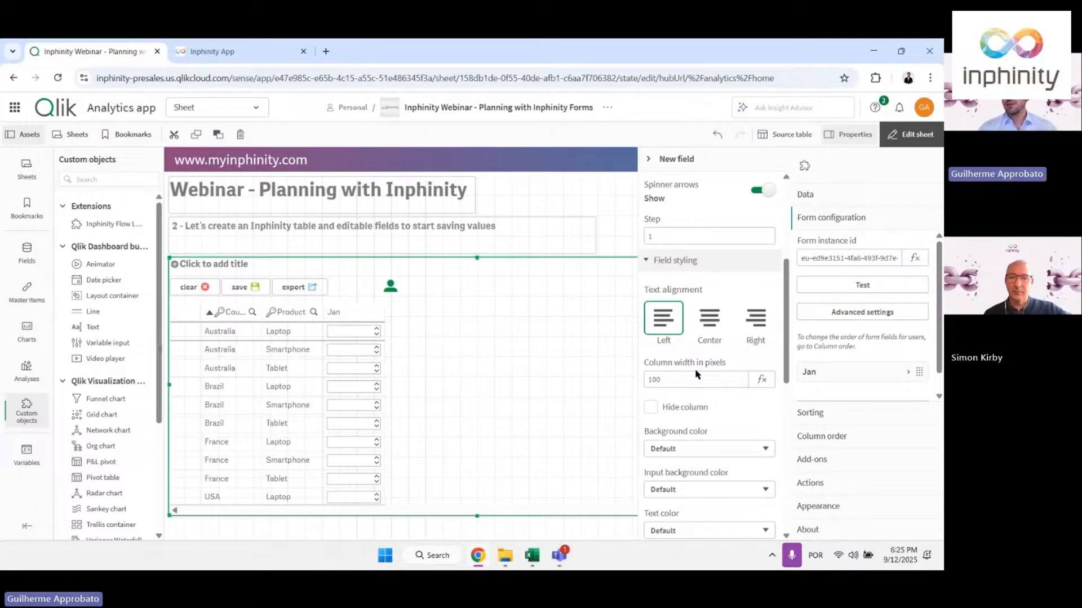
{"action": "scroll", "coordinate": [694, 373], "scroll_direction": "down", "scroll_amount": 1}
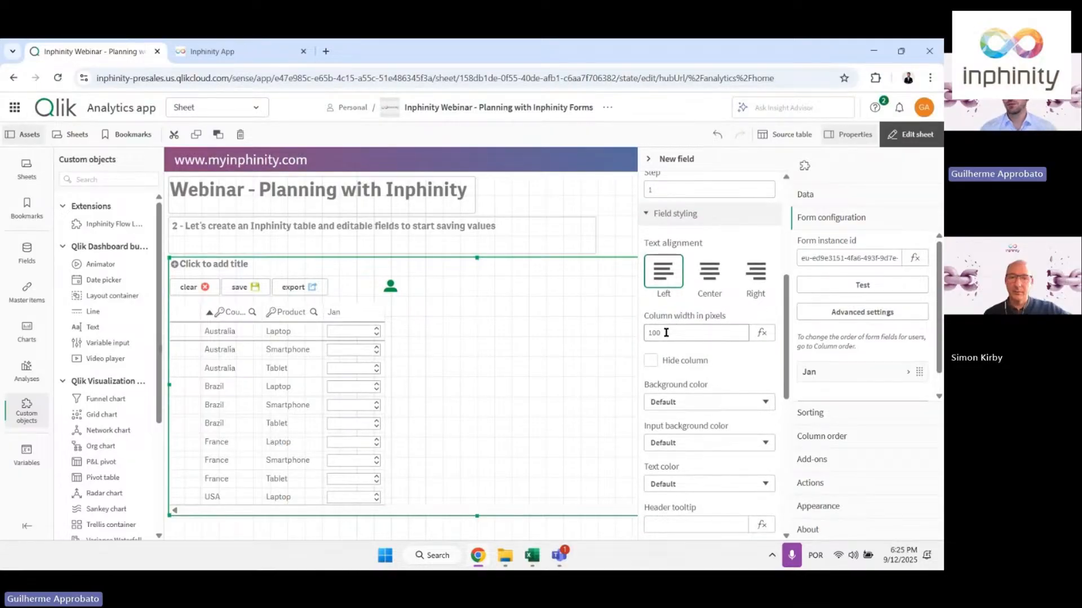
{"action": "scroll", "coordinate": [693, 383], "scroll_direction": "down", "scroll_amount": 2}
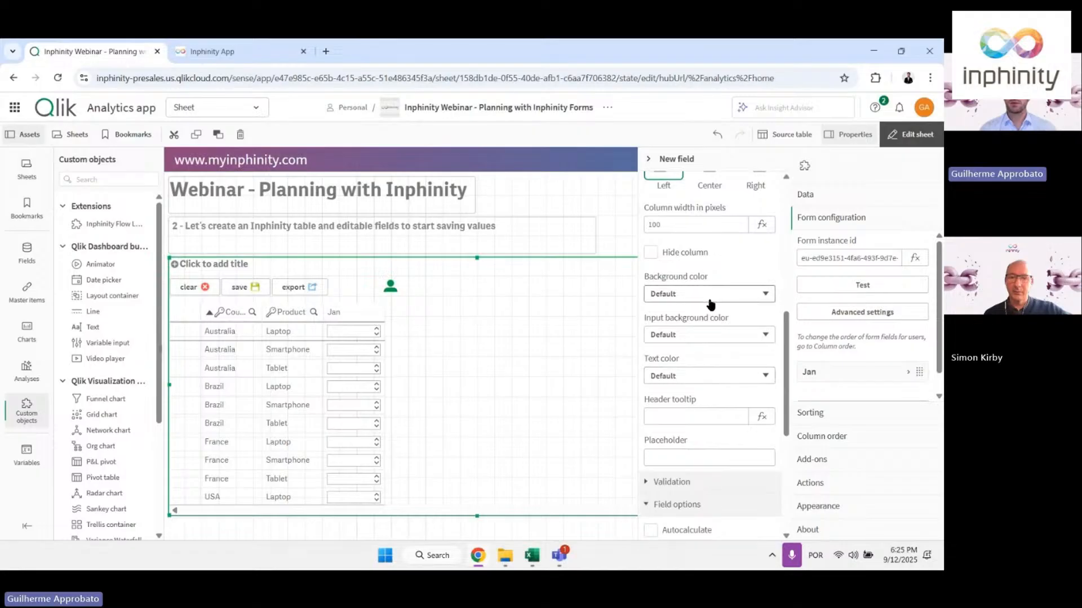
{"action": "scroll", "coordinate": [711, 382], "scroll_direction": "down", "scroll_amount": 2}
{"action": "scroll", "coordinate": [711, 382], "scroll_direction": "down", "scroll_amount": 1}
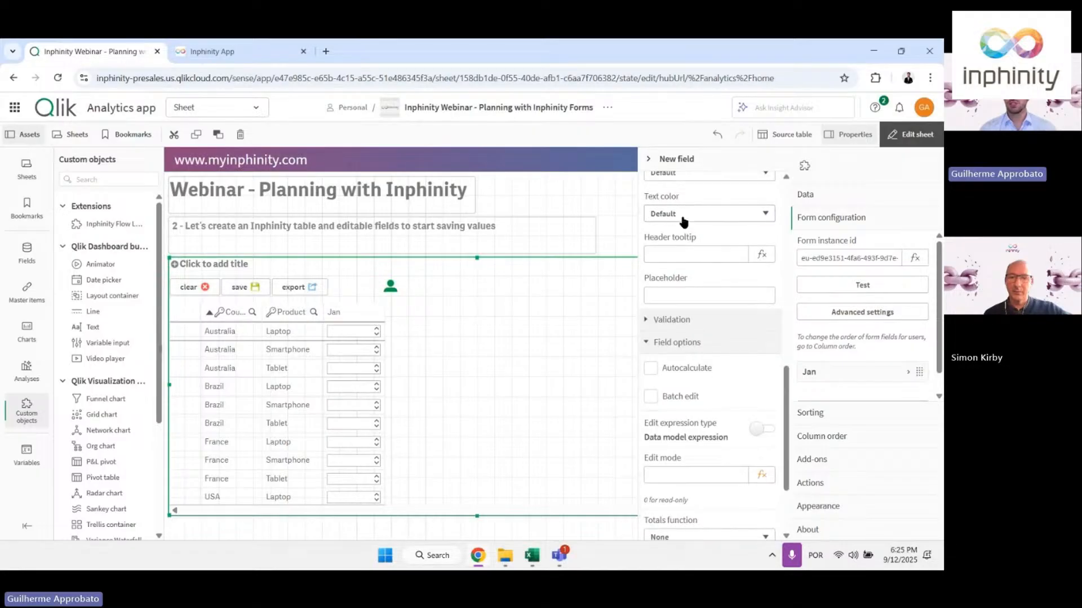
{"action": "left_click", "coordinate": [664, 323]}
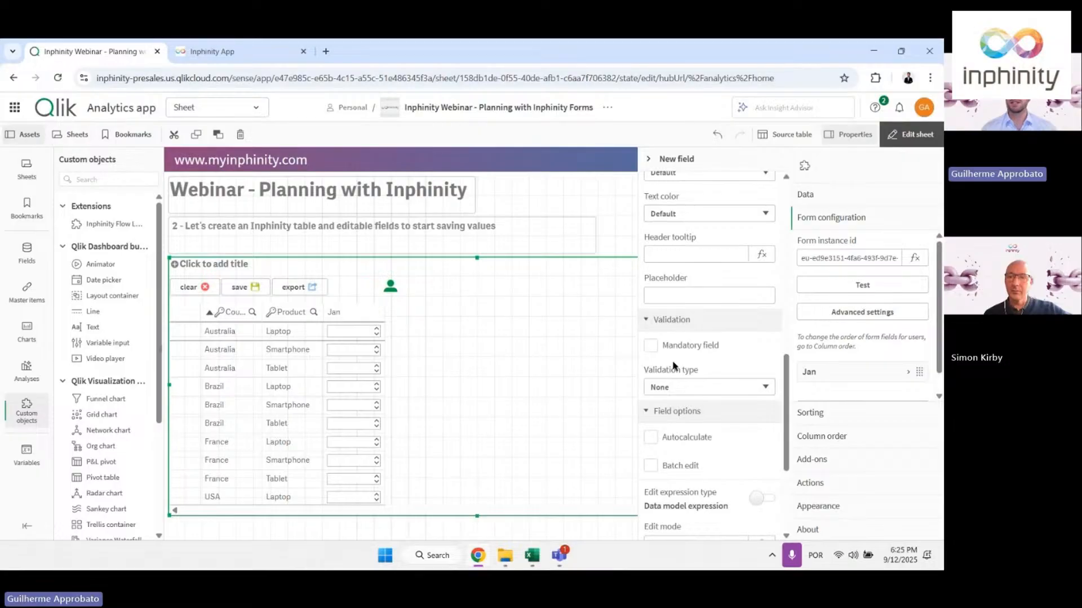
{"action": "left_click", "coordinate": [662, 320]}
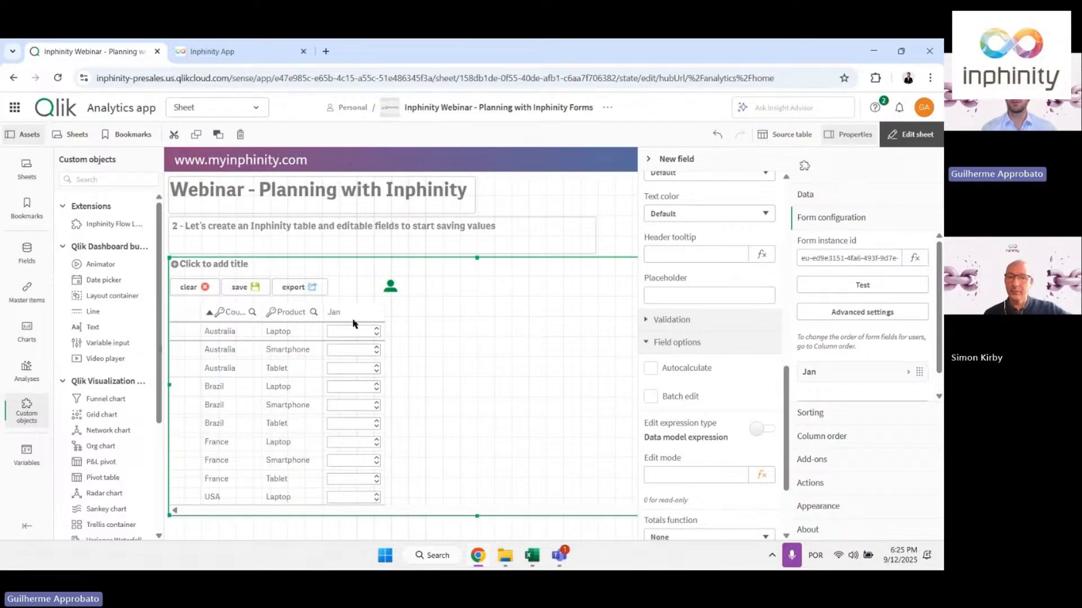
{"action": "scroll", "coordinate": [696, 437], "scroll_direction": "down", "scroll_amount": 1}
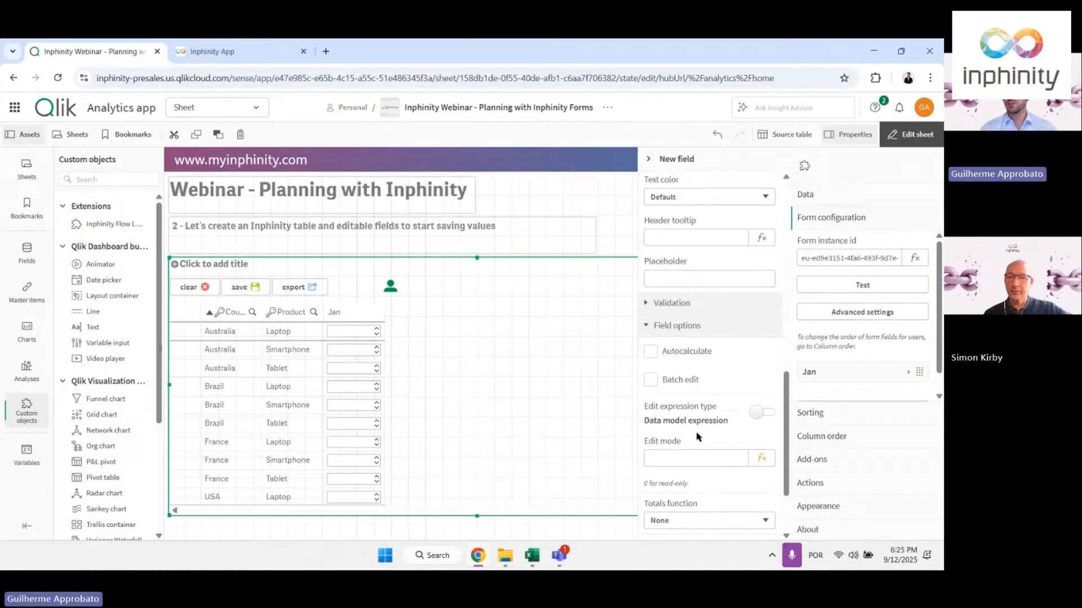
{"action": "scroll", "coordinate": [696, 437], "scroll_direction": "down", "scroll_amount": 2}
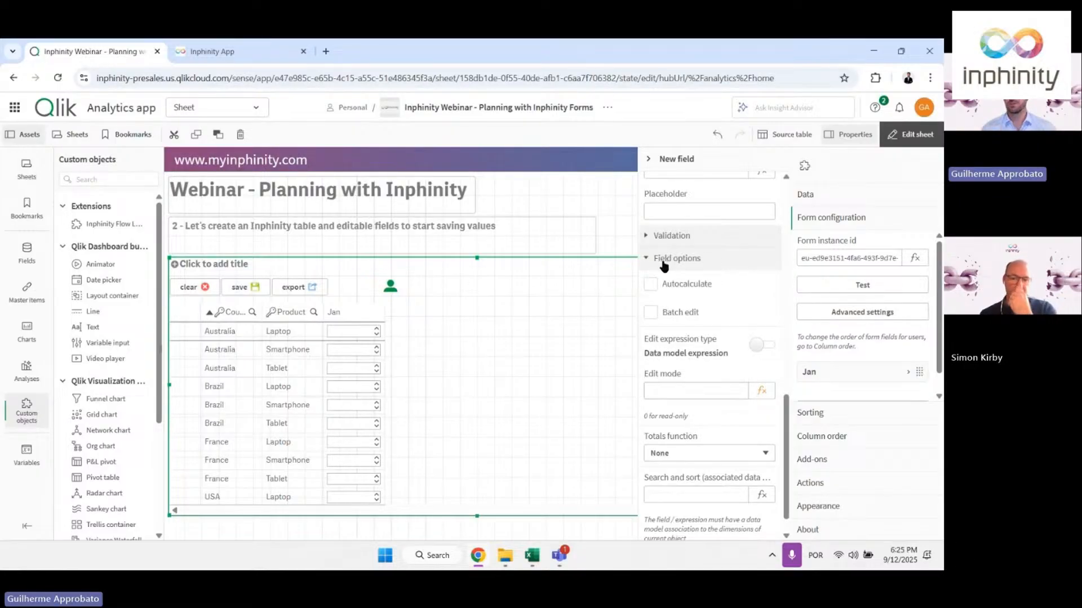
{"action": "scroll", "coordinate": [684, 304], "scroll_direction": "up", "scroll_amount": 10}
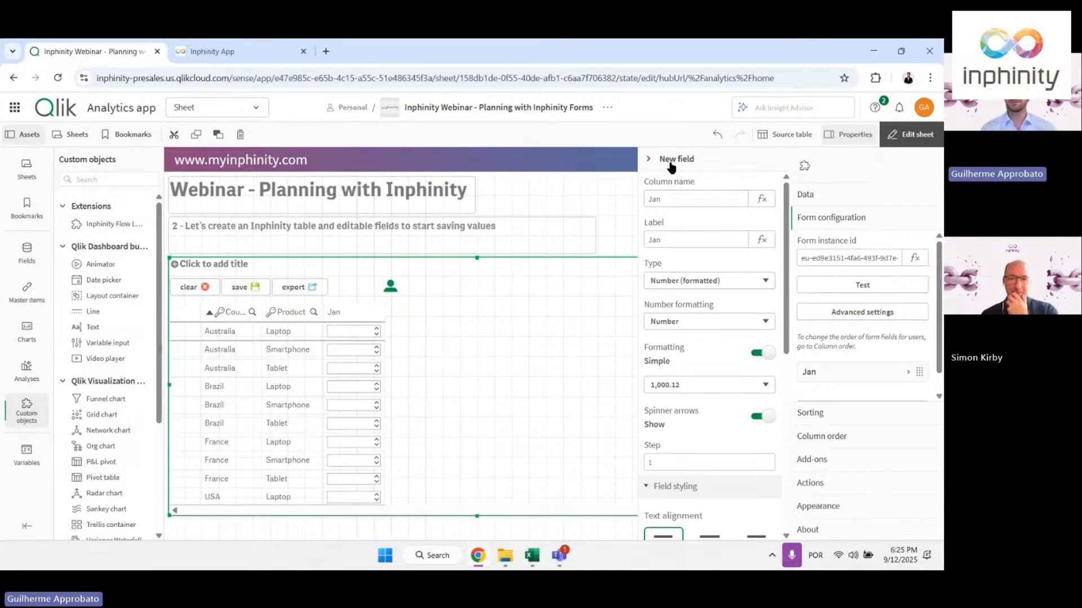
{"action": "left_click", "coordinate": [671, 163]}
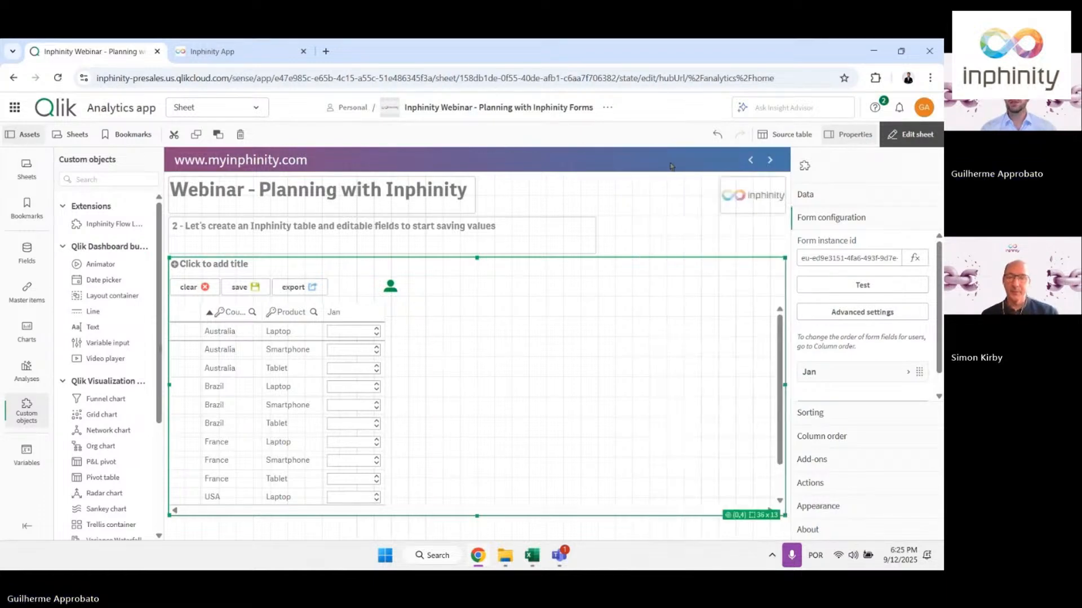
Duplicate the Jan field, set the copy's column name and label to Feb, and close its detailed settings
{"action": "left_click", "coordinate": [833, 376]}
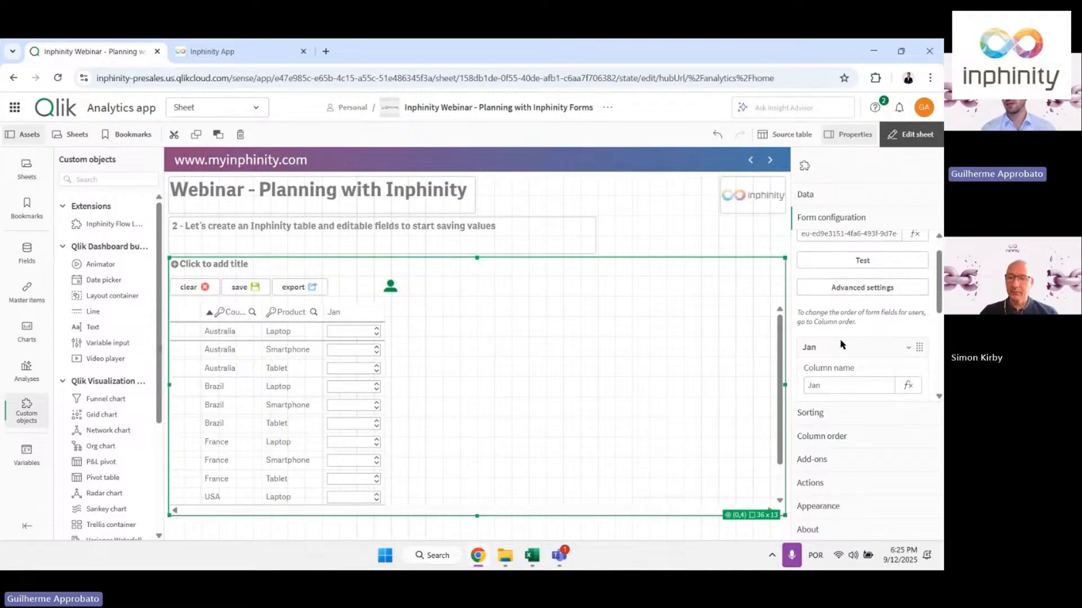
{"action": "scroll", "coordinate": [853, 352], "scroll_direction": "down", "scroll_amount": 3}
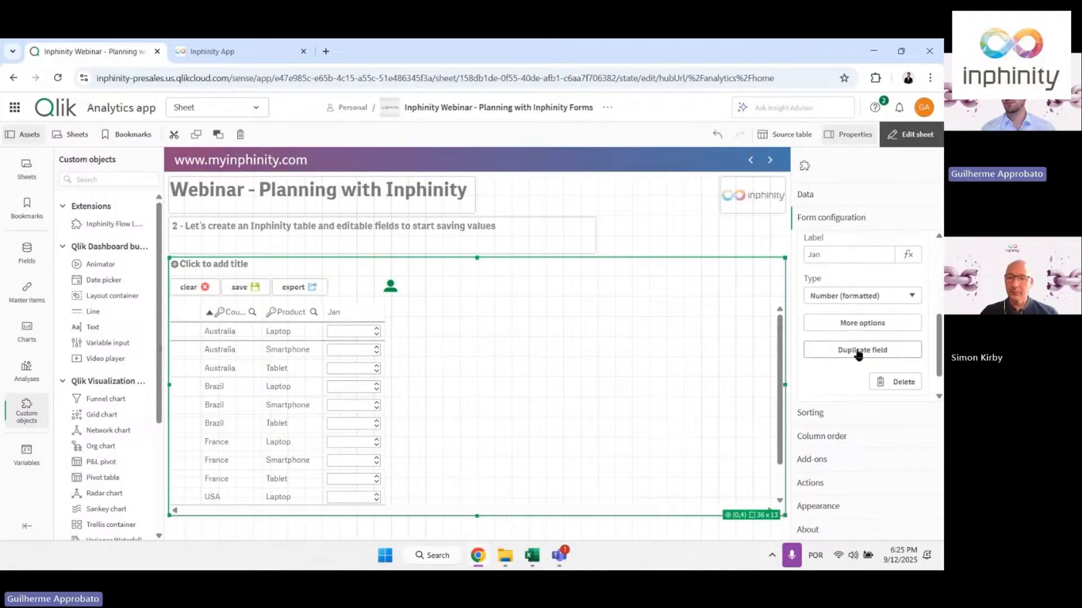
{"action": "left_click", "coordinate": [858, 352]}
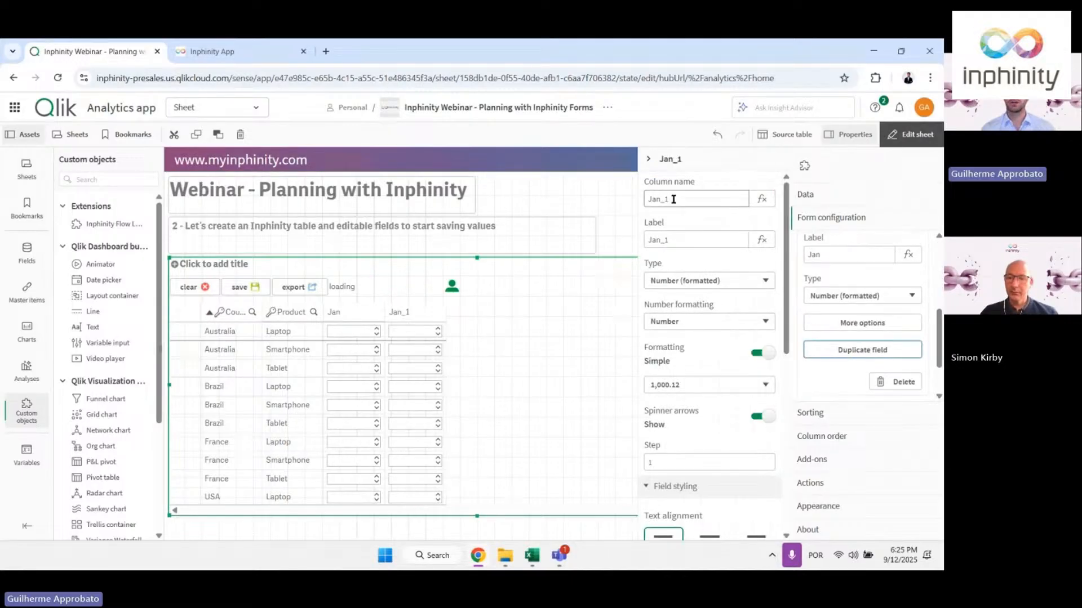
{"action": "left_click_drag", "start_coordinate": [674, 199], "coordinate": [644, 199]}
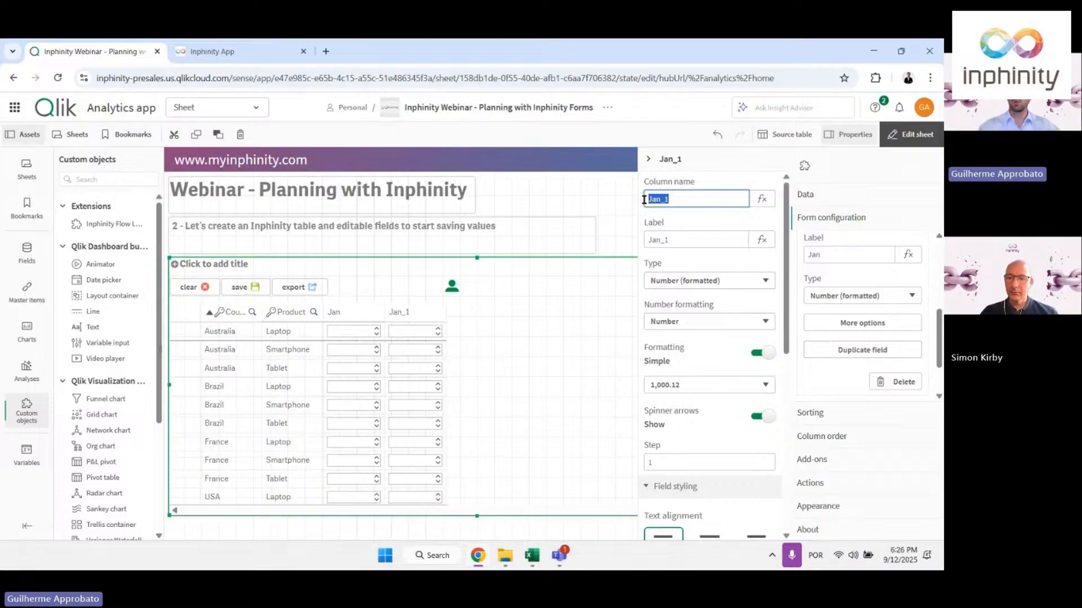
{"action": "type", "text": "Feb"}
{"action": "key", "text": "Tab"}
{"action": "type", "text": "Feb"}
{"action": "key", "text": "Tab"}
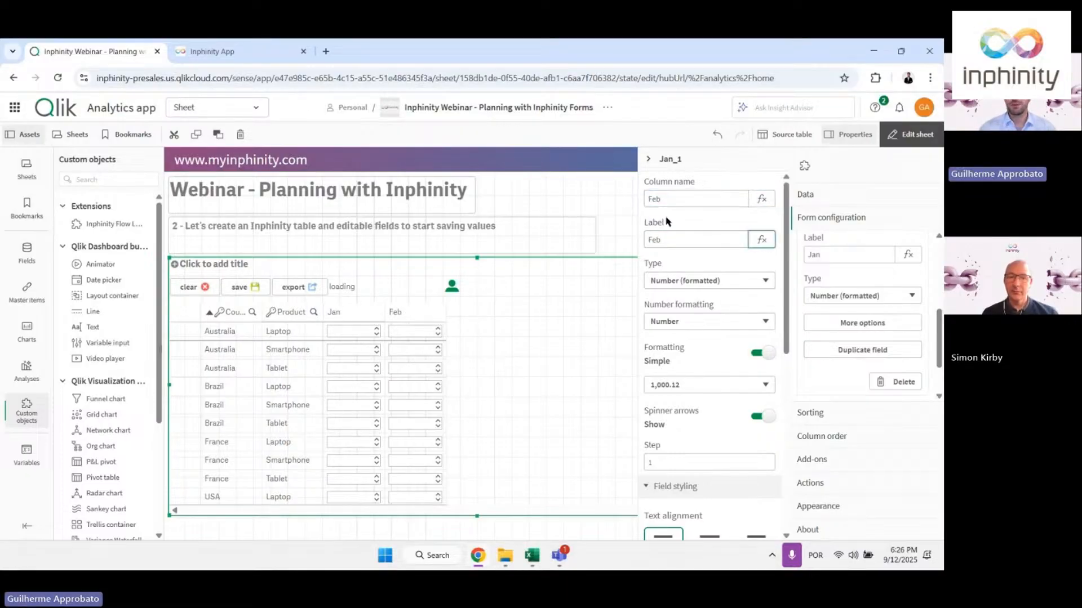
{"action": "left_click", "coordinate": [667, 160]}
Duplicate the Feb field, set the copy's column name and label to Mar, and collapse the open field entries
{"action": "scroll", "coordinate": [850, 292], "scroll_direction": "up", "scroll_amount": 2}
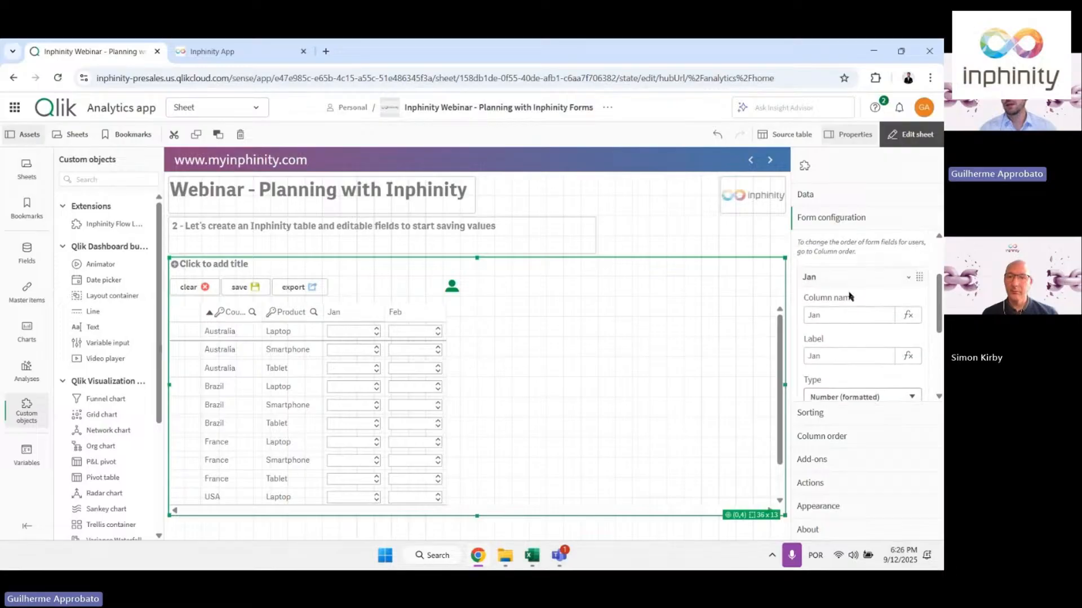
{"action": "left_click", "coordinate": [858, 285]}
{"action": "left_click", "coordinate": [862, 342]}
{"action": "scroll", "coordinate": [861, 348], "scroll_direction": "down", "scroll_amount": 3}
{"action": "left_click", "coordinate": [859, 324]}
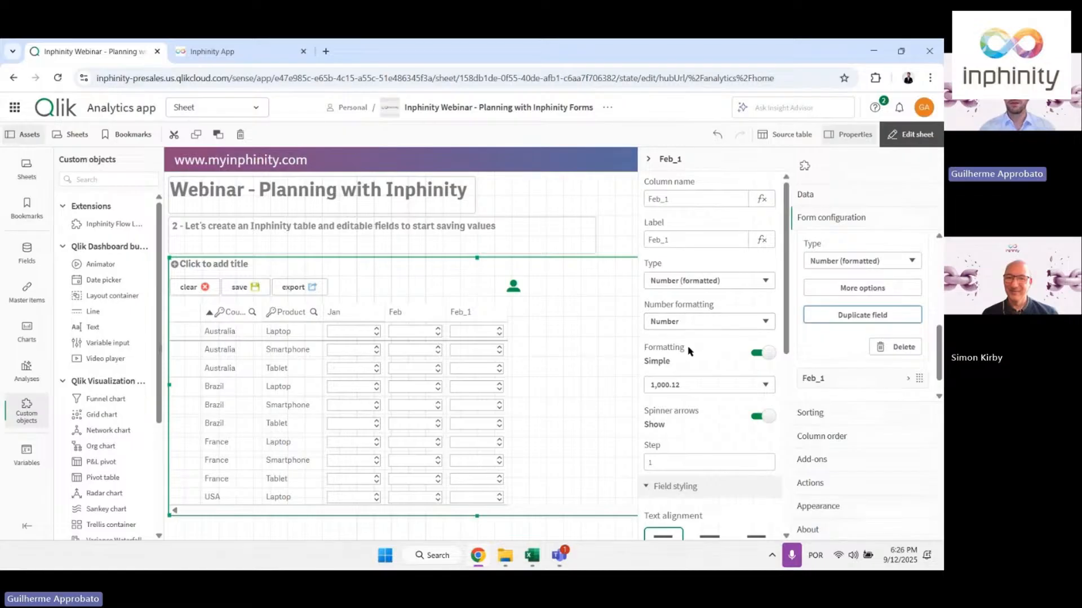
{"action": "left_click", "coordinate": [670, 199]}
{"action": "double_click", "coordinate": [671, 199]}
{"action": "type", "text": "Mar"}
{"action": "key", "text": "Tab"}
{"action": "type", "text": "Mar"}
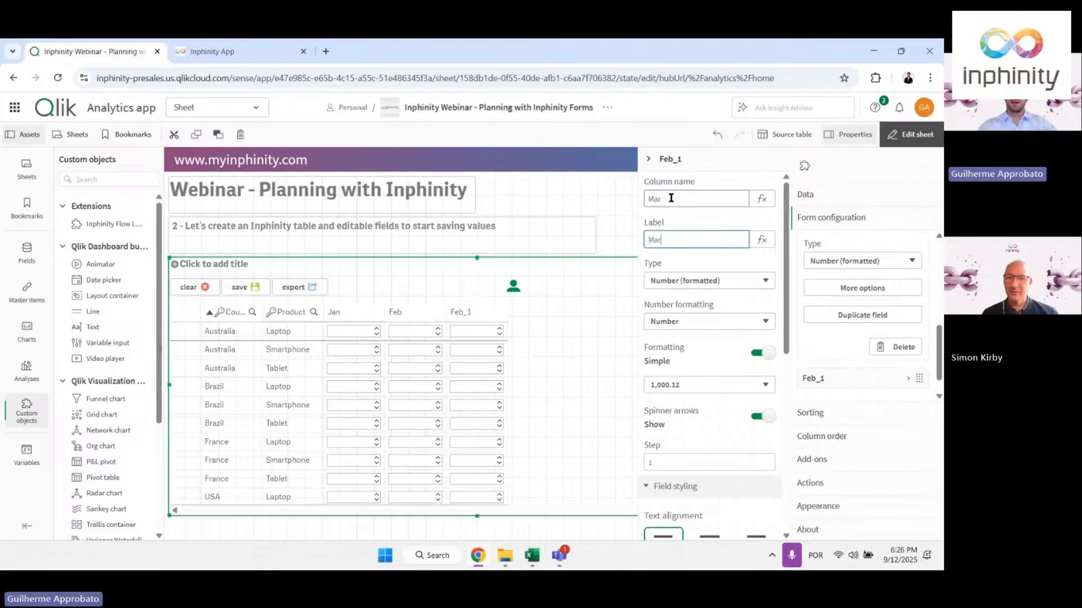
{"action": "left_click", "coordinate": [662, 167]}
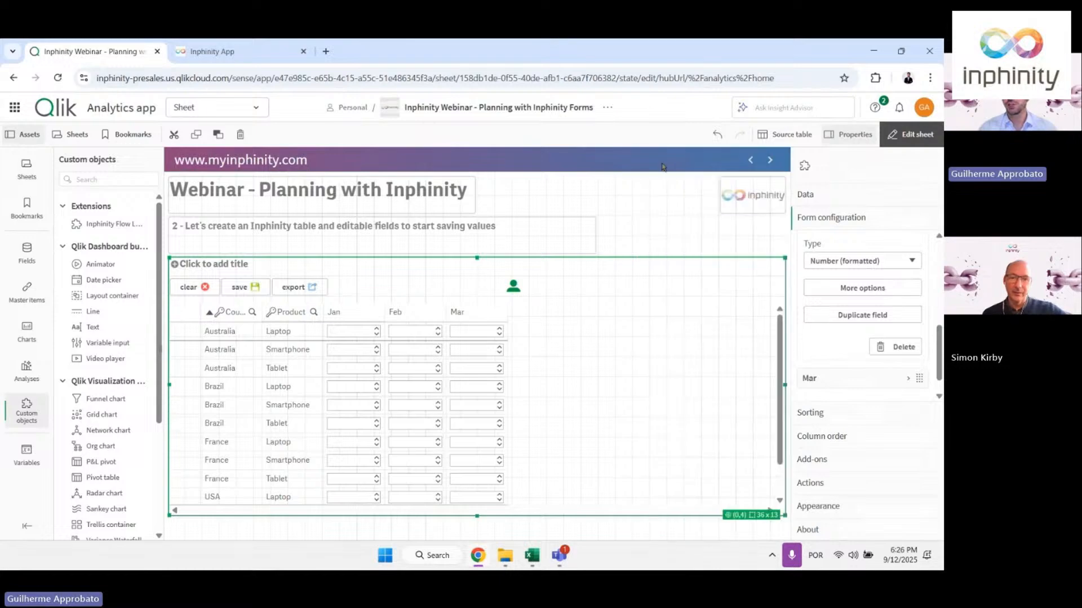
{"action": "scroll", "coordinate": [840, 310], "scroll_direction": "up", "scroll_amount": 3}
{"action": "left_click", "coordinate": [852, 315]}
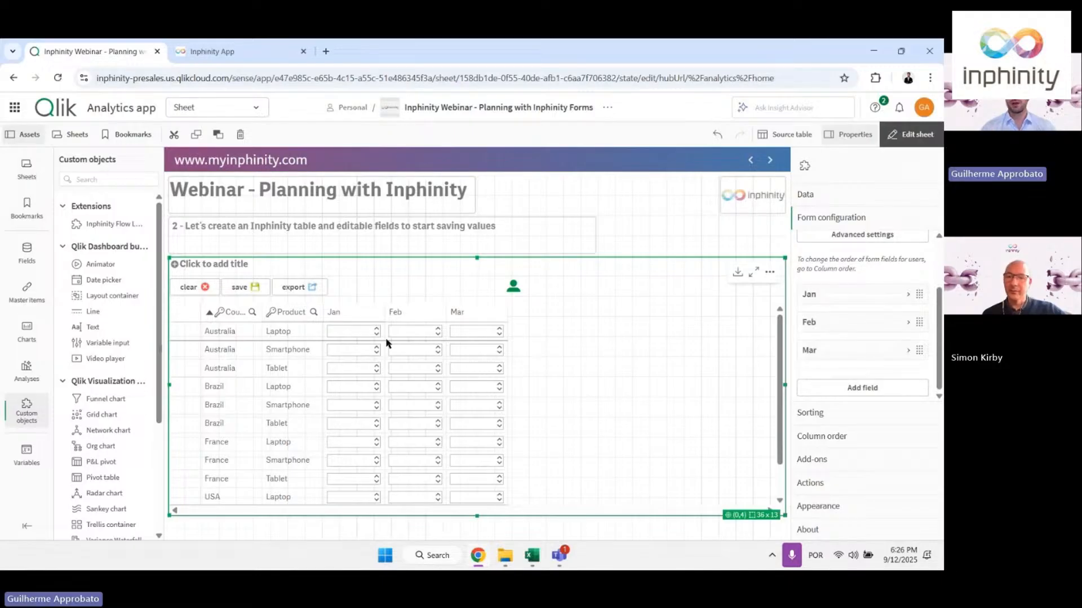
Check the forms-general-Jan to Dec.json file in the Inphinity Demo - Webinar folder and return to the table's form configuration
{"action": "left_click", "coordinate": [505, 555]}
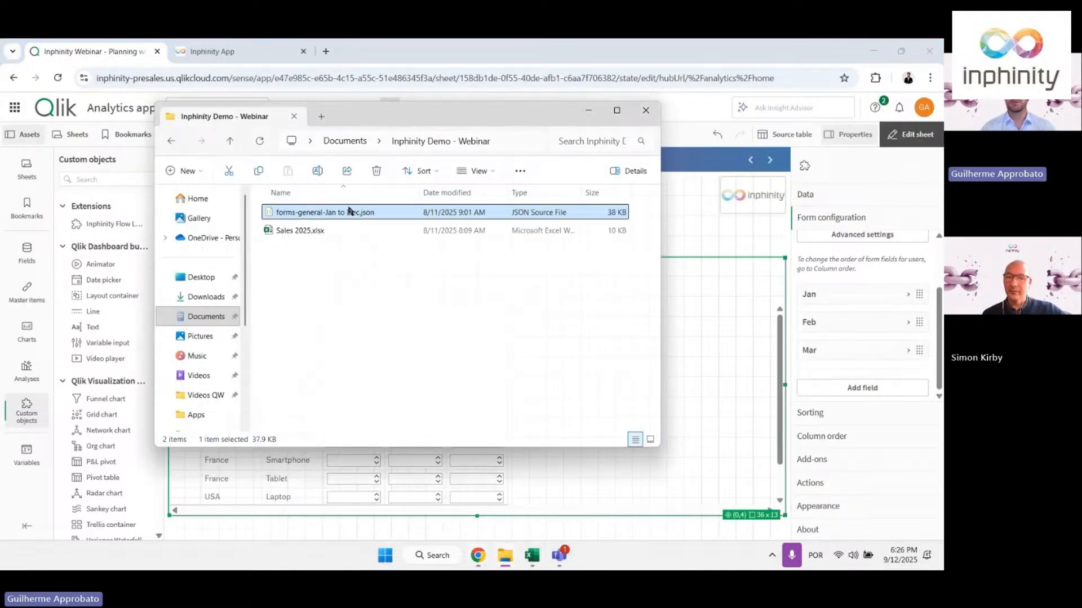
{"action": "left_click", "coordinate": [855, 249]}
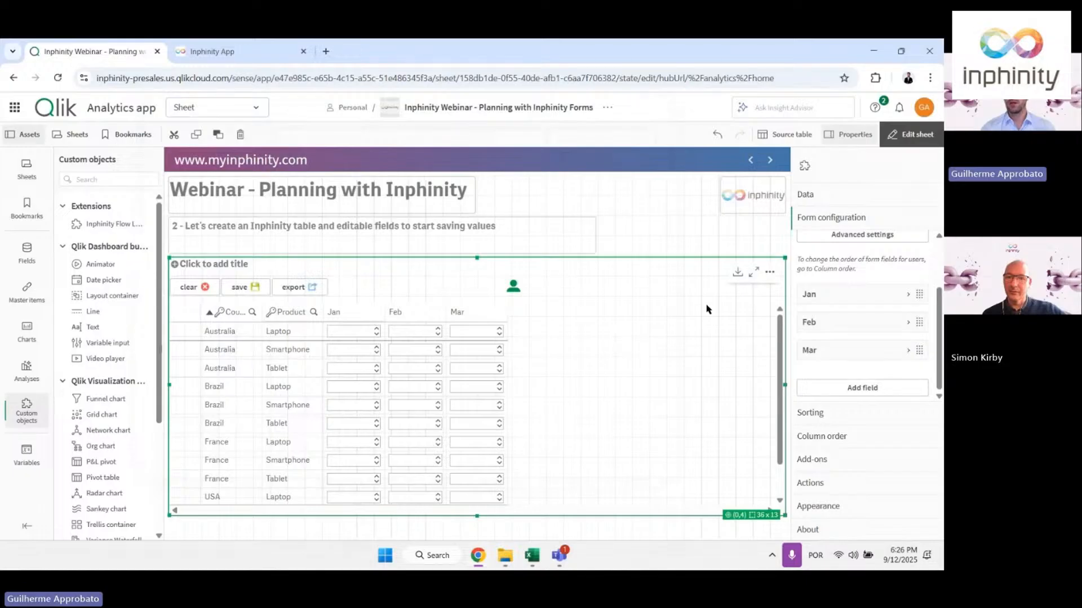
{"action": "scroll", "coordinate": [882, 283], "scroll_direction": "up", "scroll_amount": 2}
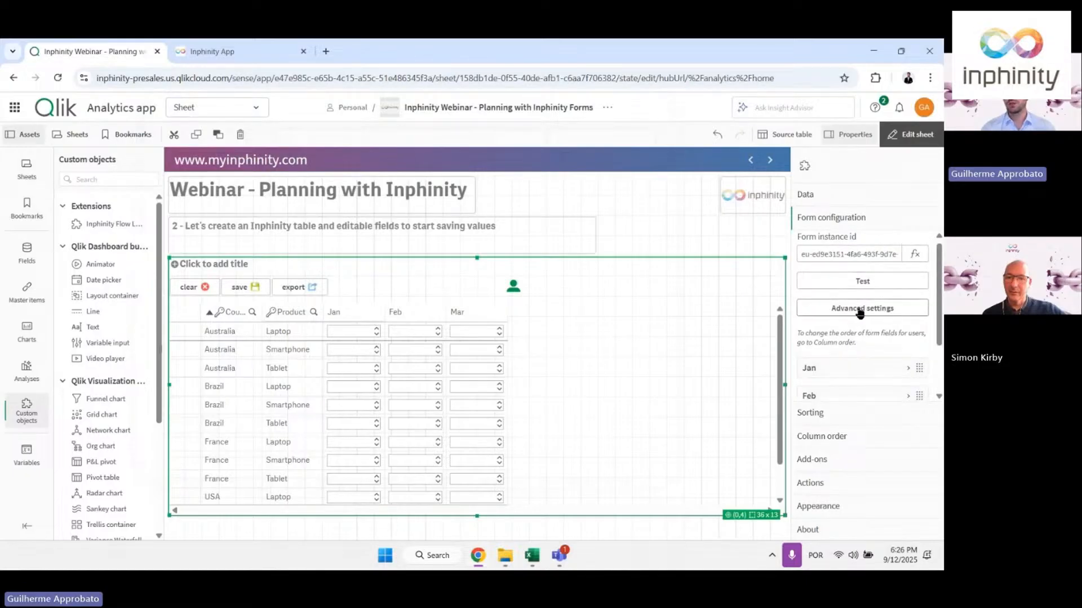
Import the form fields from forms-general-Jan to Dec.json in the Inphinity Demo - Webinar documents folder and leave sheet editing
{"action": "left_click", "coordinate": [862, 310]}
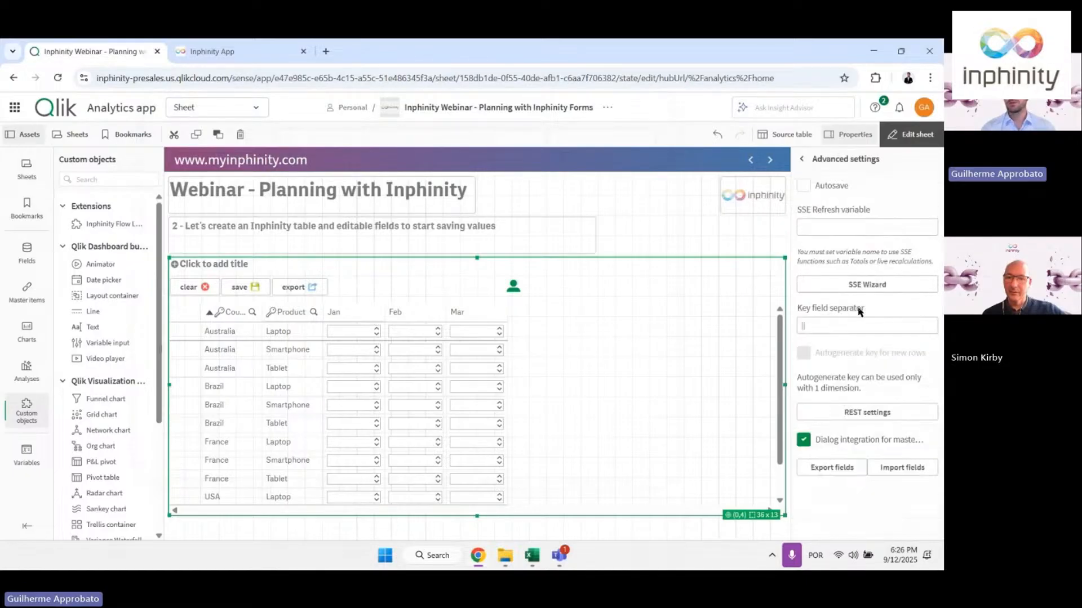
{"action": "left_click", "coordinate": [895, 470]}
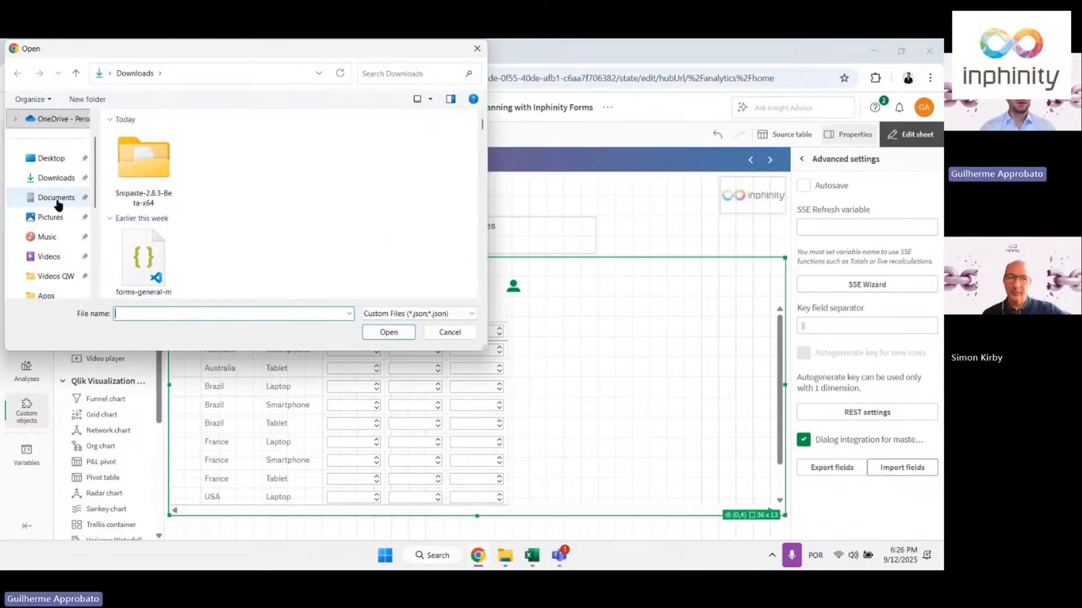
{"action": "left_click", "coordinate": [89, 197]}
{"action": "scroll", "coordinate": [176, 213], "scroll_direction": "down", "scroll_amount": 6}
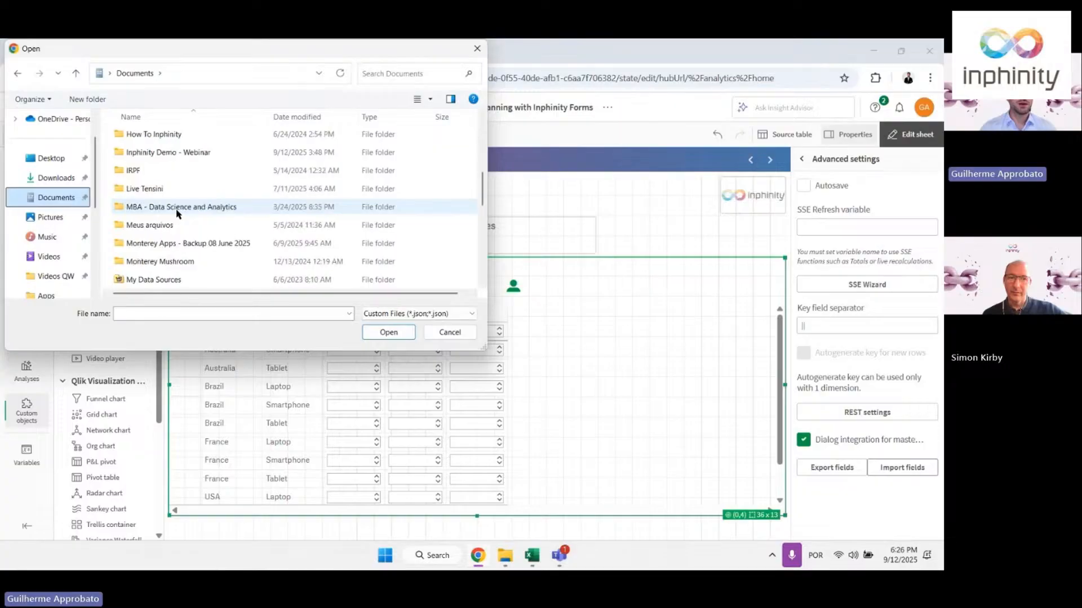
{"action": "double_click", "coordinate": [178, 152]}
{"action": "left_click", "coordinate": [167, 140]}
{"action": "left_click", "coordinate": [384, 328]}
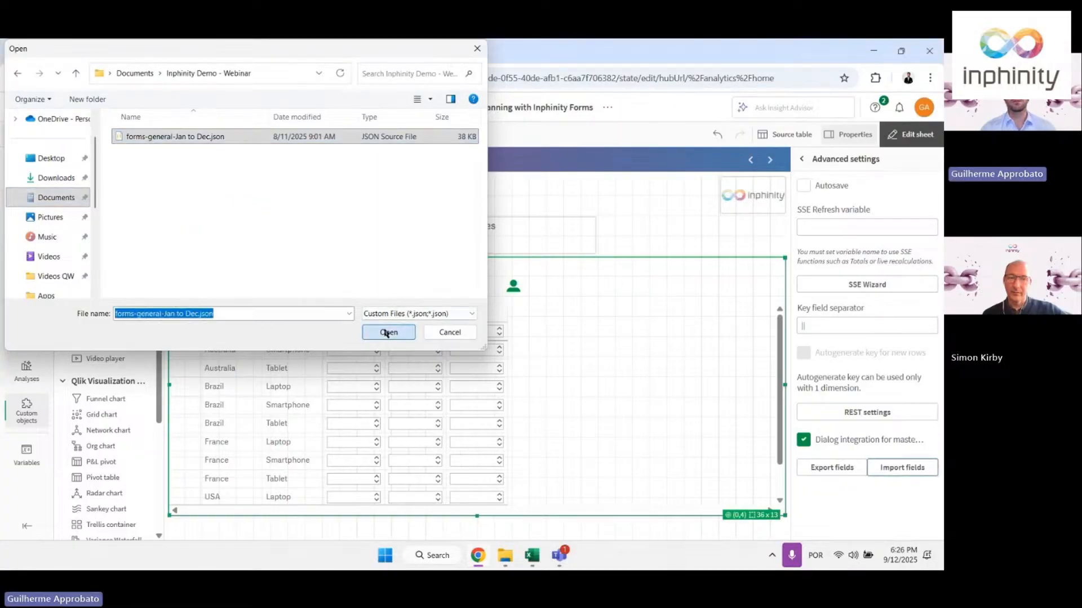
{"action": "left_click", "coordinate": [526, 263]}
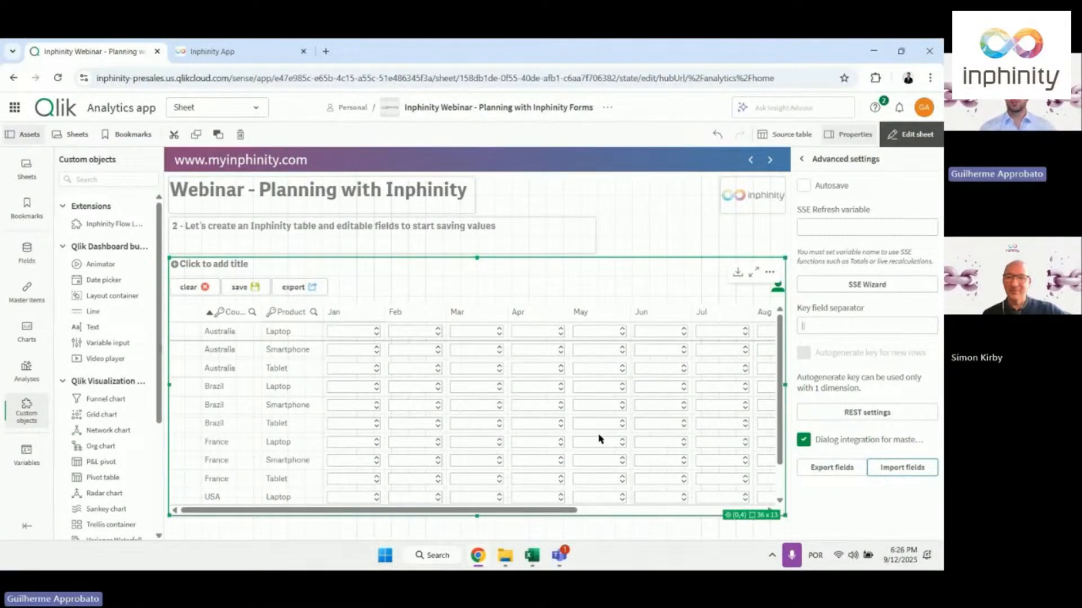
{"action": "left_click", "coordinate": [908, 135]}
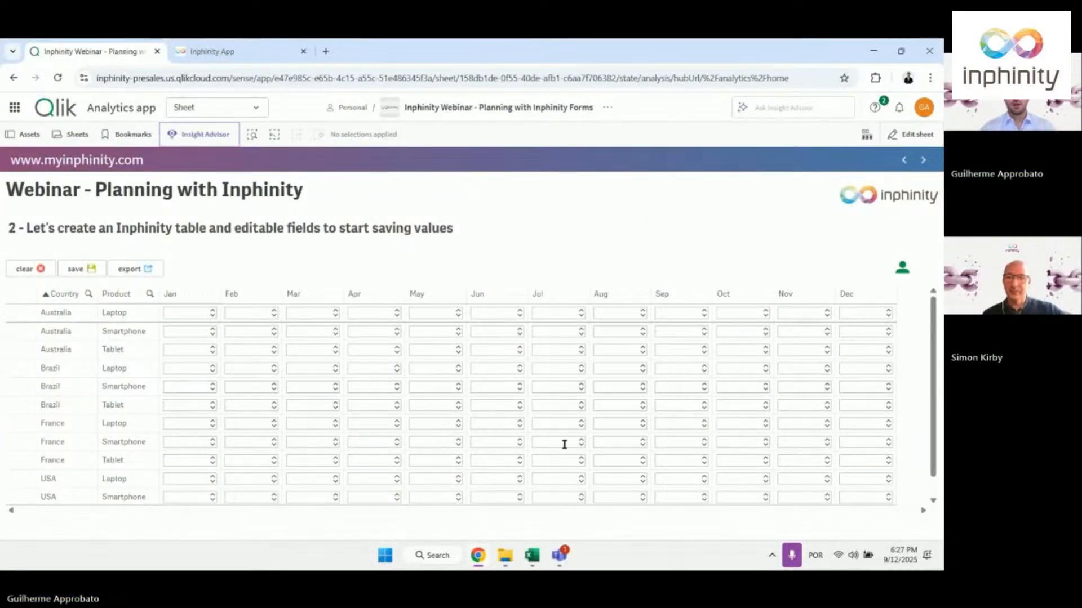
Copy the USA Nov and Dec values from the Sales 2025.xlsx workbook into the form table starting at Australia Laptop Jan, and clear the pasted entries
{"action": "left_click", "coordinate": [532, 555]}
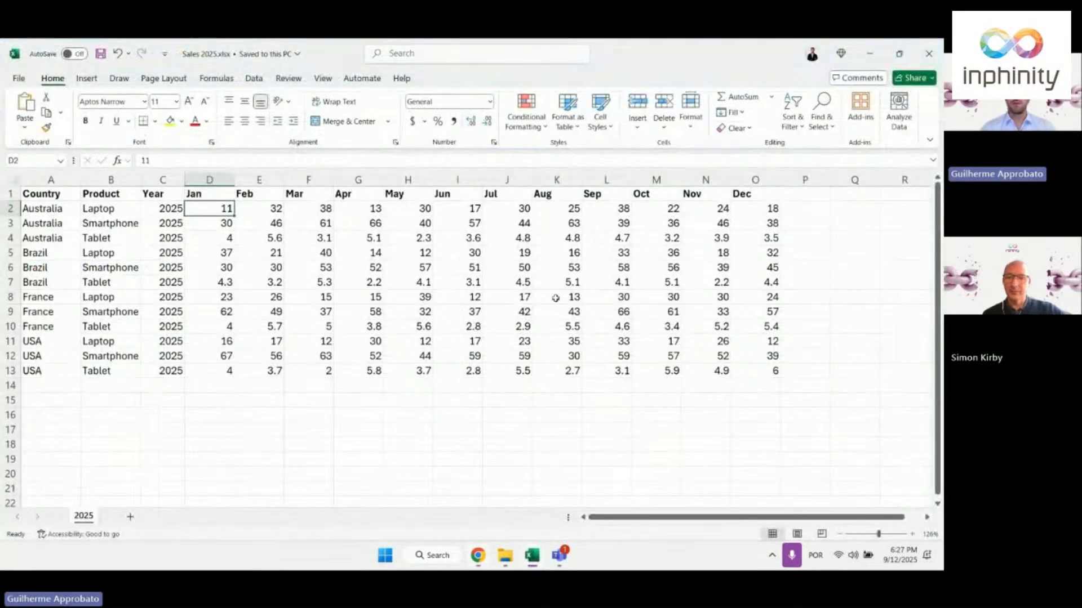
{"action": "left_click", "coordinate": [708, 342]}
{"action": "left_click_drag", "start_coordinate": [709, 342], "coordinate": [750, 370]}
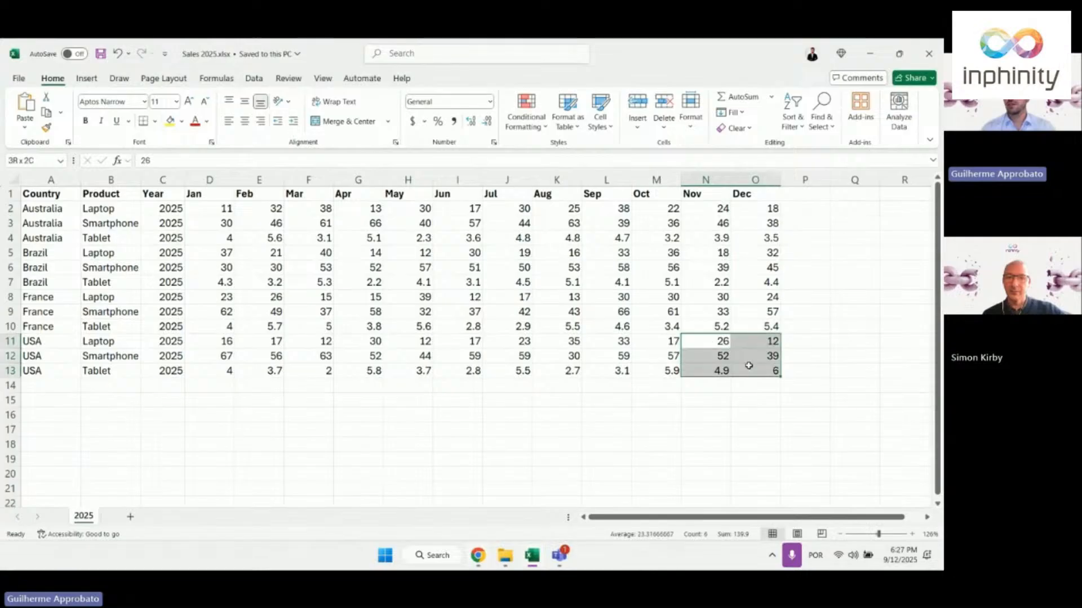
{"action": "key", "text": "ctrl+c"}
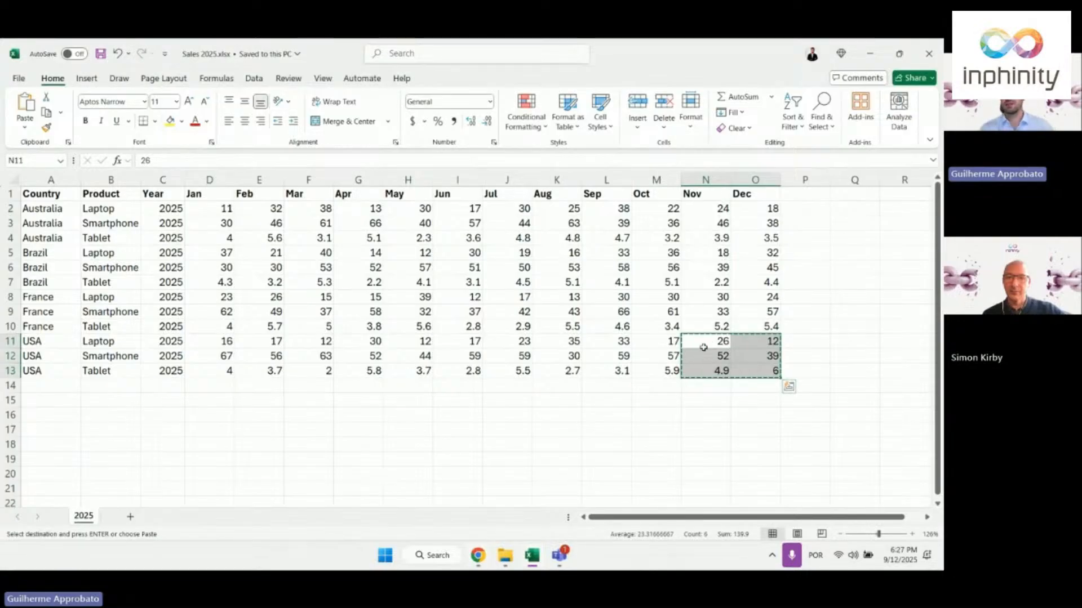
{"action": "left_click", "coordinate": [870, 54]}
{"action": "left_click", "coordinate": [196, 313]}
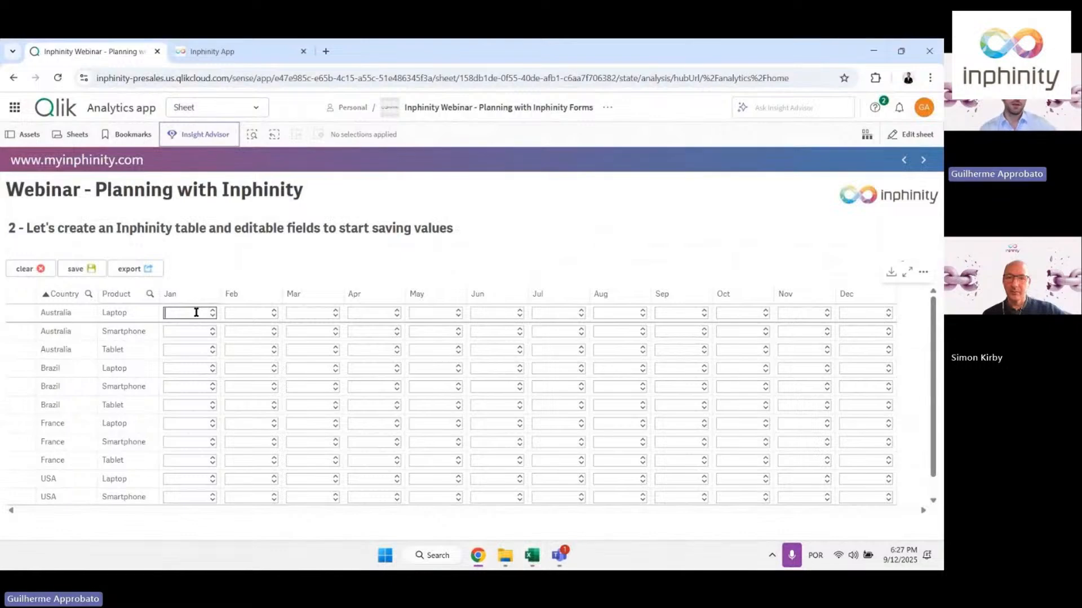
{"action": "key", "text": "ctrl+v"}
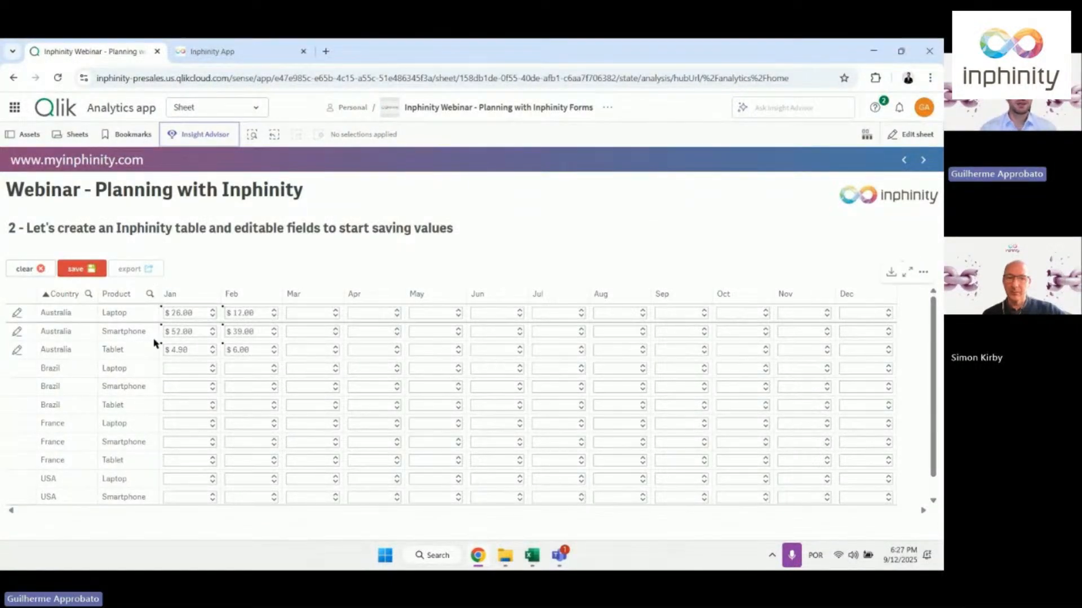
{"action": "left_click", "coordinate": [25, 269]}
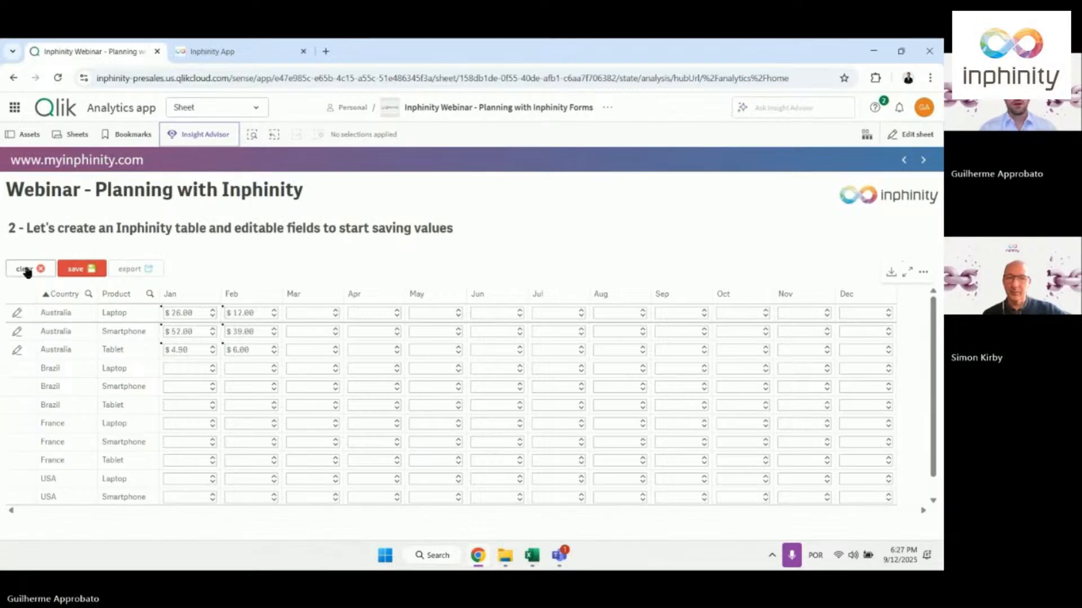
Switch to the Sales 2025.xlsx workbook and copy all Jan to Dec values for every country and product, cells D2:O13
{"action": "left_click", "coordinate": [533, 561]}
{"action": "key", "text": "Left"}
{"action": "key", "text": "Left"}
{"action": "key", "text": "ctrl+Up"}
{"action": "key", "text": "Left"}
{"action": "key", "text": "Left"}
{"action": "key", "text": "Left"}
{"action": "key", "text": "Left"}
{"action": "key", "text": "Left"}
{"action": "key", "text": "Left"}
{"action": "key", "text": "Left"}
{"action": "key", "text": "Left"}
{"action": "key", "text": "Left"}
{"action": "key", "text": "Left"}
{"action": "key", "text": "Left"}
{"action": "key", "text": "Right"}
{"action": "key", "text": "Right"}
{"action": "key", "text": "Down"}
{"action": "key", "text": "Right"}
{"action": "key", "text": "Down"}
{"action": "key", "text": "Up"}
{"action": "key", "text": "ctrl+shift+Right"}
{"action": "key", "text": "ctrl+shift+Down"}
{"action": "key", "text": "ctrl+c"}
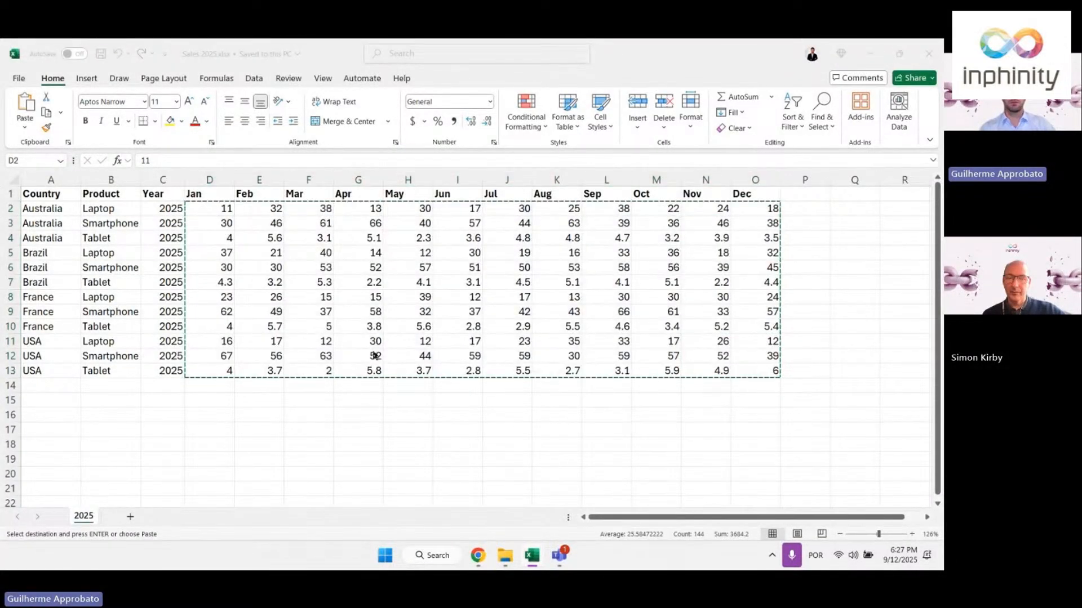
Paste the full year's copied values into the Qlik form table starting at Australia Laptop Jan, and clear the unsaved entries
{"action": "key", "text": "alt+Tab"}
{"action": "left_click", "coordinate": [192, 311]}
{"action": "key", "text": "ctrl+v"}
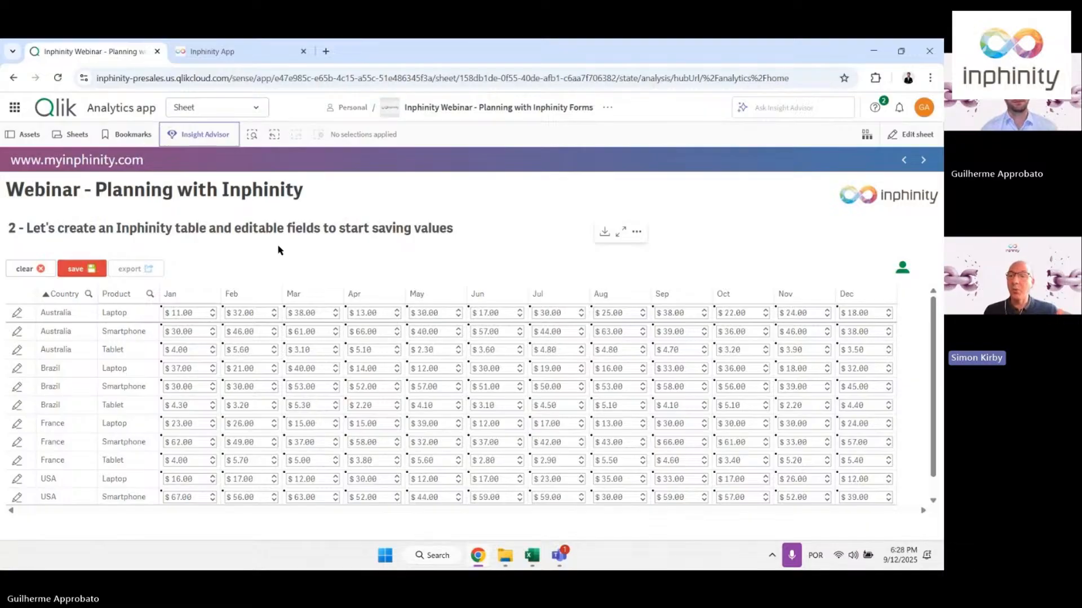
{"action": "left_click", "coordinate": [35, 268]}
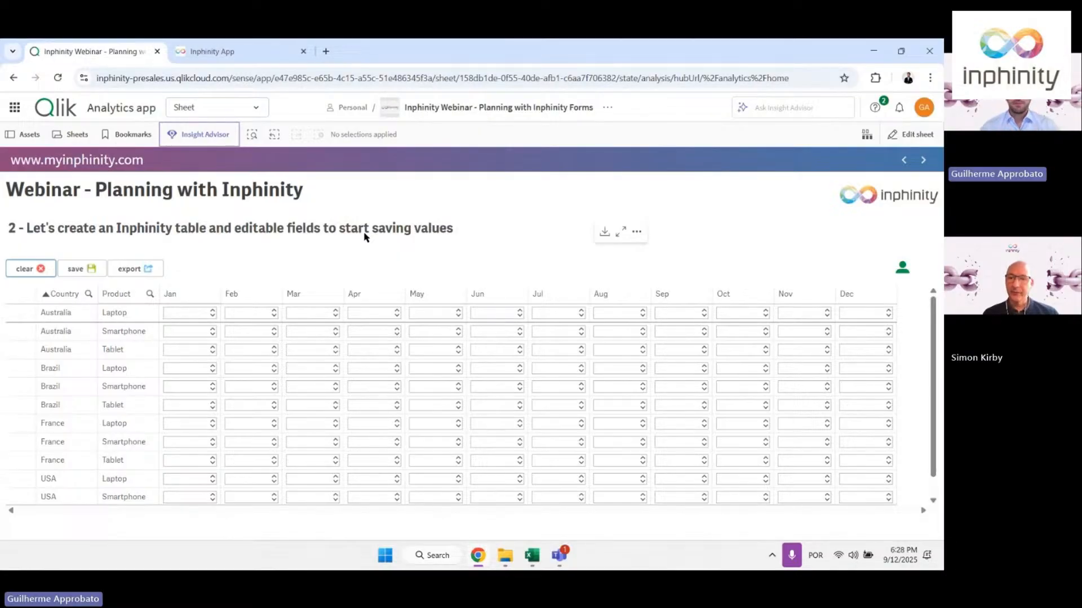
Copy Australia's Jan to Mar values for all three products from Sales 2025.xlsx into the matching form table cells and save them
{"action": "left_click", "coordinate": [531, 556]}
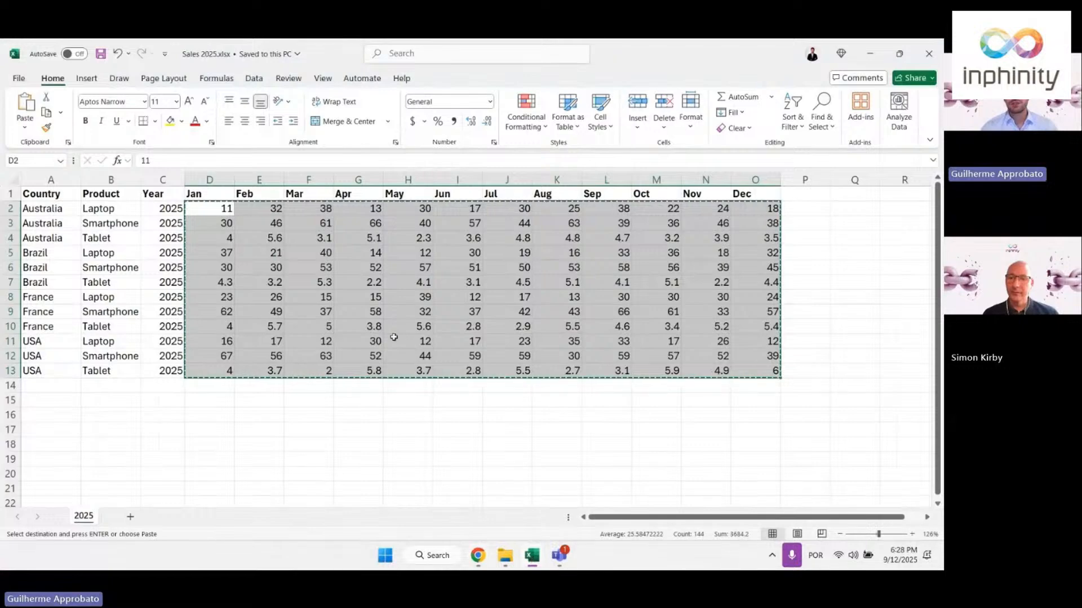
{"action": "left_click_drag", "start_coordinate": [222, 209], "coordinate": [309, 240]}
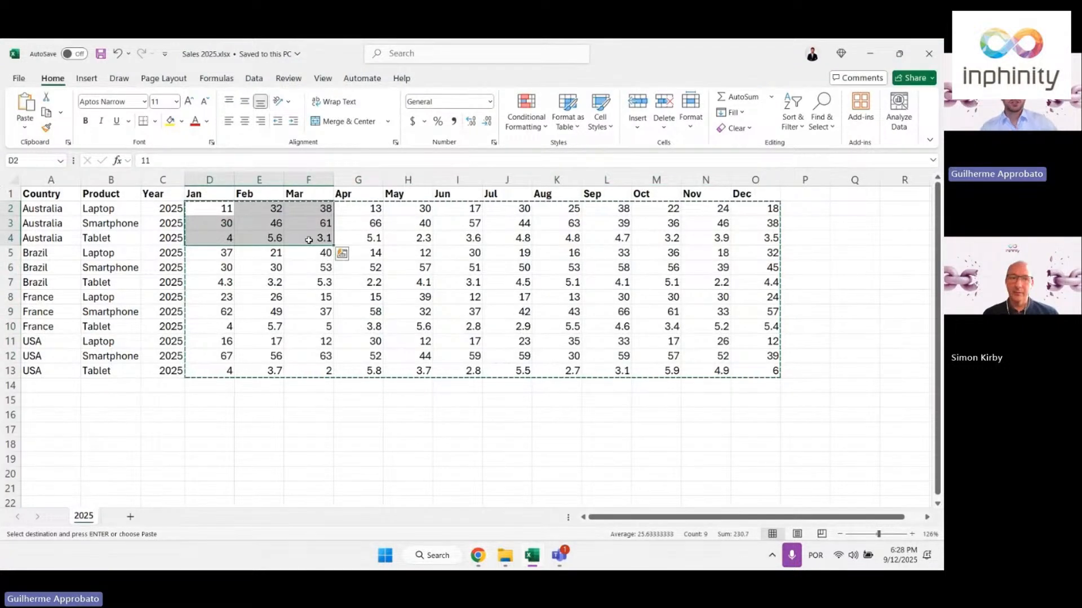
{"action": "left_click", "coordinate": [870, 54]}
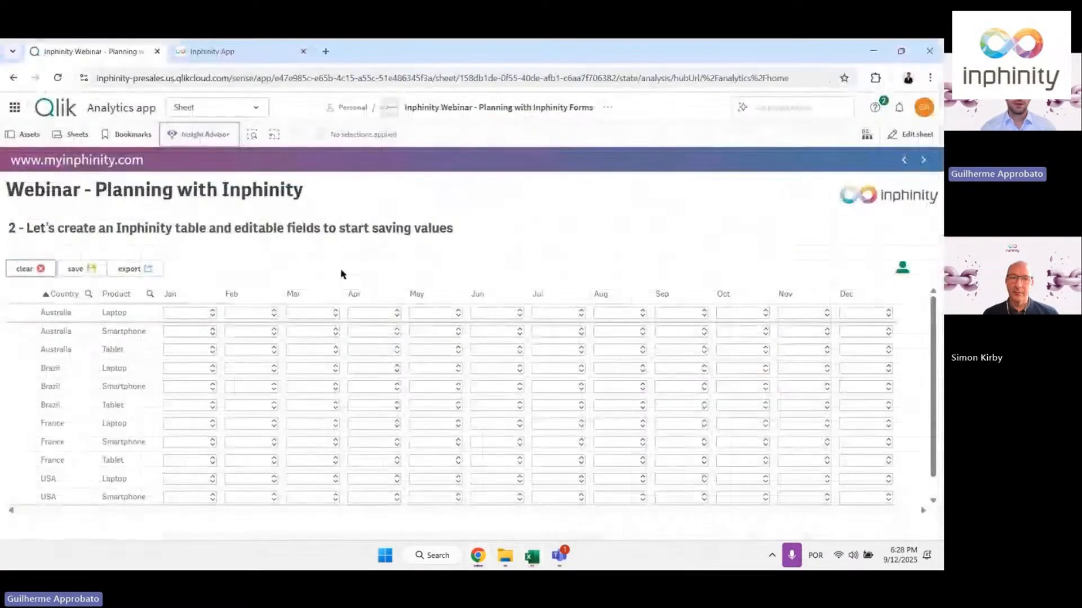
{"action": "left_click", "coordinate": [182, 313]}
{"action": "key", "text": "ctrl+v"}
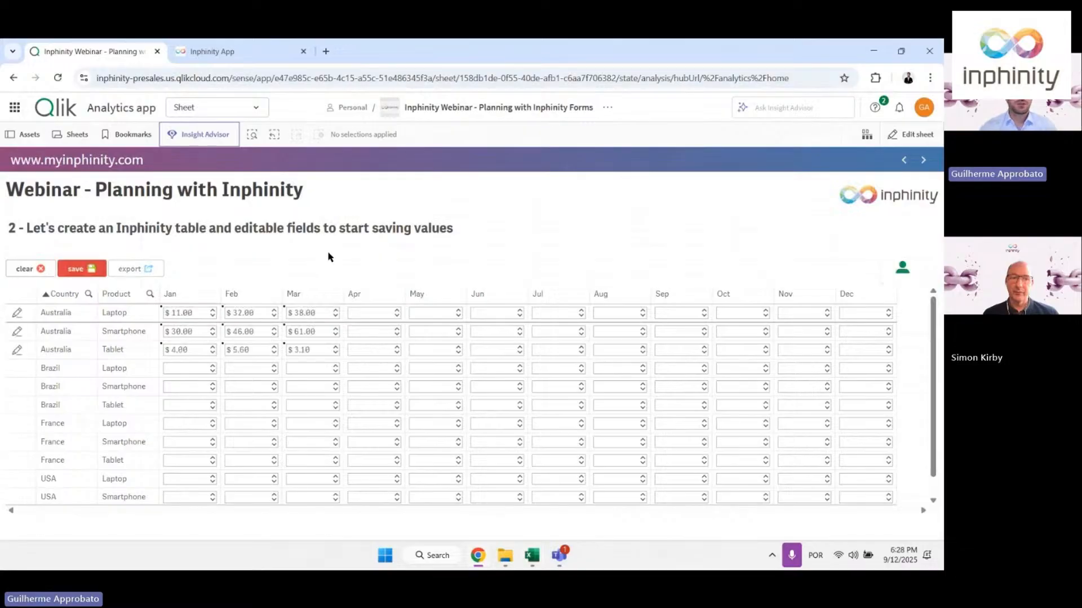
{"action": "left_click", "coordinate": [85, 269]}
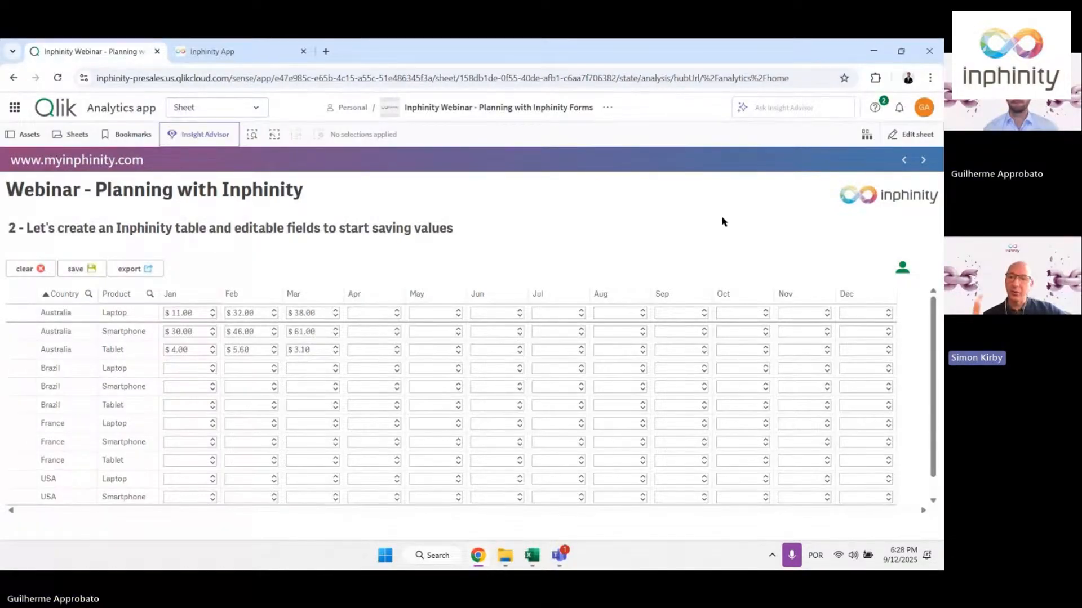
Reopen the sheet for editing and examine the Jan field's column name, label and type in the table's form configuration
{"action": "left_click", "coordinate": [895, 139]}
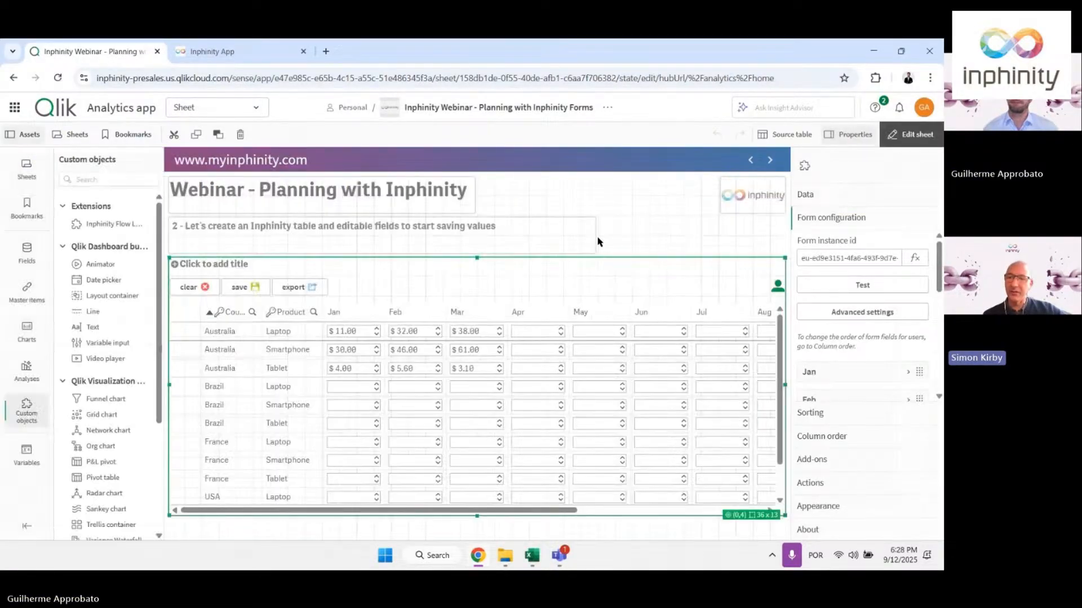
{"action": "scroll", "coordinate": [839, 349], "scroll_direction": "down", "scroll_amount": 3}
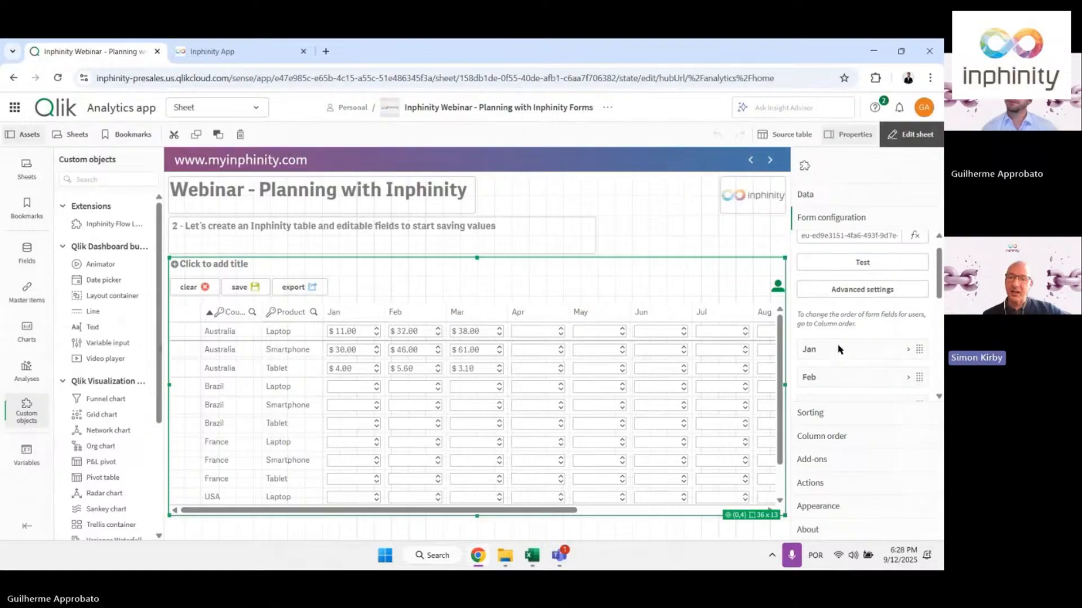
{"action": "scroll", "coordinate": [839, 349], "scroll_direction": "up", "scroll_amount": 2}
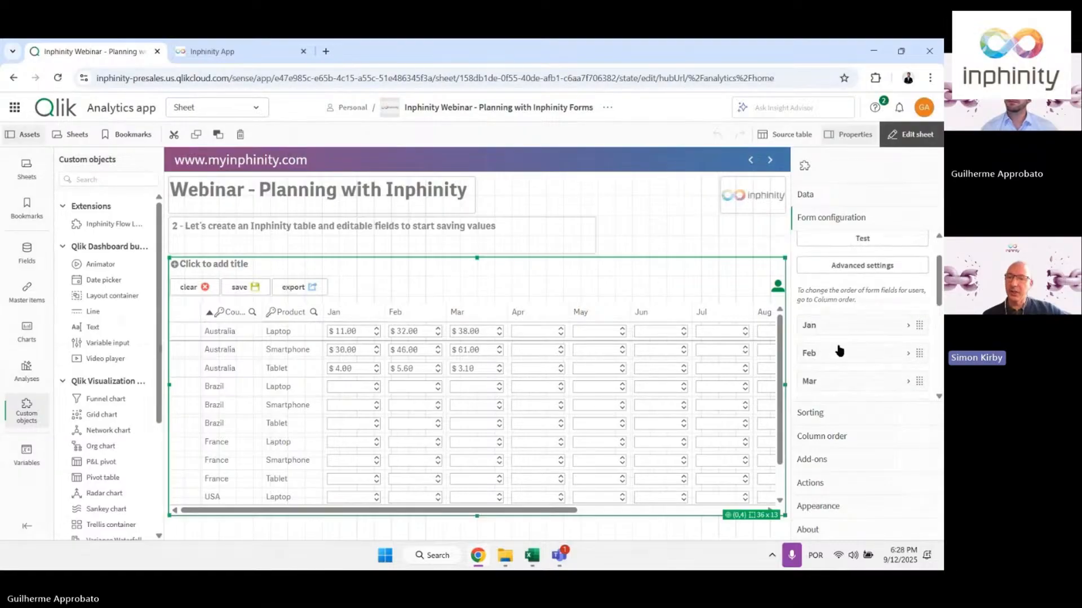
{"action": "left_click", "coordinate": [839, 346]}
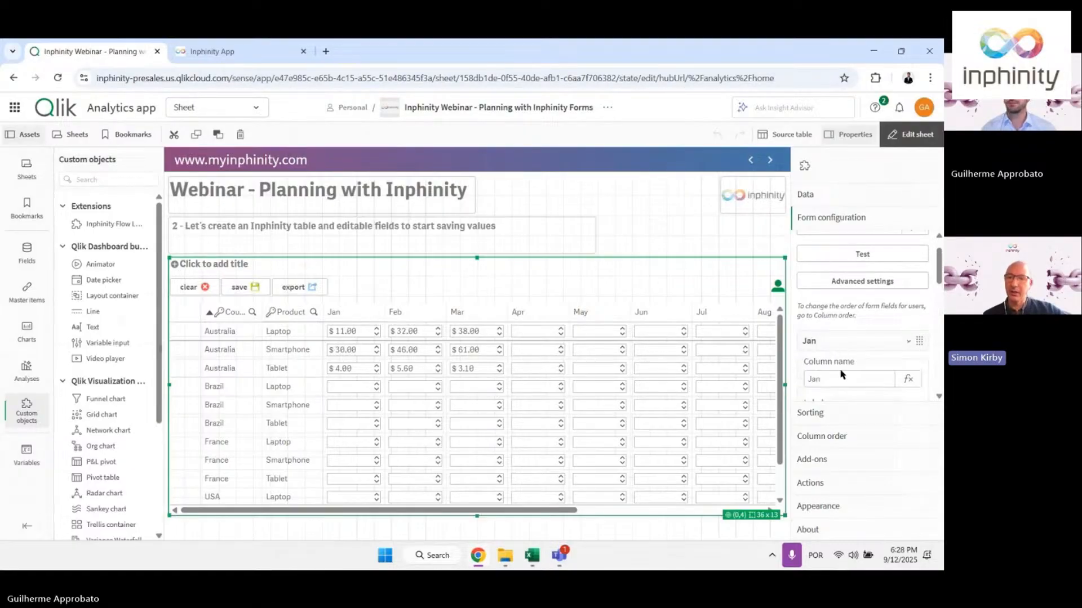
{"action": "scroll", "coordinate": [839, 379], "scroll_direction": "down", "scroll_amount": 1}
{"action": "left_click", "coordinate": [839, 382]}
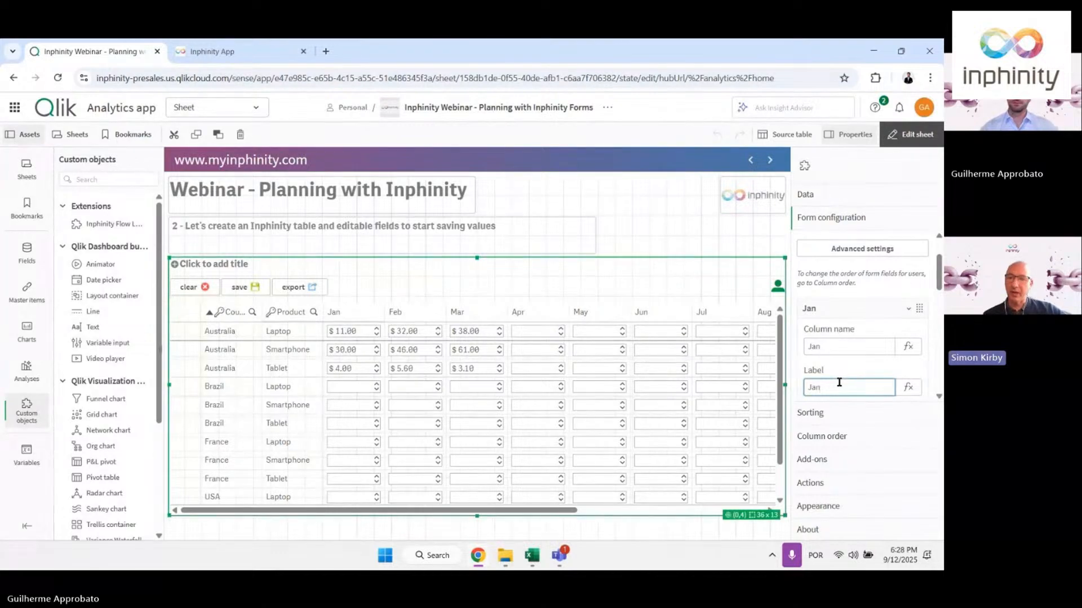
{"action": "key", "text": "BackSpace"}
{"action": "type", "text": "n"}
{"action": "key", "text": "Tab"}
{"action": "scroll", "coordinate": [839, 383], "scroll_direction": "down", "scroll_amount": 5}
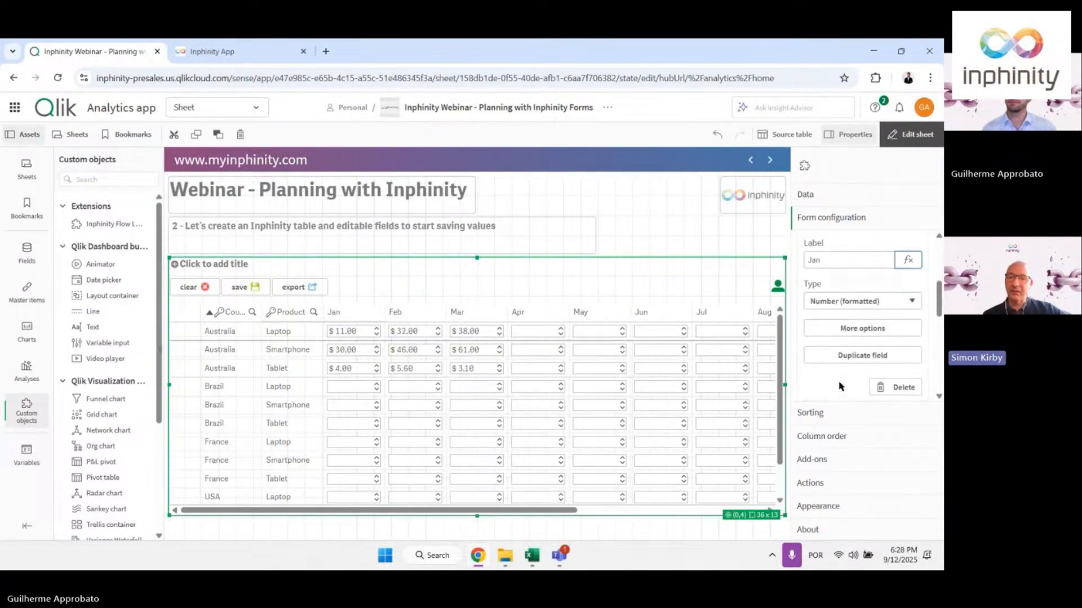
Review the remaining month fields in the form configuration, checking the Nov field's column name, label and type, and collapse its entry
{"action": "scroll", "coordinate": [840, 387], "scroll_direction": "down", "scroll_amount": 5}
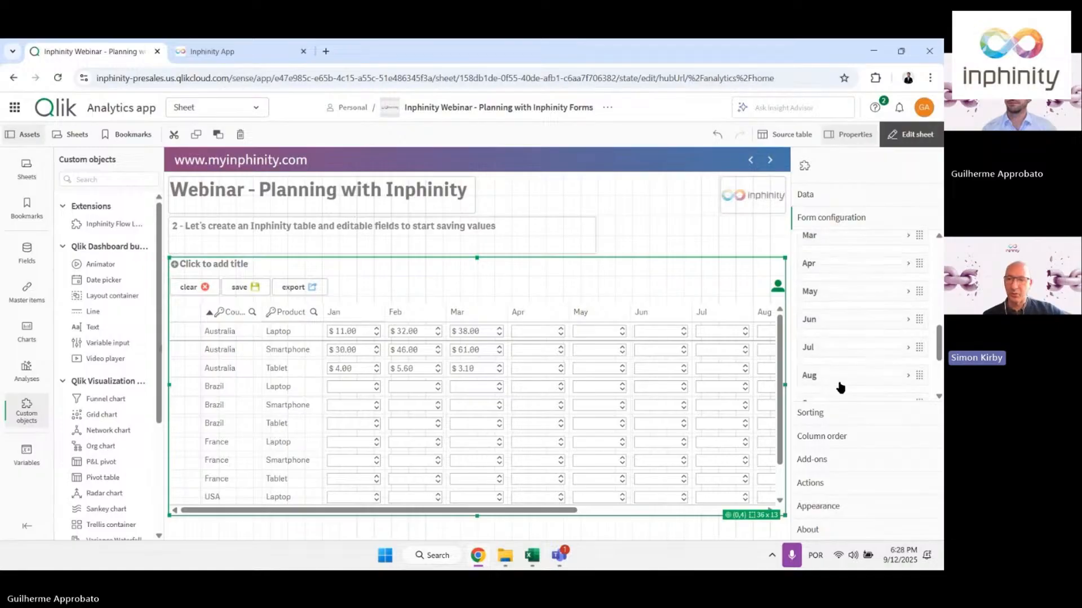
{"action": "scroll", "coordinate": [840, 387], "scroll_direction": "down", "scroll_amount": 1}
{"action": "left_click", "coordinate": [843, 318]}
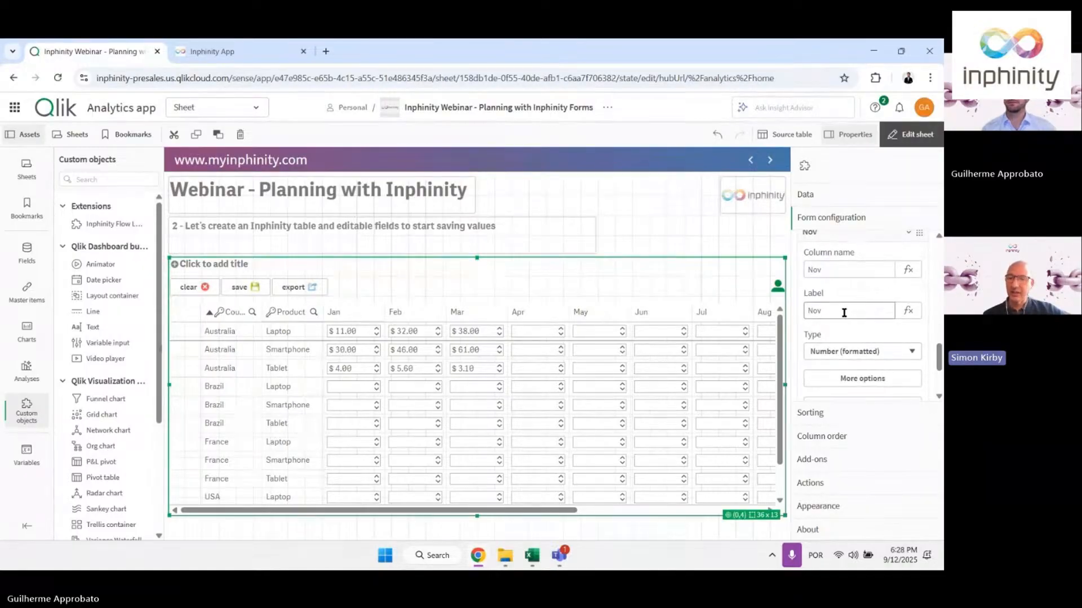
{"action": "left_click", "coordinate": [857, 233]}
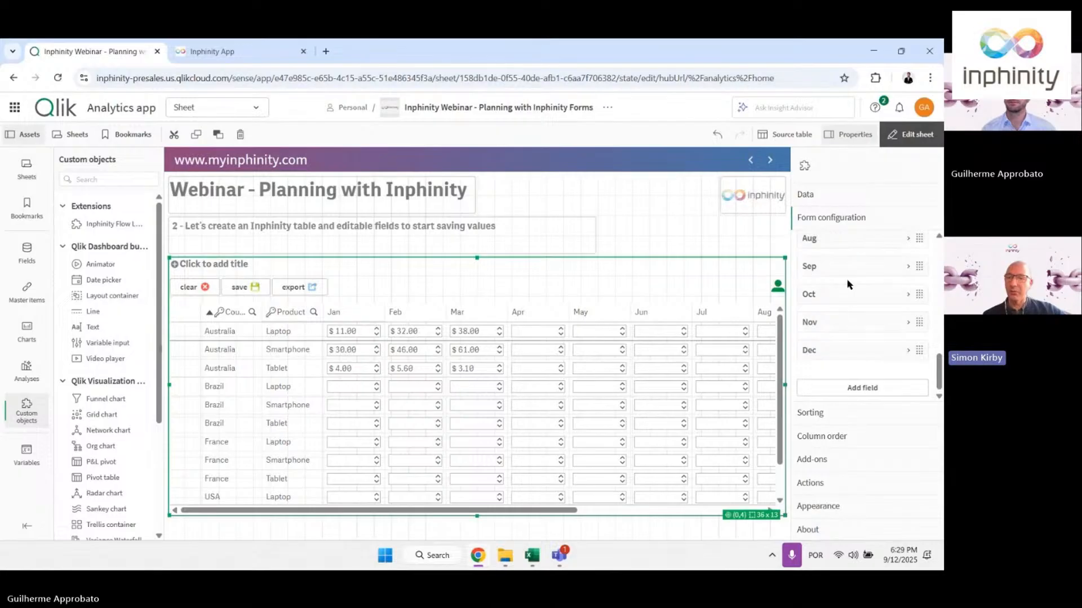
{"action": "scroll", "coordinate": [849, 284], "scroll_direction": "up", "scroll_amount": 10}
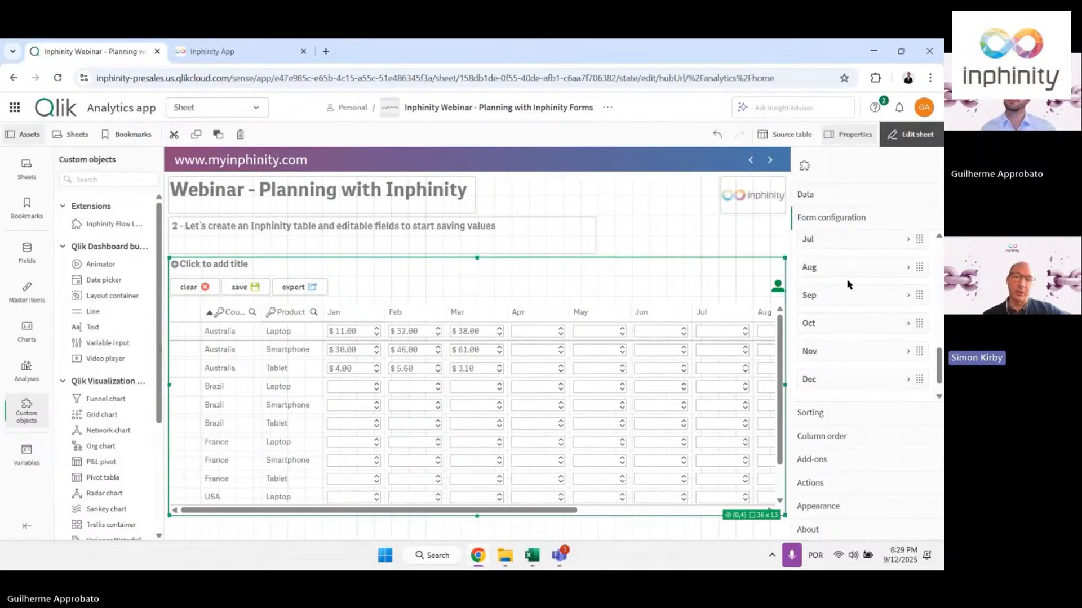
{"action": "scroll", "coordinate": [849, 285], "scroll_direction": "up", "scroll_amount": 5}
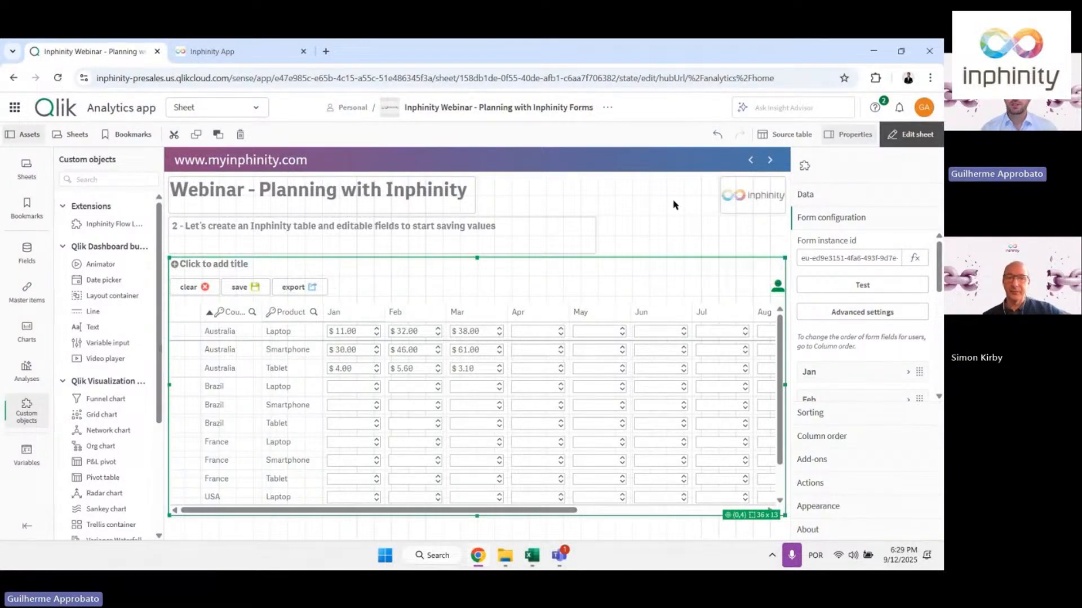
Add an action sequence to the form table as a toolbar button labelled "New button"
{"action": "left_click", "coordinate": [812, 485]}
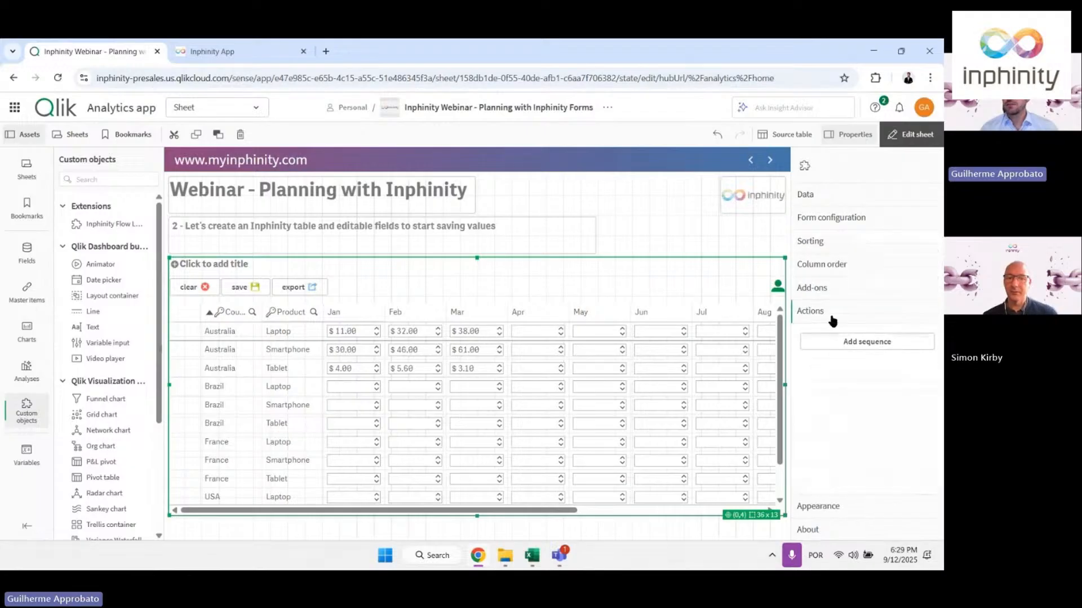
{"action": "left_click", "coordinate": [863, 346]}
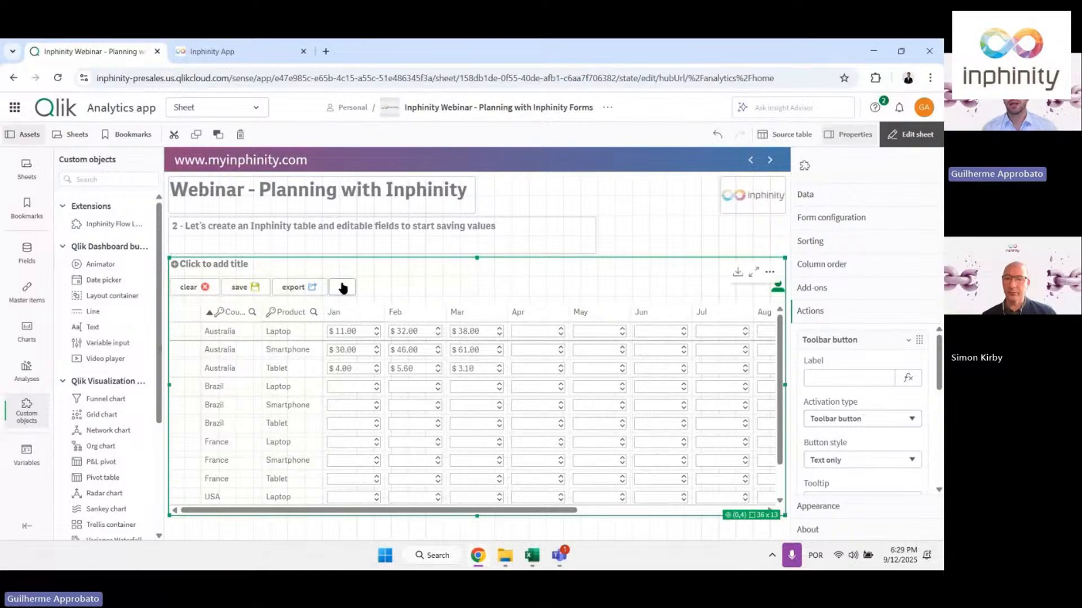
{"action": "left_click", "coordinate": [843, 376]}
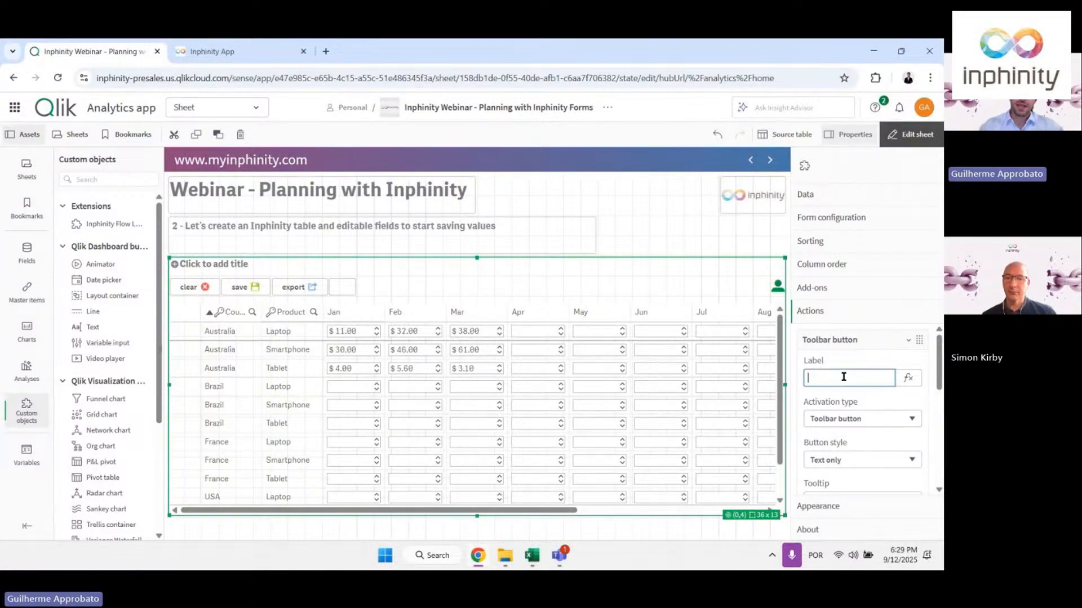
{"action": "type", "text": "New"}
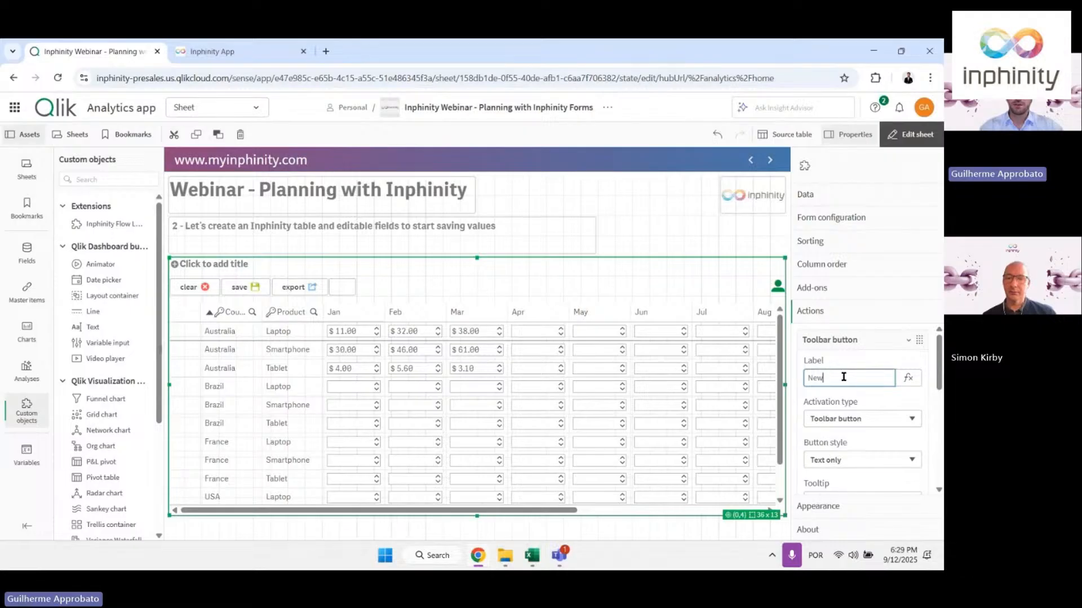
{"action": "type", "text": " button"}
{"action": "key", "text": "Tab"}
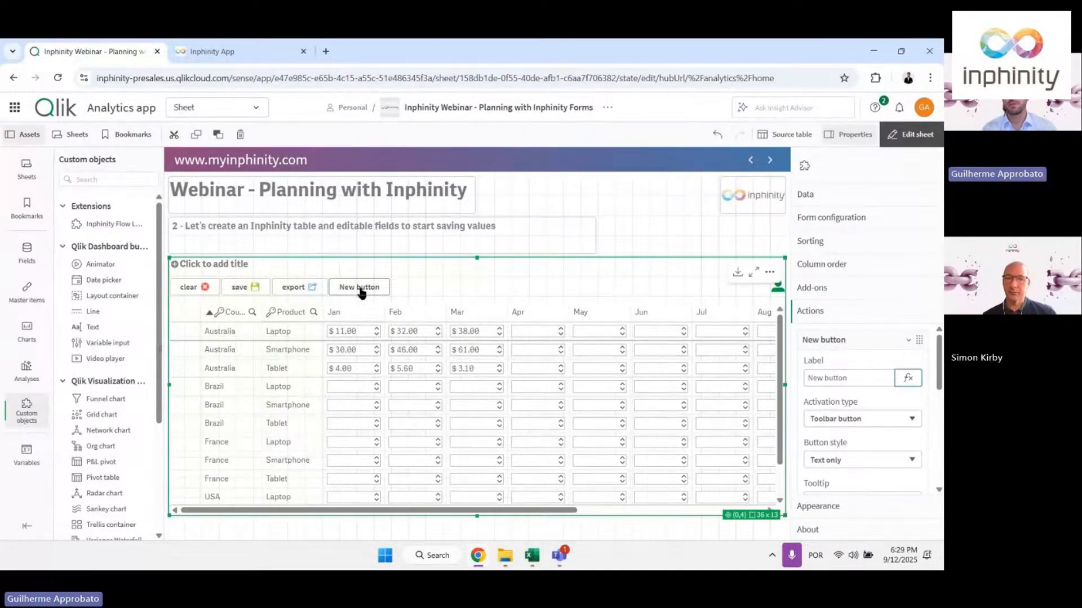
Add an Alert action to New button with the text ='Hi! This is the Inphinity Webinar!'
{"action": "left_click", "coordinate": [838, 365]}
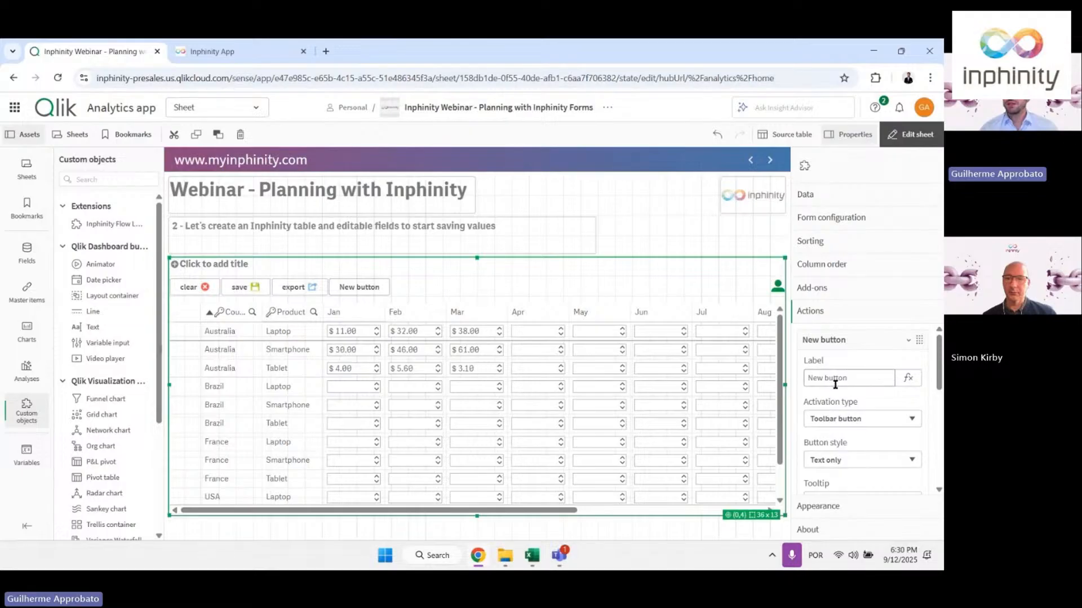
{"action": "scroll", "coordinate": [835, 384], "scroll_direction": "down", "scroll_amount": 5}
{"action": "scroll", "coordinate": [836, 384], "scroll_direction": "down", "scroll_amount": 3}
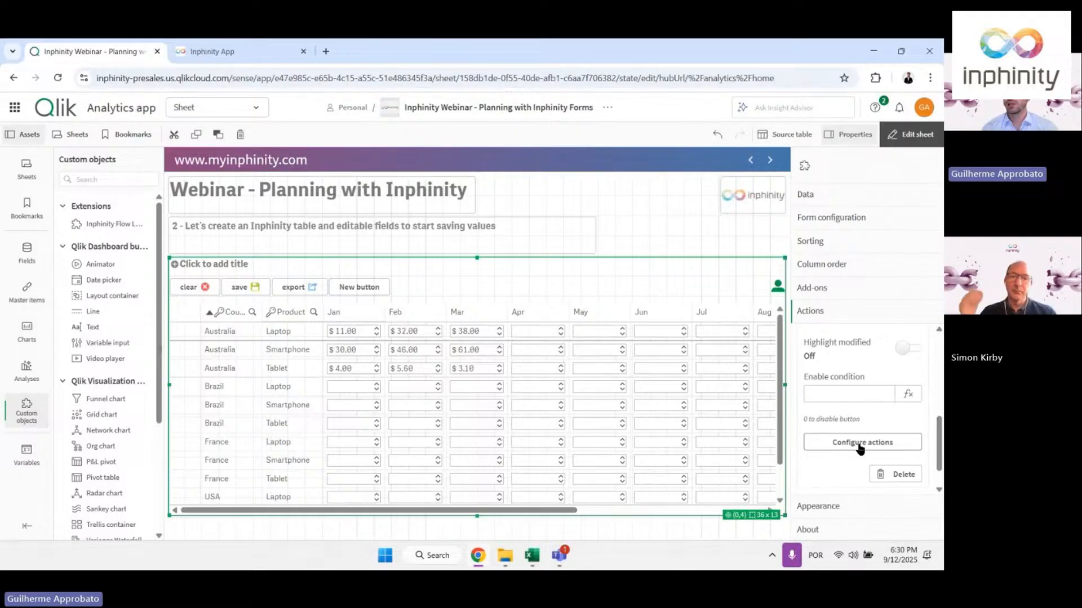
{"action": "left_click", "coordinate": [860, 444]}
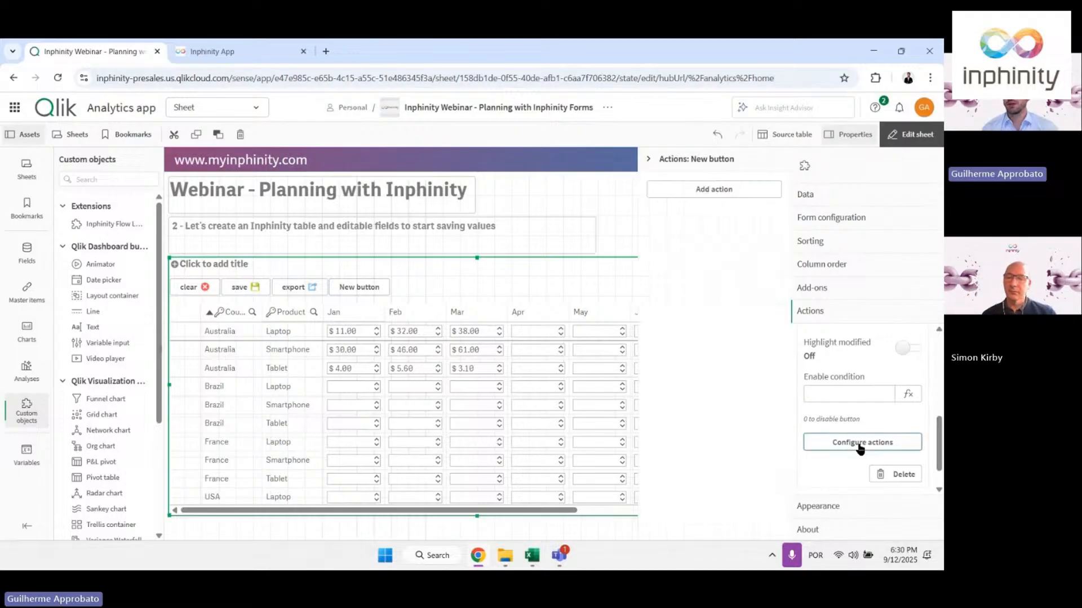
{"action": "left_click", "coordinate": [713, 191]}
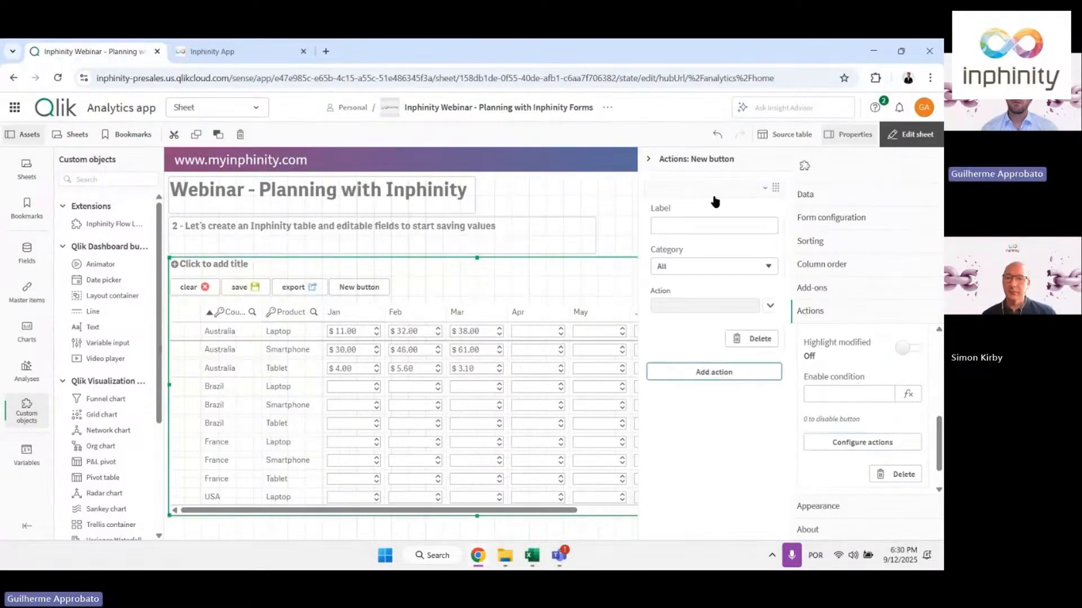
{"action": "left_click", "coordinate": [767, 307]}
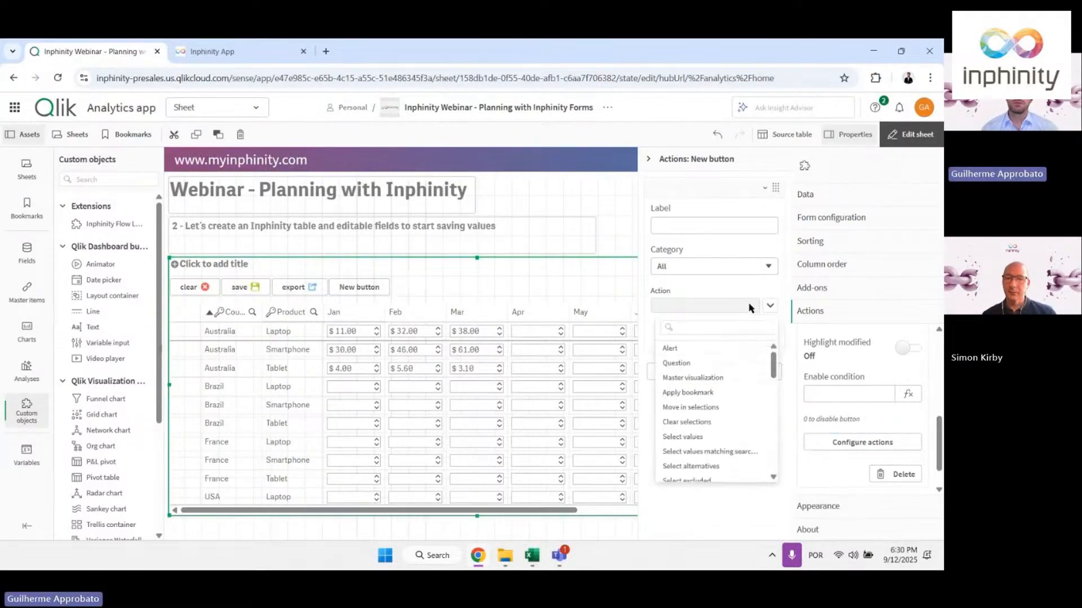
{"action": "left_click", "coordinate": [679, 349]}
{"action": "left_click", "coordinate": [685, 346]}
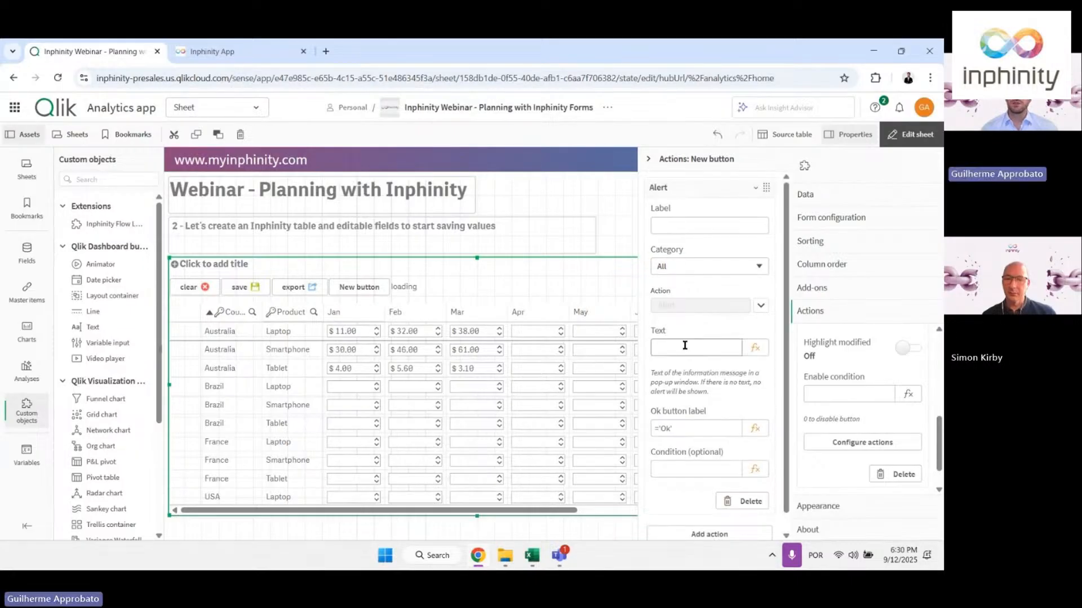
{"action": "type", "text": "='Hi! This"}
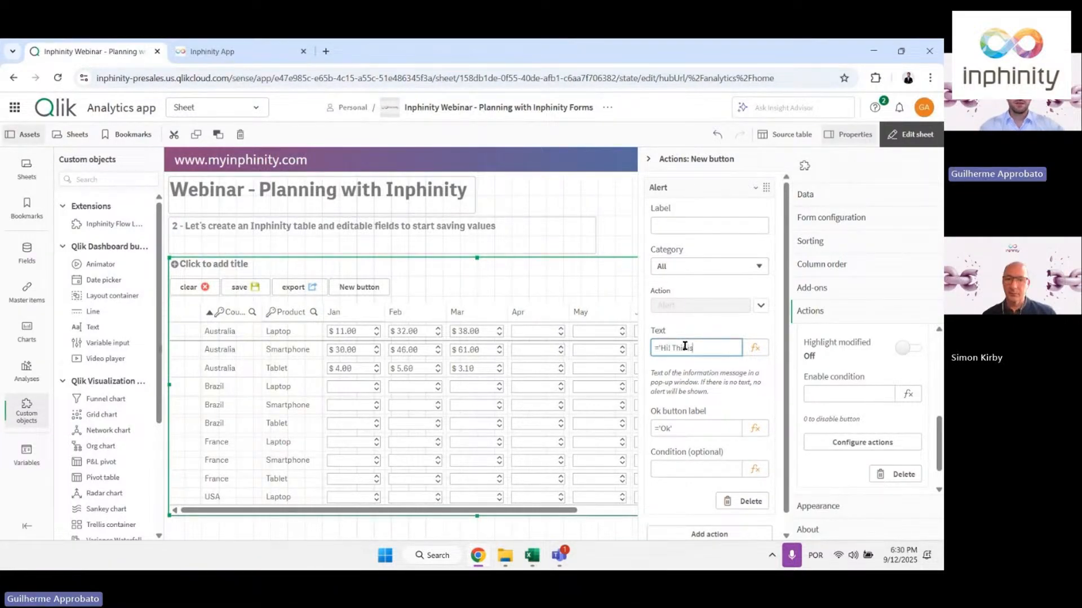
{"action": "type", "text": "is the Inphinity Webinar'"}
{"action": "key", "text": "Tab"}
Leave editing to test New button, dismiss its alert, and reopen the sheet at the button's settings
{"action": "left_click", "coordinate": [911, 135]}
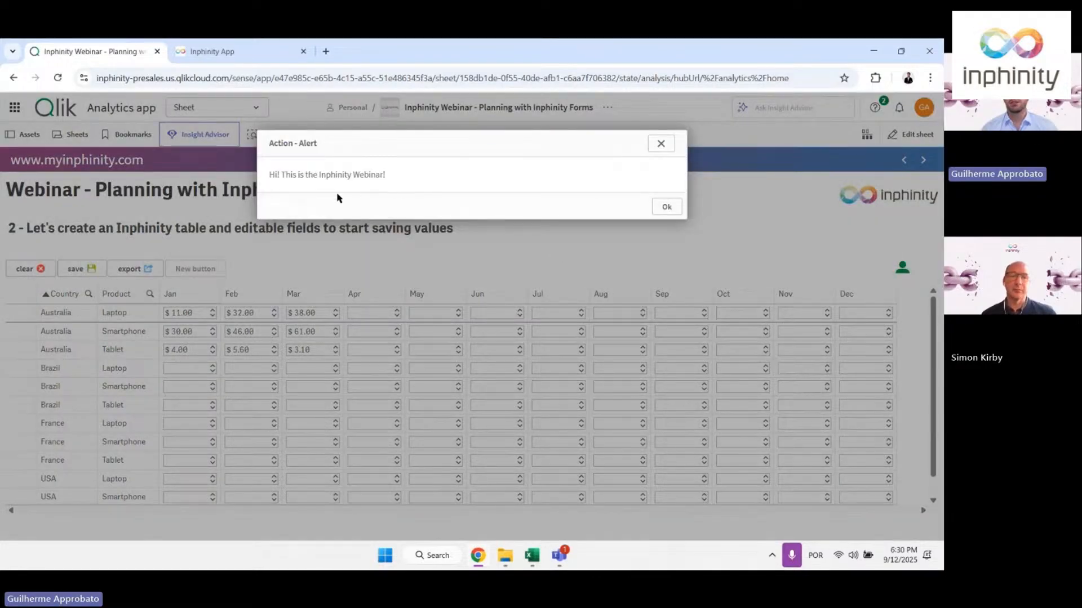
{"action": "left_click", "coordinate": [662, 207]}
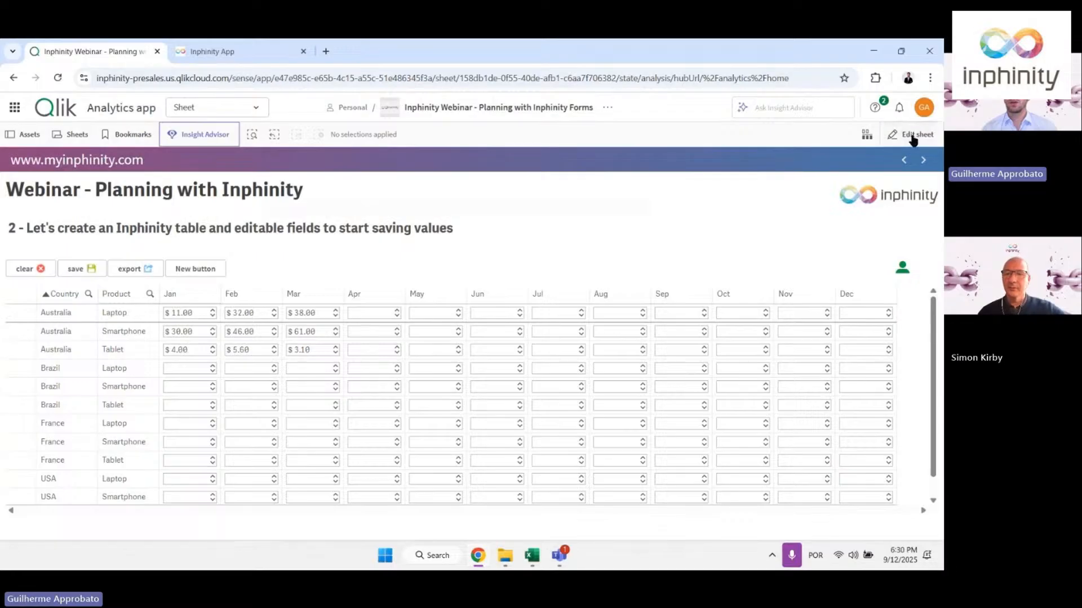
{"action": "left_click", "coordinate": [910, 135]}
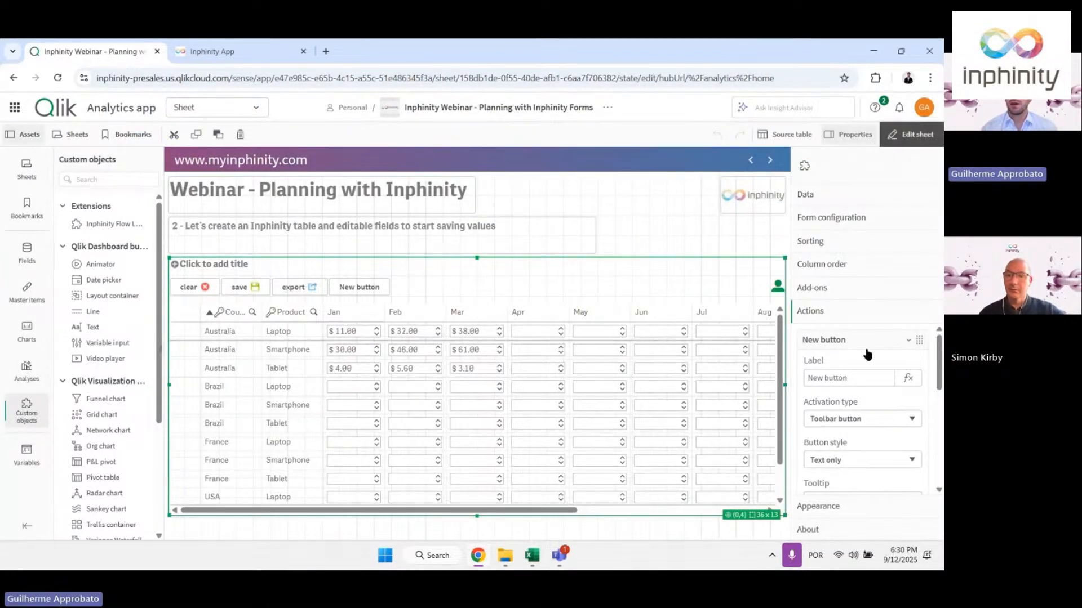
{"action": "scroll", "coordinate": [846, 365], "scroll_direction": "down", "scroll_amount": 2}
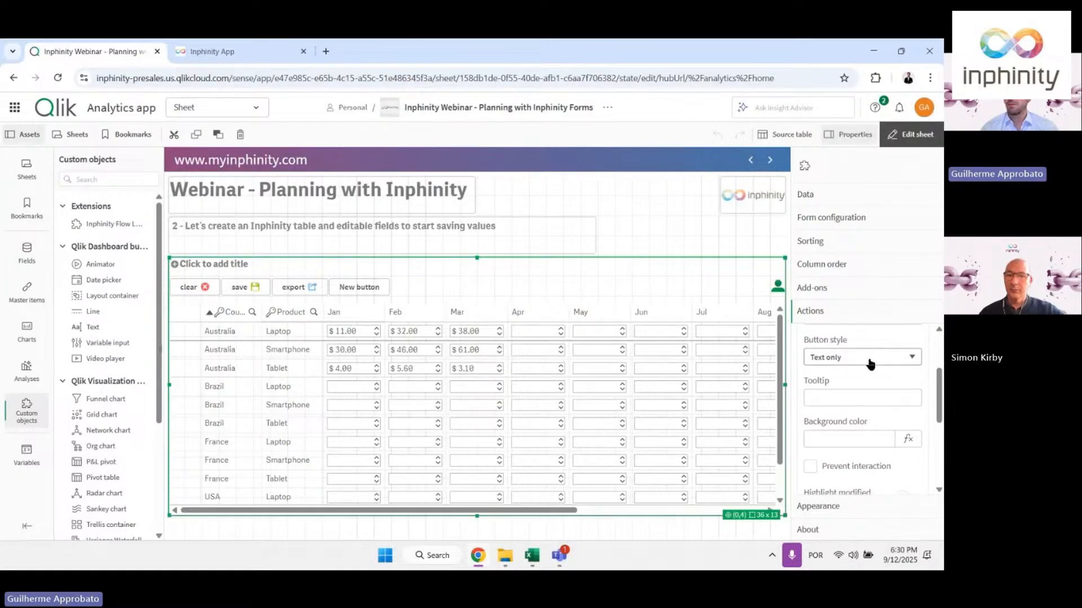
Add the 2025 Sales bar chart on the preceding sheet to the master items under the name 2025 Sales
{"action": "left_click", "coordinate": [751, 160]}
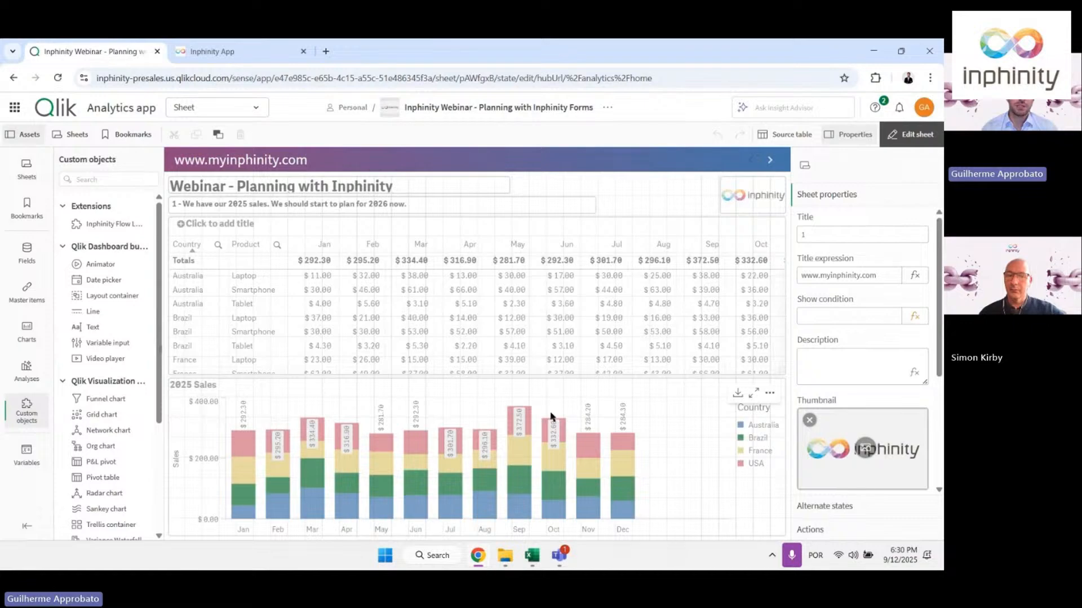
{"action": "left_click", "coordinate": [566, 408]}
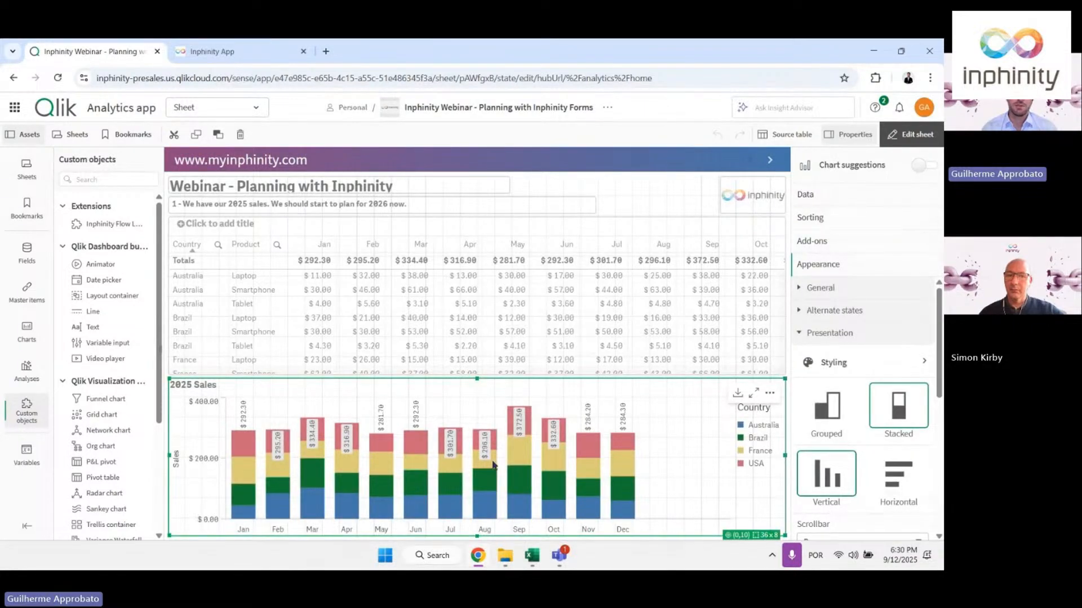
{"action": "right_click", "coordinate": [492, 465]}
{"action": "left_click", "coordinate": [548, 406]}
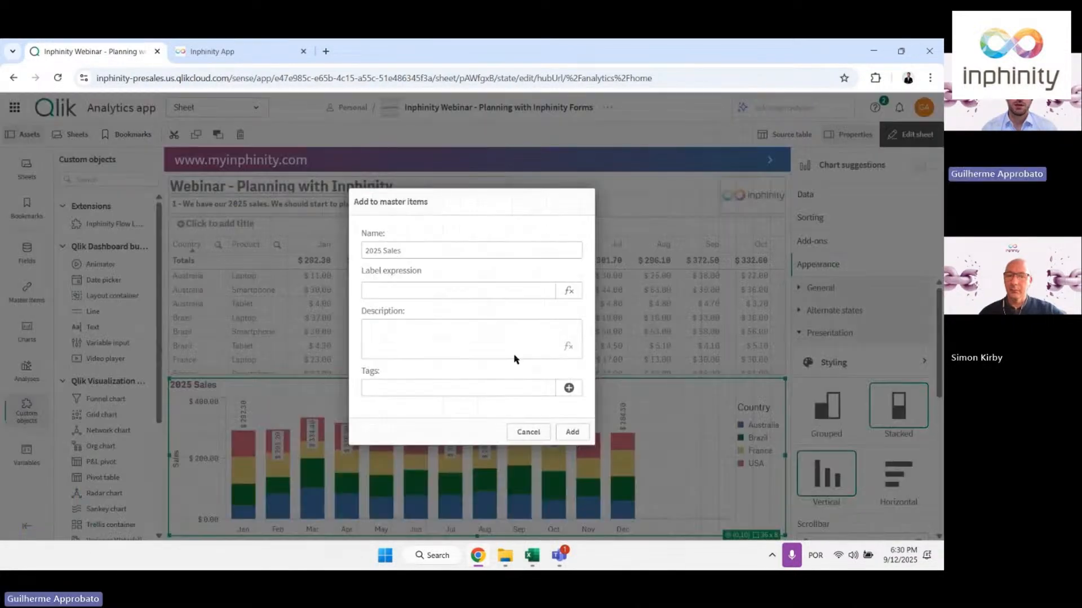
{"action": "left_click", "coordinate": [572, 431]}
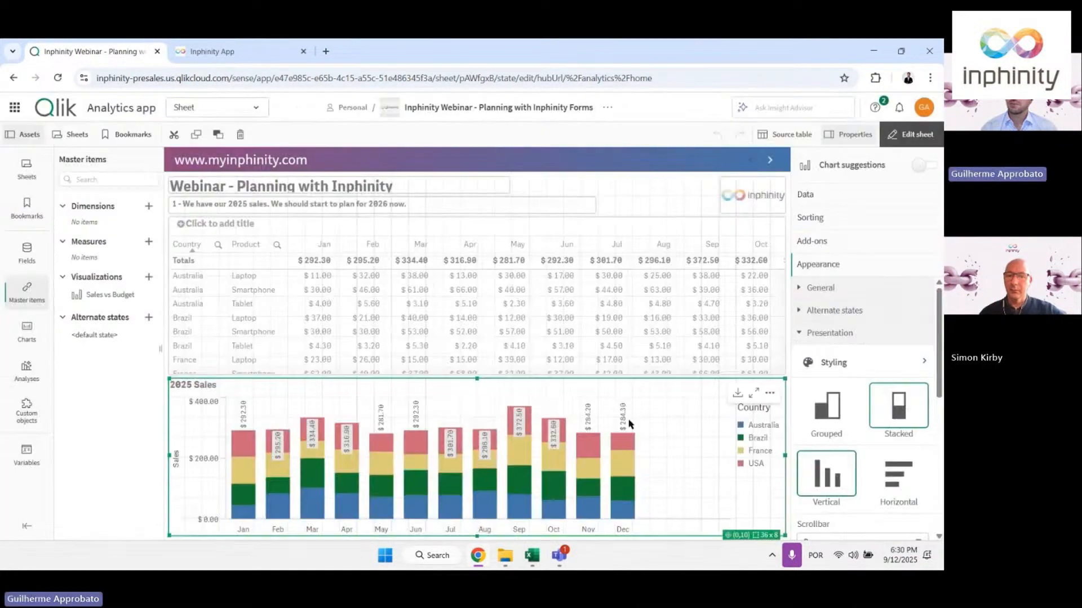
Return to the form table's sheet and add a second action after the Alert in New button's sequence
{"action": "left_click", "coordinate": [770, 161]}
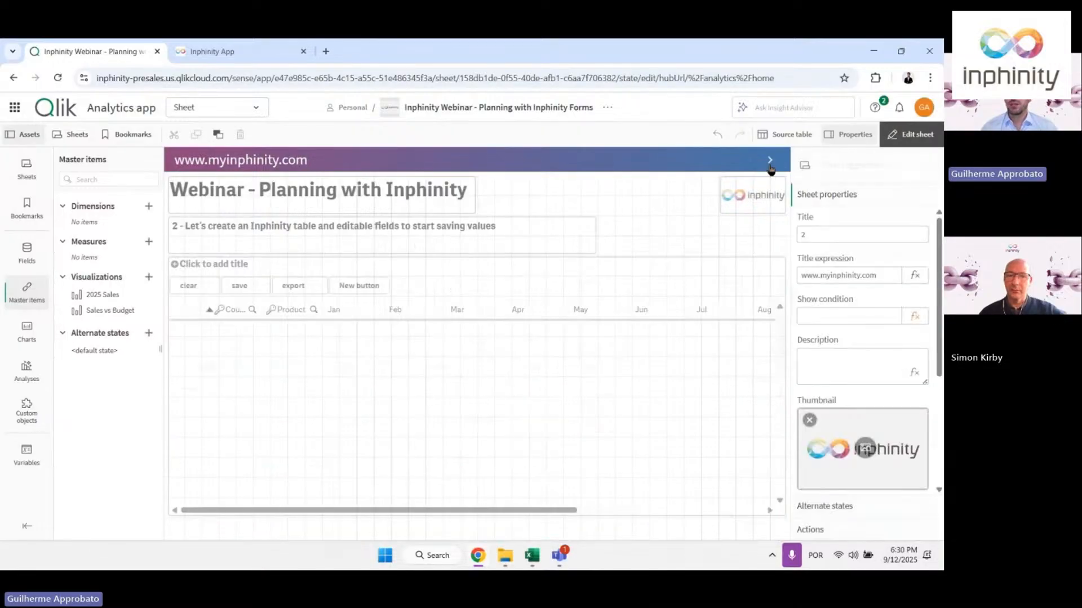
{"action": "left_click", "coordinate": [584, 287]}
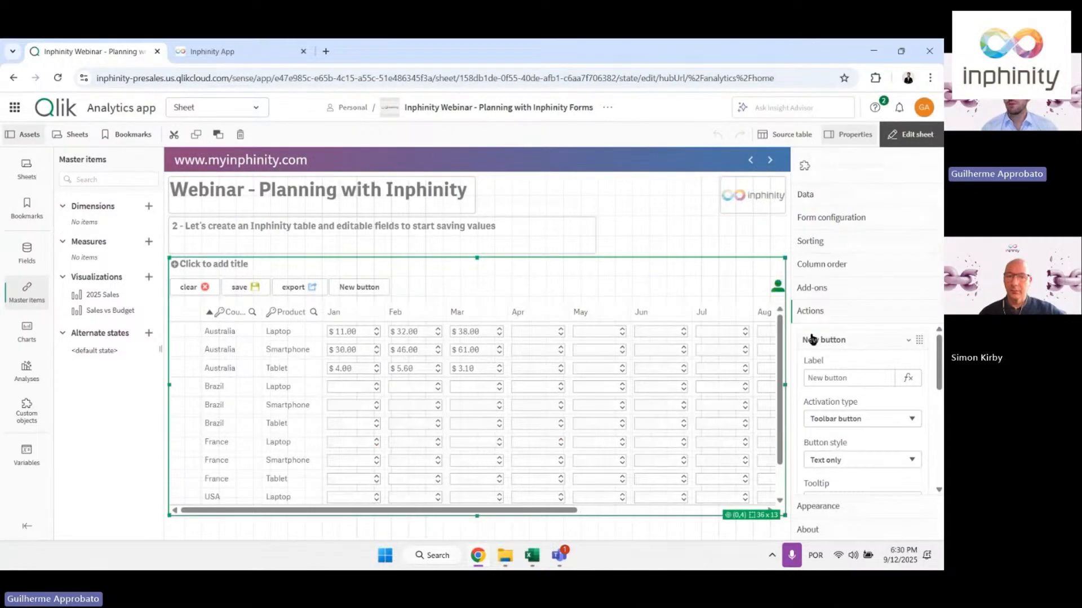
{"action": "scroll", "coordinate": [841, 358], "scroll_direction": "down", "scroll_amount": 5}
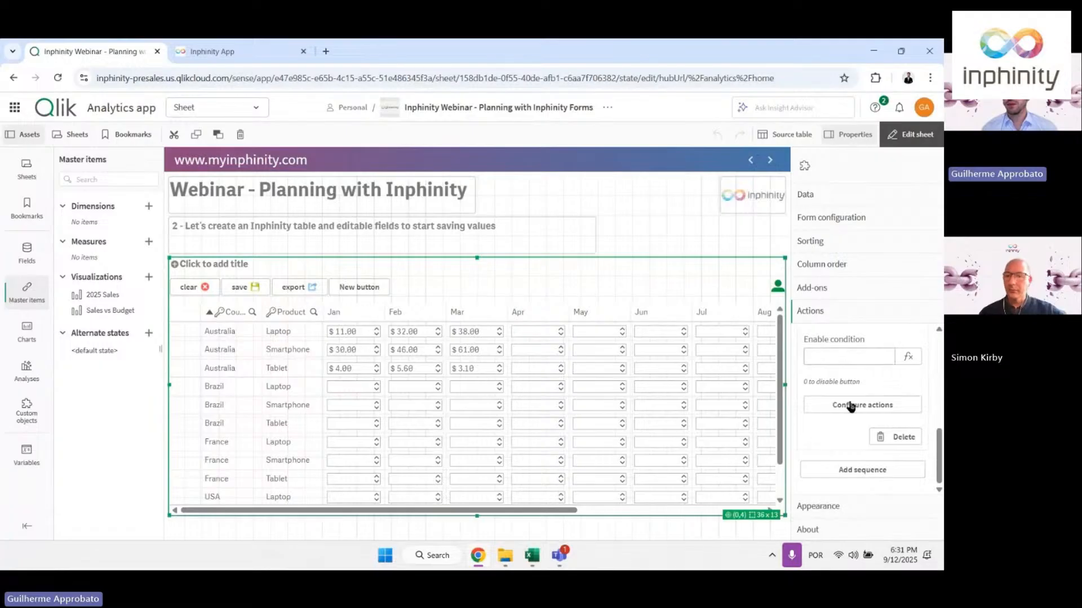
{"action": "left_click", "coordinate": [850, 410]}
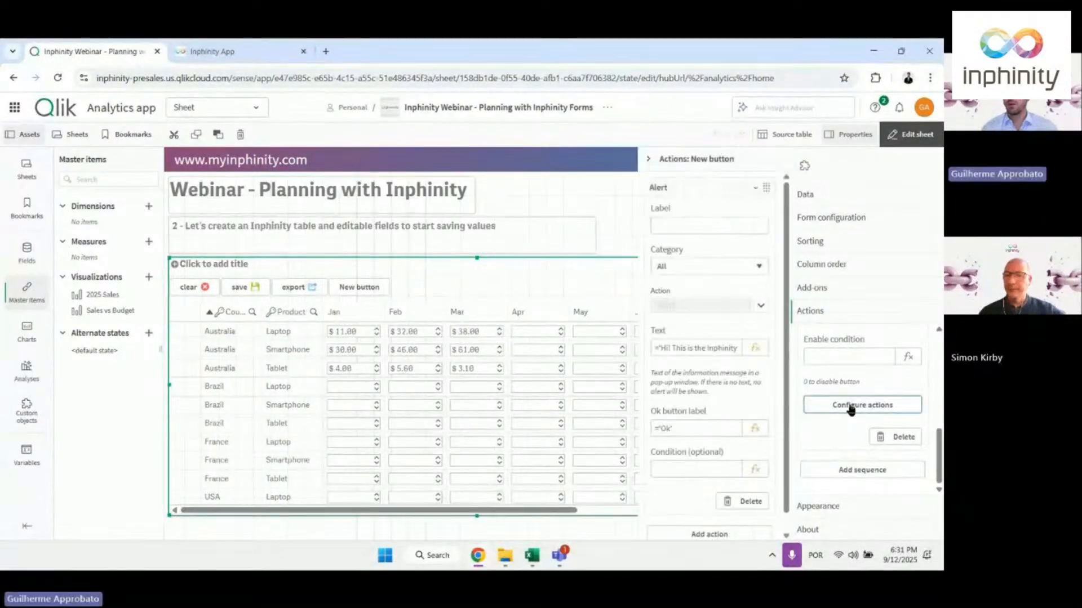
{"action": "left_click", "coordinate": [708, 187]}
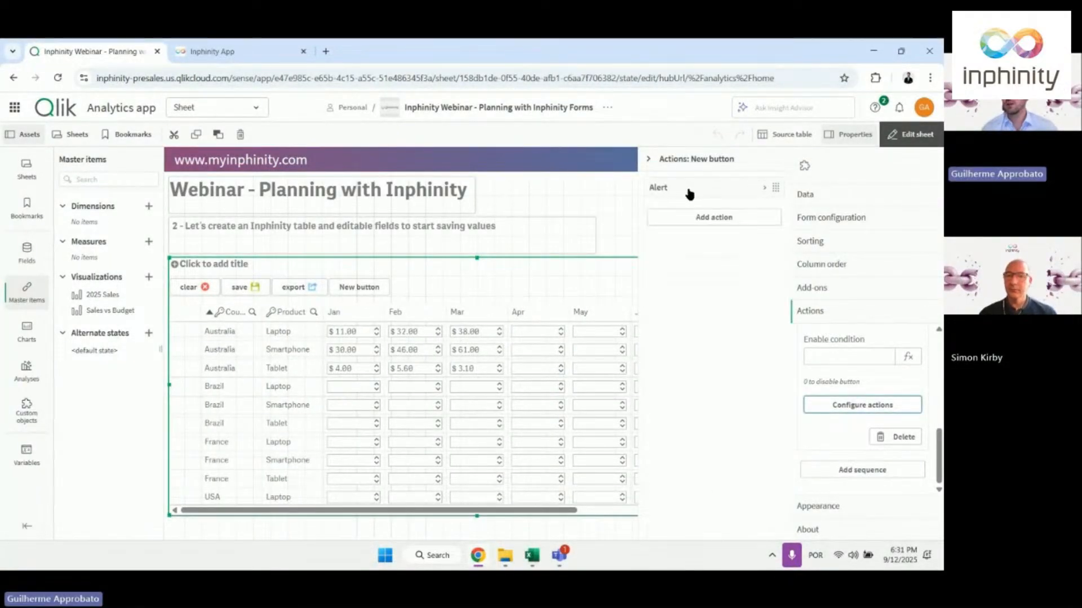
{"action": "left_click", "coordinate": [704, 223]}
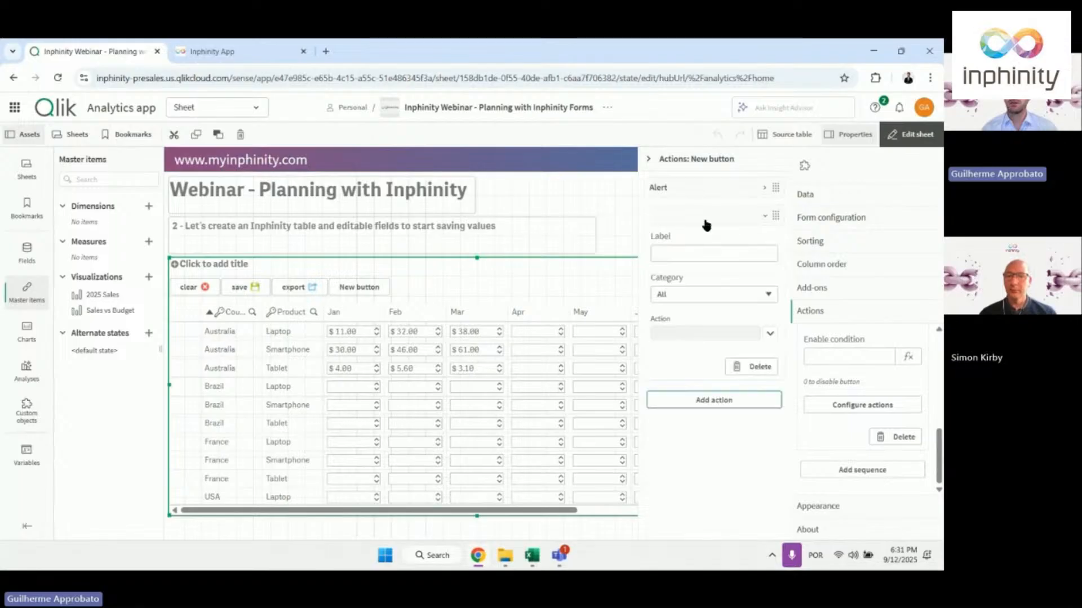
Set New button's second action to Master visualization and choose 2025 Sales as the chart it shows
{"action": "left_click", "coordinate": [769, 333]}
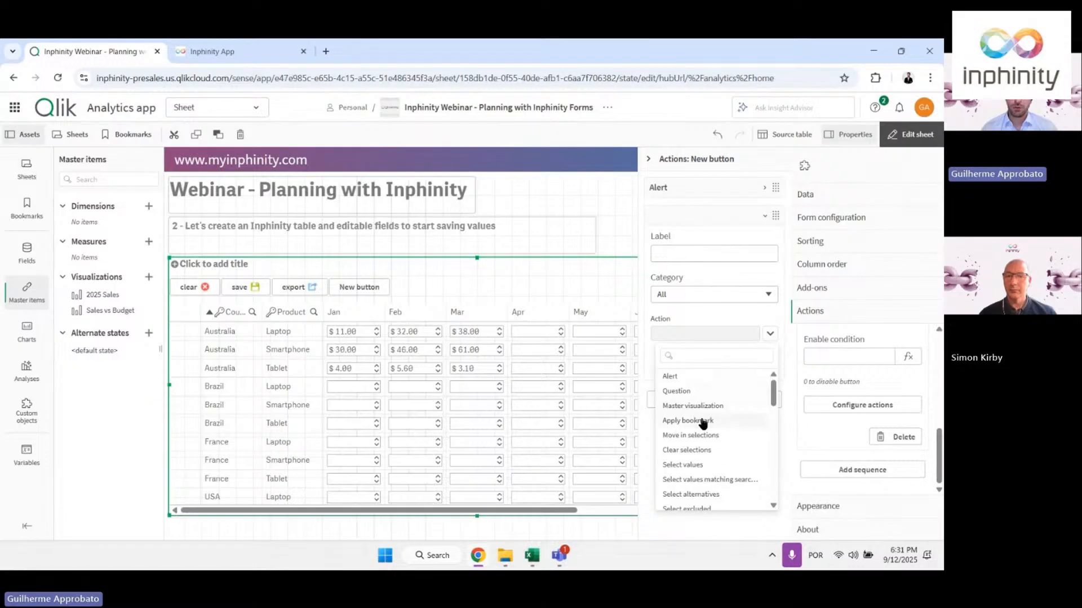
{"action": "scroll", "coordinate": [702, 424], "scroll_direction": "down", "scroll_amount": 1}
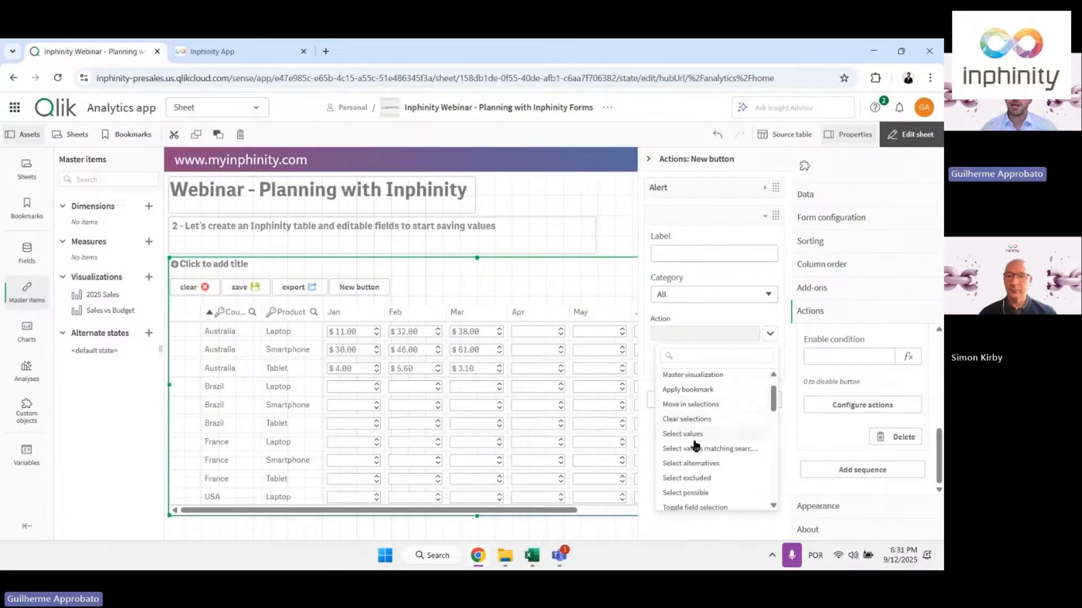
{"action": "scroll", "coordinate": [687, 442], "scroll_direction": "down", "scroll_amount": 2}
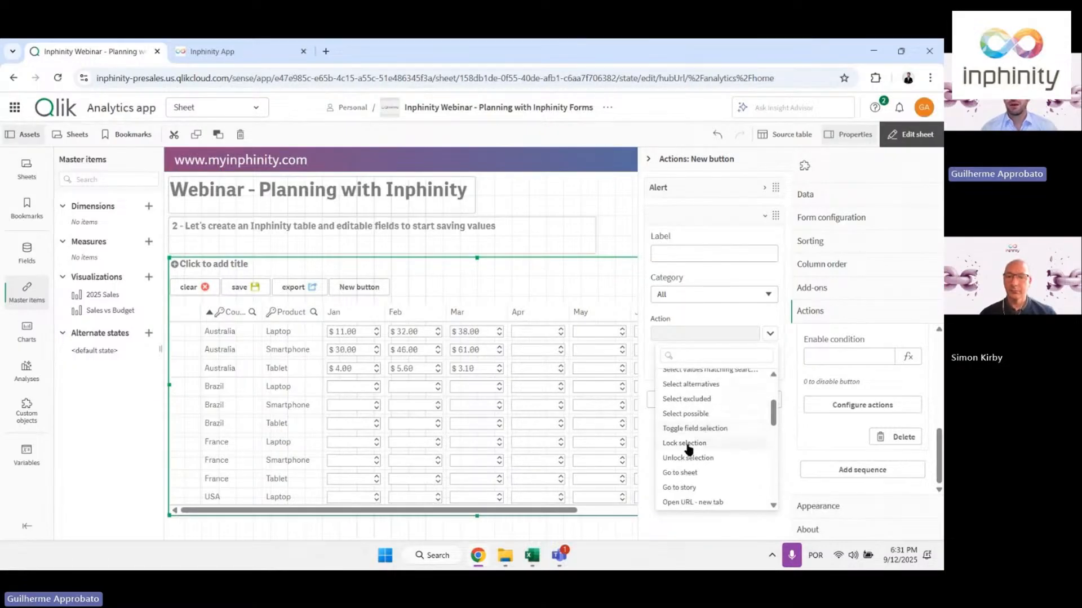
{"action": "scroll", "coordinate": [685, 462], "scroll_direction": "down", "scroll_amount": 3}
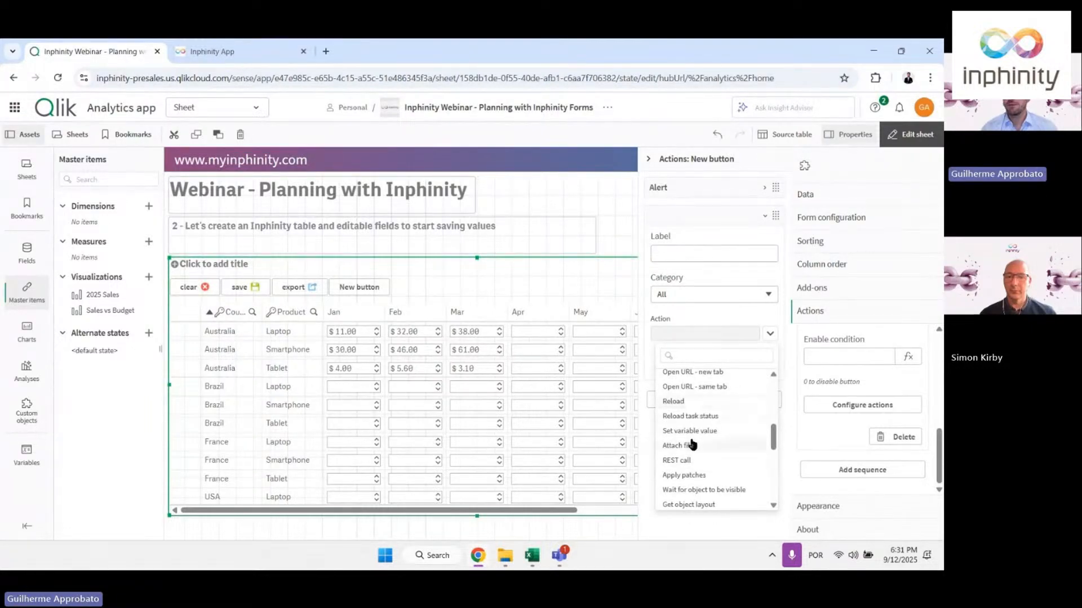
{"action": "scroll", "coordinate": [678, 471], "scroll_direction": "down", "scroll_amount": 2}
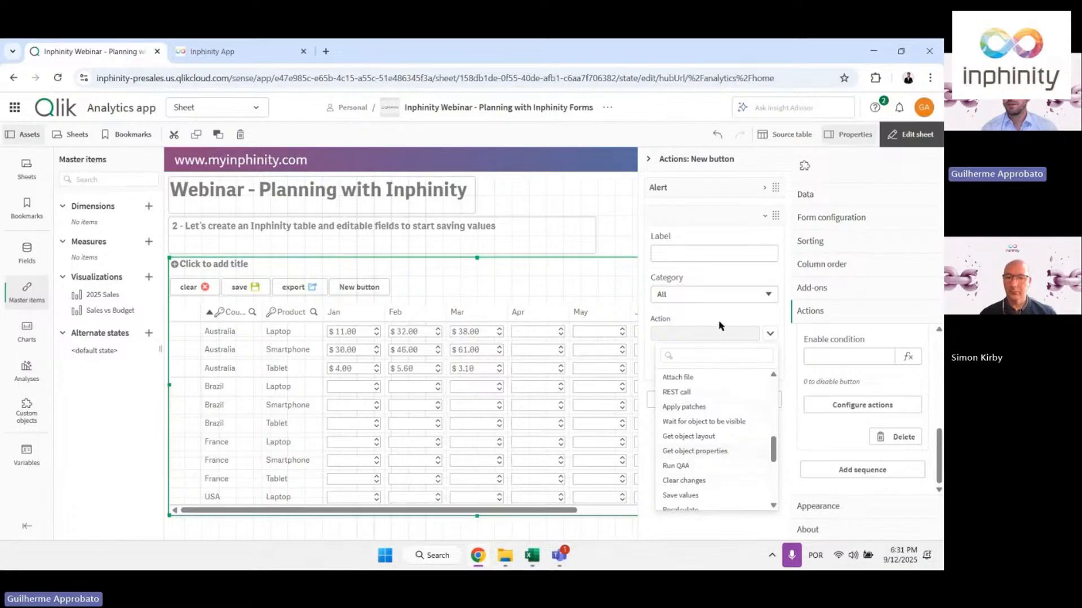
{"action": "scroll", "coordinate": [736, 391], "scroll_direction": "up", "scroll_amount": 5}
{"action": "left_click", "coordinate": [704, 406]}
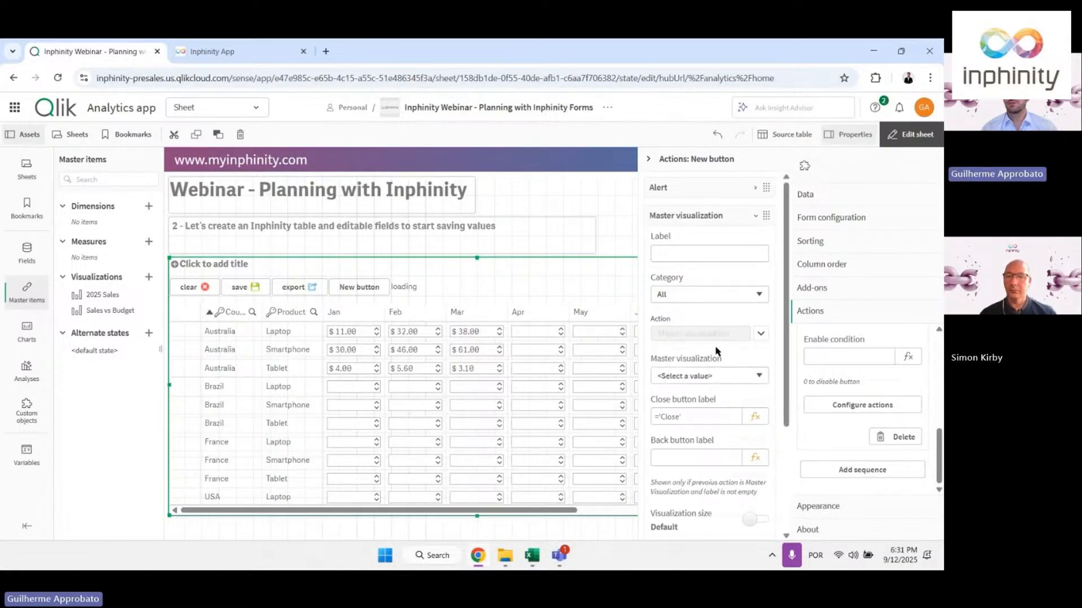
{"action": "left_click", "coordinate": [732, 376]}
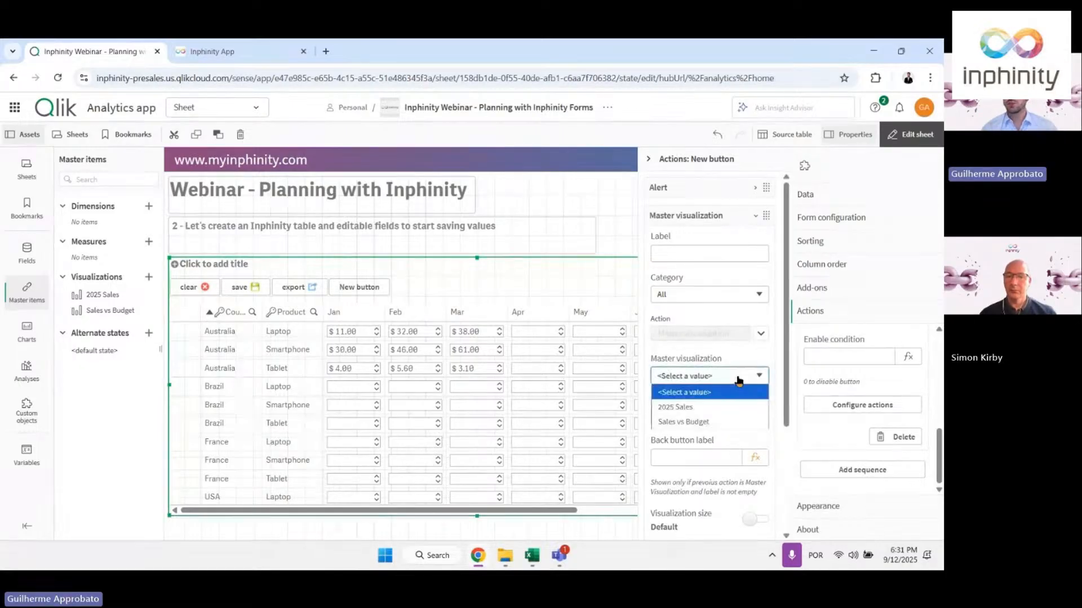
{"action": "left_click", "coordinate": [680, 408]}
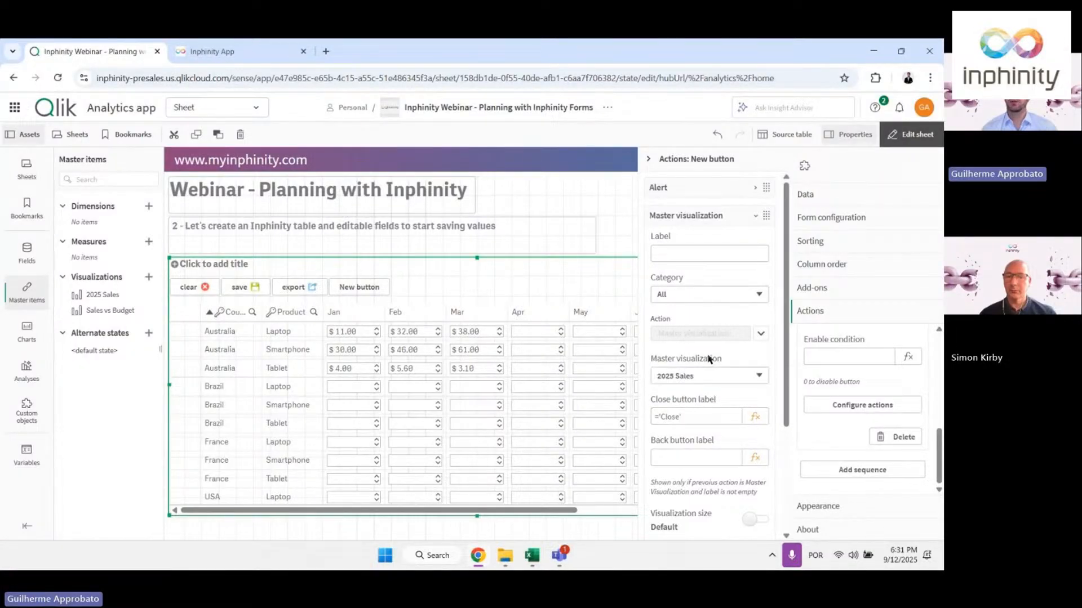
Enable a custom visualization size for New button's 2025 Sales action, preview the size, and increase the width
{"action": "left_click", "coordinate": [753, 521]}
{"action": "scroll", "coordinate": [711, 494], "scroll_direction": "down", "scroll_amount": 3}
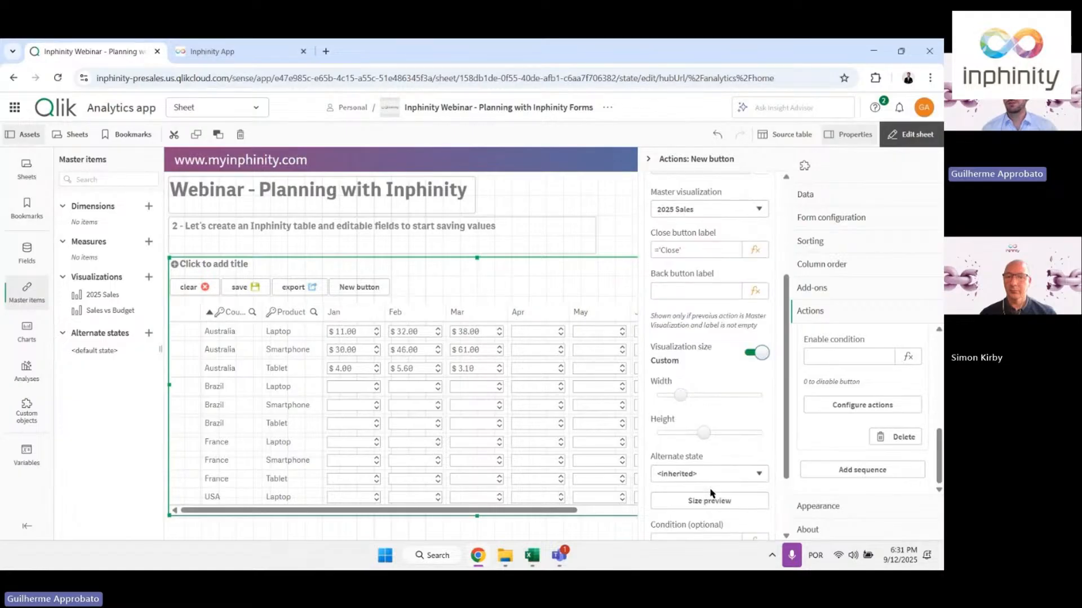
{"action": "scroll", "coordinate": [710, 493], "scroll_direction": "down", "scroll_amount": 1}
{"action": "left_click", "coordinate": [709, 476]}
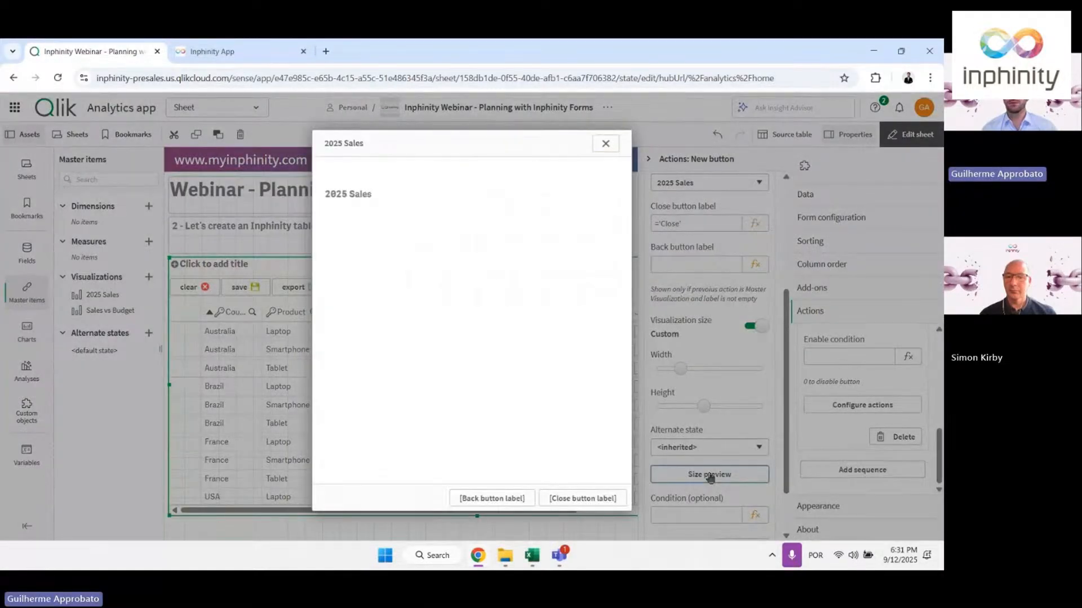
{"action": "left_click", "coordinate": [607, 145]}
{"action": "left_click_drag", "start_coordinate": [678, 367], "coordinate": [702, 368]}
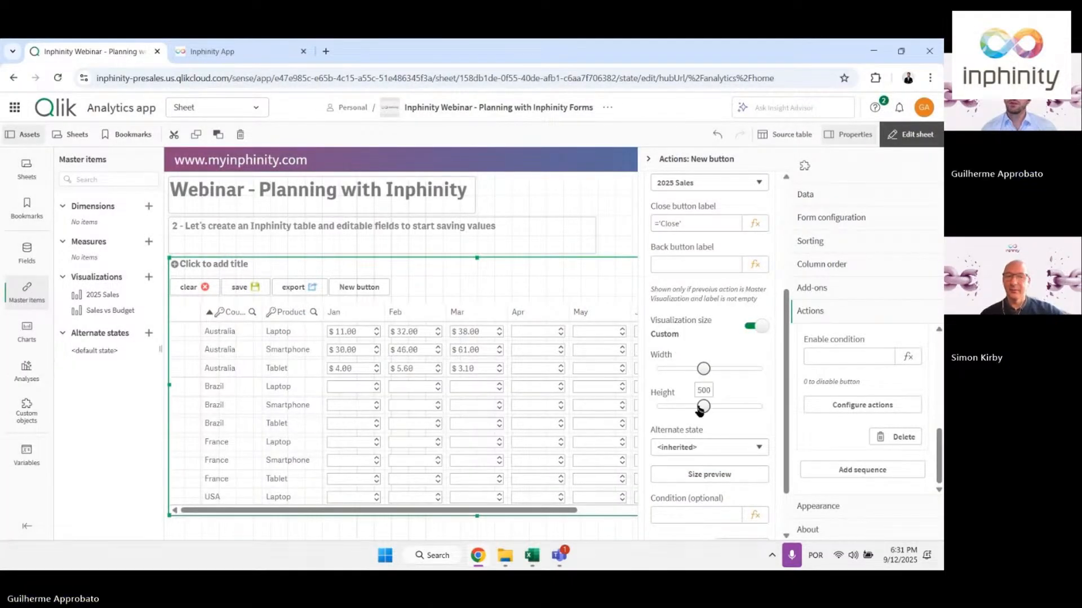
Leave editing to test New button, accept its alert, and close the 2025 Sales chart it opens
{"action": "left_click", "coordinate": [913, 134]}
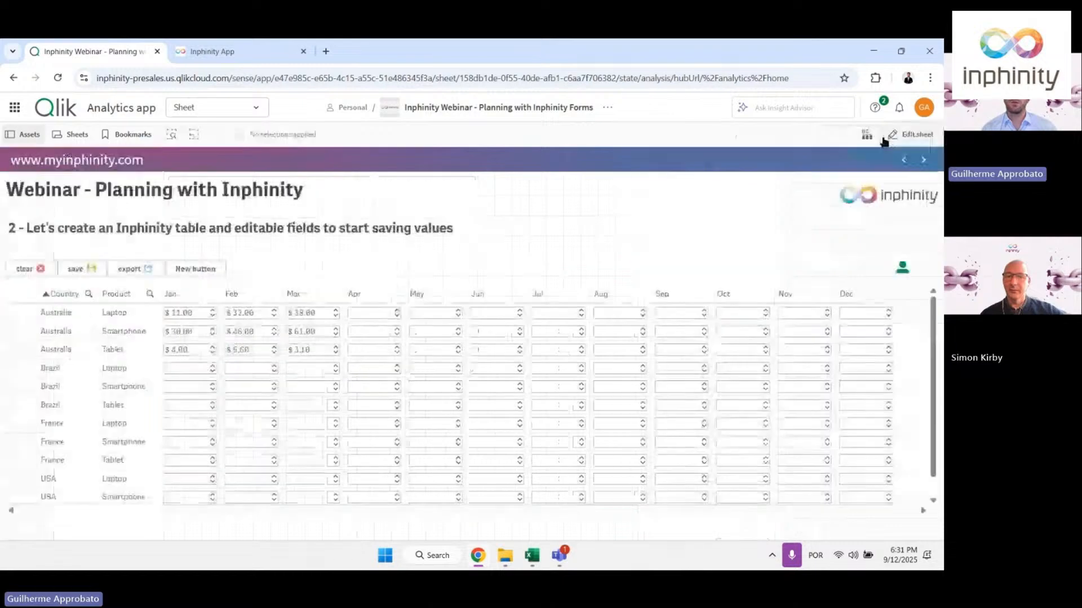
{"action": "left_click", "coordinate": [187, 272]}
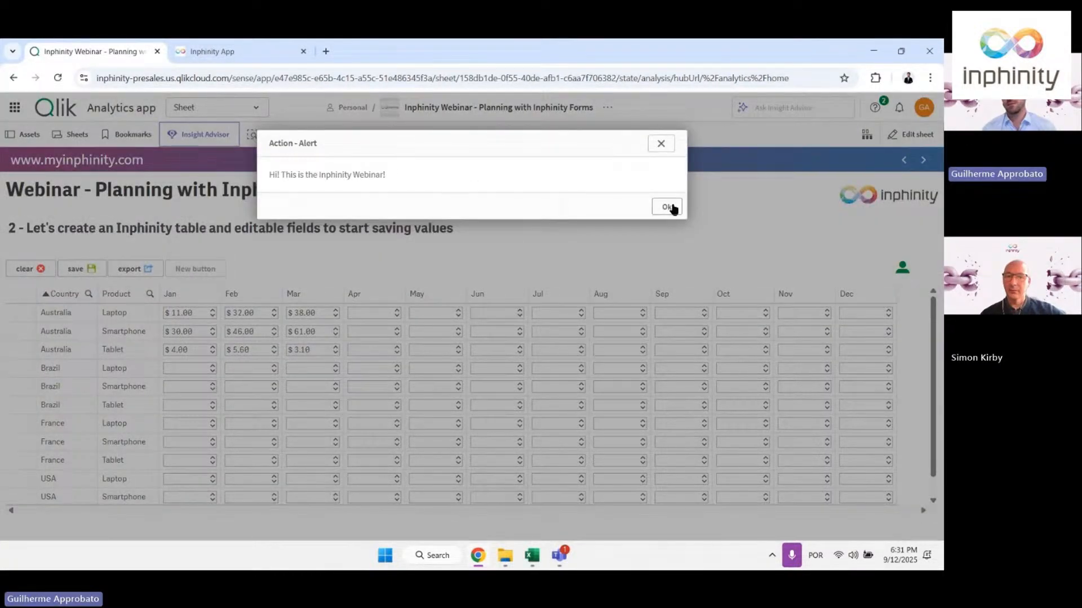
{"action": "left_click", "coordinate": [670, 208]}
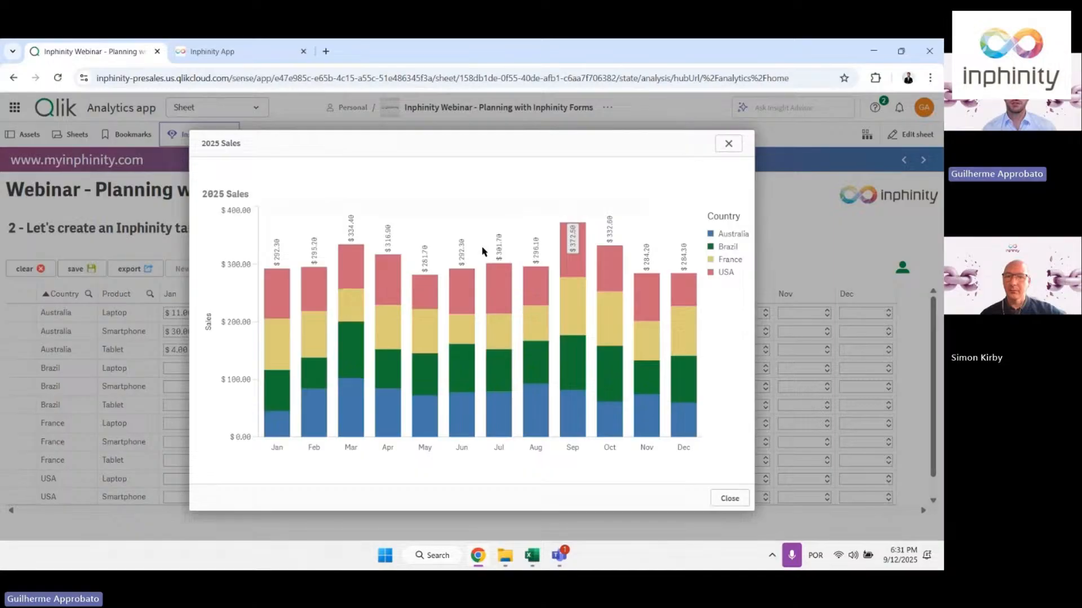
{"action": "left_click", "coordinate": [729, 498]}
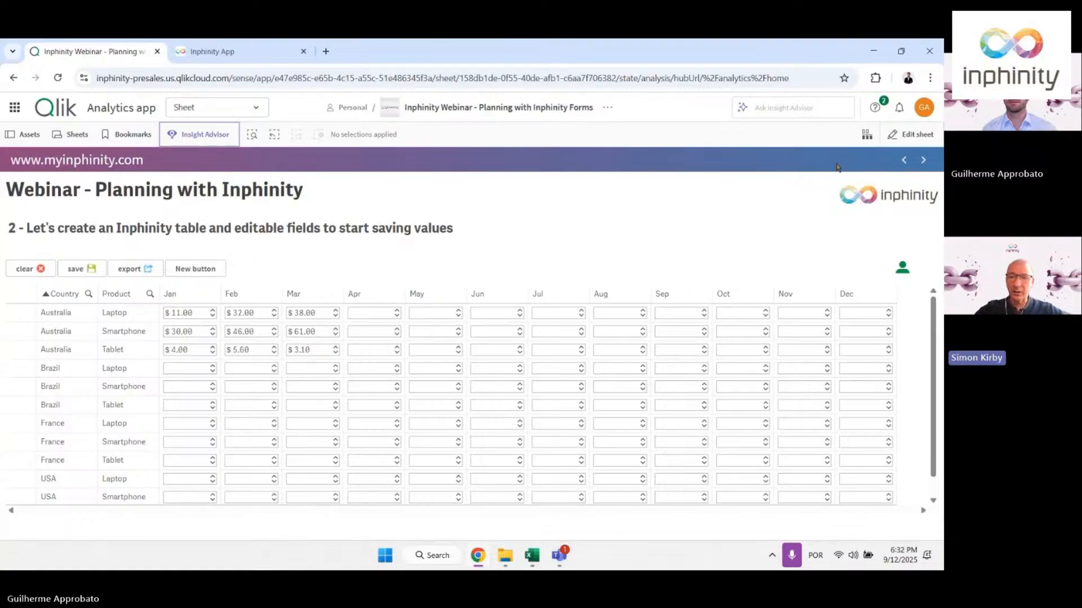
Add a third, blank action to New button's sequence, browse the available action types, and leave editing
{"action": "left_click", "coordinate": [910, 134]}
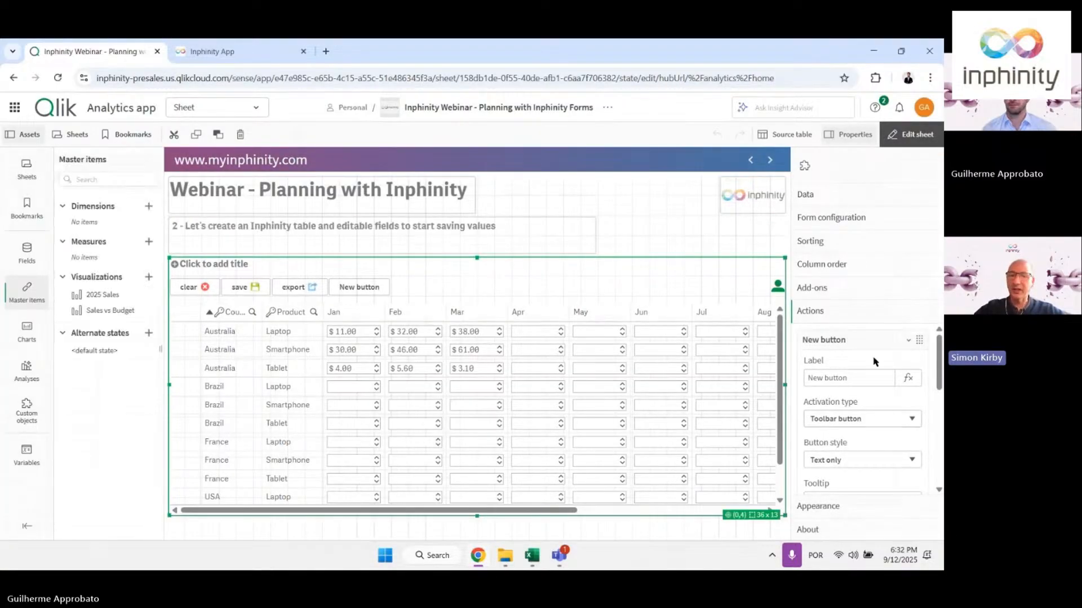
{"action": "scroll", "coordinate": [847, 412], "scroll_direction": "down", "scroll_amount": 5}
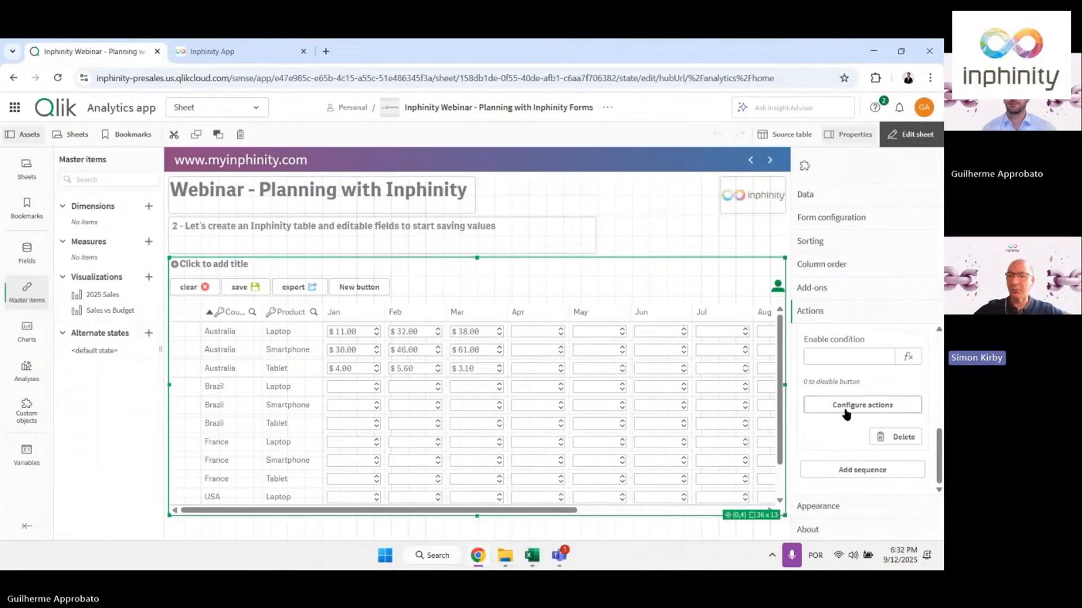
{"action": "left_click", "coordinate": [846, 414]}
{"action": "left_click", "coordinate": [671, 224]}
{"action": "left_click", "coordinate": [695, 246]}
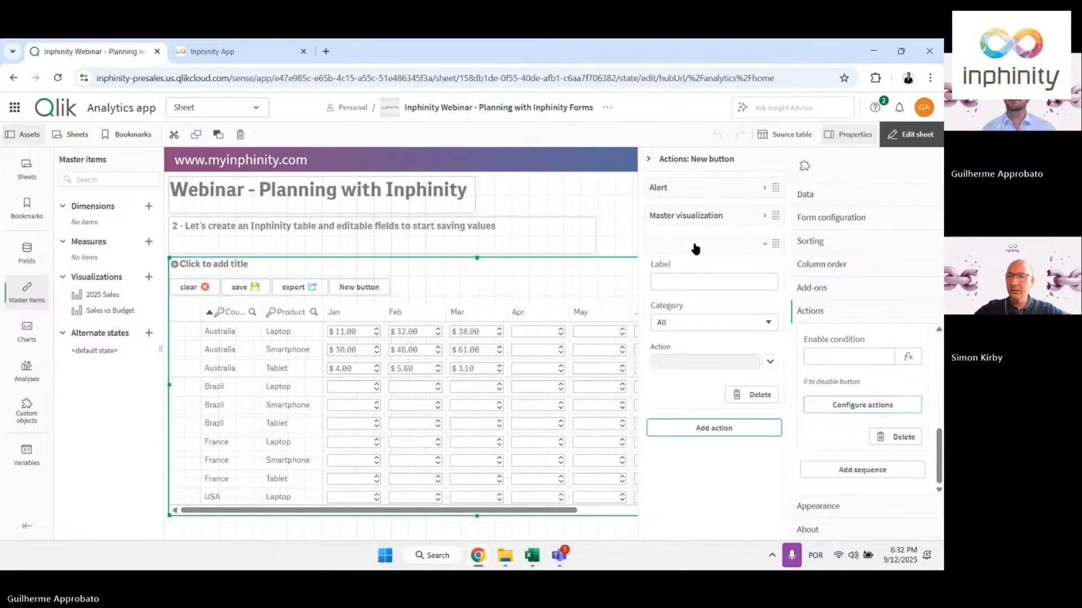
{"action": "left_click", "coordinate": [770, 361]}
{"action": "scroll", "coordinate": [705, 423], "scroll_direction": "down", "scroll_amount": 5}
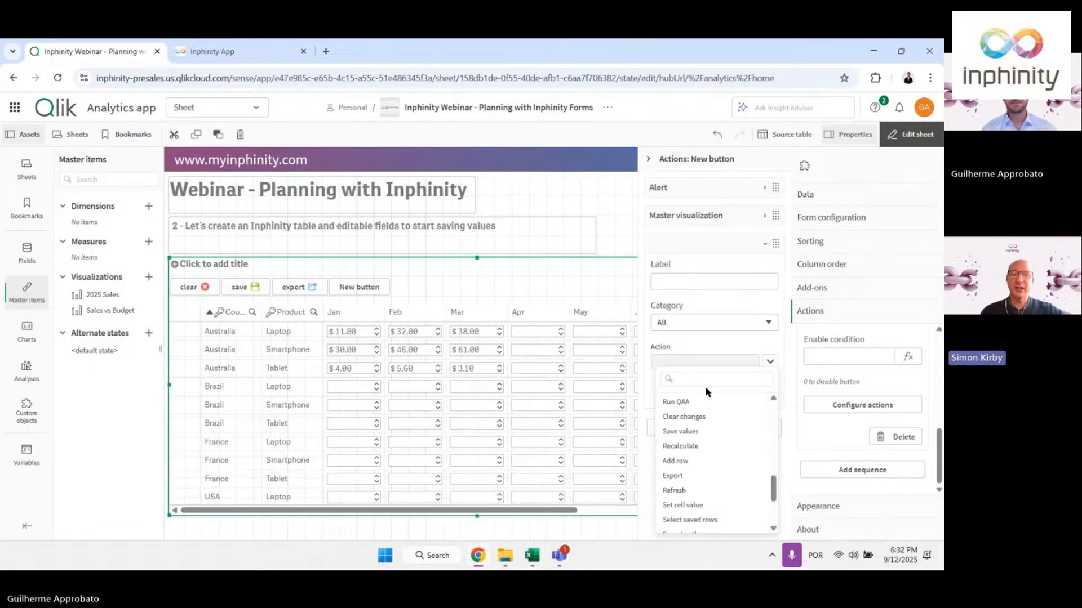
{"action": "left_click", "coordinate": [709, 335]}
{"action": "left_click", "coordinate": [733, 250]}
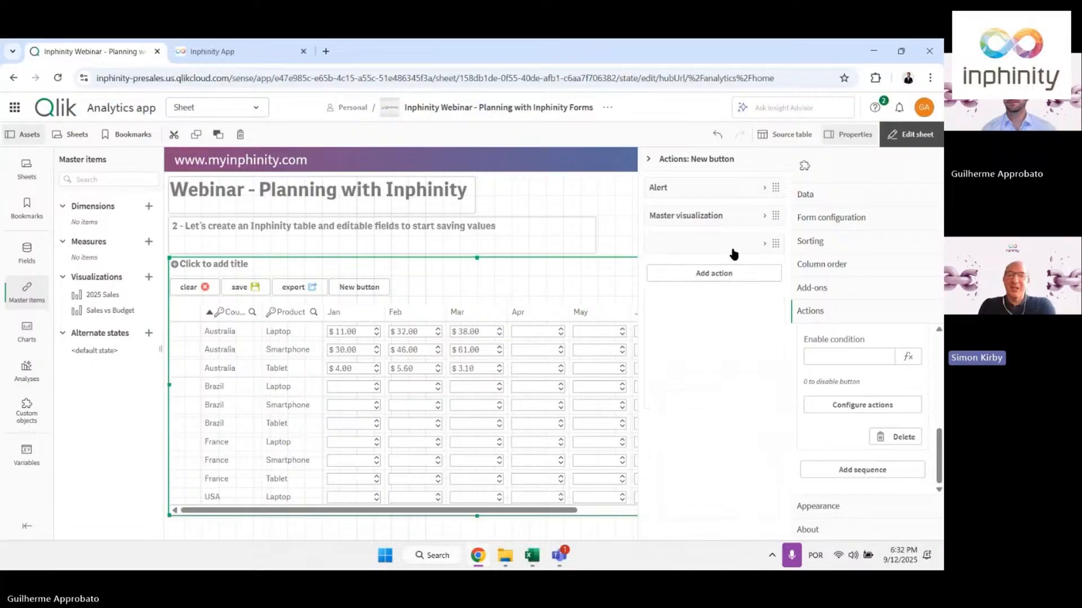
{"action": "left_click", "coordinate": [593, 181]}
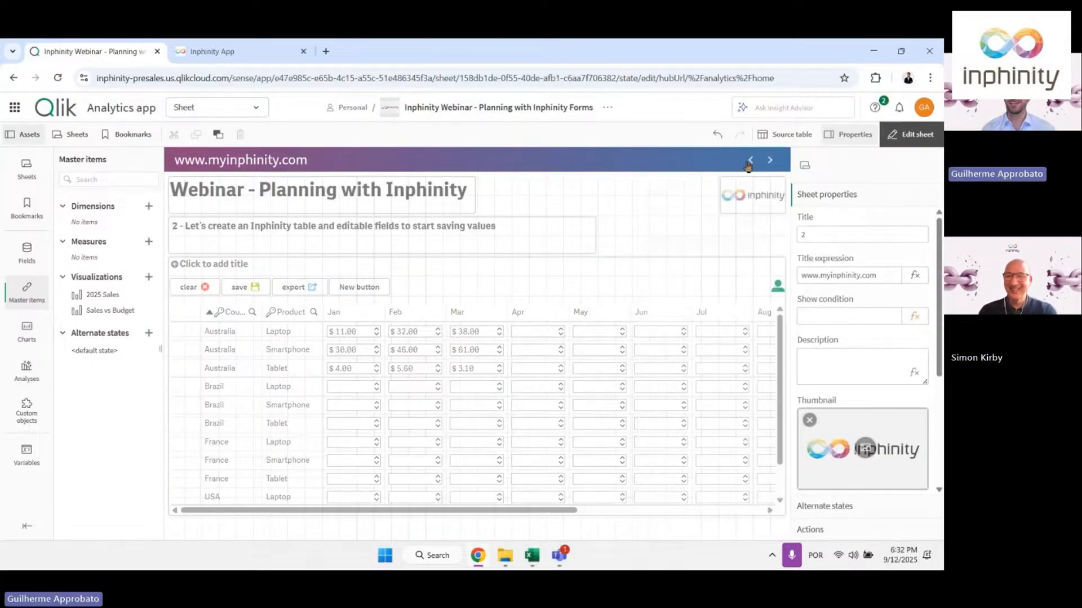
{"action": "left_click", "coordinate": [910, 134]}
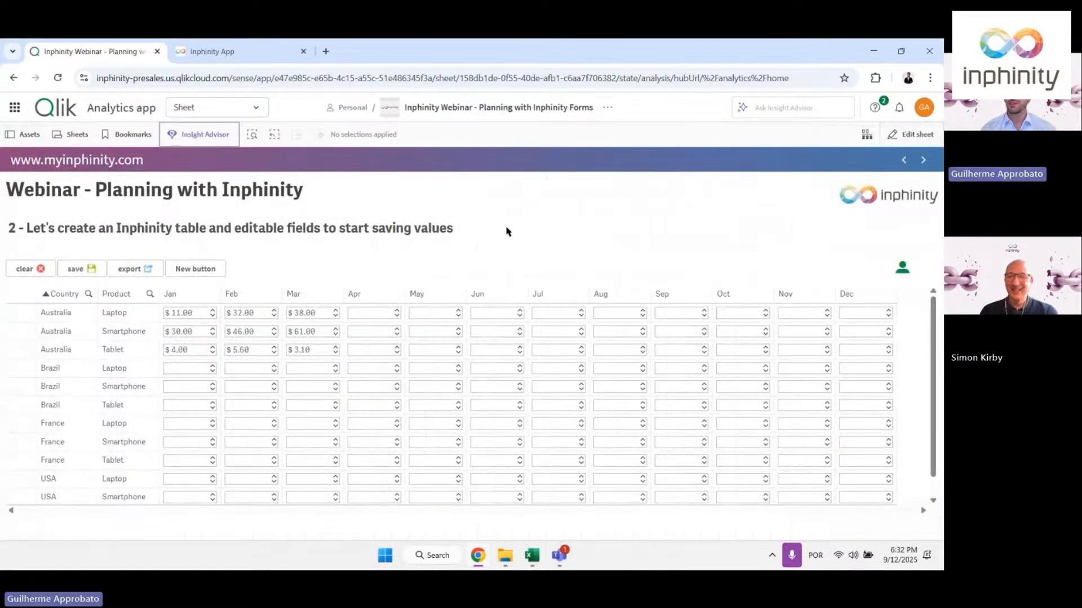
Go to sheet 3 and copy the Webinar Table's form instance id from the Inphinity App
{"action": "left_click", "coordinate": [923, 160]}
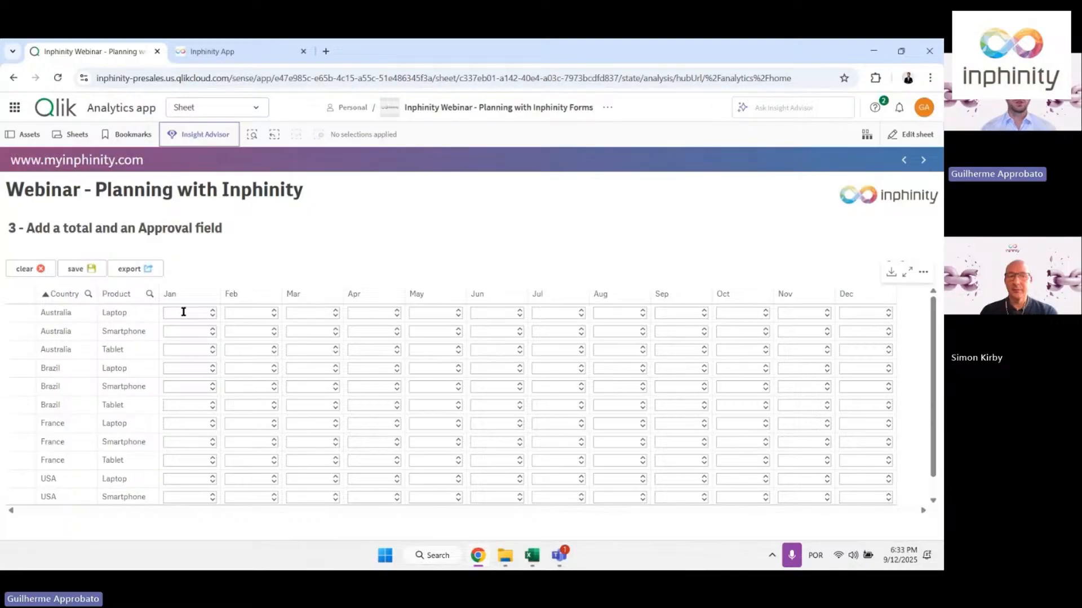
{"action": "left_click", "coordinate": [228, 51]}
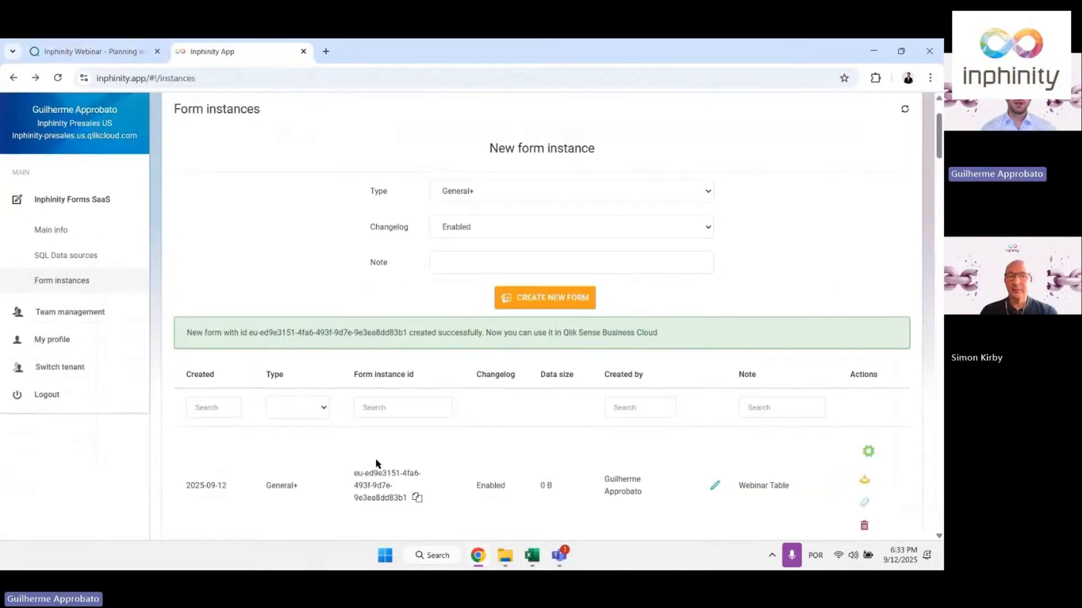
{"action": "left_click", "coordinate": [417, 497]}
{"action": "left_click", "coordinate": [90, 51]}
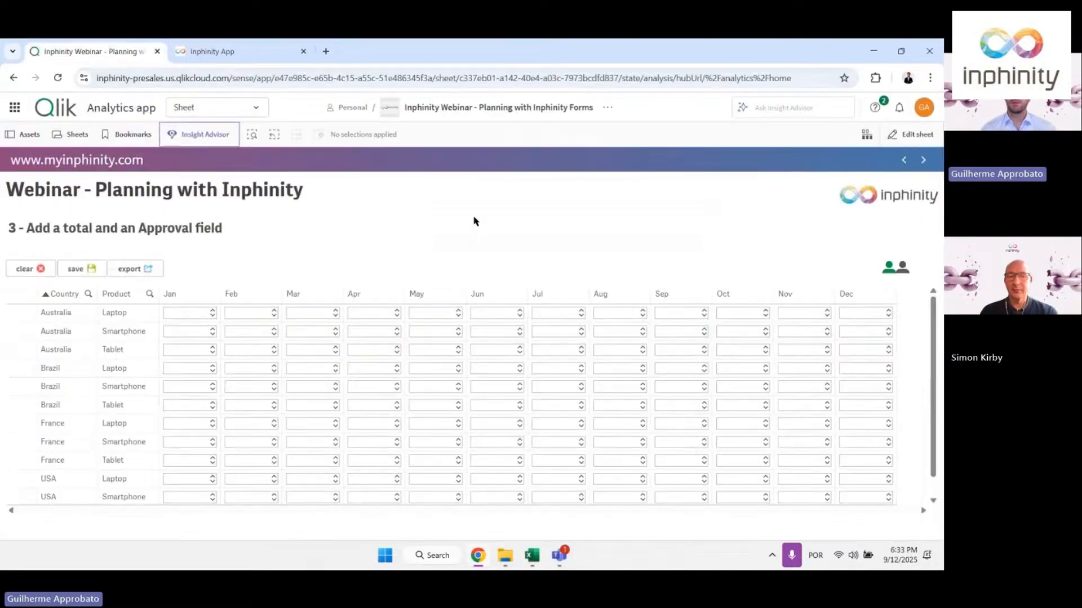
Replace the form instance id of sheet 3's form table with the copied Webinar Table id and leave editing
{"action": "left_click", "coordinate": [910, 134]}
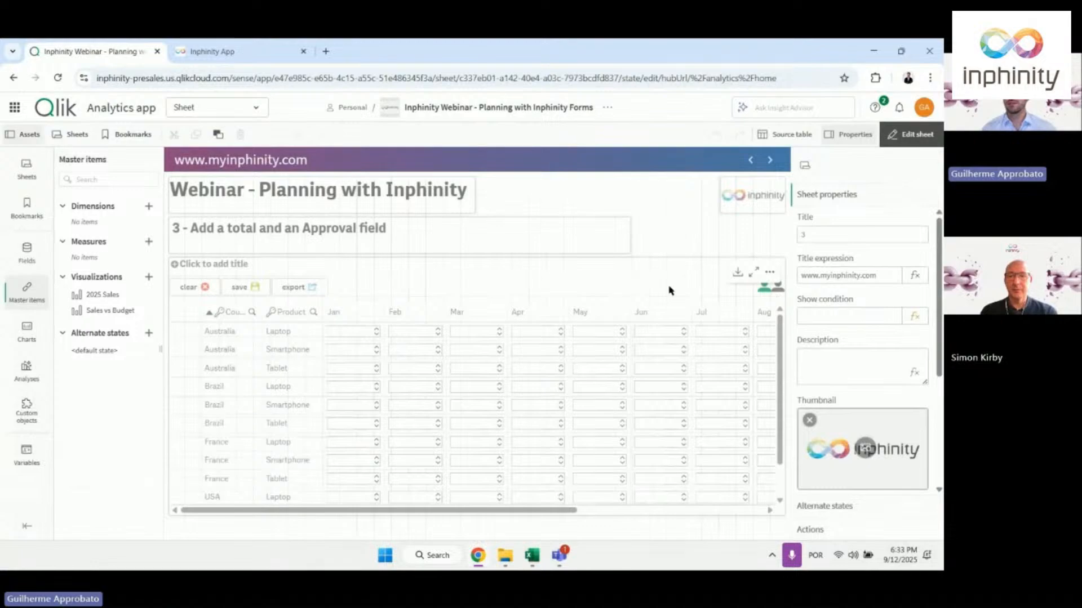
{"action": "left_click", "coordinate": [662, 290]}
{"action": "left_click", "coordinate": [850, 221]}
{"action": "double_click", "coordinate": [847, 260]}
{"action": "key", "text": "ctrl+a"}
{"action": "key", "text": "ctrl+v"}
{"action": "key", "text": "Tab"}
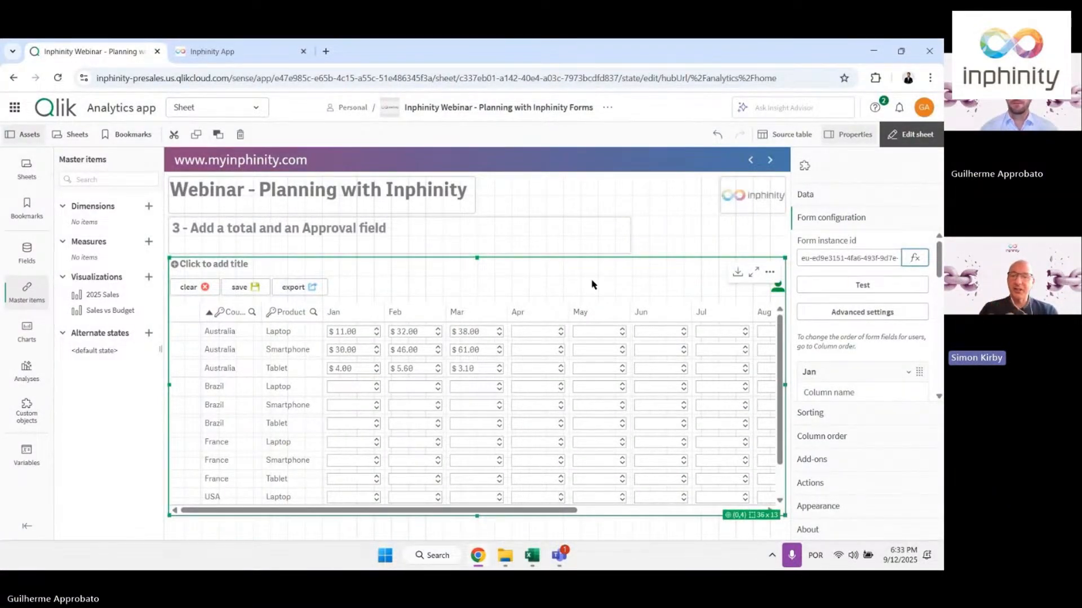
{"action": "left_click", "coordinate": [682, 239]}
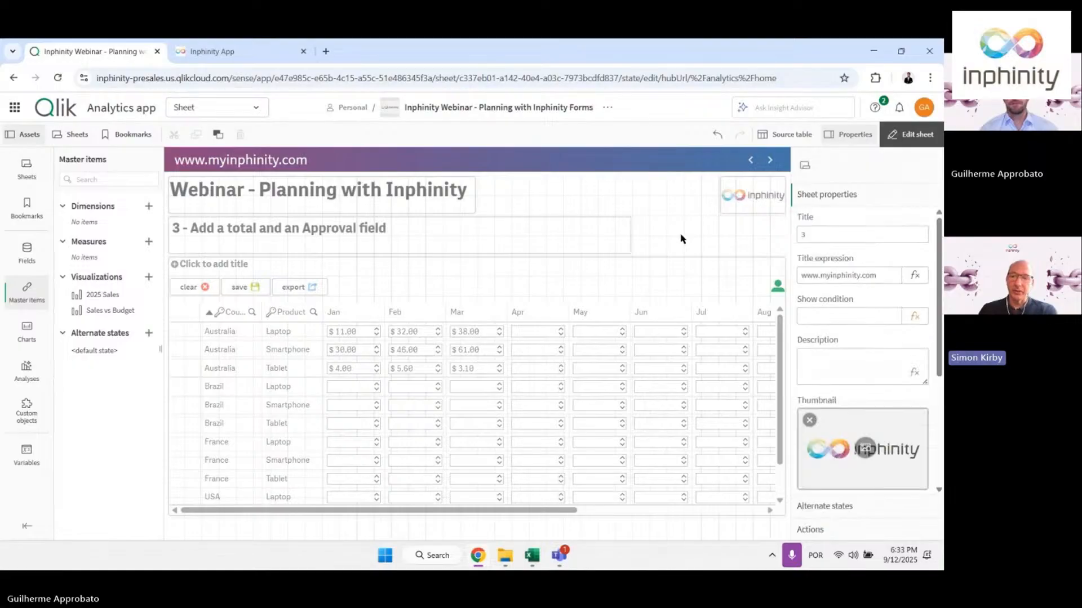
{"action": "left_click", "coordinate": [910, 135]}
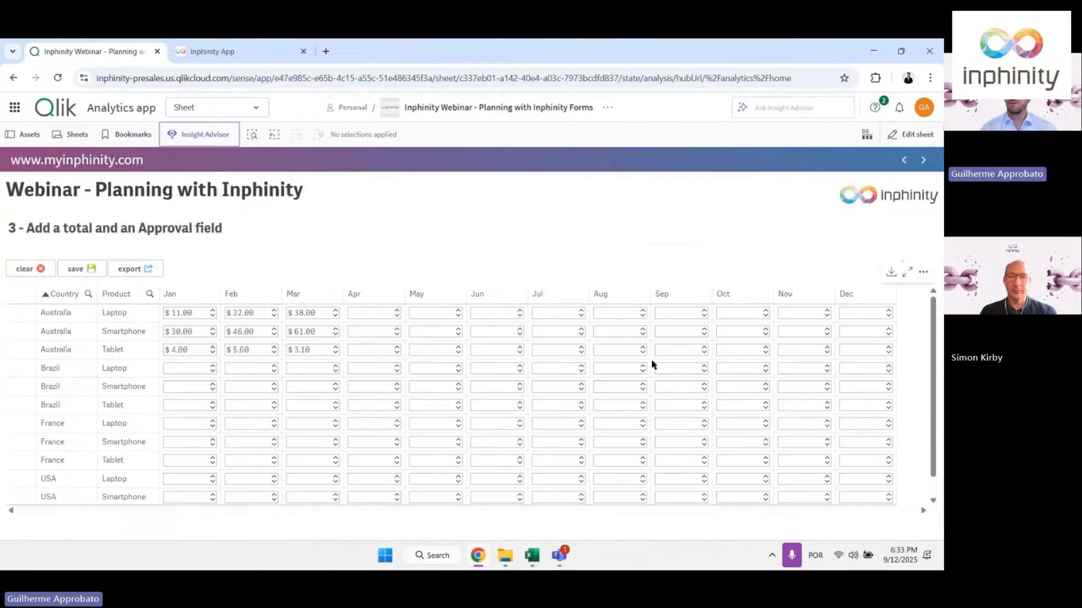
Reopen sheet 3 for editing, add a new field after Dec in the form configuration, and label it Total
{"action": "left_click", "coordinate": [913, 136]}
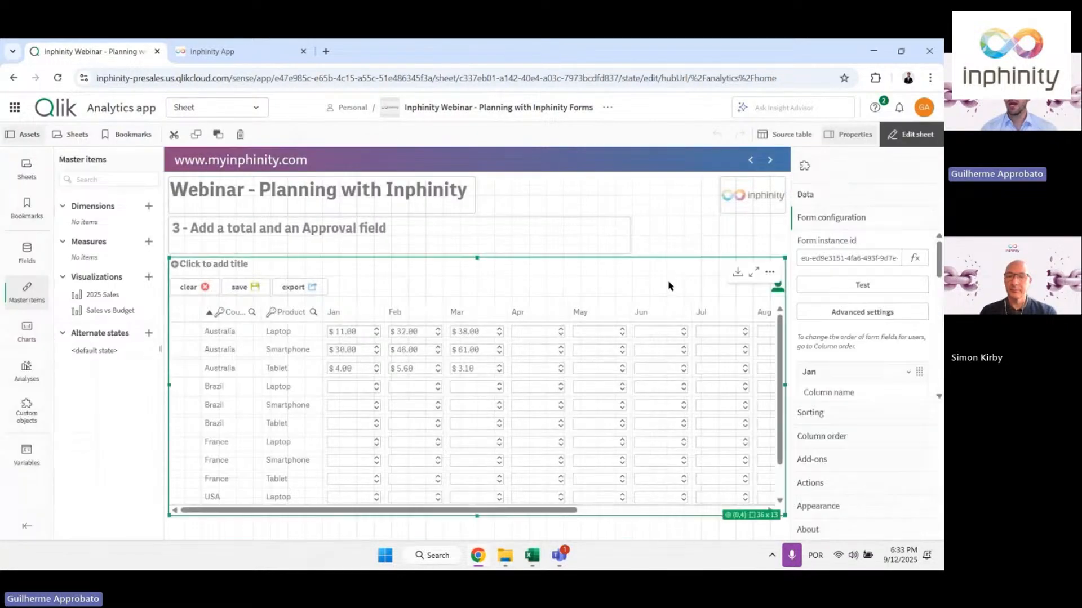
{"action": "left_click", "coordinate": [840, 374]}
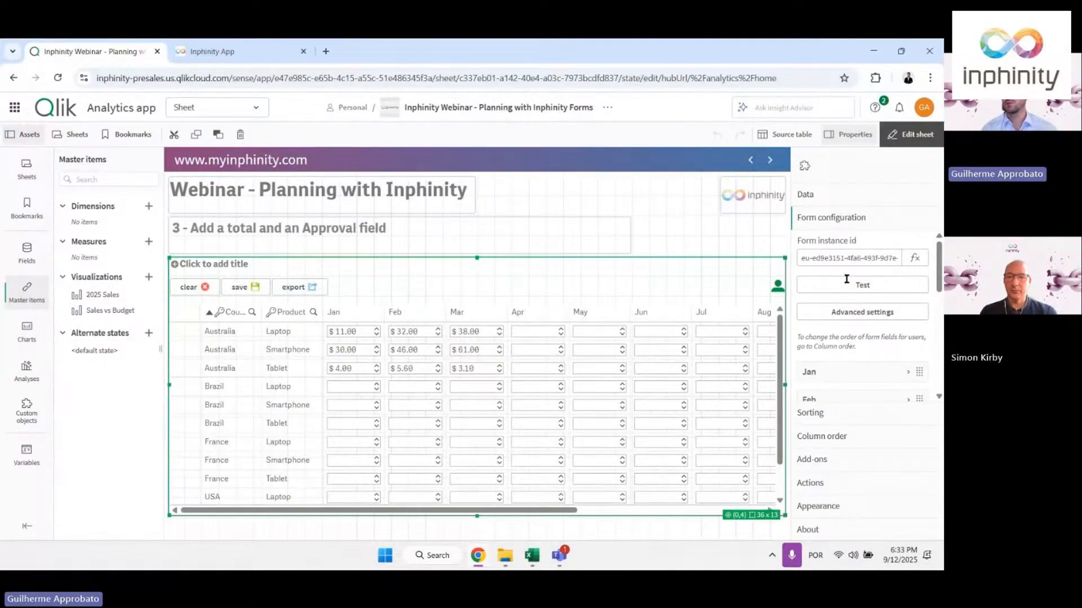
{"action": "scroll", "coordinate": [835, 366], "scroll_direction": "down", "scroll_amount": 6}
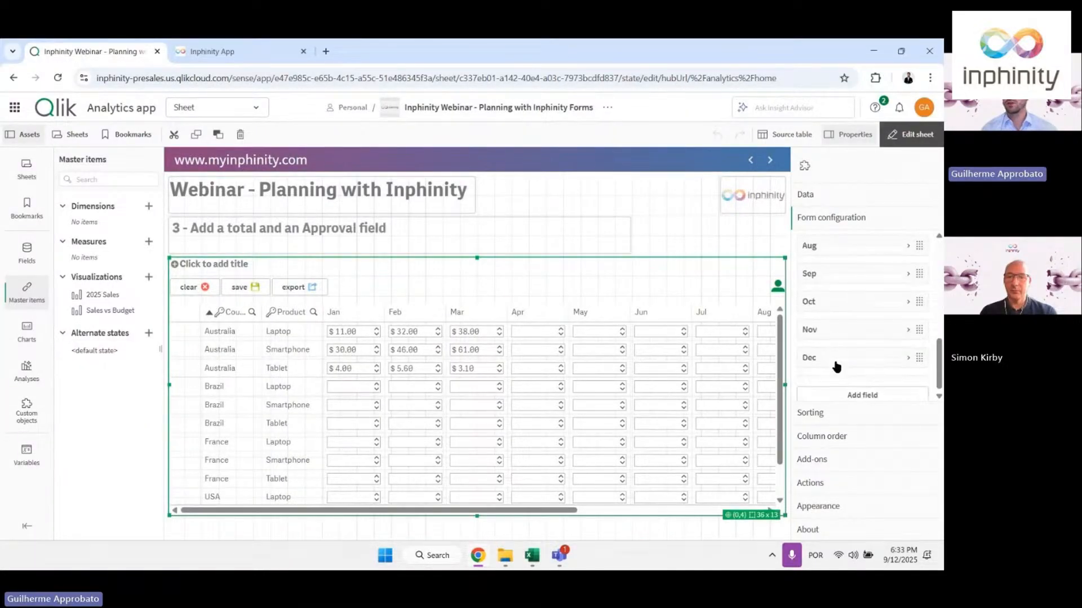
{"action": "scroll", "coordinate": [671, 401], "scroll_direction": "right", "scroll_amount": 5}
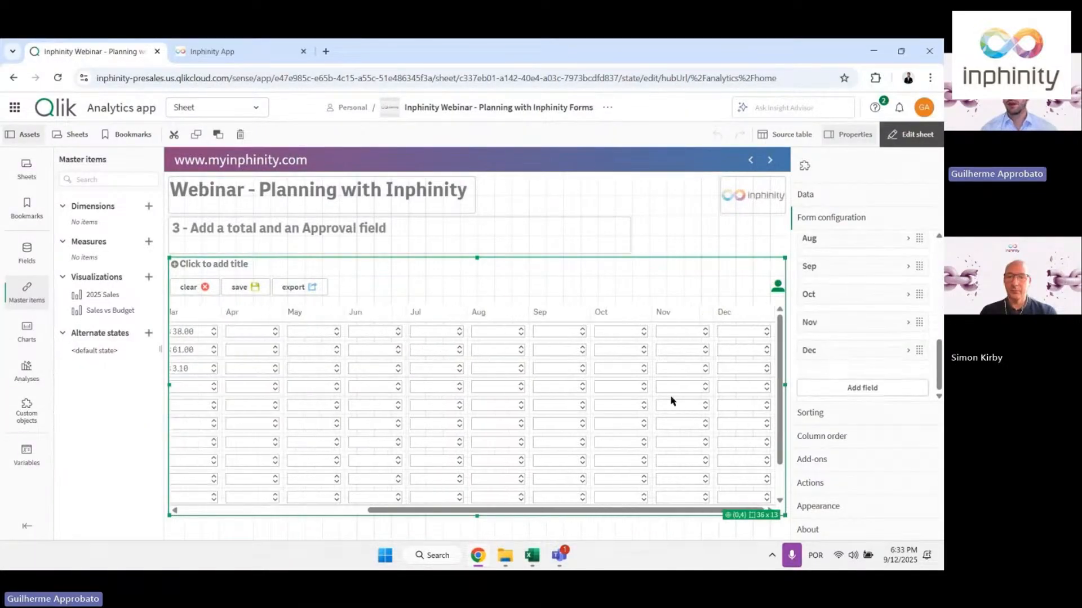
{"action": "left_click", "coordinate": [877, 395]}
{"action": "left_click", "coordinate": [709, 207]}
{"action": "left_click", "coordinate": [682, 201]}
{"action": "type", "text": "tal"}
{"action": "key", "text": "Tab"}
{"action": "key", "text": "Tab"}
{"action": "type", "text": "T"}
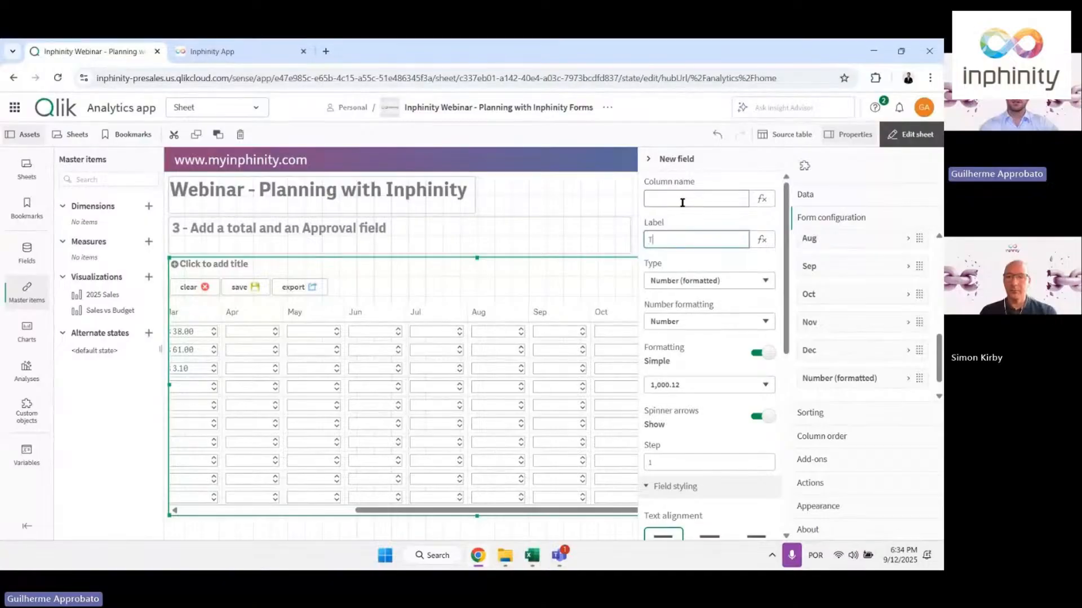
{"action": "type", "text": "otal"}
Set the new field's column name to Total
{"action": "left_click", "coordinate": [682, 198]}
{"action": "type", "text": "Total"}
{"action": "left_click", "coordinate": [687, 200]}
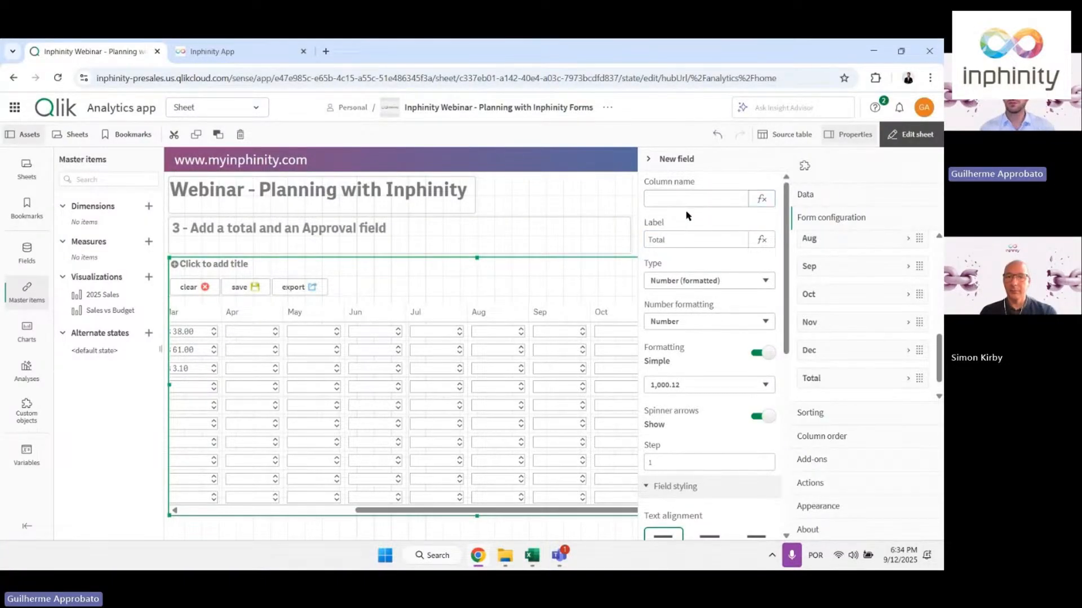
{"action": "type", "text": "Total"}
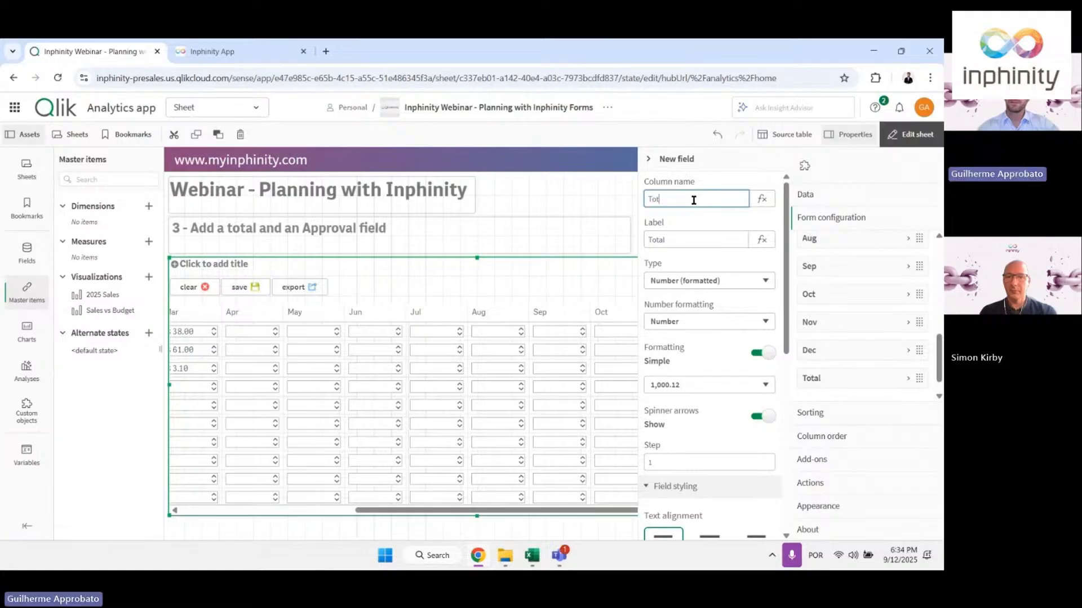
{"action": "key", "text": "Return"}
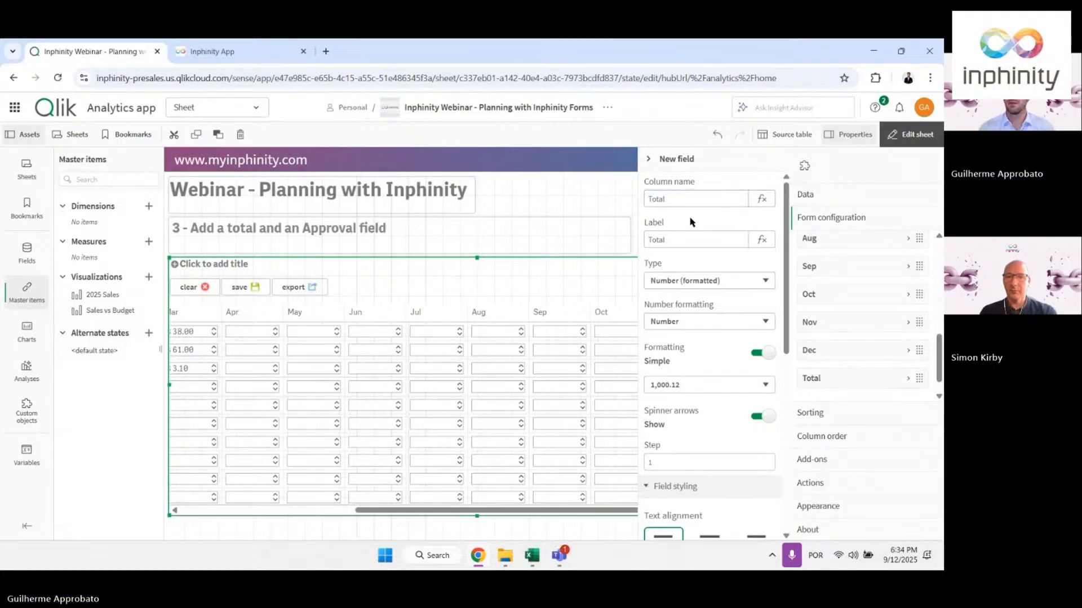
Turn on Autocalculate in the Total field's options
{"action": "left_click", "coordinate": [653, 494]}
{"action": "scroll", "coordinate": [666, 467], "scroll_direction": "down", "scroll_amount": 1}
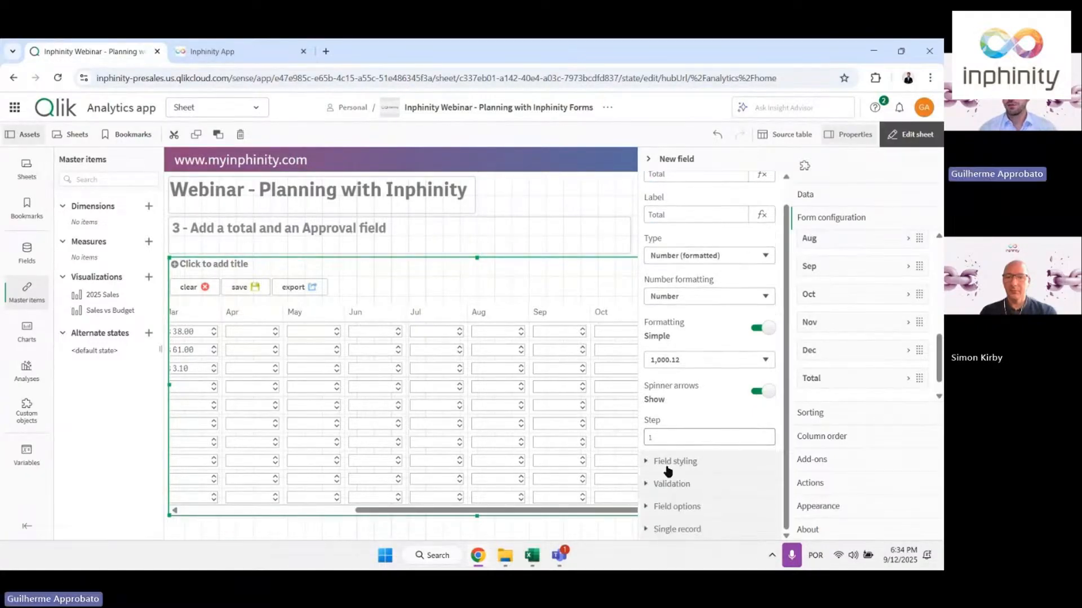
{"action": "left_click", "coordinate": [676, 507]}
{"action": "scroll", "coordinate": [676, 505], "scroll_direction": "down", "scroll_amount": 4}
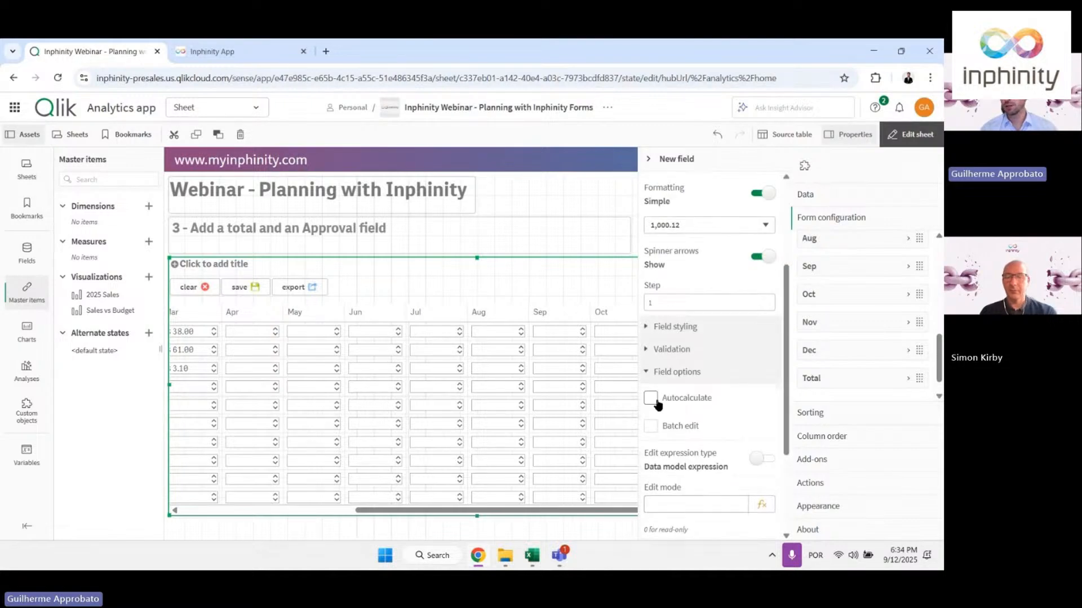
{"action": "left_click", "coordinate": [654, 401]}
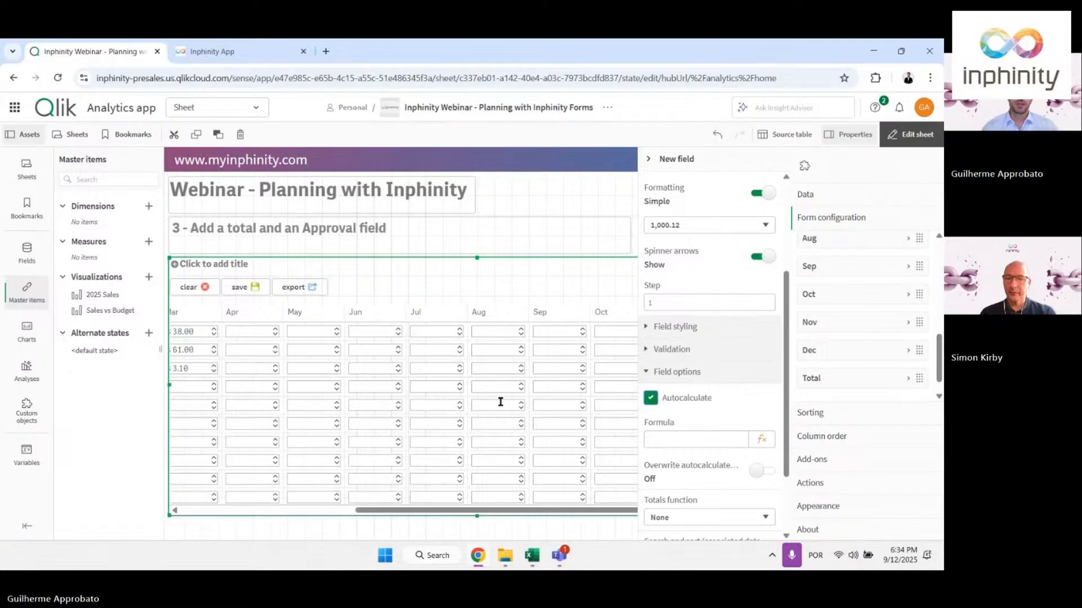
Copy the formula reference of the Jan column from the form table's column order settings
{"action": "scroll", "coordinate": [500, 401], "scroll_direction": "left", "scroll_amount": 3}
{"action": "scroll", "coordinate": [499, 402], "scroll_direction": "left", "scroll_amount": 1}
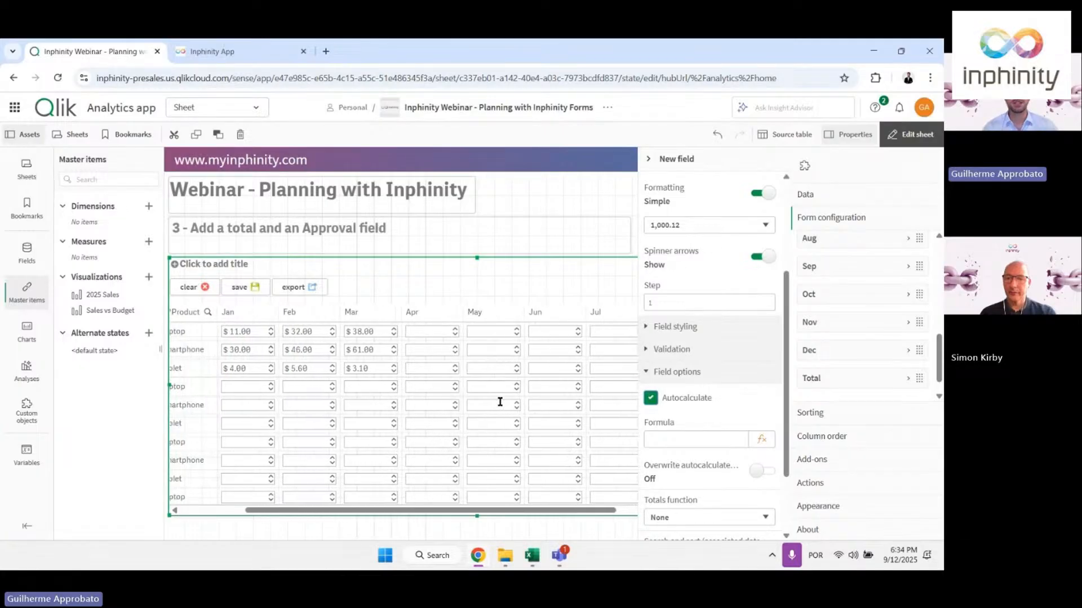
{"action": "left_click", "coordinate": [834, 438]}
{"action": "scroll", "coordinate": [844, 393], "scroll_direction": "down", "scroll_amount": 3}
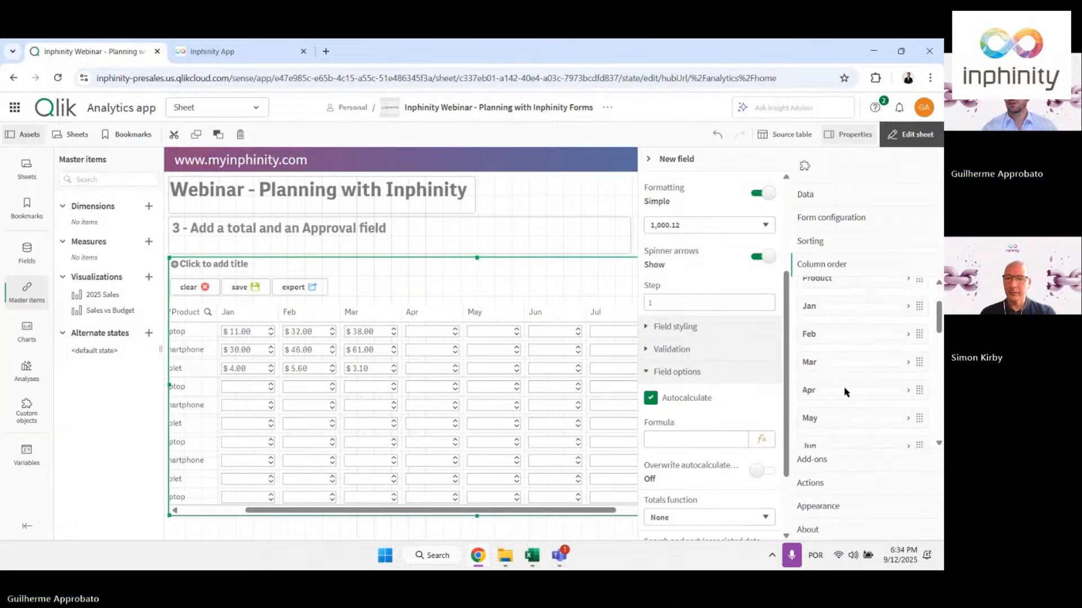
{"action": "scroll", "coordinate": [845, 393], "scroll_direction": "down", "scroll_amount": 2}
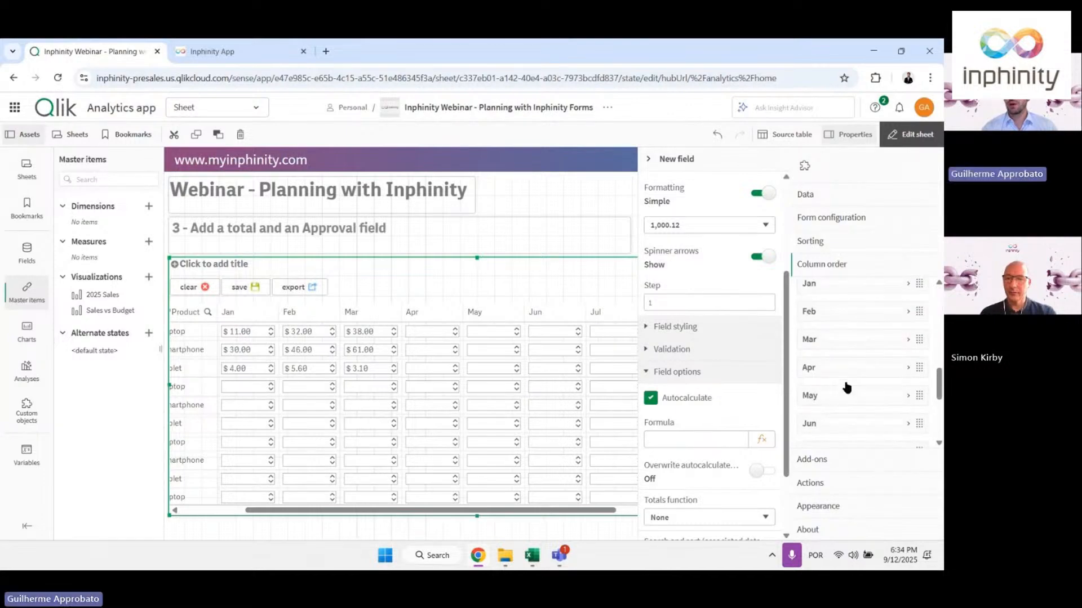
{"action": "left_click", "coordinate": [860, 290]}
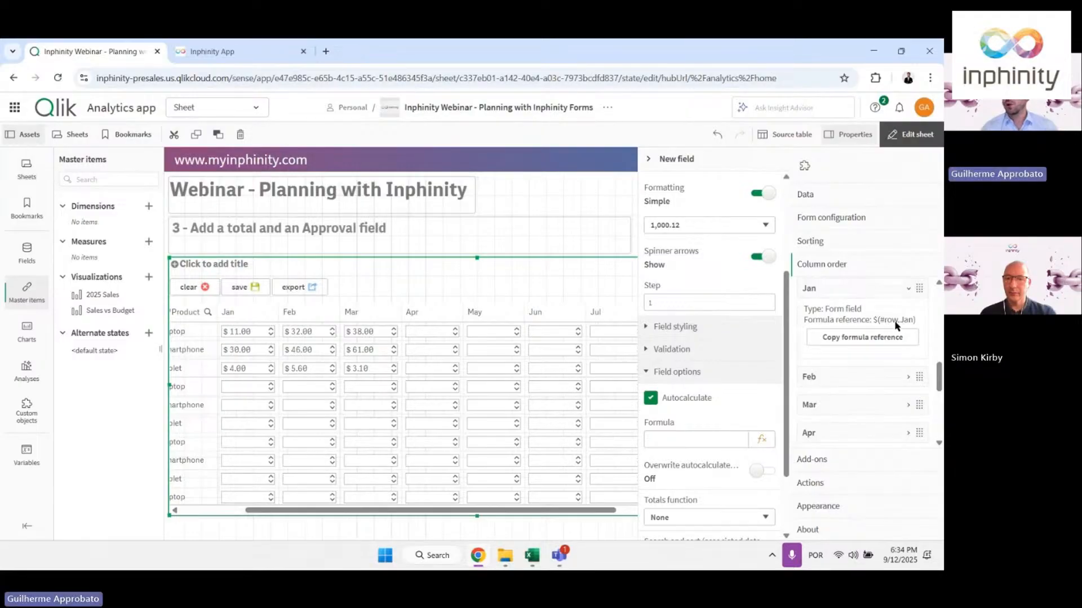
{"action": "scroll", "coordinate": [901, 321], "scroll_direction": "up", "scroll_amount": 5}
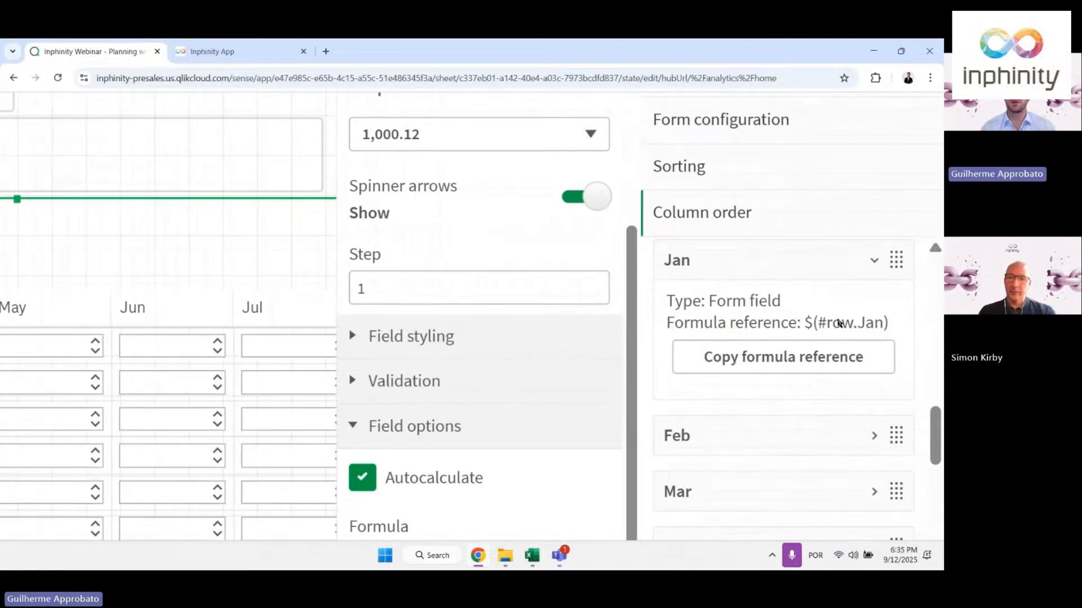
{"action": "left_click", "coordinate": [797, 357]}
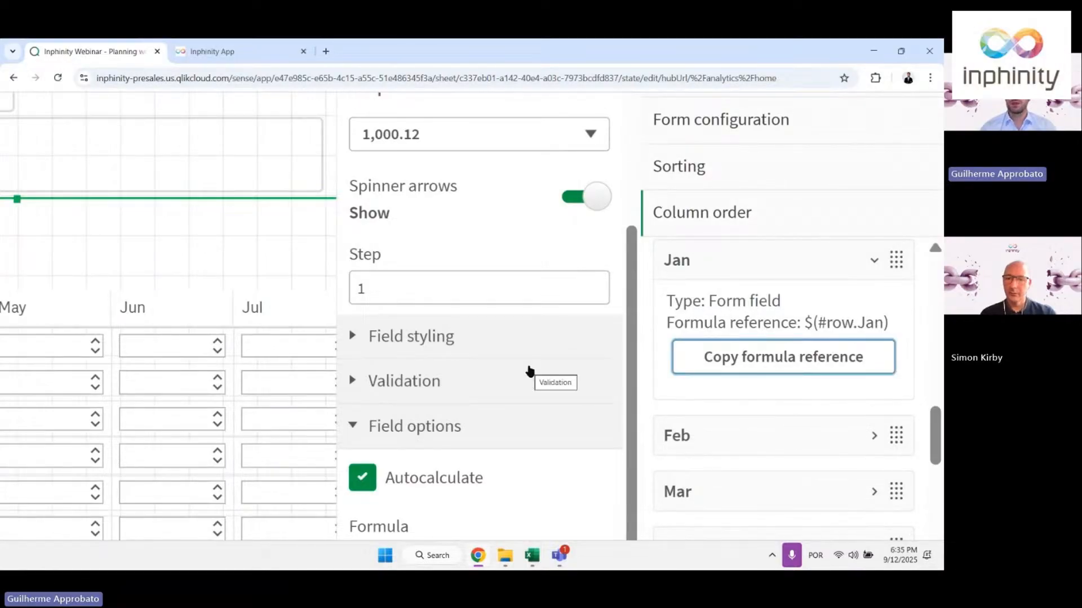
Set the Total field's autocalculate formula to the copied reference $(#row.Jan)
{"action": "scroll", "coordinate": [631, 468], "scroll_direction": "down", "scroll_amount": 1}
{"action": "left_click", "coordinate": [469, 487]}
{"action": "type", "text": "$(#row.Jan)"}
{"action": "left_click", "coordinate": [508, 452]}
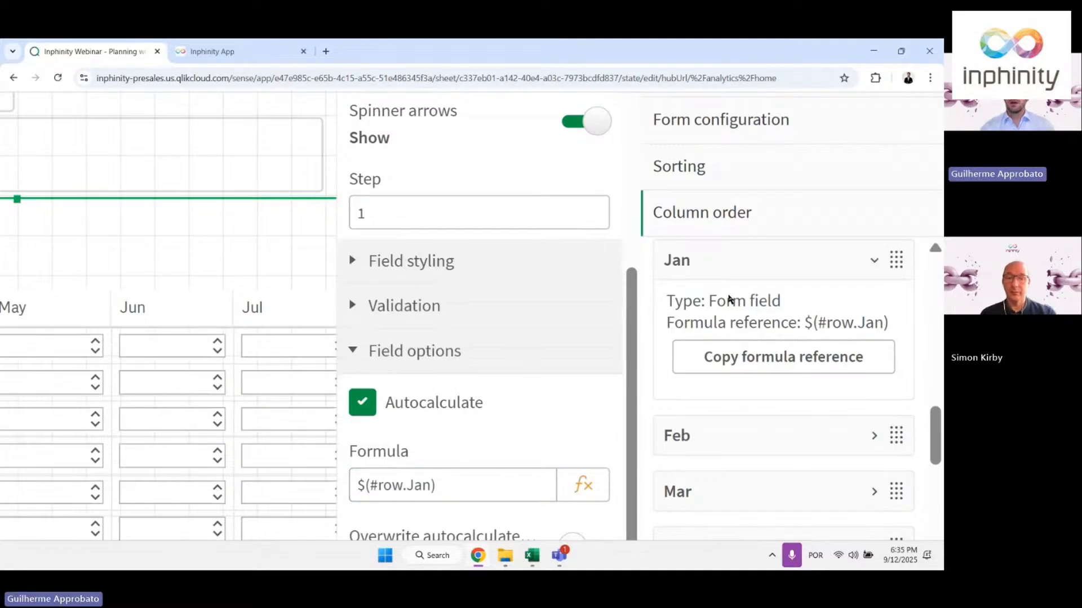
Leave sheet editing and enter 100 as the Jan value in the Brazil Laptop row
{"action": "scroll", "coordinate": [729, 300], "scroll_direction": "down", "scroll_amount": 5}
{"action": "left_click", "coordinate": [911, 137]}
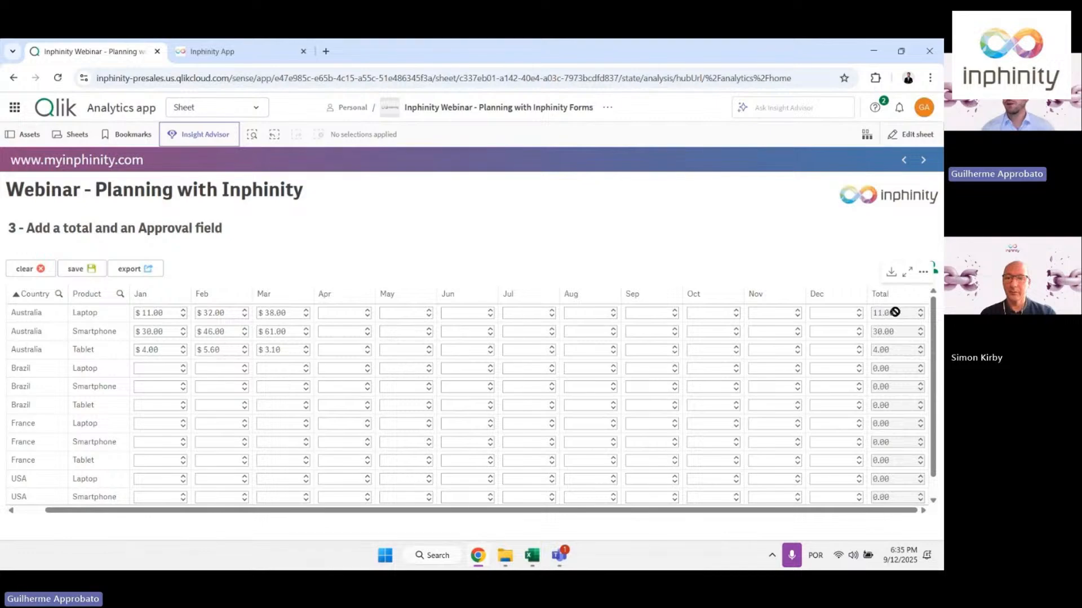
{"action": "left_click", "coordinate": [152, 368]}
{"action": "type", "text": "100"}
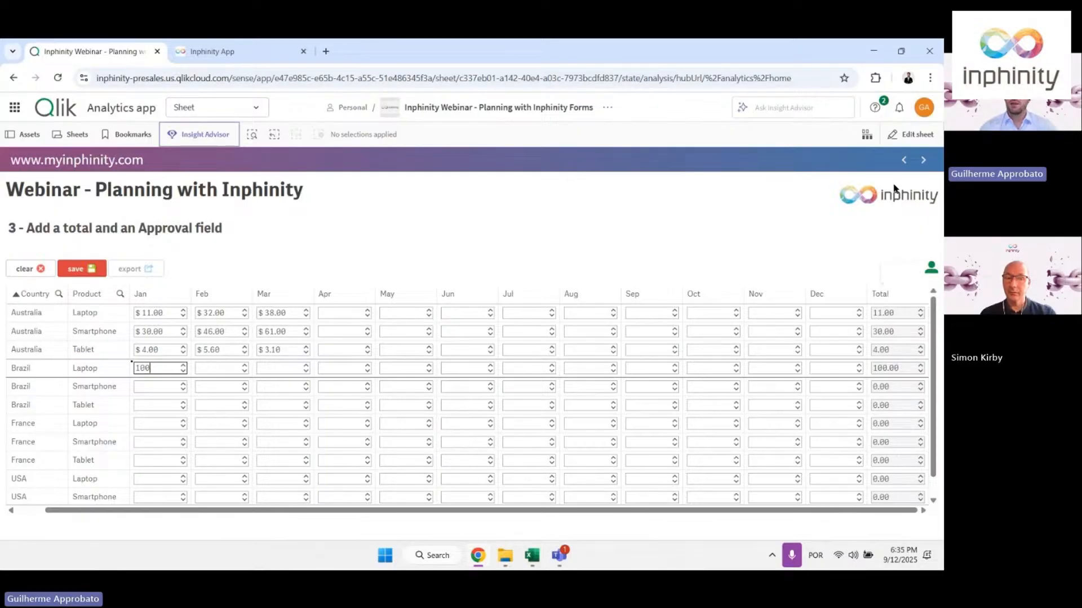
Reopen the sheet for editing and expand the Total field in the form configuration
{"action": "left_click", "coordinate": [908, 136]}
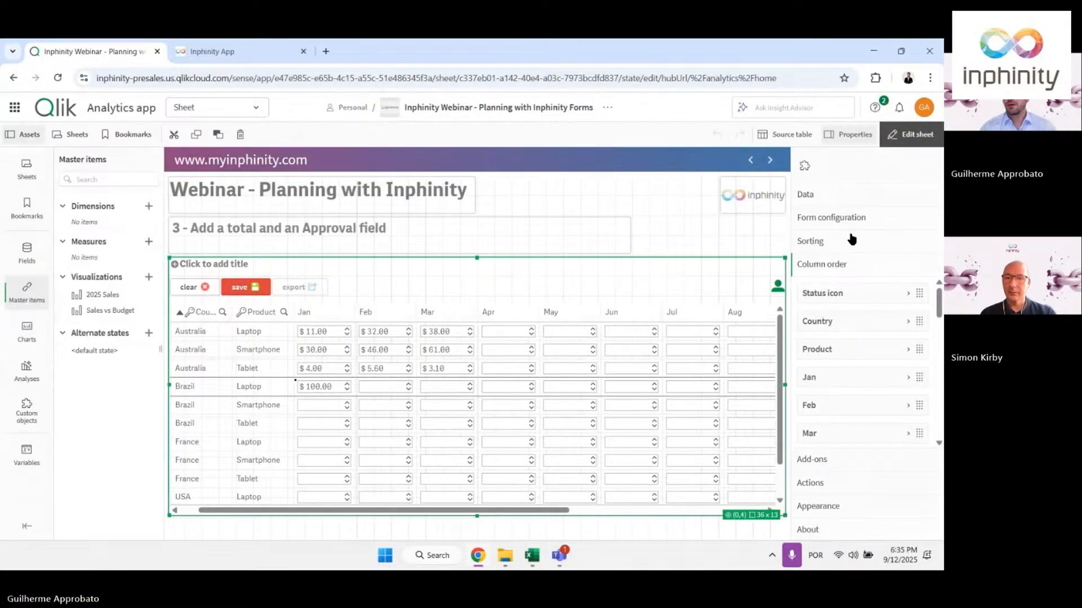
{"action": "left_click", "coordinate": [849, 219]}
{"action": "scroll", "coordinate": [860, 355], "scroll_direction": "down", "scroll_amount": 3}
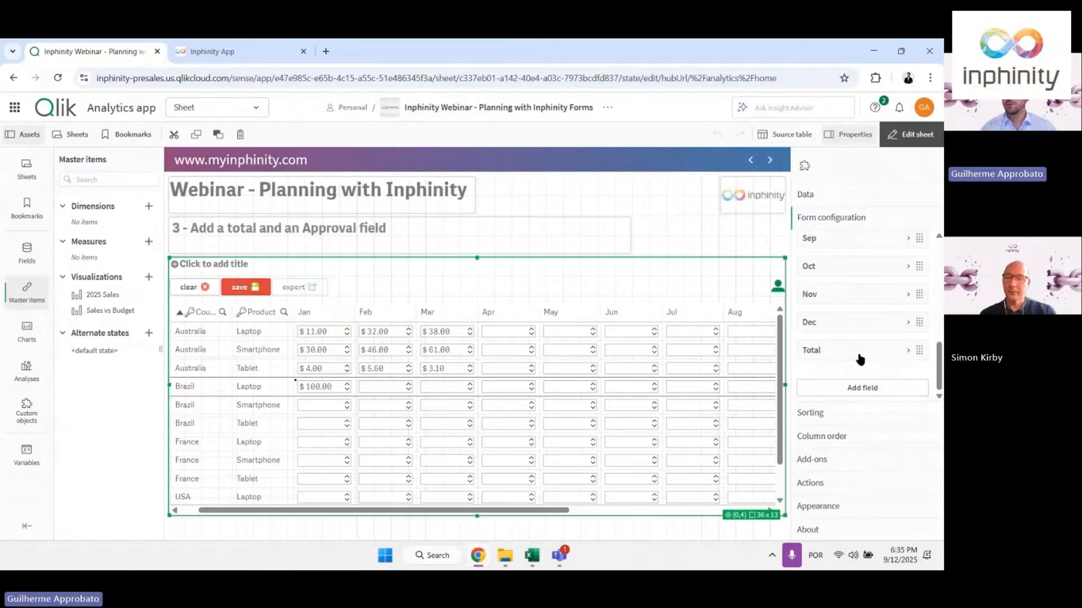
{"action": "left_click", "coordinate": [860, 352]}
{"action": "scroll", "coordinate": [860, 357], "scroll_direction": "up", "scroll_amount": 1}
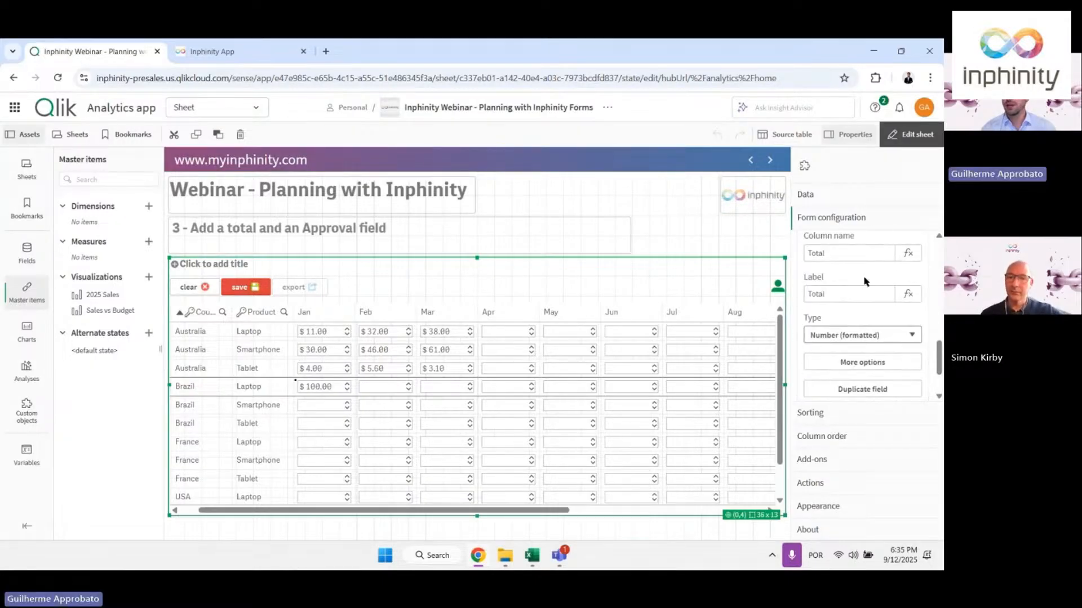
Move the Total column to directly after Product, ahead of Jan, in the form table's column order
{"action": "left_click", "coordinate": [835, 438]}
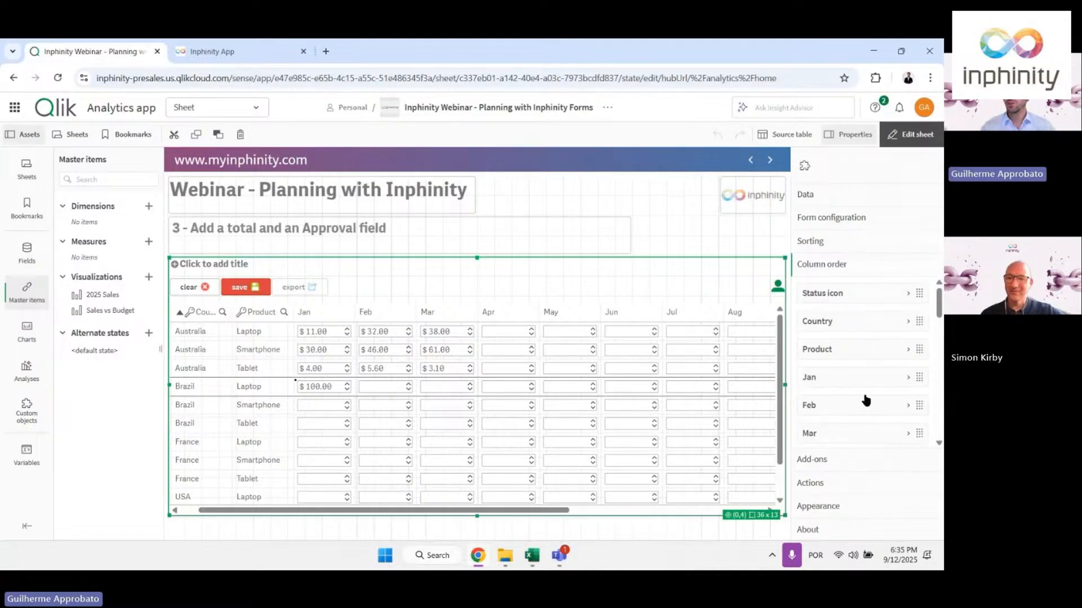
{"action": "key", "text": "ctrl+minus"}
{"action": "key", "text": "ctrl+minus"}
{"action": "key", "text": "ctrl+minus"}
{"action": "key", "text": "ctrl+minus"}
{"action": "key", "text": "ctrl+minus"}
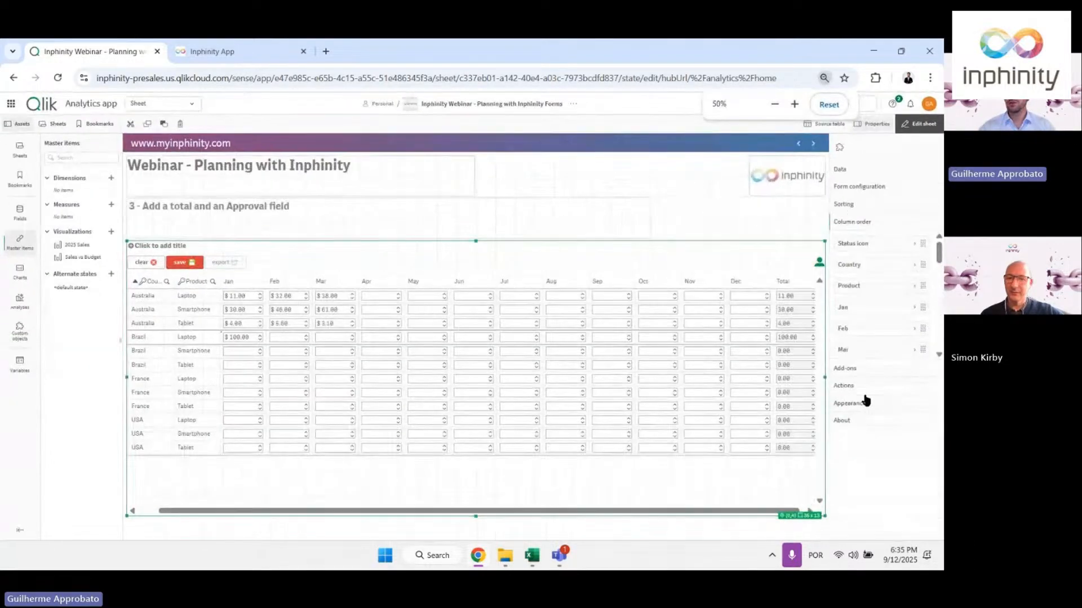
{"action": "left_click", "coordinate": [919, 420]}
{"action": "scroll", "coordinate": [927, 463], "scroll_direction": "down", "scroll_amount": 2}
{"action": "left_click_drag", "start_coordinate": [926, 483], "coordinate": [906, 208]}
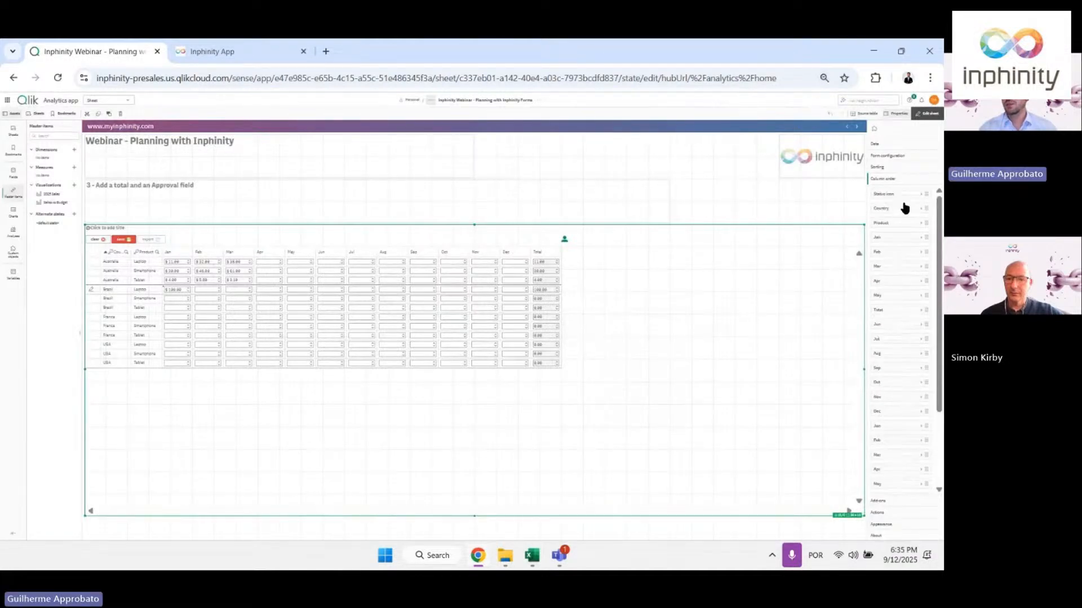
{"action": "left_click_drag", "start_coordinate": [924, 310], "coordinate": [919, 235]}
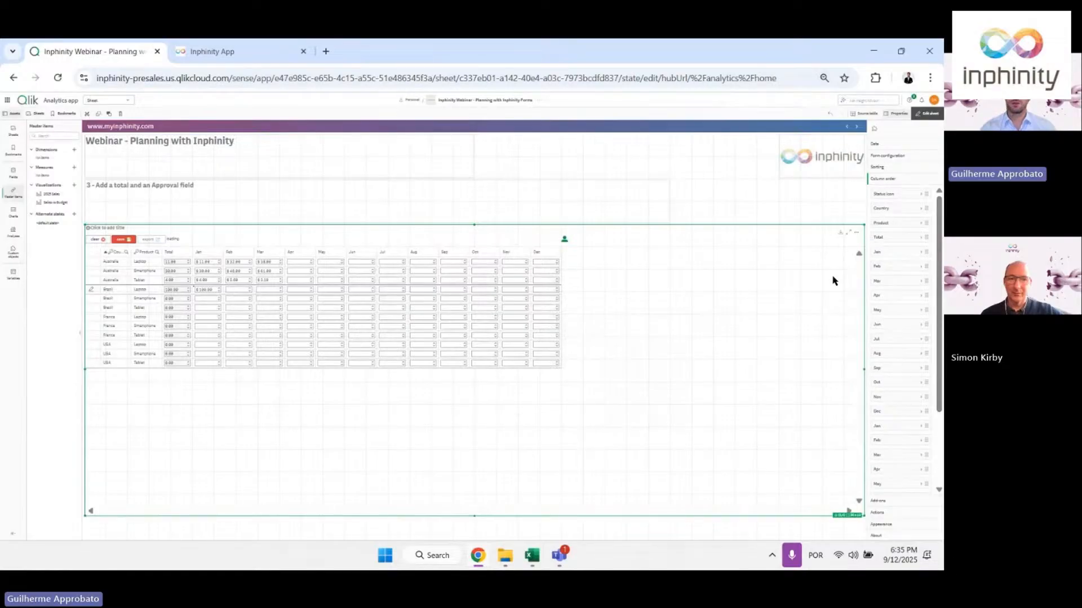
{"action": "key", "text": "ctrl+plus"}
{"action": "key", "text": "ctrl+plus"}
{"action": "key", "text": "ctrl+plus"}
{"action": "key", "text": "ctrl+plus"}
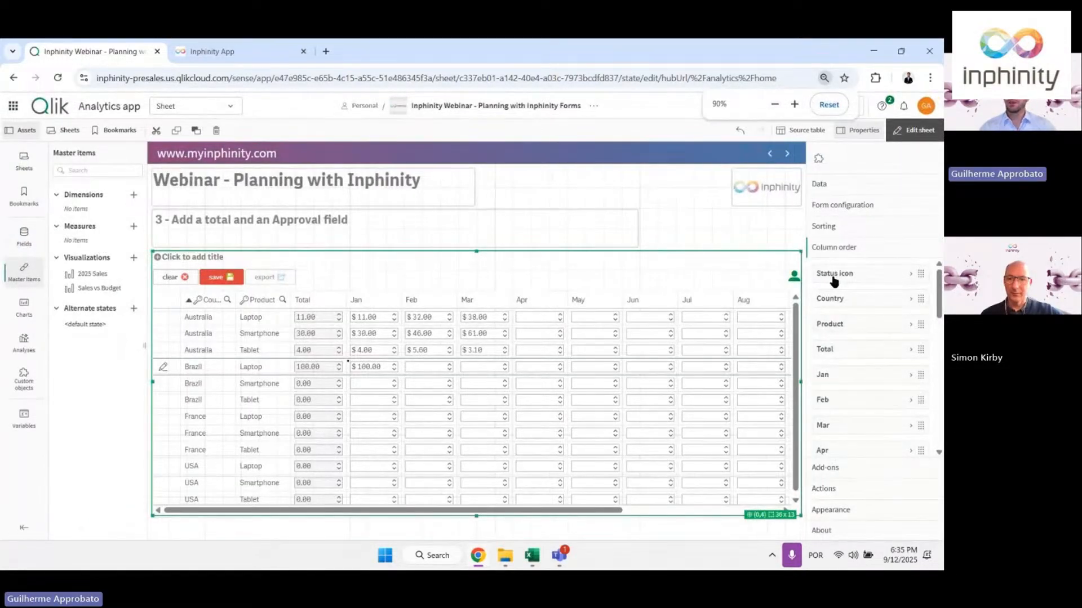
{"action": "key", "text": "ctrl+plus"}
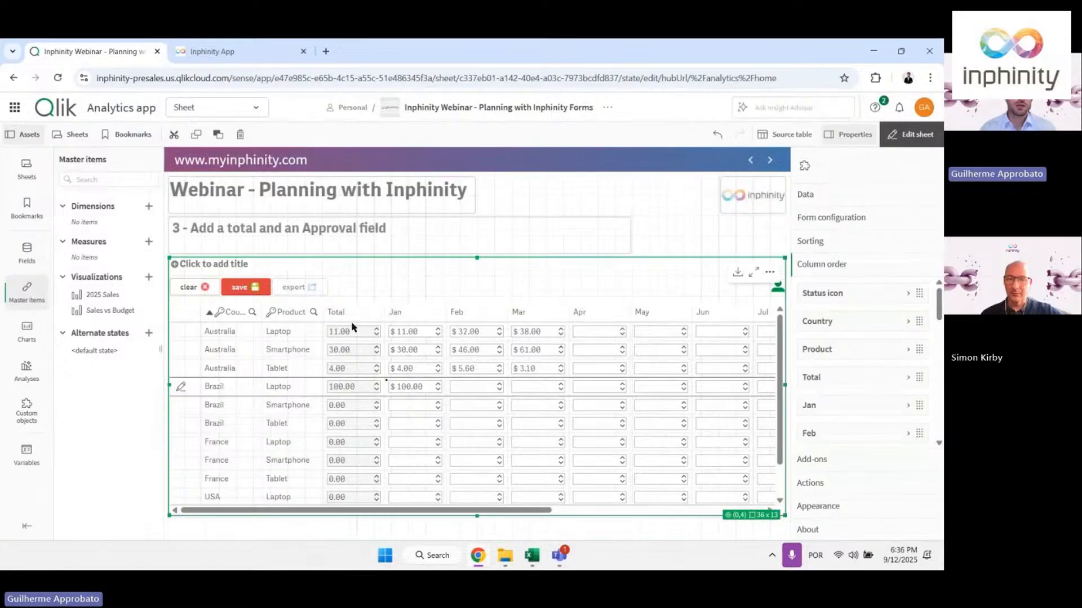
Open the Total field's formula in the expression editor and append a plus sign after $(#row.Jan)
{"action": "left_click", "coordinate": [841, 219]}
{"action": "left_click", "coordinate": [828, 348]}
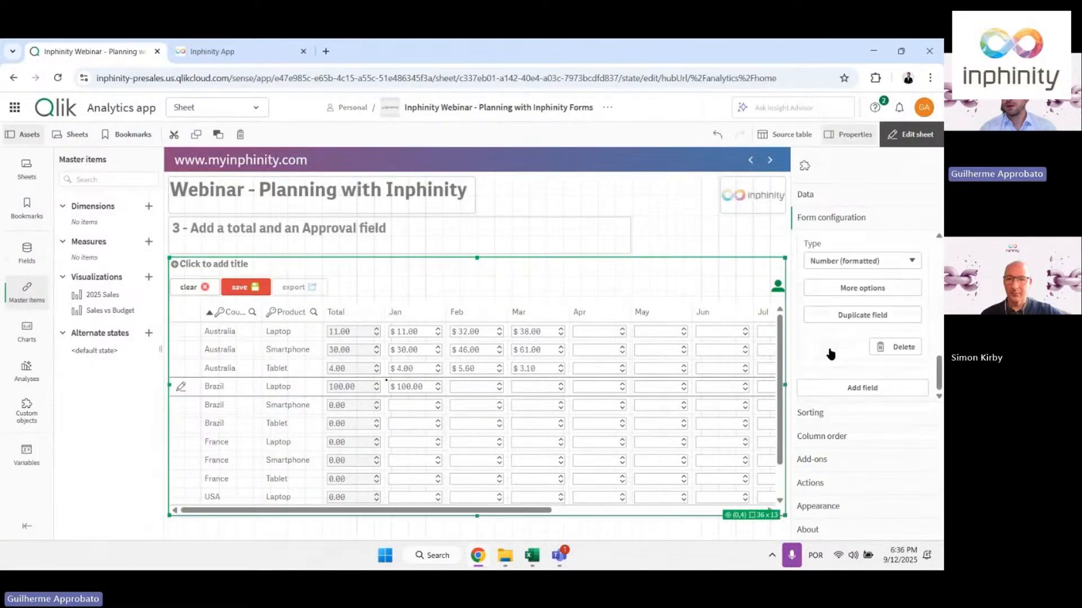
{"action": "scroll", "coordinate": [838, 324], "scroll_direction": "up", "scroll_amount": 1}
{"action": "left_click", "coordinate": [840, 355]}
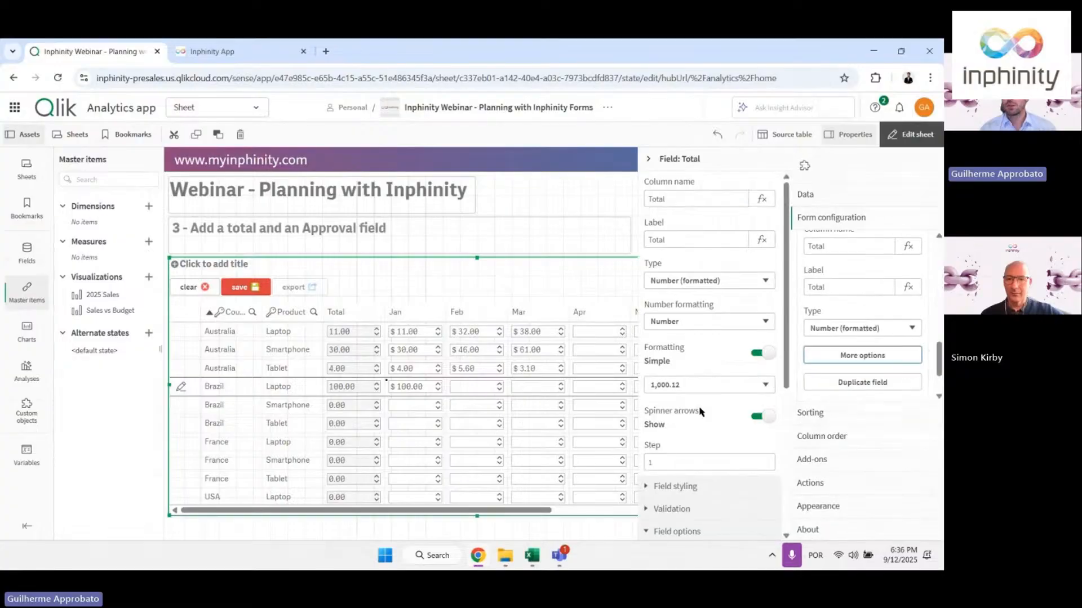
{"action": "scroll", "coordinate": [701, 412], "scroll_direction": "down", "scroll_amount": 5}
{"action": "left_click", "coordinate": [760, 345]}
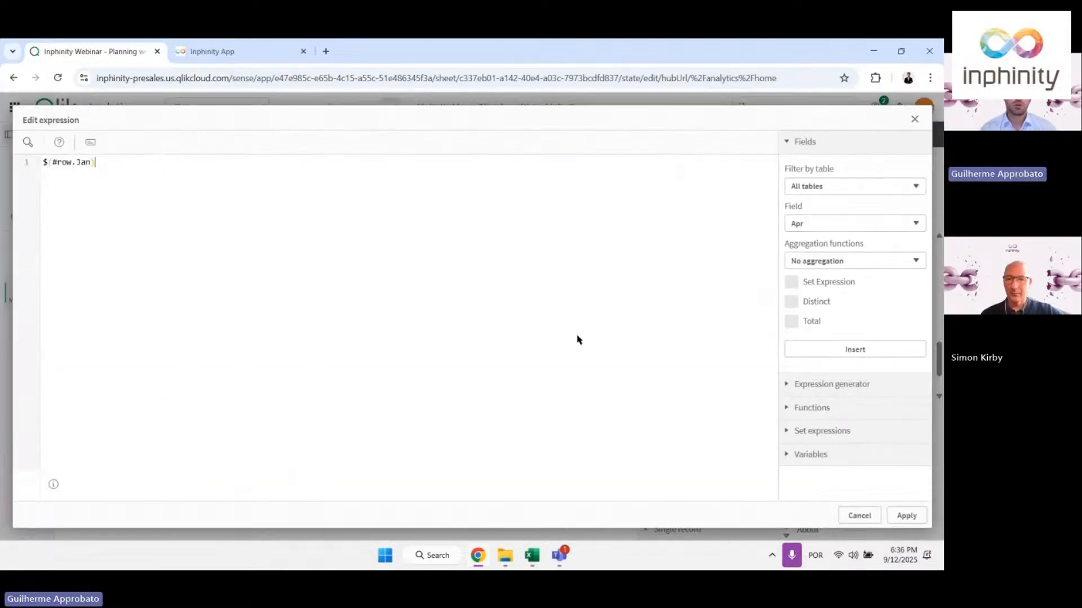
{"action": "type", "text": "+"}
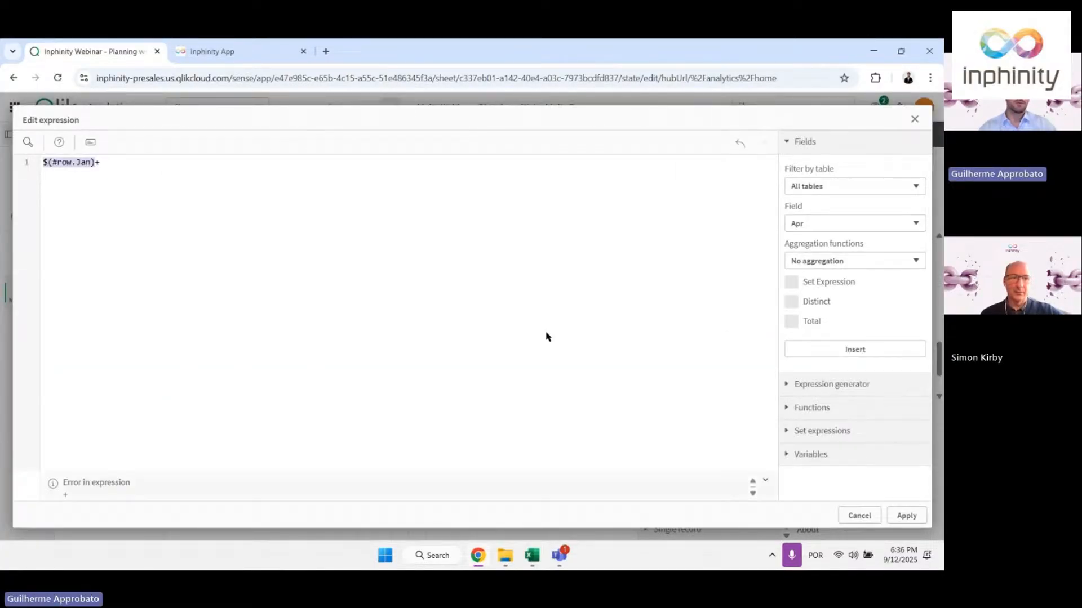
Complete the Total field's formula as $(#row.Jan)+$(#row.Feb)+$(#row.Mar) and apply it
{"action": "type", "text": "$(#row.Jan)"}
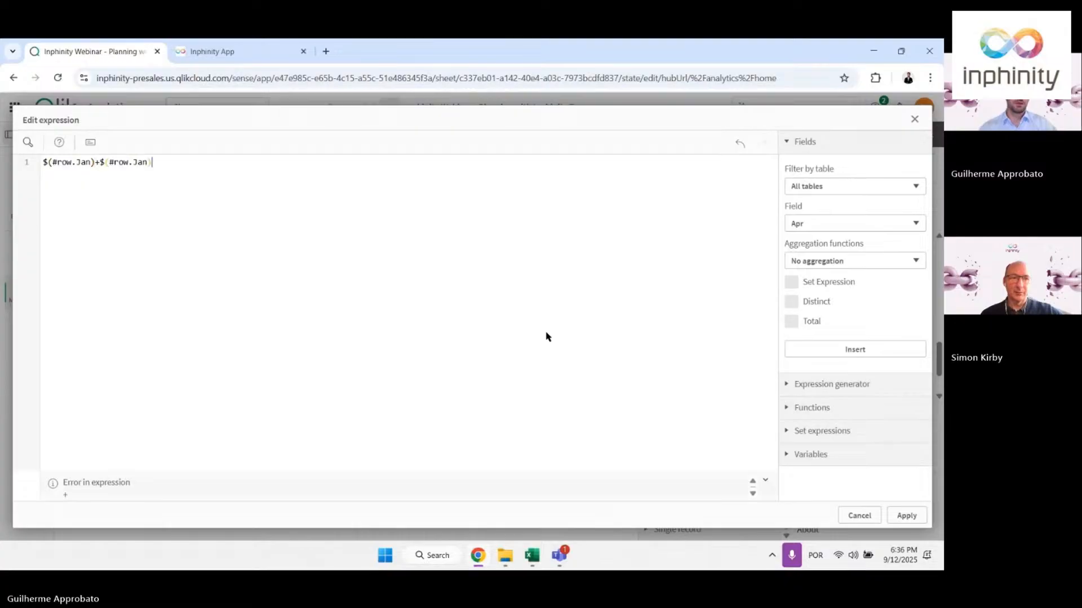
{"action": "type", "text": "Feb"}
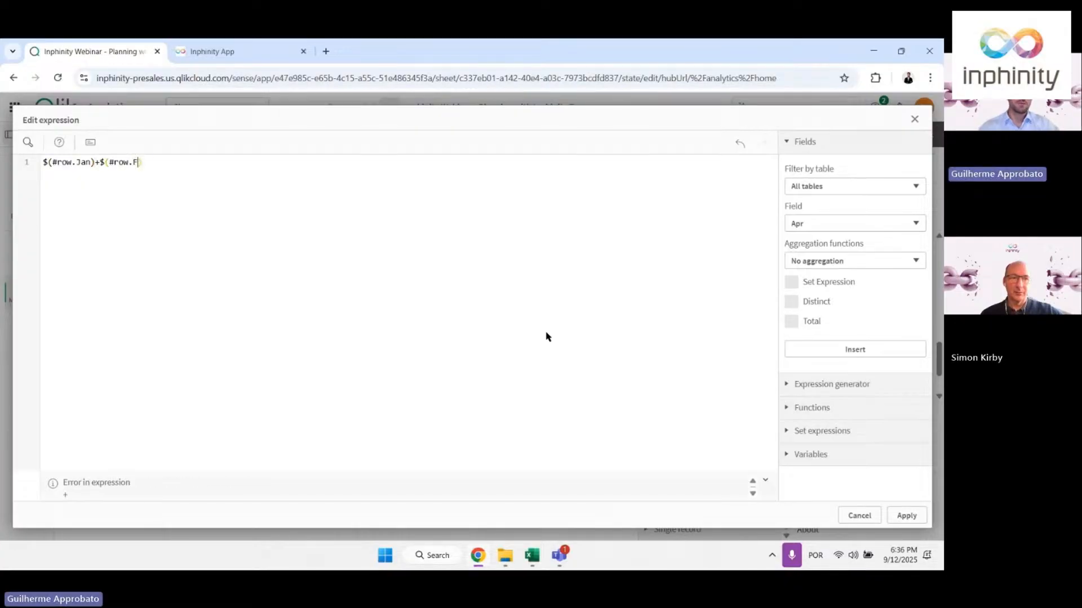
{"action": "key", "text": "End"}
{"action": "type", "text": "+"}
{"action": "type", "text": "$(#row.Jan)"}
{"action": "key", "text": "Left"}
{"action": "key", "text": "shift+Left"}
{"action": "key", "text": "shift+Left"}
{"action": "key", "text": "shift+Left"}
{"action": "type", "text": "Mar"}
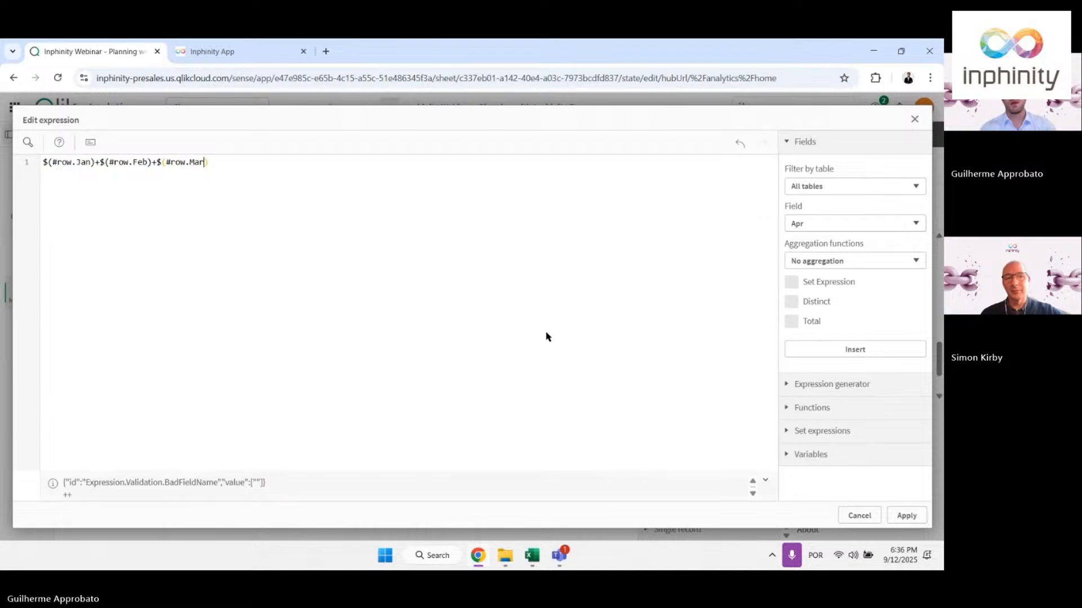
{"action": "left_click", "coordinate": [906, 515]}
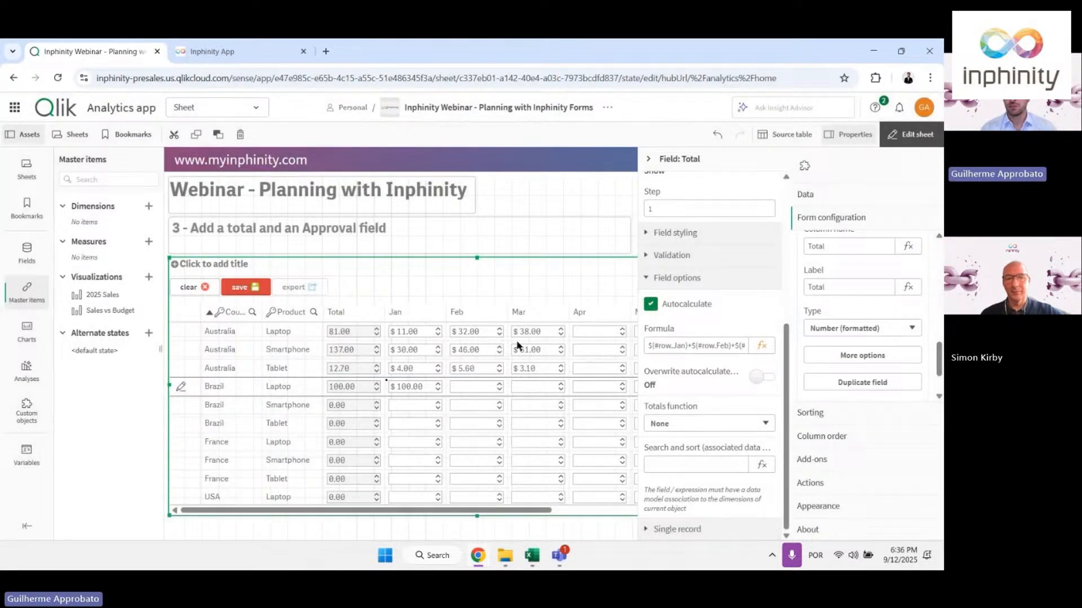
Leave sheet editing and discard the unsaved January entry for Brazil Laptop in the form
{"action": "left_click", "coordinate": [908, 134]}
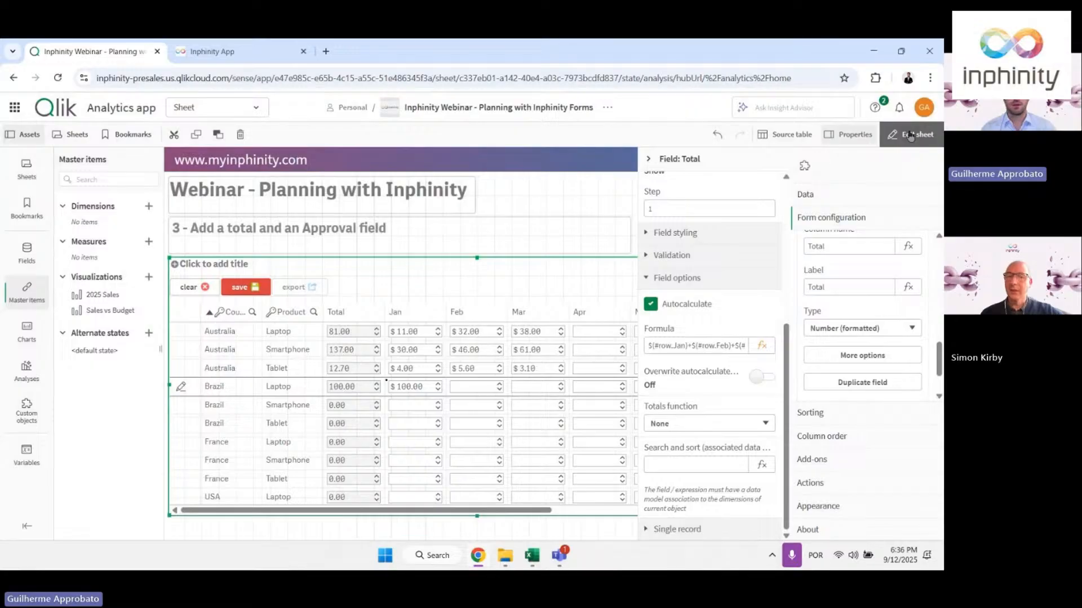
{"action": "scroll", "coordinate": [183, 314], "scroll_direction": "up", "scroll_amount": 3}
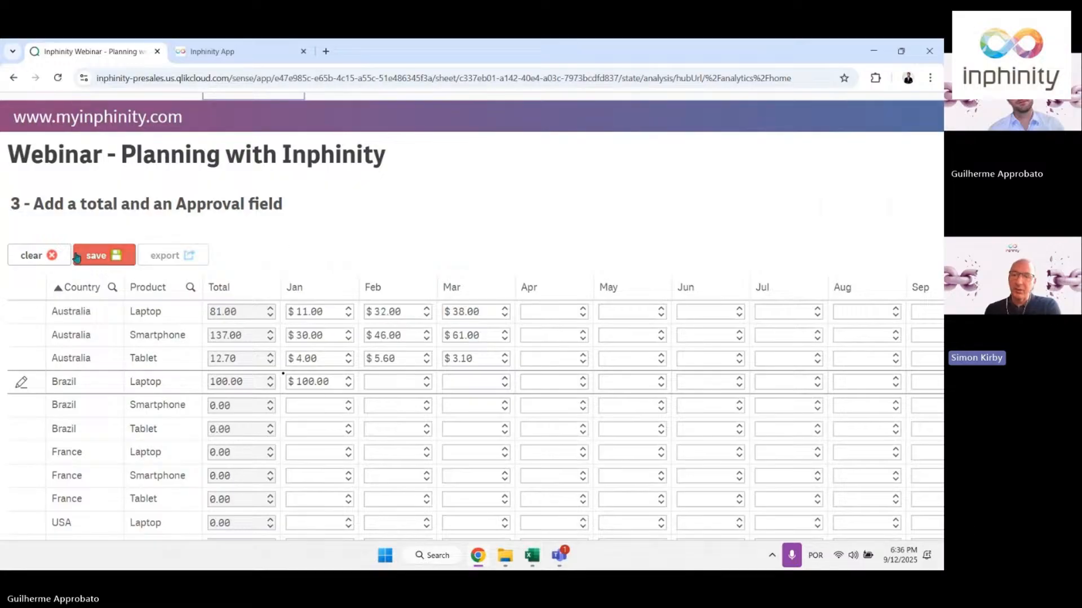
{"action": "left_click", "coordinate": [45, 261]}
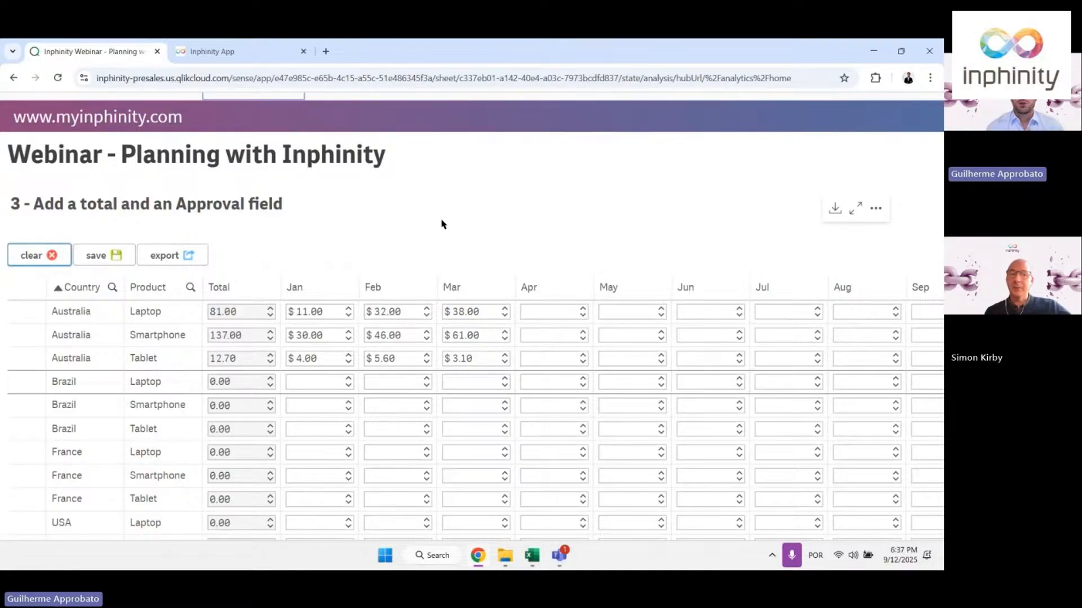
Test the Total calculation with 1000 in April for Australia Laptop, and discard the entry
{"action": "left_click", "coordinate": [534, 315]}
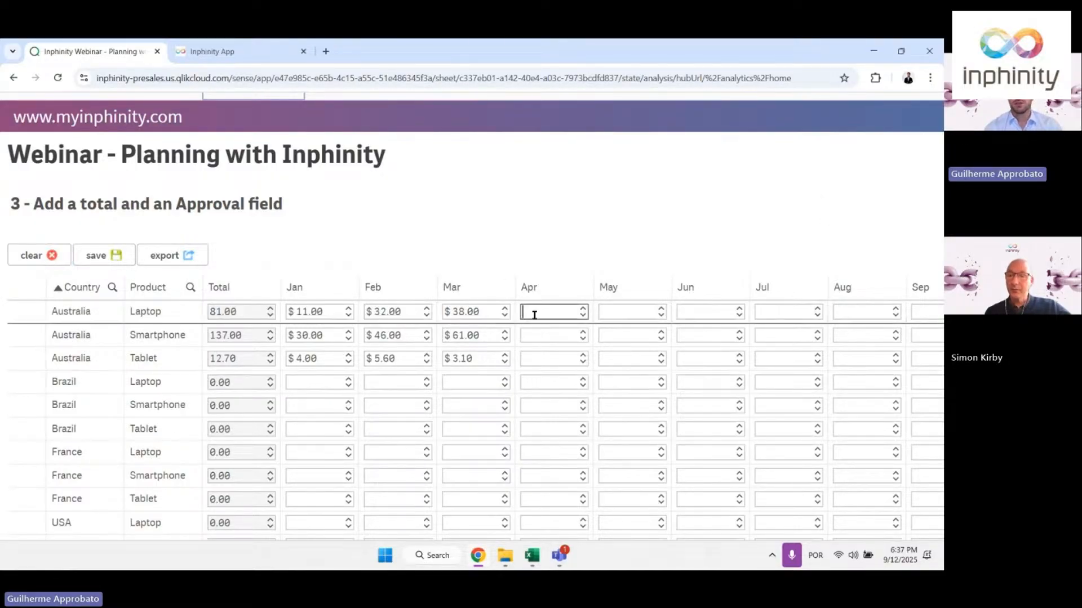
{"action": "type", "text": "1000"}
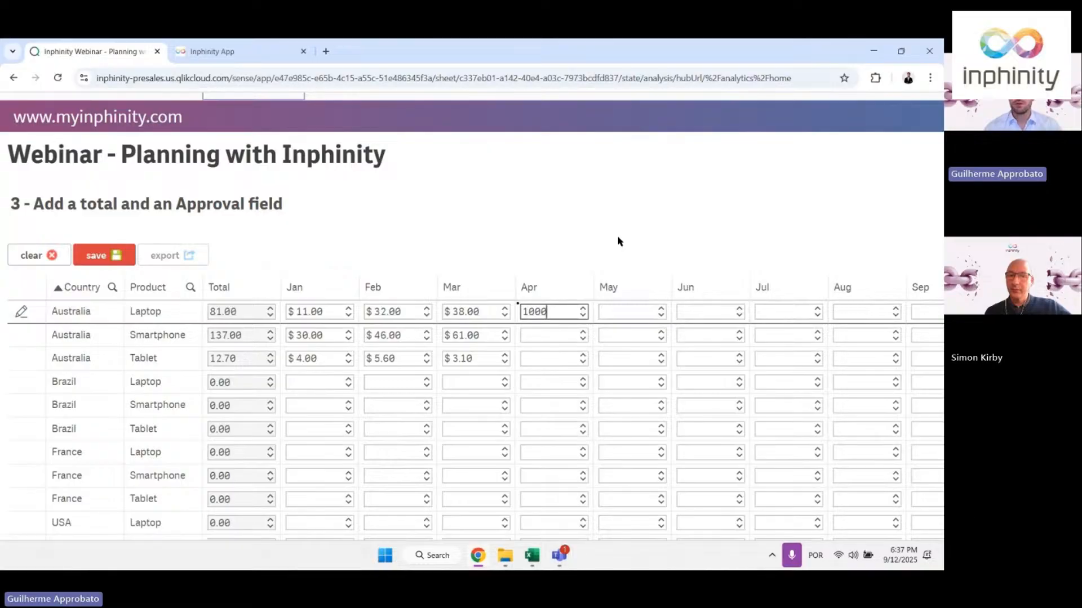
{"action": "left_click", "coordinate": [624, 236]}
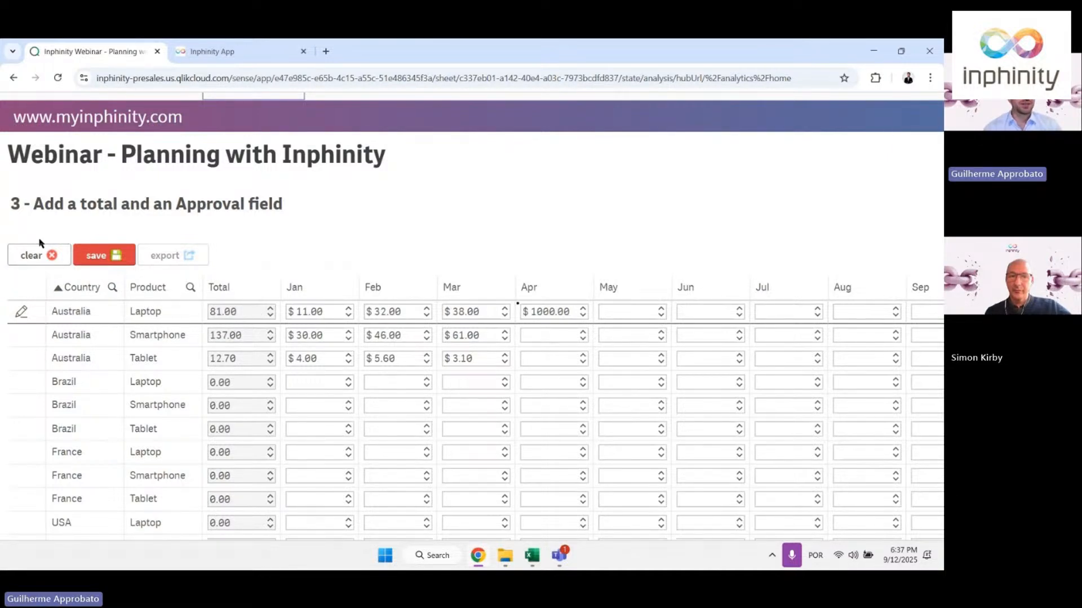
{"action": "left_click", "coordinate": [36, 254]}
Test the Total calculation with 1000 in March for Australia Laptop, and discard the entry
{"action": "left_click", "coordinate": [448, 316]}
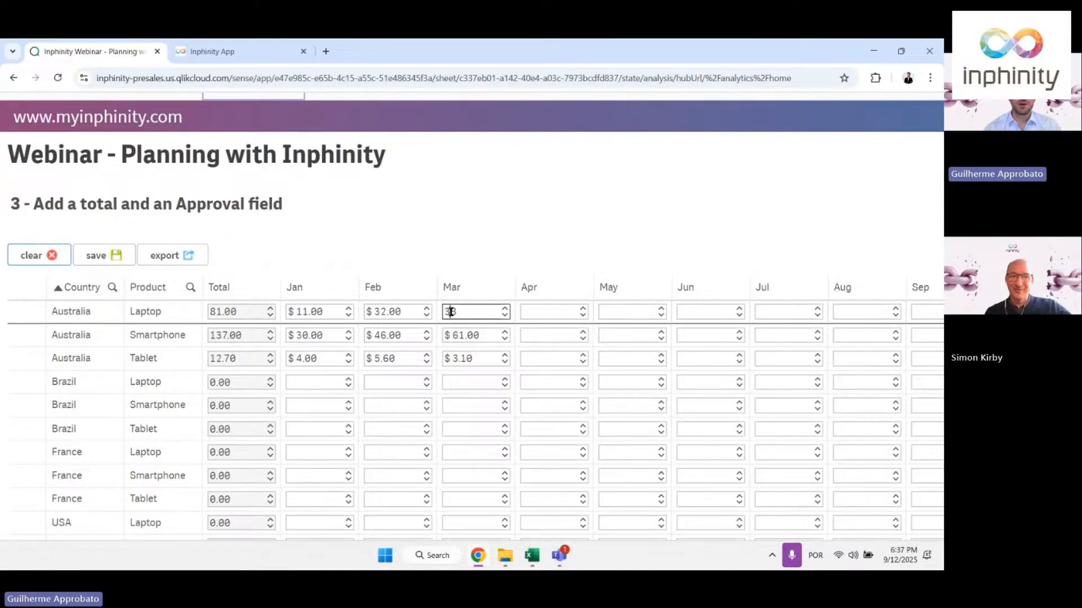
{"action": "type", "text": "1000"}
{"action": "key", "text": "Return"}
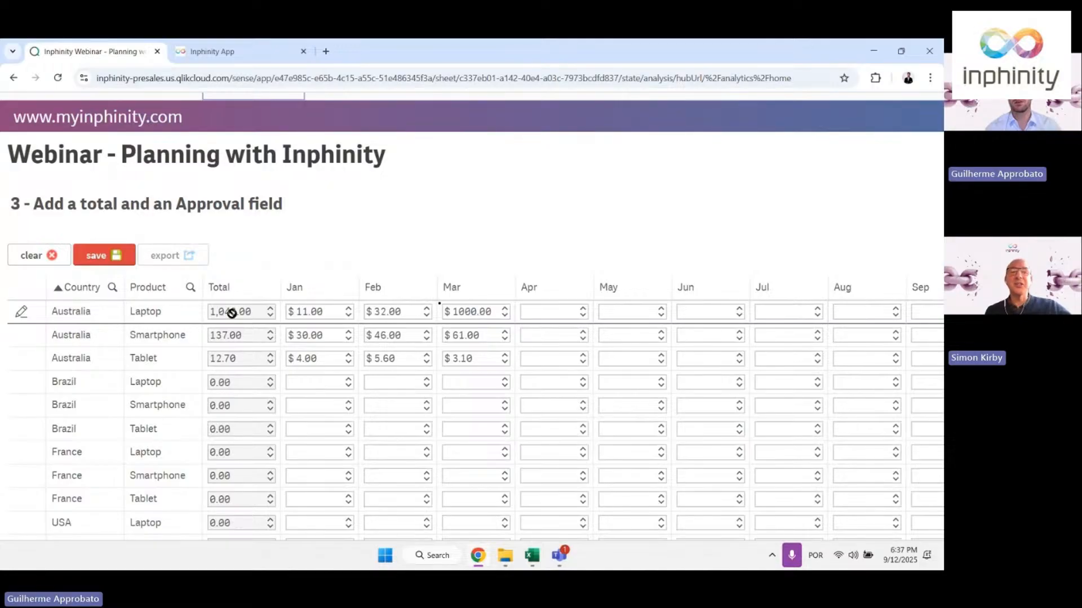
{"action": "left_click", "coordinate": [42, 261]}
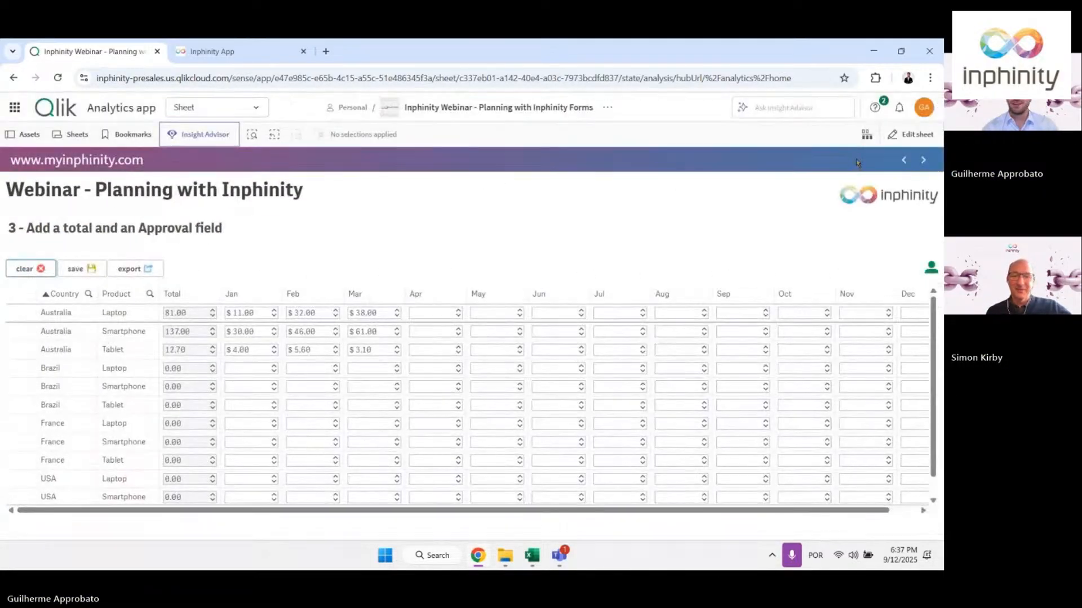
Return to editing the sheet and review the autocalculation formula in the Total field's detailed settings
{"action": "left_click", "coordinate": [903, 135]}
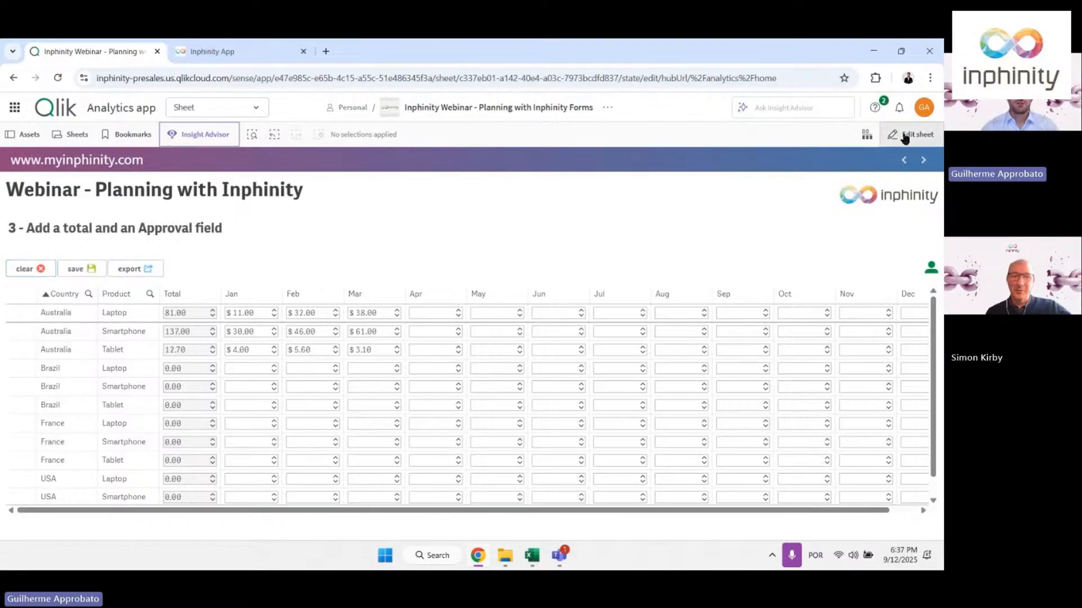
{"action": "scroll", "coordinate": [885, 342], "scroll_direction": "down", "scroll_amount": 3}
{"action": "scroll", "coordinate": [884, 342], "scroll_direction": "down", "scroll_amount": 5}
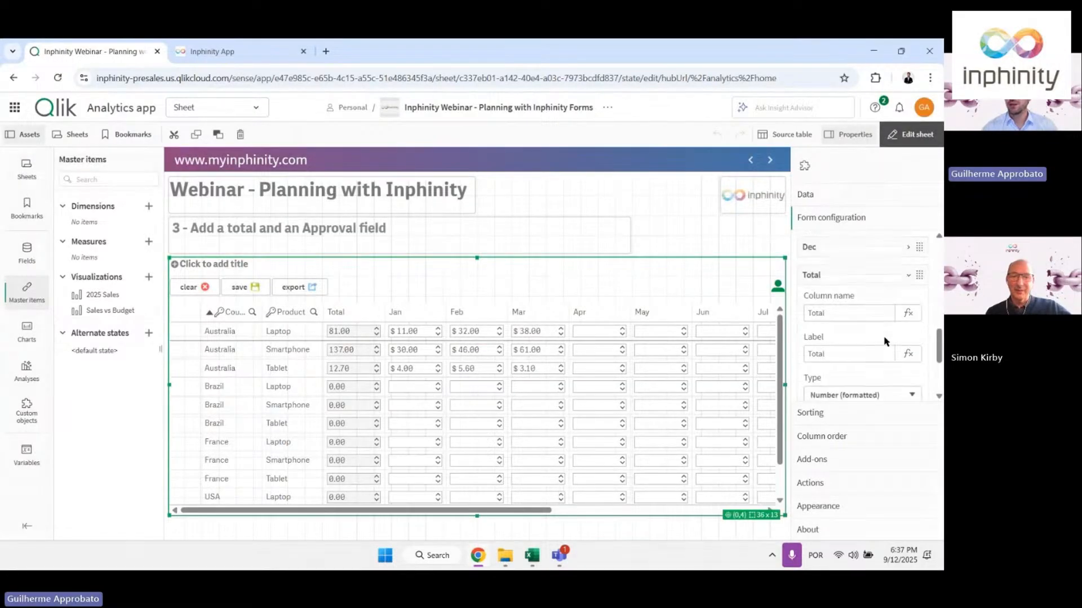
{"action": "left_click", "coordinate": [862, 289]}
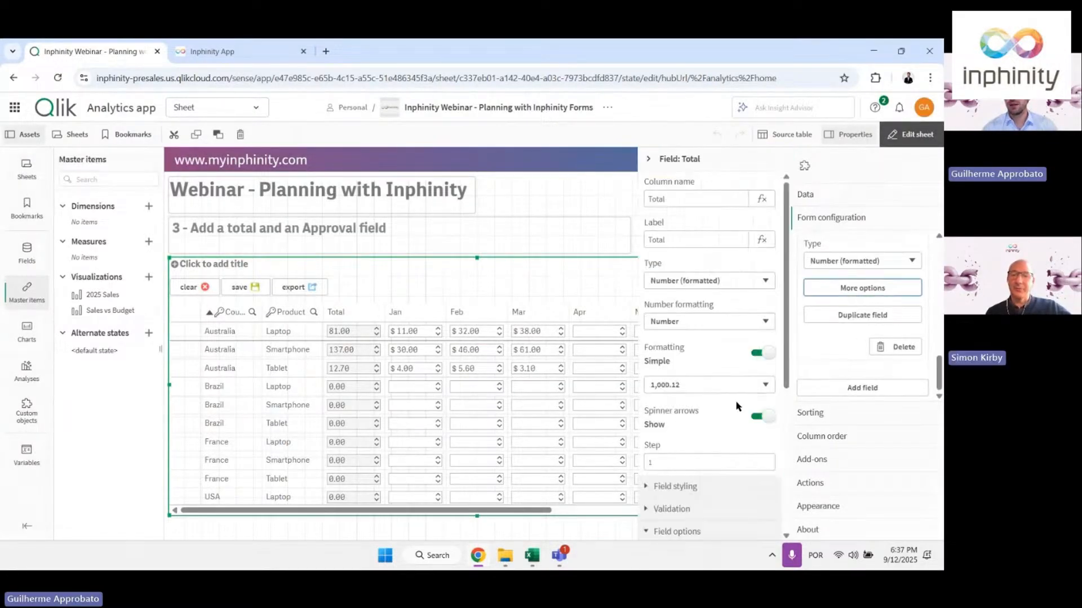
{"action": "scroll", "coordinate": [736, 406], "scroll_direction": "down", "scroll_amount": 5}
{"action": "left_click", "coordinate": [761, 348]}
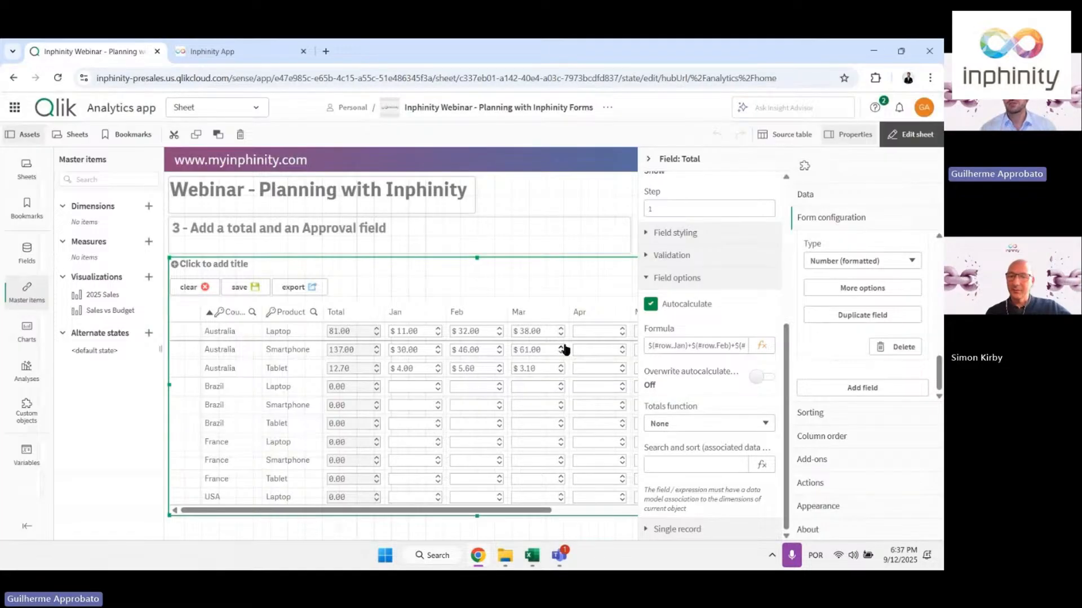
{"action": "left_click", "coordinate": [692, 160]}
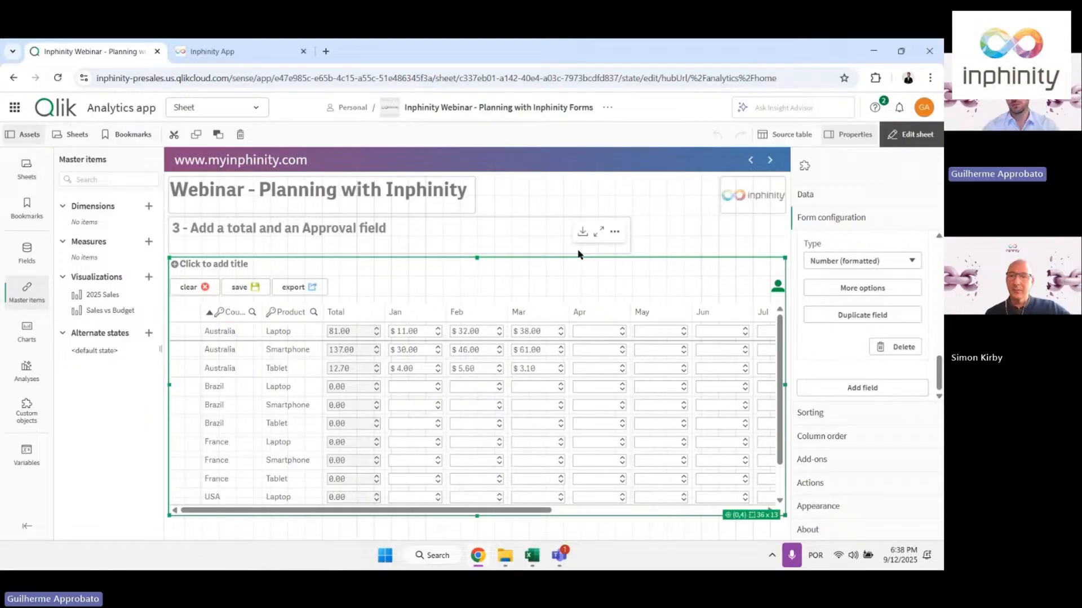
Collapse the Total field's configuration and look over the field types that can be added to the form
{"action": "scroll", "coordinate": [878, 279], "scroll_direction": "up", "scroll_amount": 2}
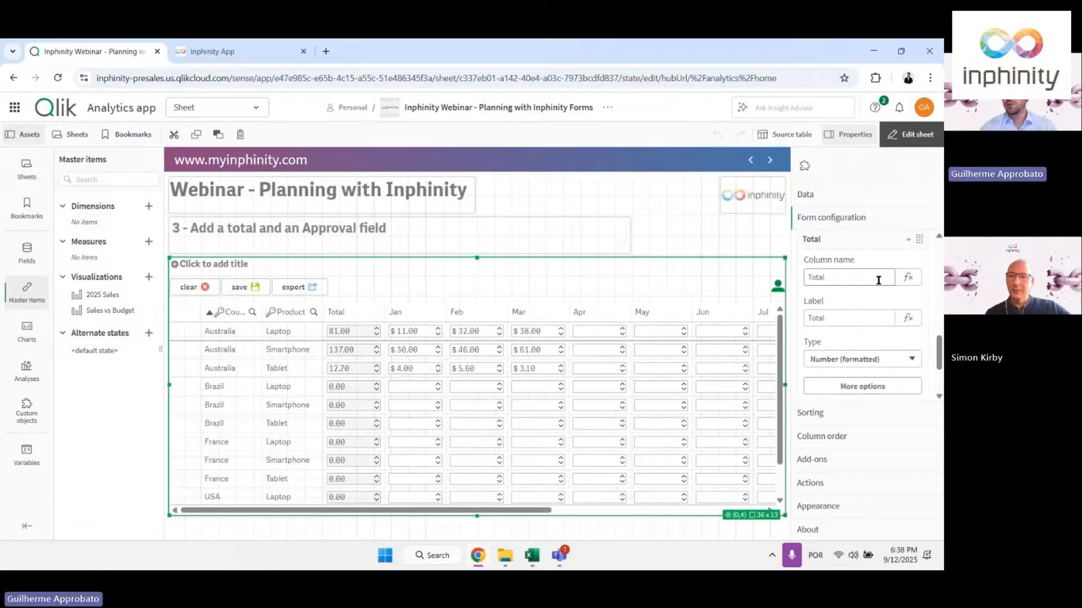
{"action": "left_click", "coordinate": [880, 246]}
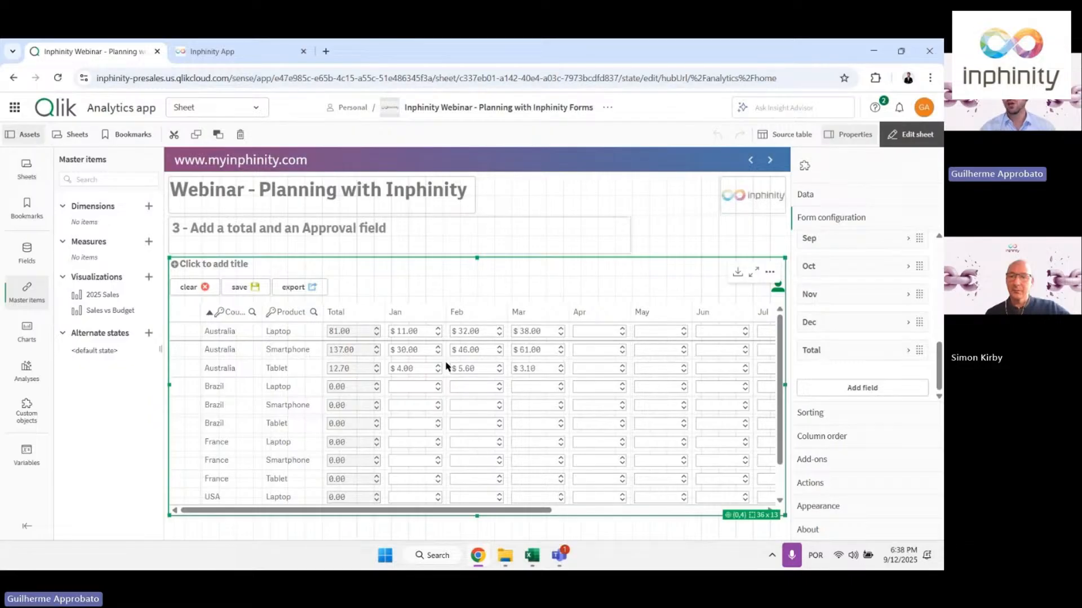
{"action": "left_click", "coordinate": [824, 388]}
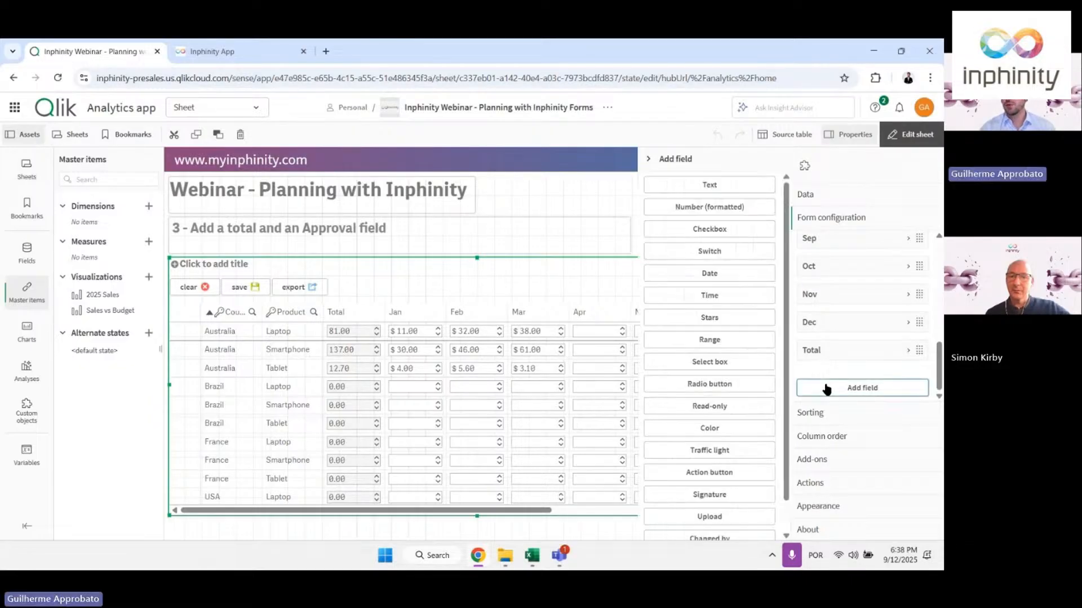
{"action": "left_click", "coordinate": [703, 170]}
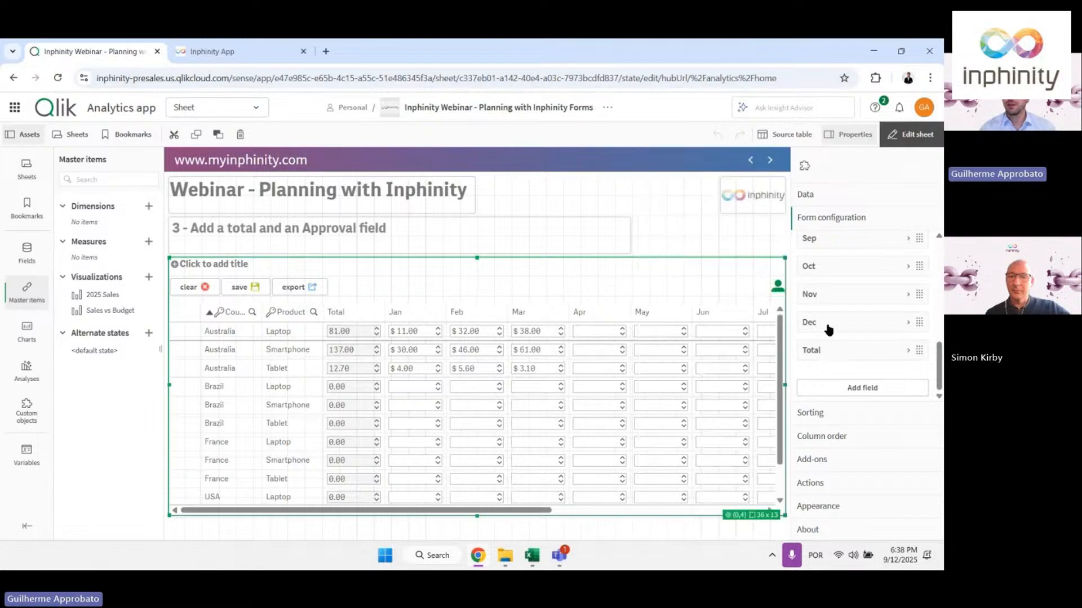
Open the Jan field's detailed settings at its edit mode option
{"action": "scroll", "coordinate": [828, 325], "scroll_direction": "up", "scroll_amount": 3}
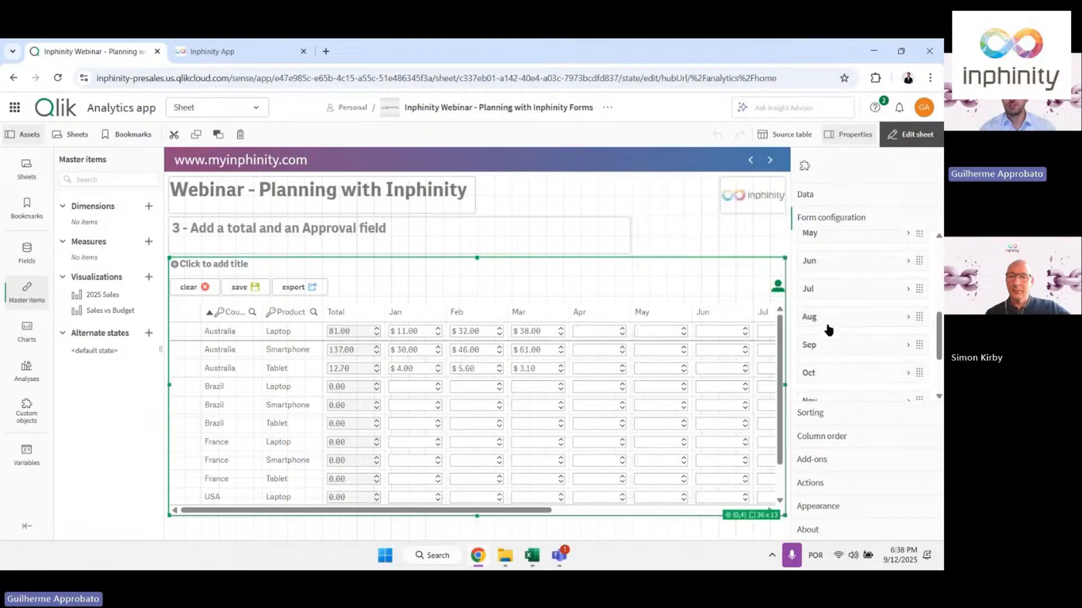
{"action": "scroll", "coordinate": [854, 290], "scroll_direction": "up", "scroll_amount": 3}
{"action": "left_click", "coordinate": [854, 278]}
{"action": "scroll", "coordinate": [852, 349], "scroll_direction": "down", "scroll_amount": 2}
{"action": "left_click", "coordinate": [868, 335]}
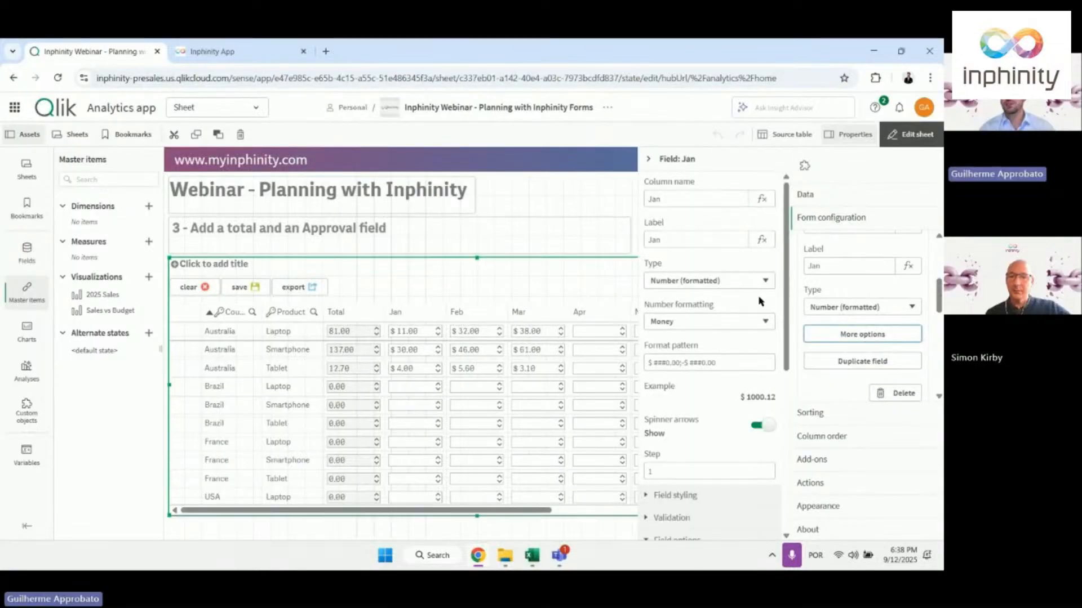
{"action": "scroll", "coordinate": [697, 445], "scroll_direction": "down", "scroll_amount": 5}
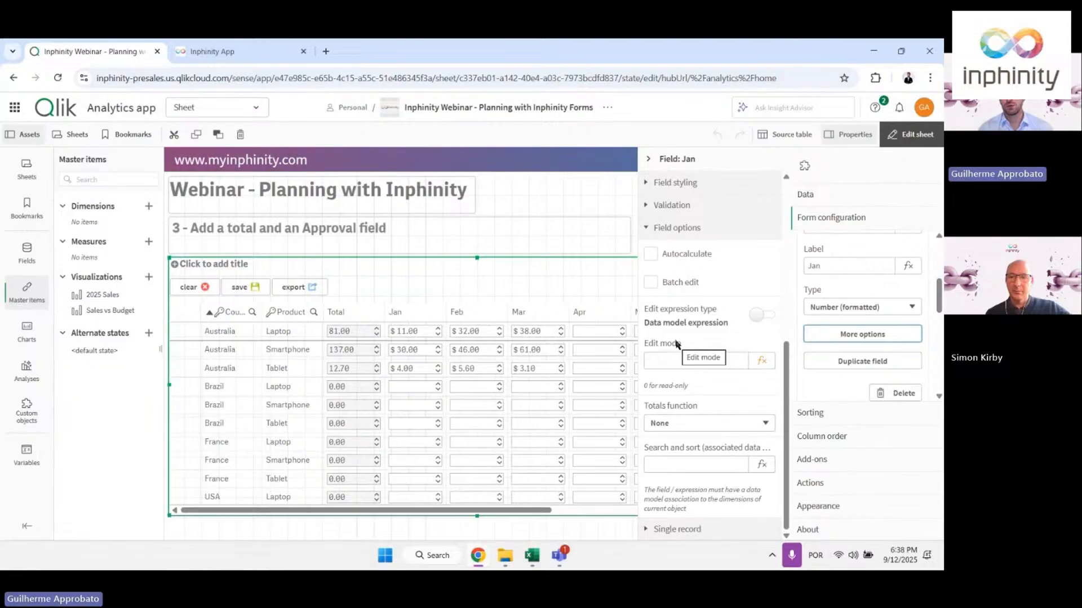
Make the Jan field read-only for all rows by setting its edit mode to 0
{"action": "left_click", "coordinate": [762, 361]}
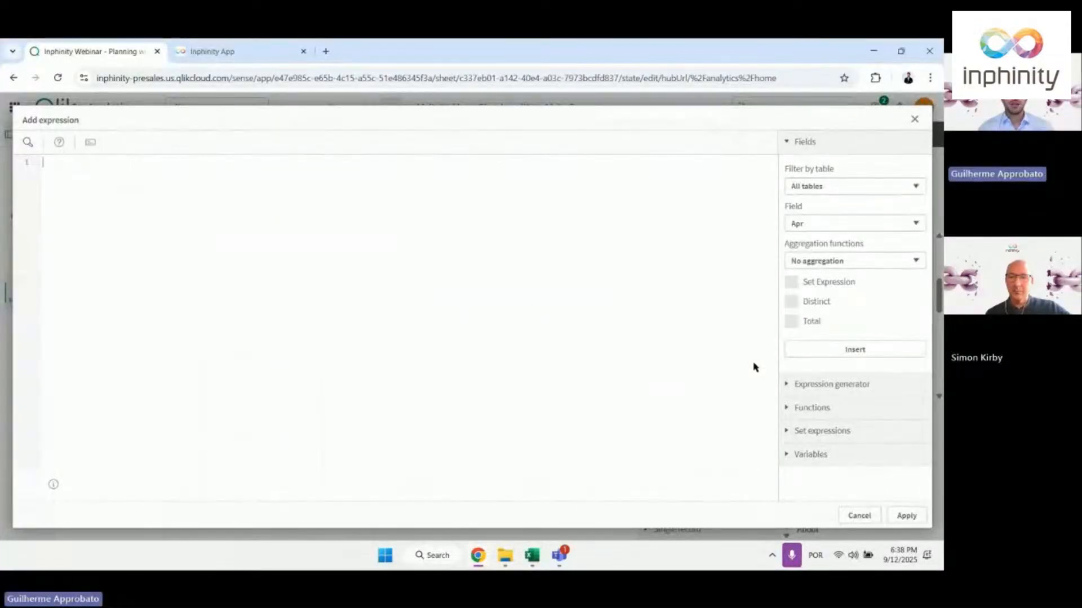
{"action": "key", "text": "Escape"}
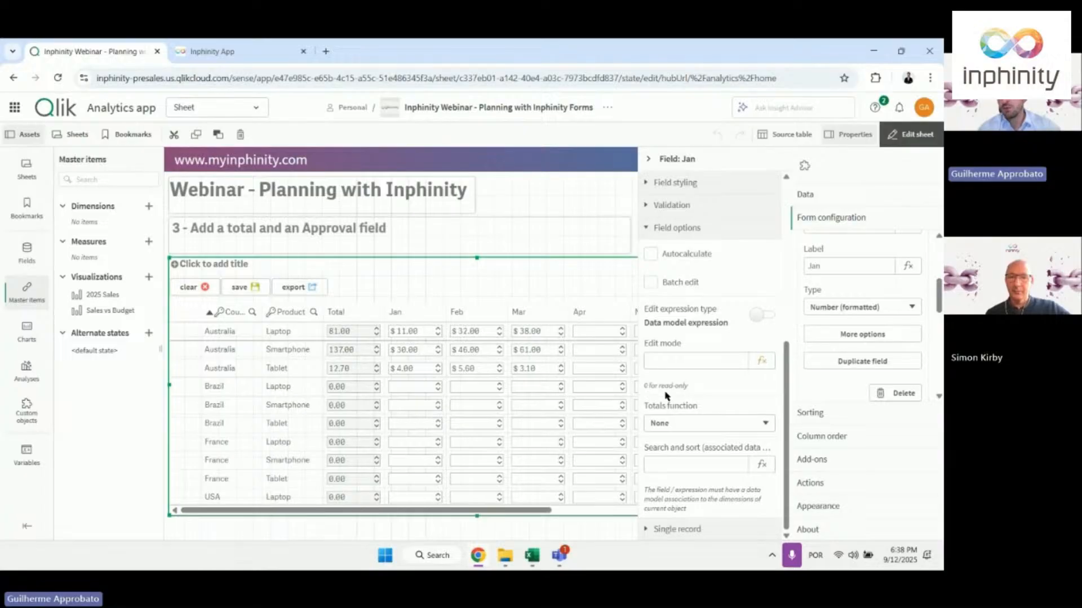
{"action": "left_click", "coordinate": [678, 361]}
{"action": "type", "text": "0"}
{"action": "key", "text": "Tab"}
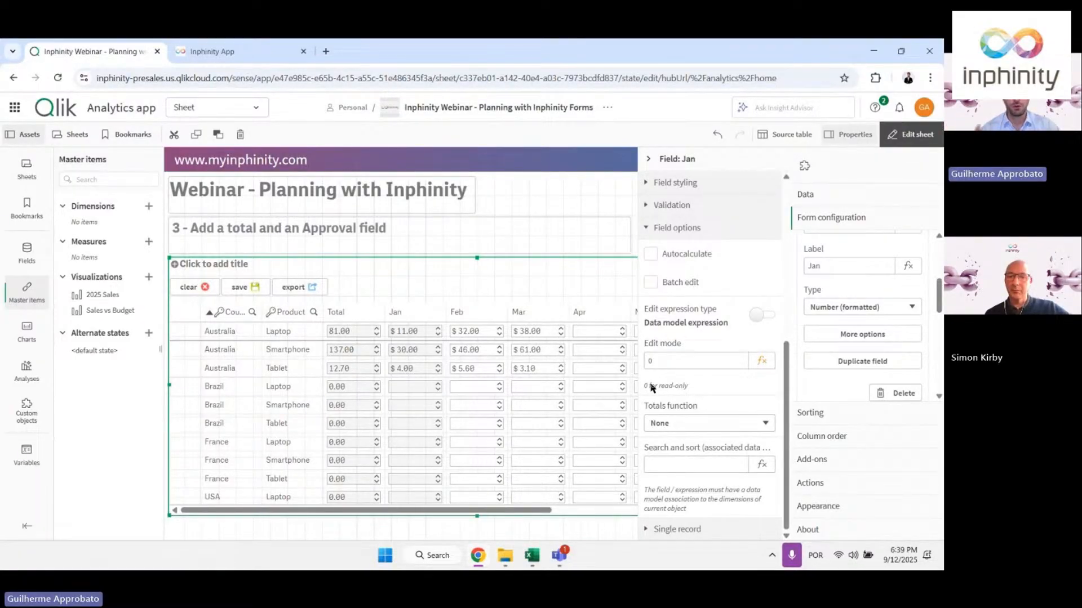
Set the Jan field's edit mode expression to if(Country='Brazil', 0 , 1) and apply it
{"action": "left_click", "coordinate": [761, 363]}
{"action": "type", "text": "if("}
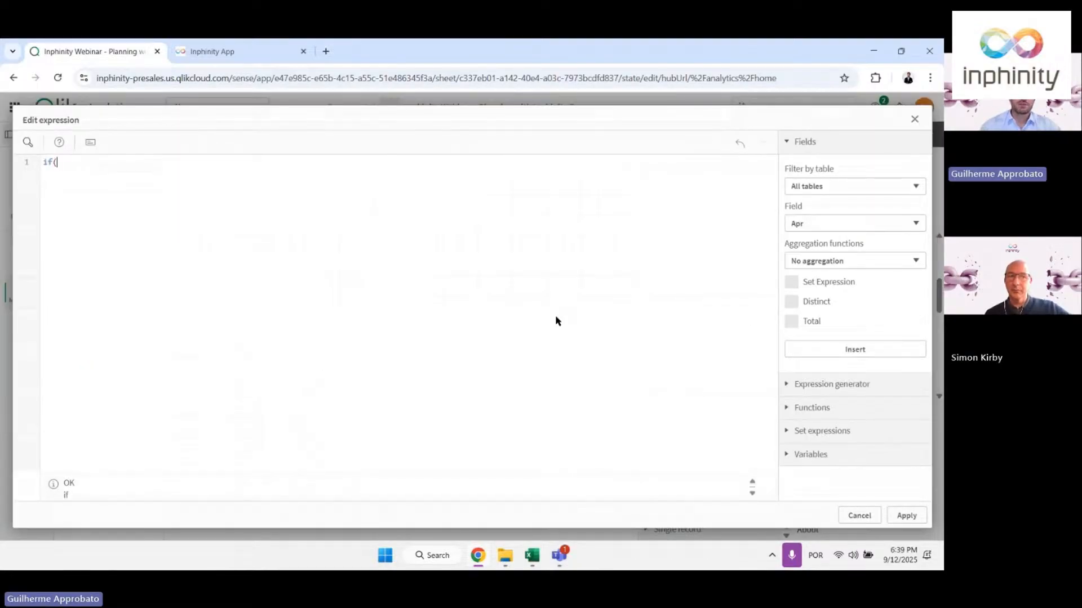
{"action": "type", "text": "Country="}
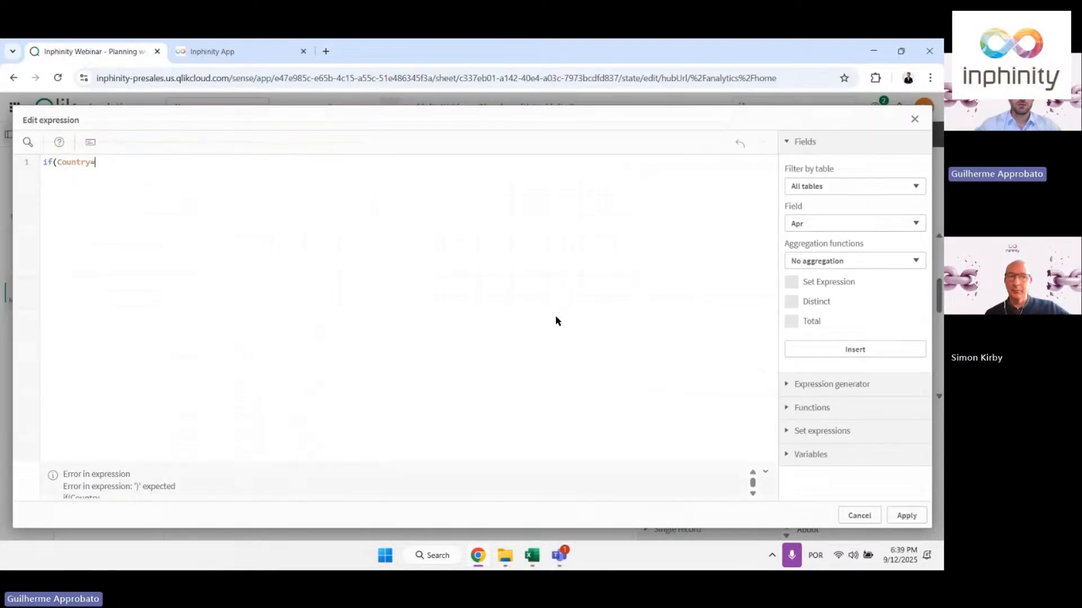
{"action": "type", "text": "'Brazil', 0 , 1"}
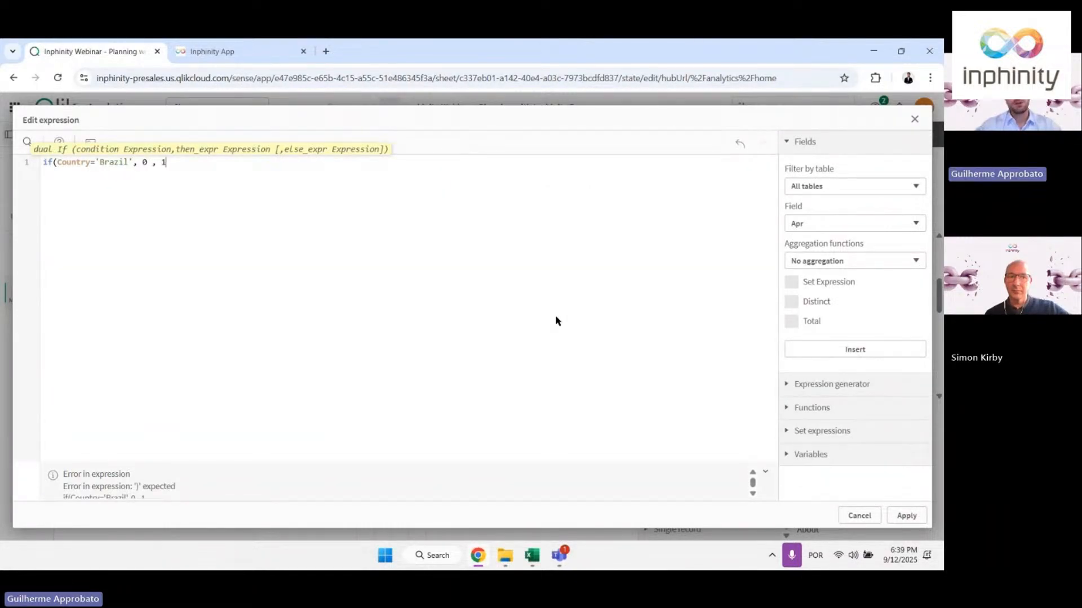
{"action": "type", "text": ")"}
{"action": "left_click", "coordinate": [906, 515]}
Leave sheet editing and examine which January cells are editable for the Brazil rows
{"action": "key", "text": "ctrl+e"}
{"action": "scroll", "coordinate": [237, 395], "scroll_direction": "up", "scroll_amount": 3, "text": "ctrl"}
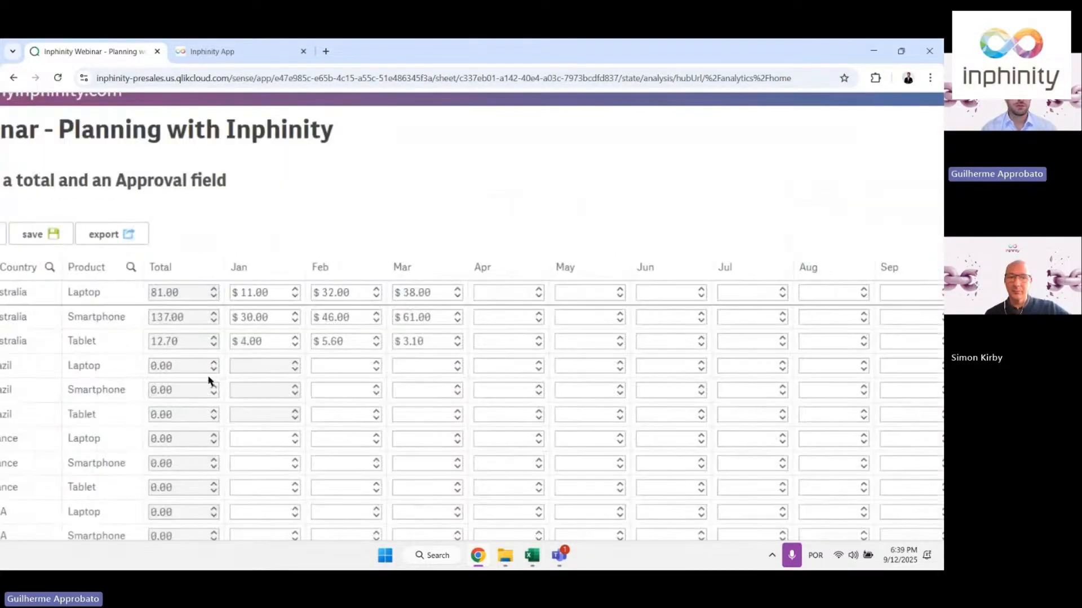
{"action": "scroll", "coordinate": [253, 390], "scroll_direction": "left", "scroll_amount": 1}
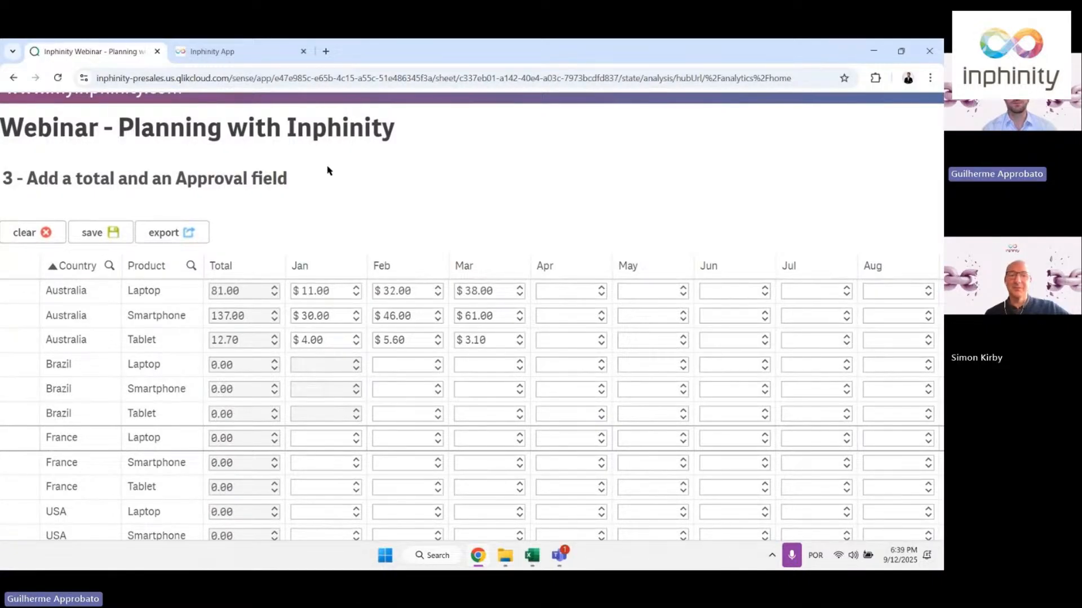
{"action": "scroll", "coordinate": [330, 170], "scroll_direction": "down", "scroll_amount": 2}
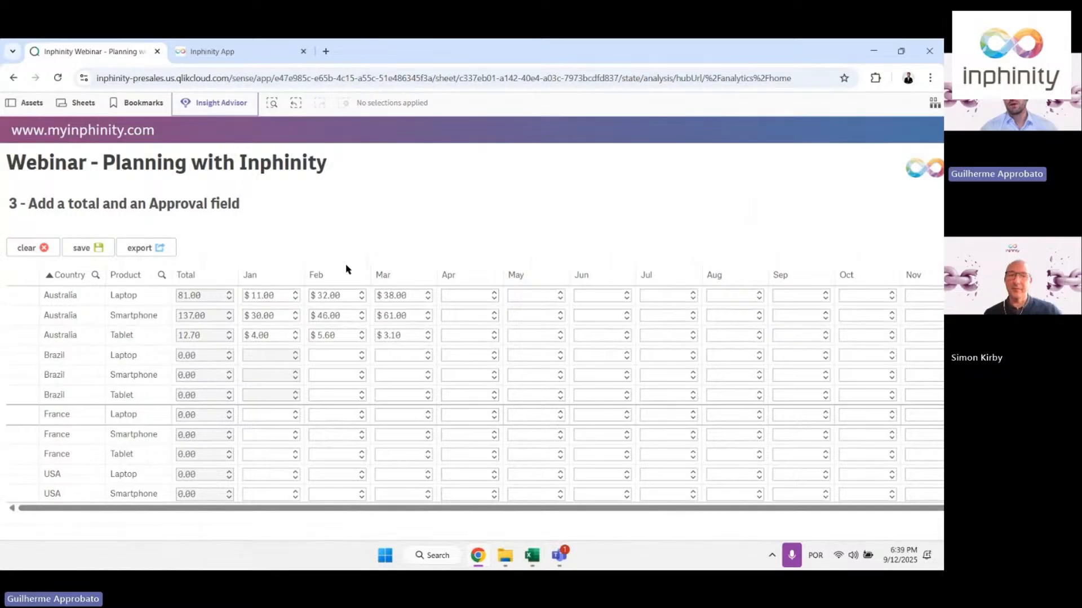
{"action": "scroll", "coordinate": [823, 163], "scroll_direction": "down", "scroll_amount": 2}
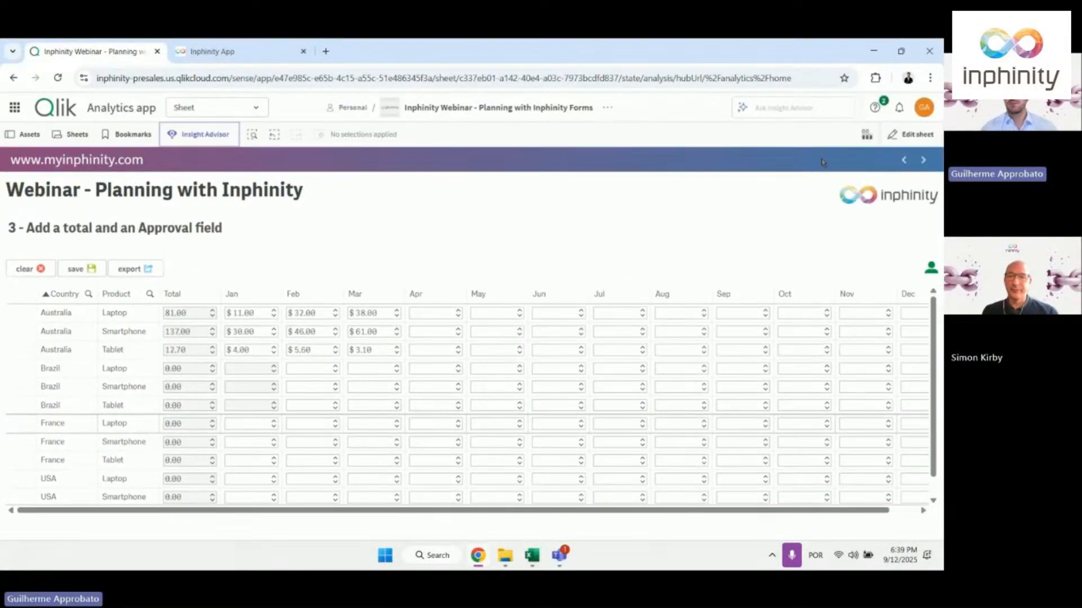
Reopen the sheet for editing, clear the Jan field's edit mode expression and switch its edit expression type to form field expression
{"action": "left_click", "coordinate": [920, 131]}
{"action": "scroll", "coordinate": [860, 385], "scroll_direction": "down", "scroll_amount": 3}
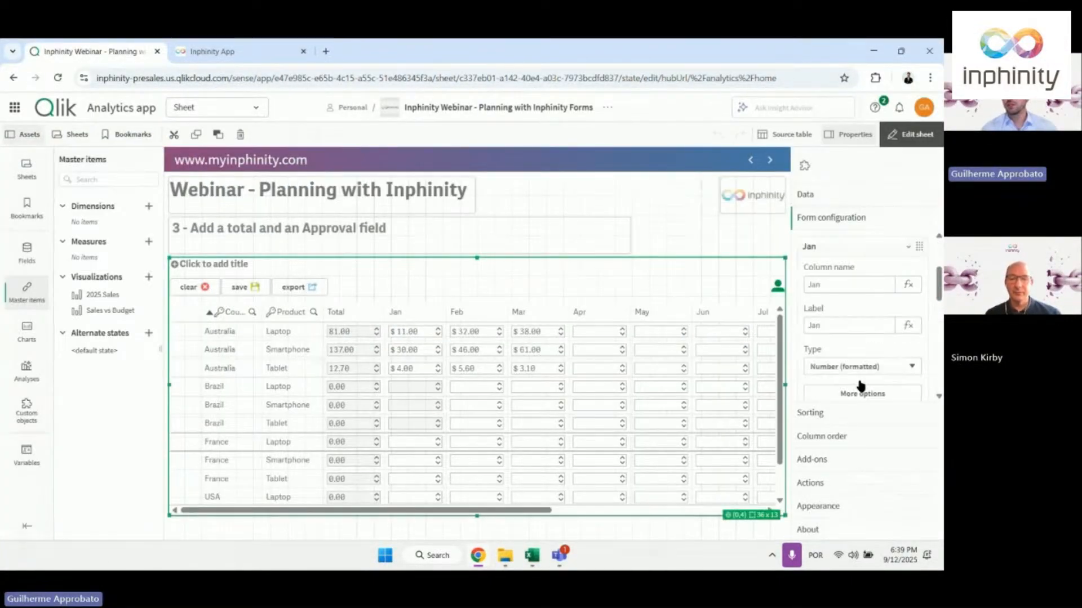
{"action": "left_click", "coordinate": [862, 350]}
{"action": "scroll", "coordinate": [720, 377], "scroll_direction": "down", "scroll_amount": 5}
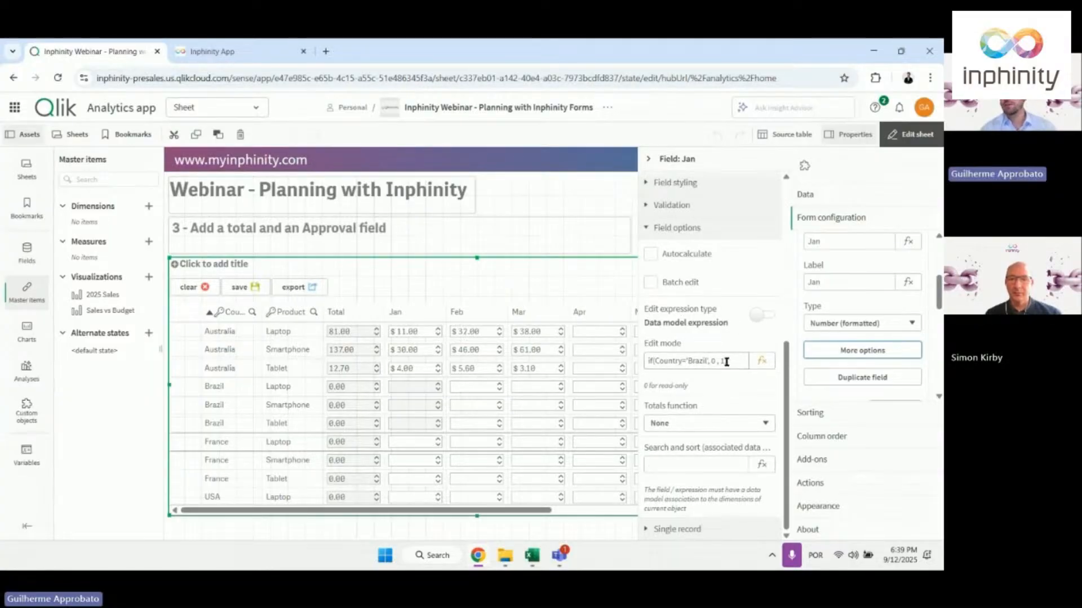
{"action": "left_click_drag", "start_coordinate": [727, 361], "coordinate": [569, 363]}
{"action": "key", "text": "BackSpace"}
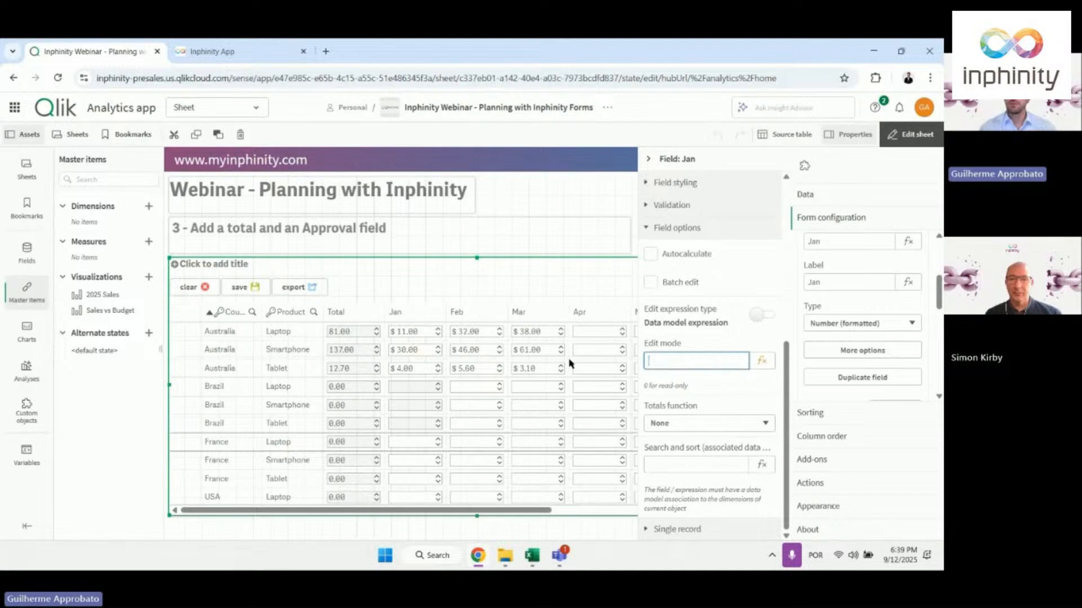
{"action": "left_click", "coordinate": [758, 316]}
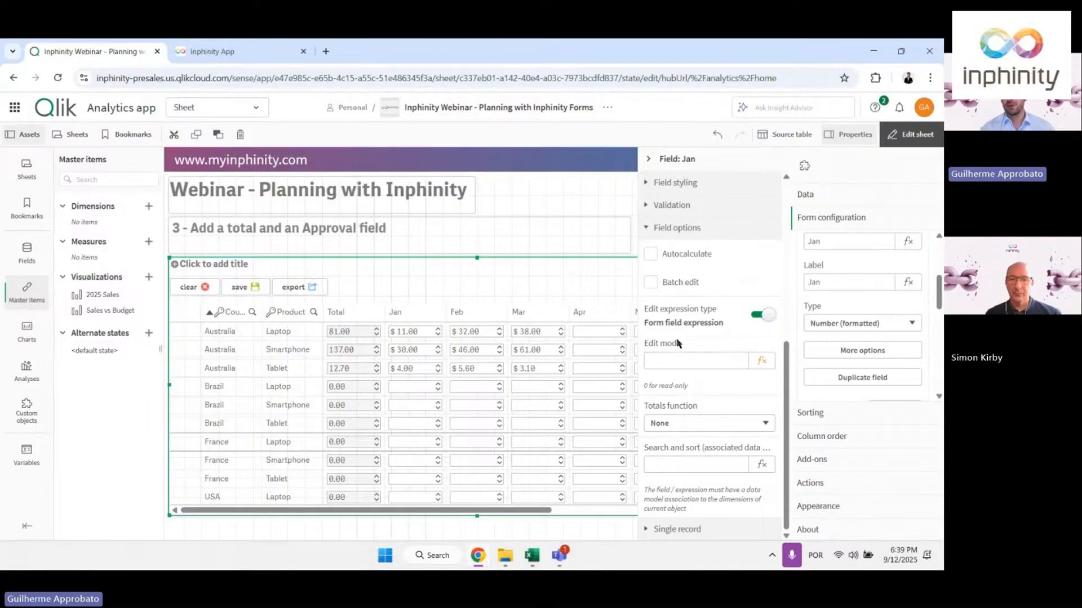
{"action": "left_click", "coordinate": [715, 161]}
Add a new checkbox field after Total in the form configuration
{"action": "scroll", "coordinate": [823, 239], "scroll_direction": "up", "scroll_amount": 1}
{"action": "left_click", "coordinate": [846, 285]}
{"action": "scroll", "coordinate": [848, 319], "scroll_direction": "down", "scroll_amount": 4}
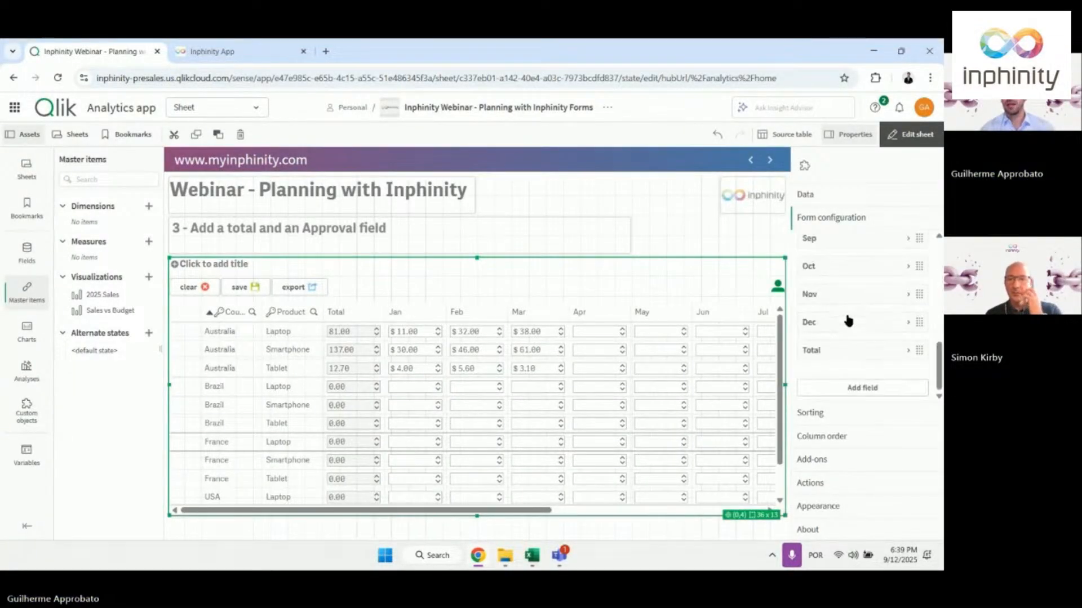
{"action": "left_click", "coordinate": [850, 388]}
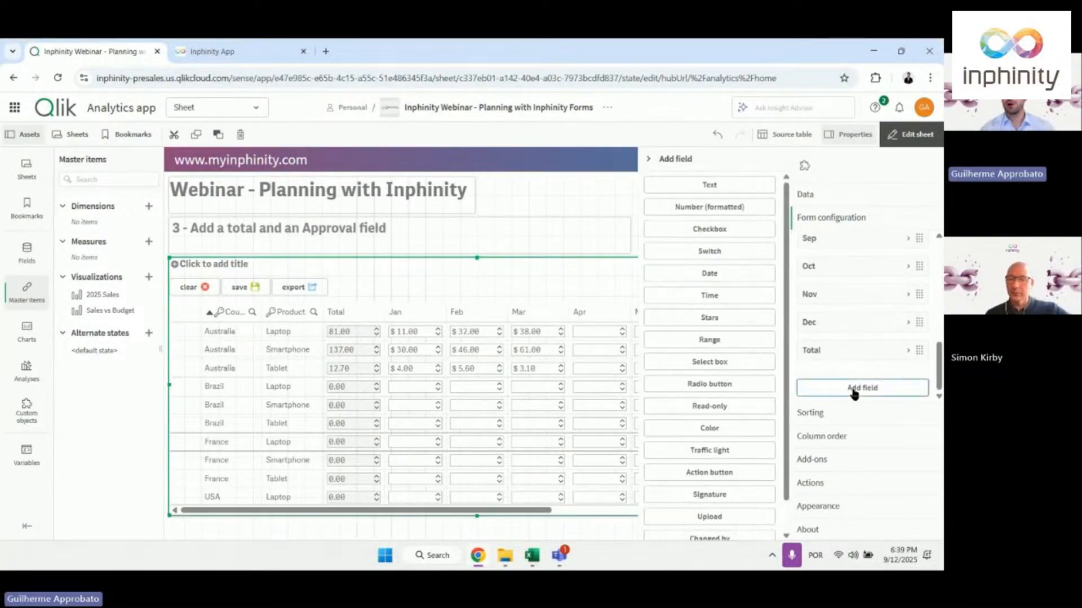
{"action": "left_click", "coordinate": [708, 231]}
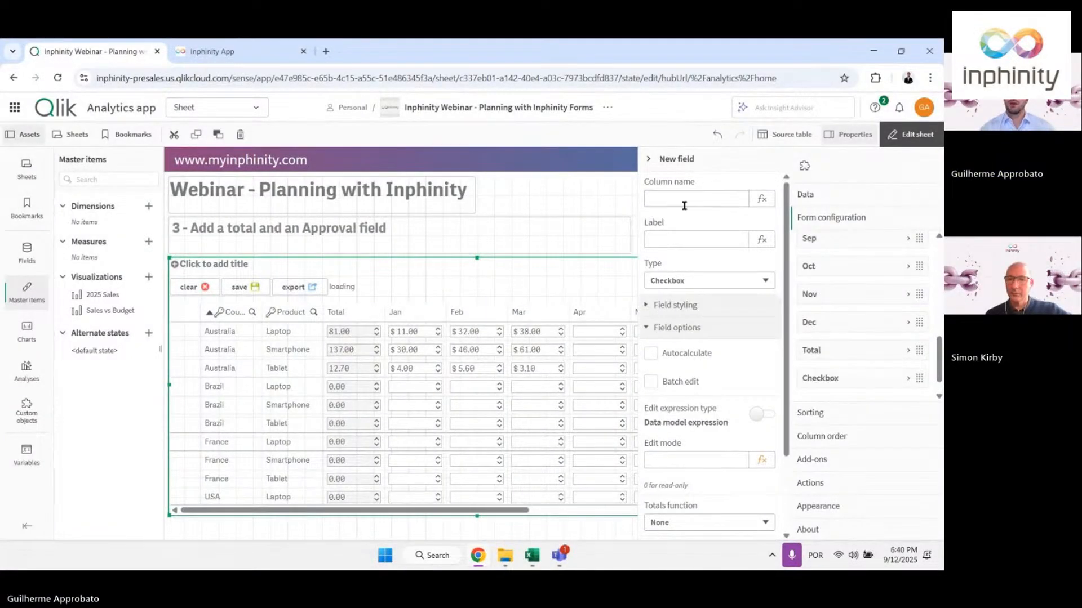
Set both the column name and the label of the new checkbox field to Approval
{"action": "left_click", "coordinate": [684, 205]}
{"action": "type", "text": "Approval"}
{"action": "key", "text": "Tab"}
{"action": "type", "text": "Approa"}
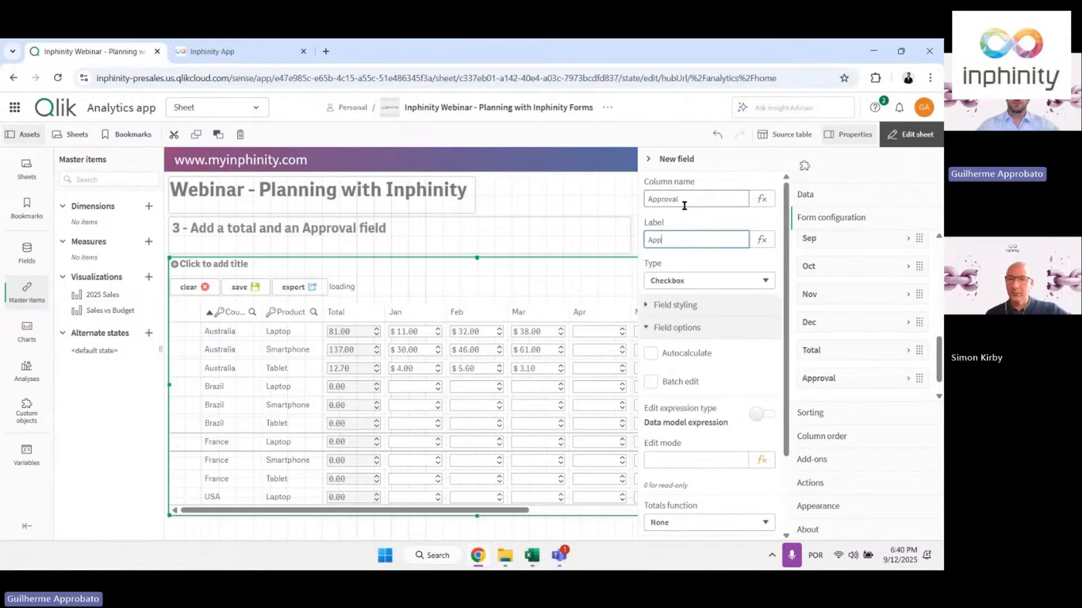
{"action": "type", "text": "val"}
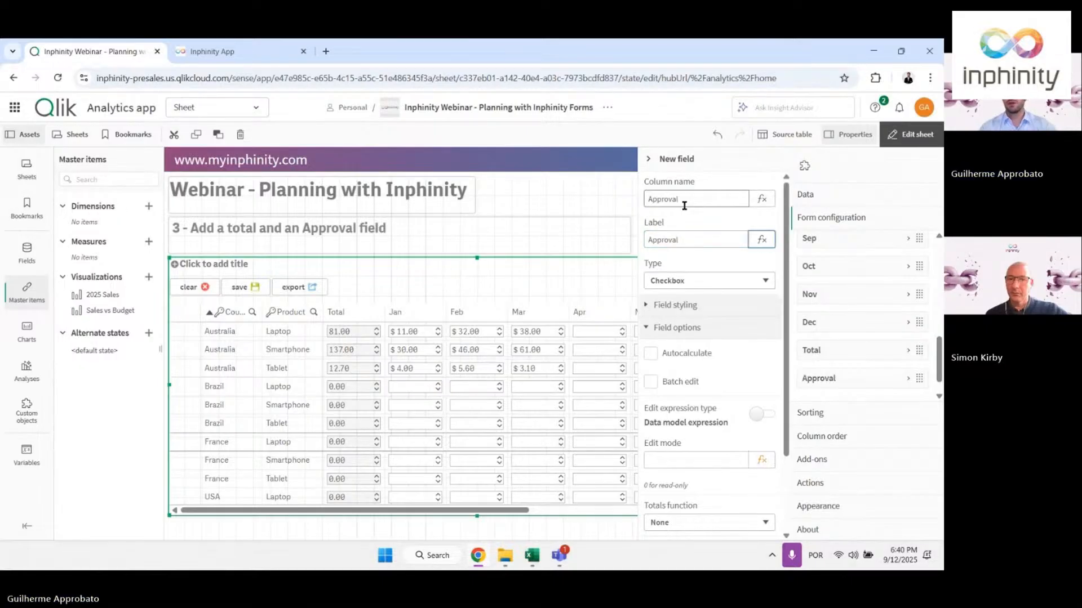
{"action": "left_click", "coordinate": [689, 158]}
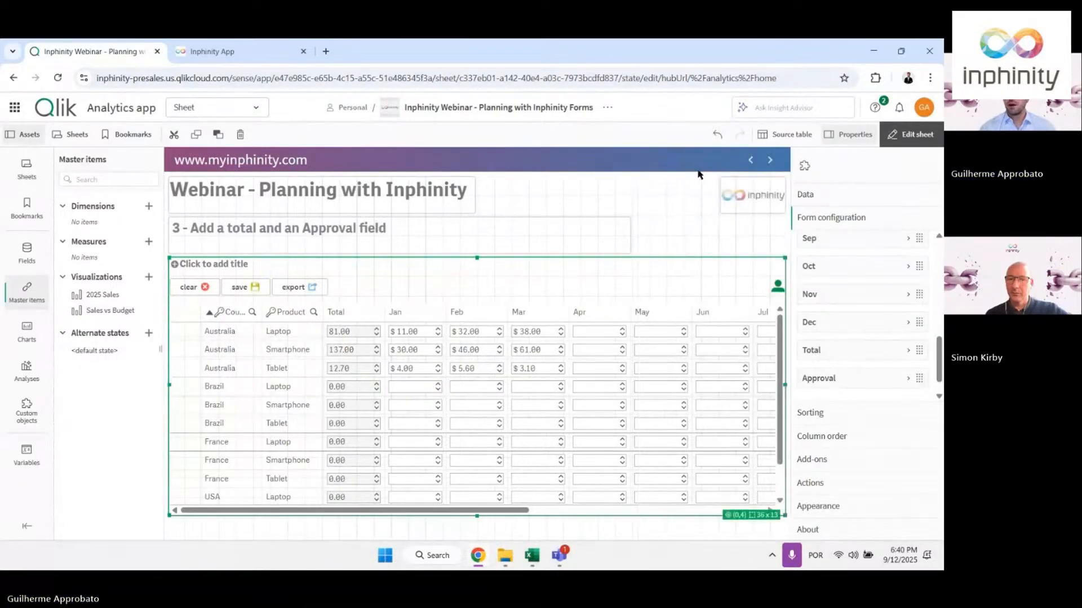
Move the Approval column to directly after Total, before Jan, in the column order
{"action": "left_click", "coordinate": [841, 442]}
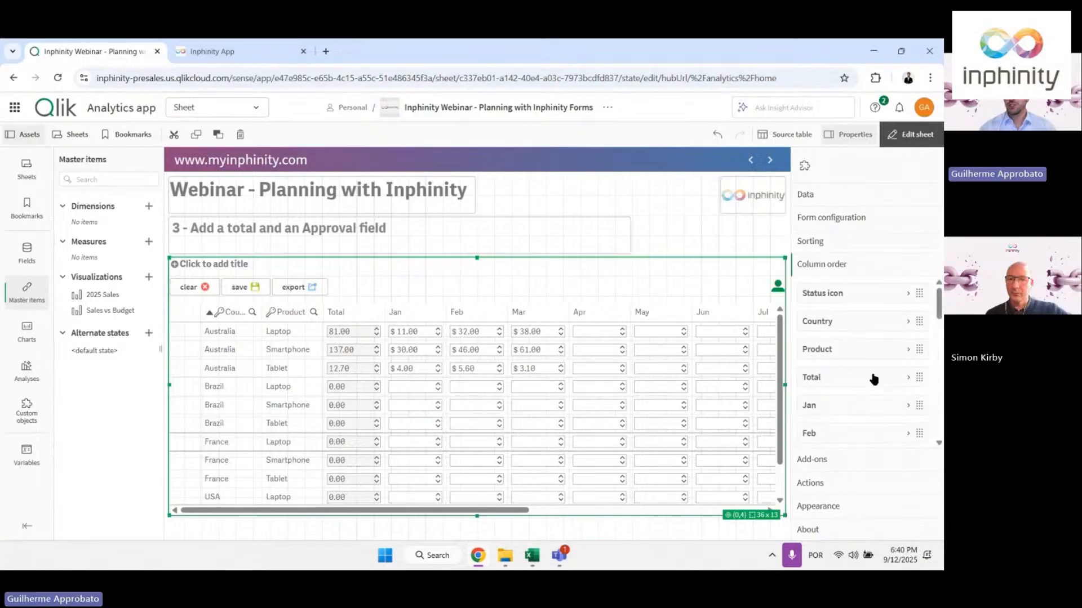
{"action": "key", "text": "ctrl+minus"}
{"action": "key", "text": "ctrl+minus"}
{"action": "key", "text": "ctrl+minus"}
{"action": "key", "text": "ctrl+minus"}
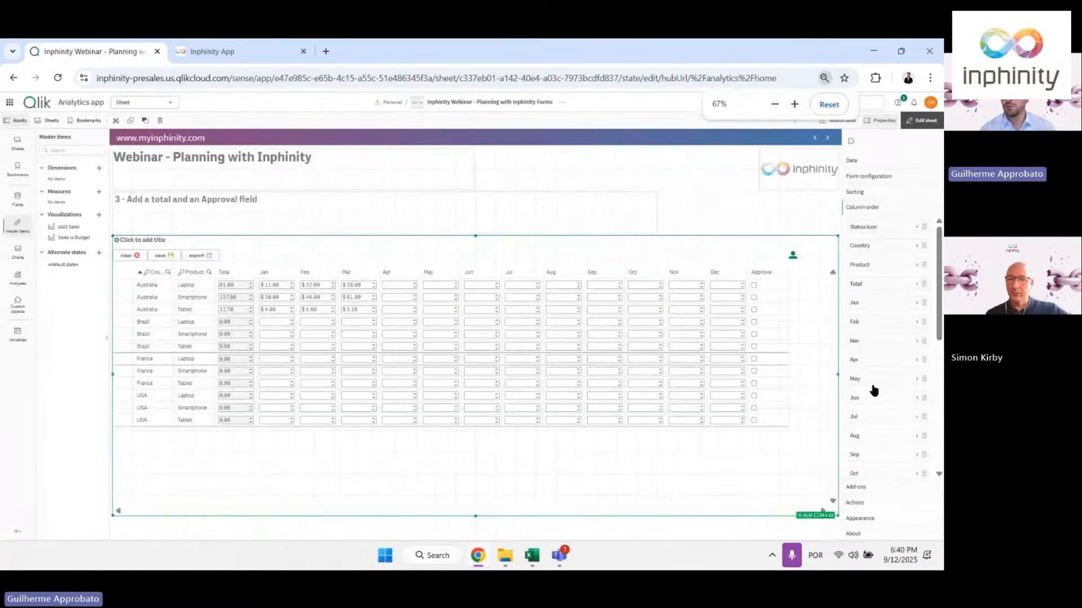
{"action": "scroll", "coordinate": [879, 394], "scroll_direction": "down", "scroll_amount": 3}
{"action": "left_click_drag", "start_coordinate": [919, 463], "coordinate": [903, 289]}
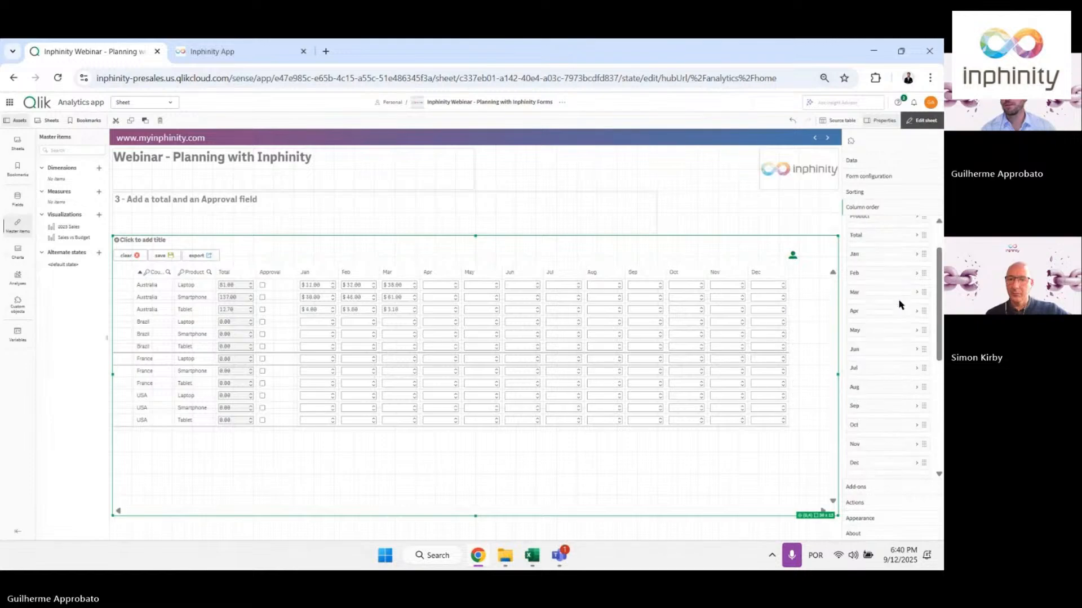
{"action": "scroll", "coordinate": [902, 388], "scroll_direction": "down", "scroll_amount": 1}
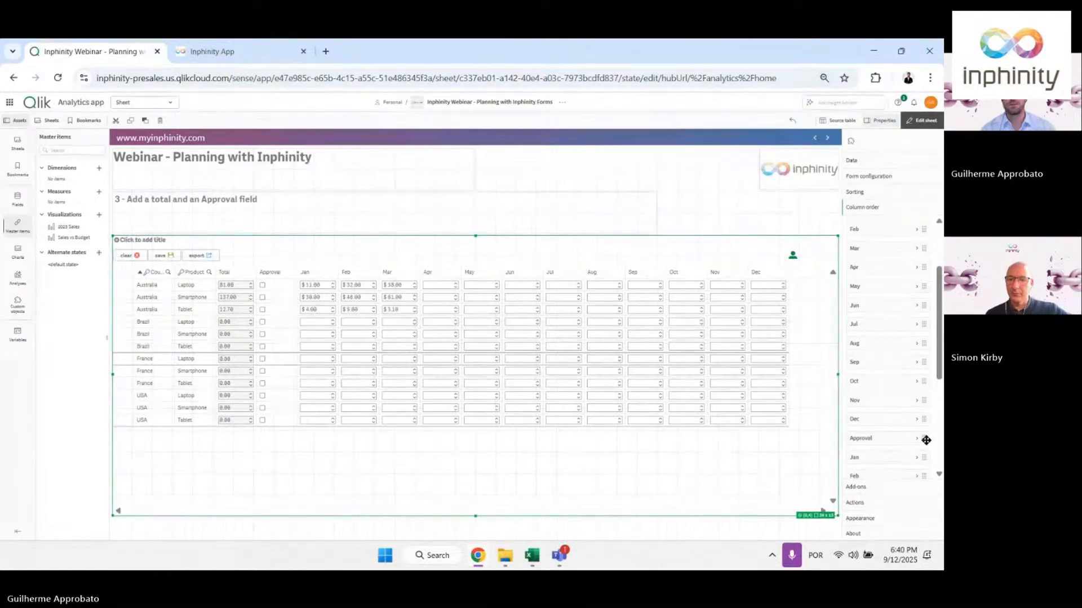
{"action": "left_click", "coordinate": [921, 122]}
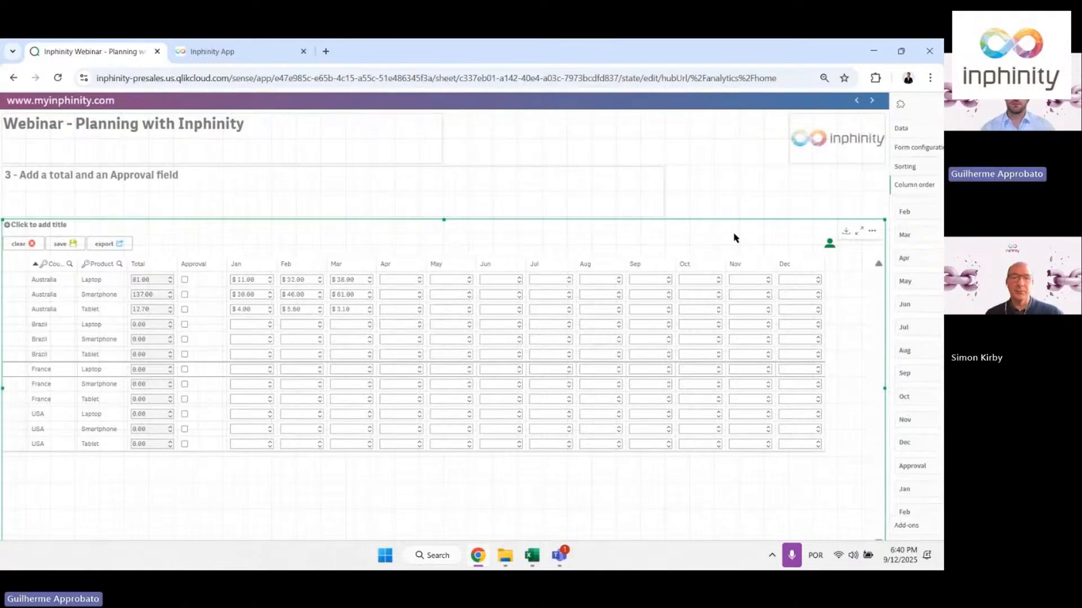
{"action": "key", "text": "ctrl+plus"}
{"action": "key", "text": "ctrl+plus"}
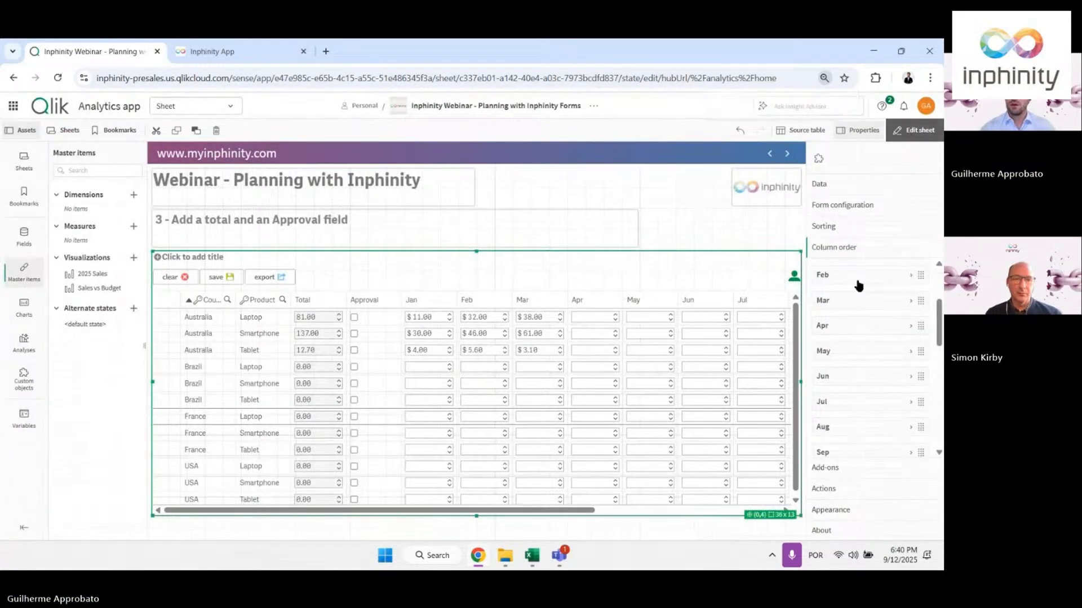
Set the Approval field's text alignment to Center in its field styling
{"action": "left_click", "coordinate": [861, 190]}
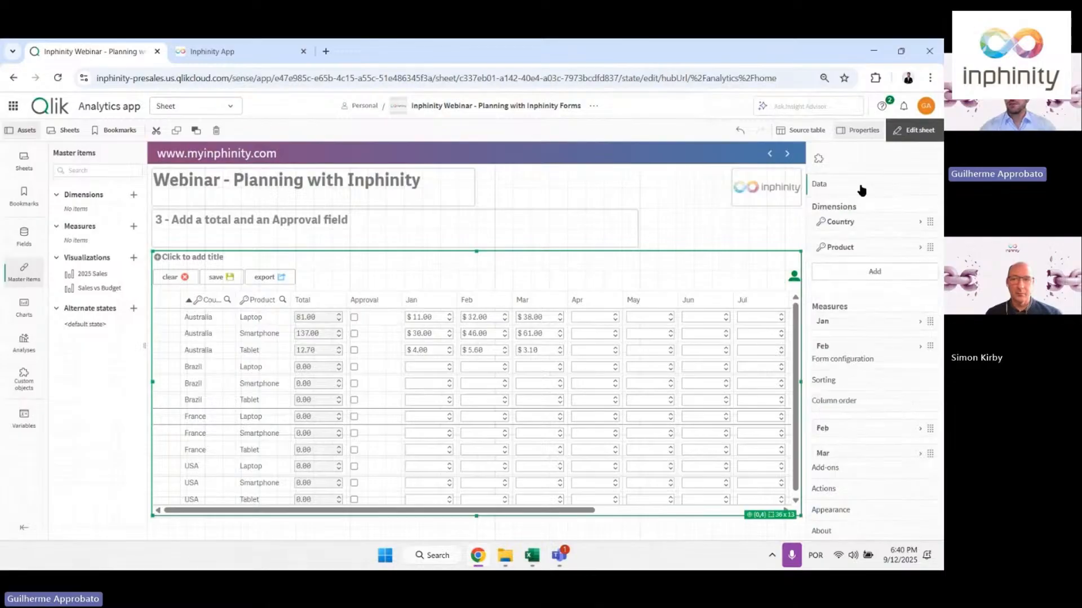
{"action": "key", "text": "ctrl+plus"}
{"action": "left_click", "coordinate": [830, 394]}
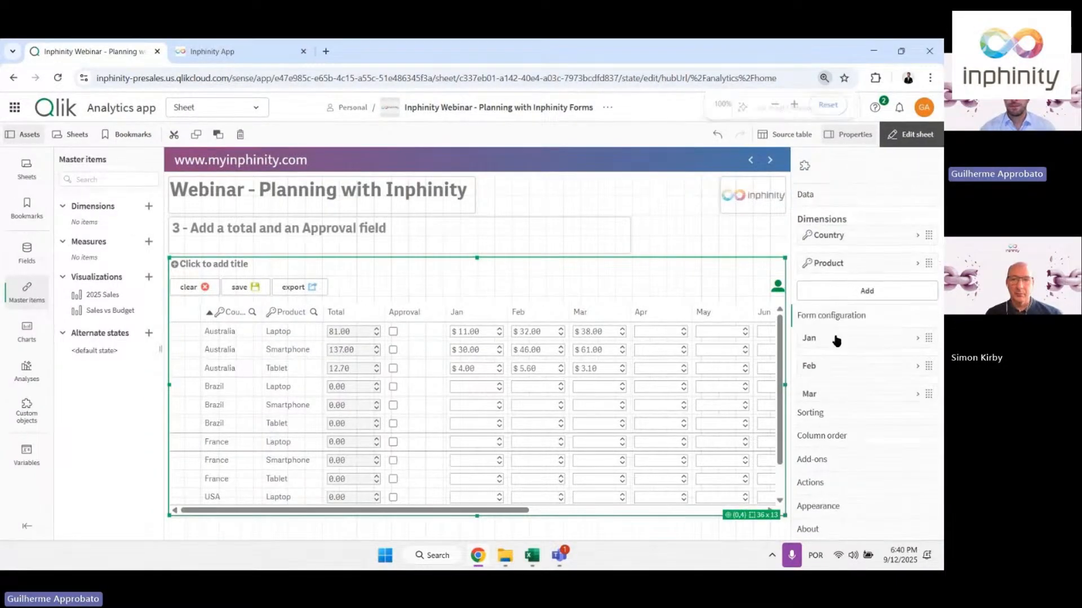
{"action": "scroll", "coordinate": [840, 346], "scroll_direction": "down", "scroll_amount": 5}
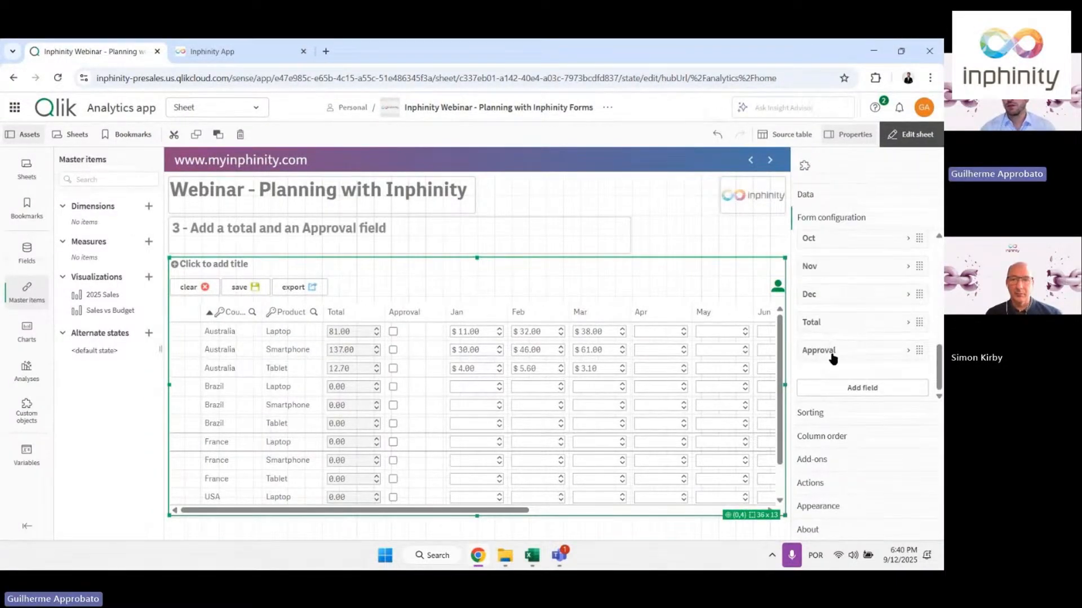
{"action": "left_click", "coordinate": [832, 352]}
{"action": "left_click", "coordinate": [862, 332]}
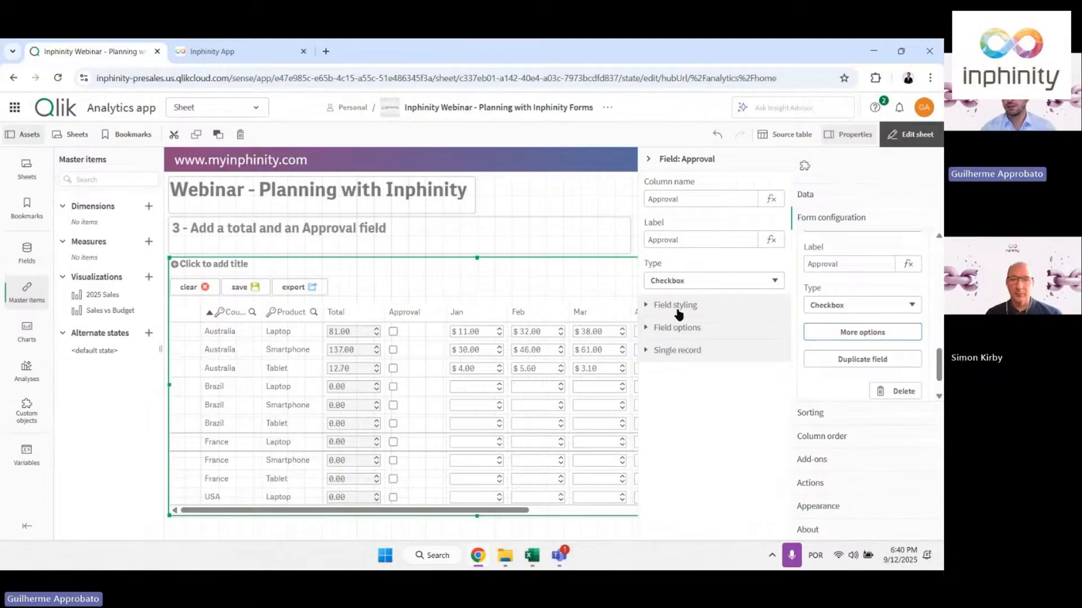
{"action": "left_click", "coordinate": [678, 307]}
{"action": "left_click", "coordinate": [704, 369]}
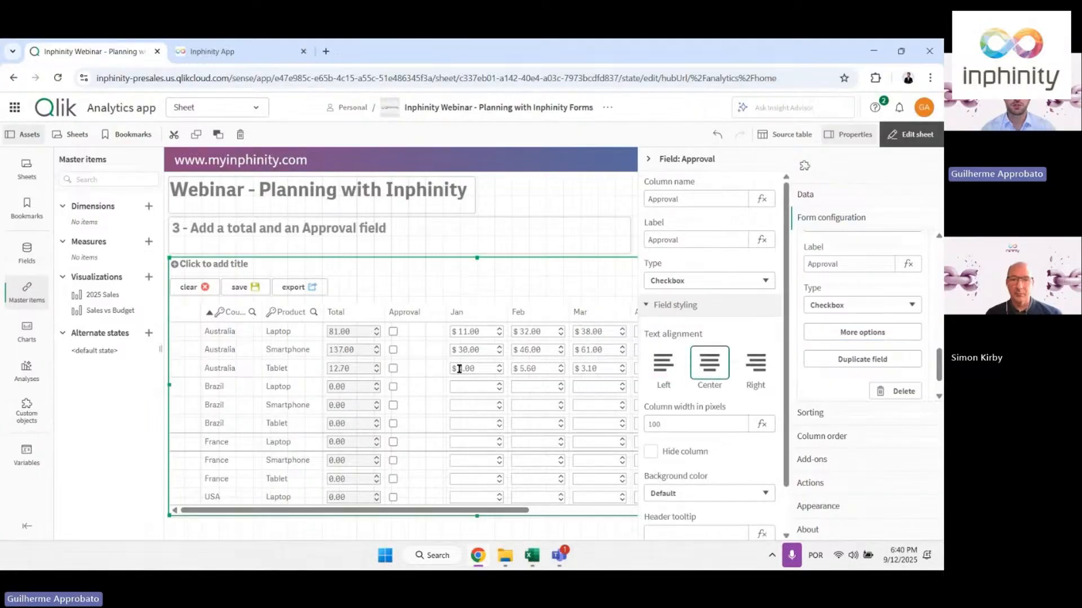
{"action": "left_click", "coordinate": [688, 306]}
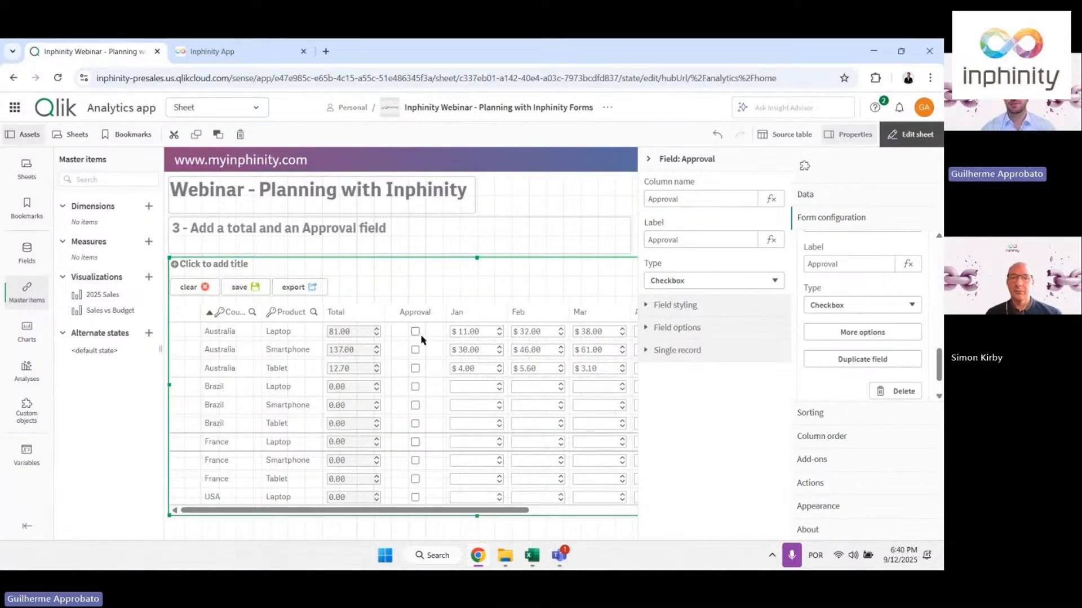
{"action": "left_click", "coordinate": [690, 164]}
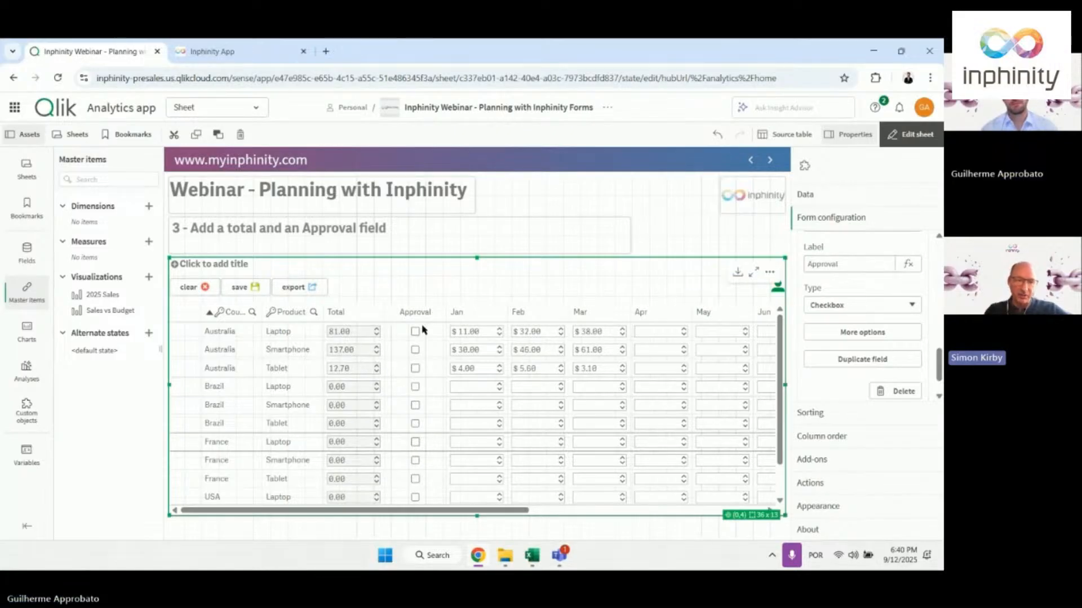
Leave sheet editing, try ticking Approval for the Australia Laptop, Smartphone and Tablet rows, and clear the unsaved changes
{"action": "left_click", "coordinate": [910, 134]}
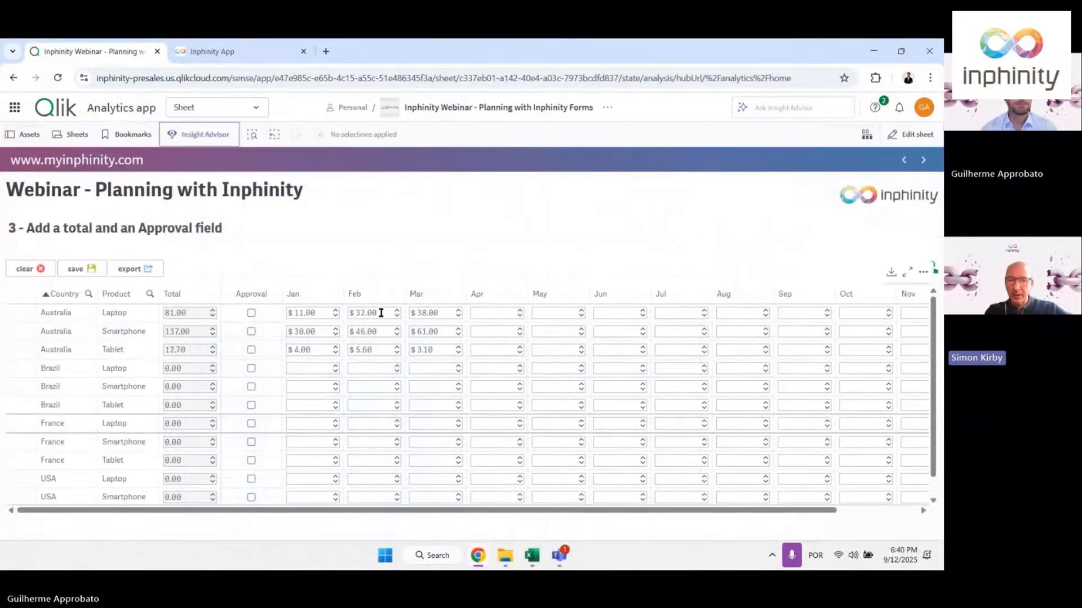
{"action": "left_click", "coordinate": [24, 271]}
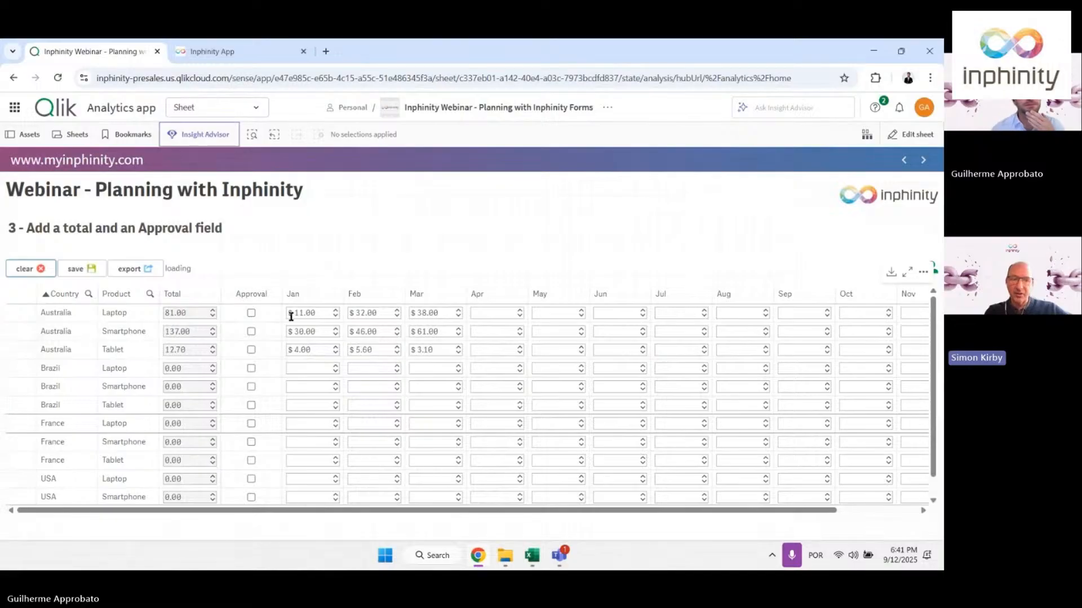
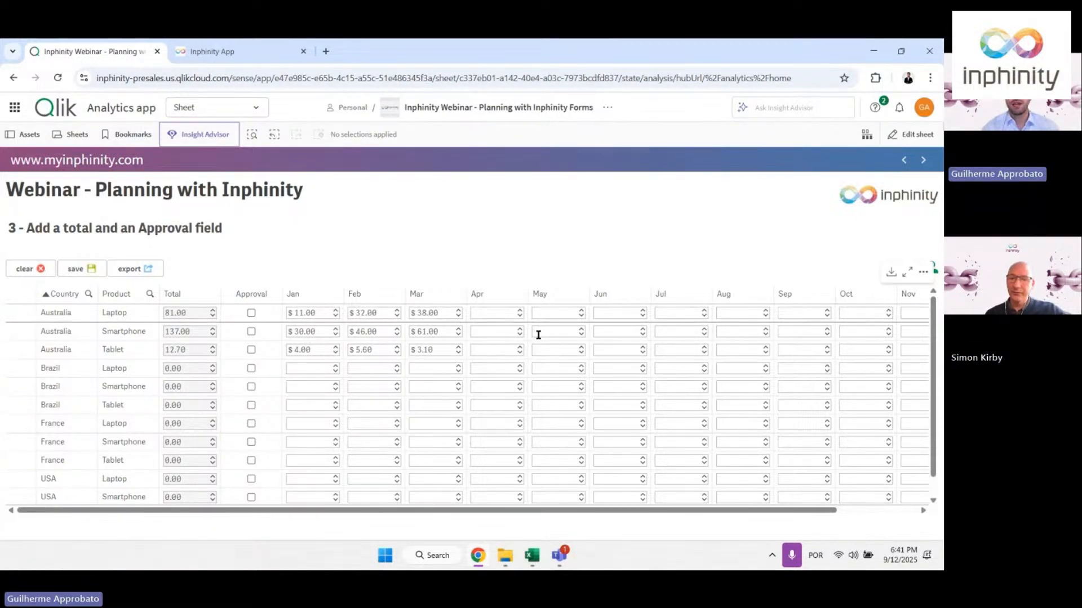
{"action": "left_click", "coordinate": [251, 313]}
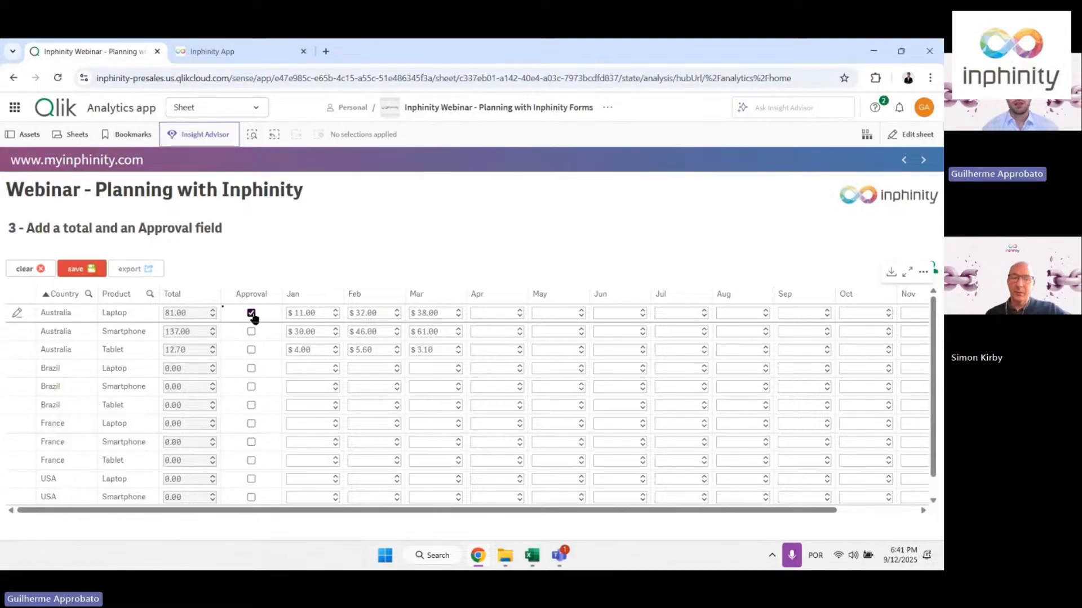
{"action": "left_click", "coordinate": [251, 331]}
{"action": "left_click", "coordinate": [251, 350]}
{"action": "left_click", "coordinate": [105, 268]}
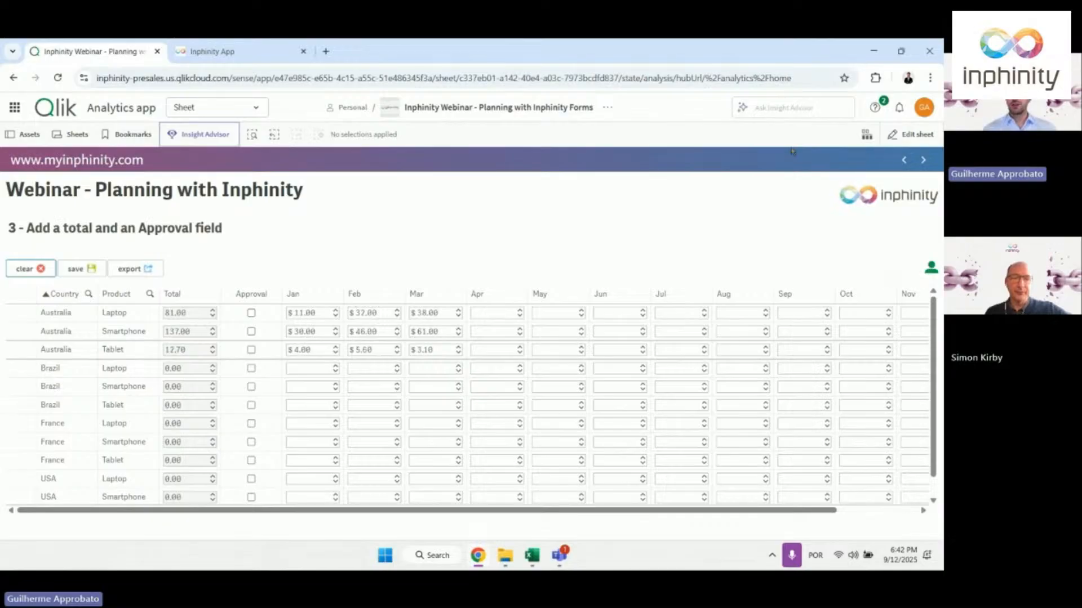
Return to sheet editing, try toggling Approval on the Australia Laptop row, and clear the pending change
{"action": "left_click", "coordinate": [903, 137]}
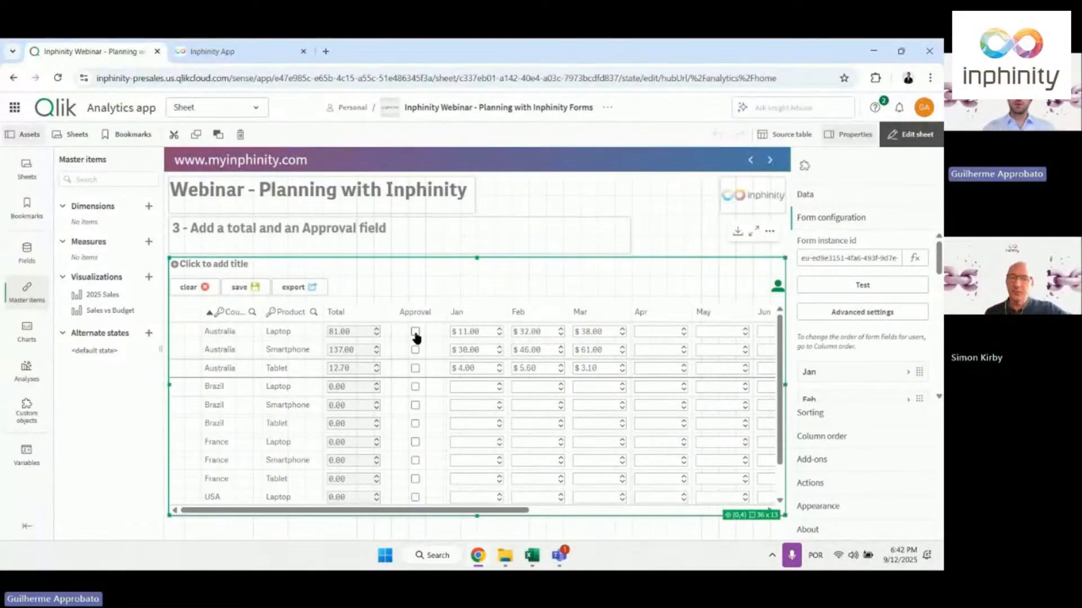
{"action": "scroll", "coordinate": [860, 342], "scroll_direction": "down", "scroll_amount": 5}
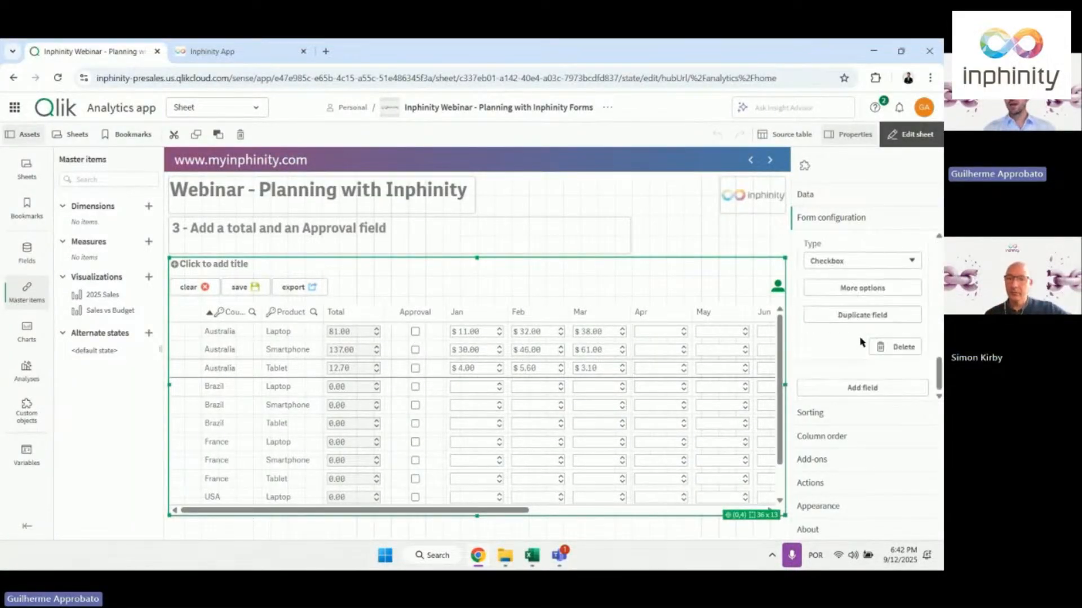
{"action": "left_click", "coordinate": [416, 332]}
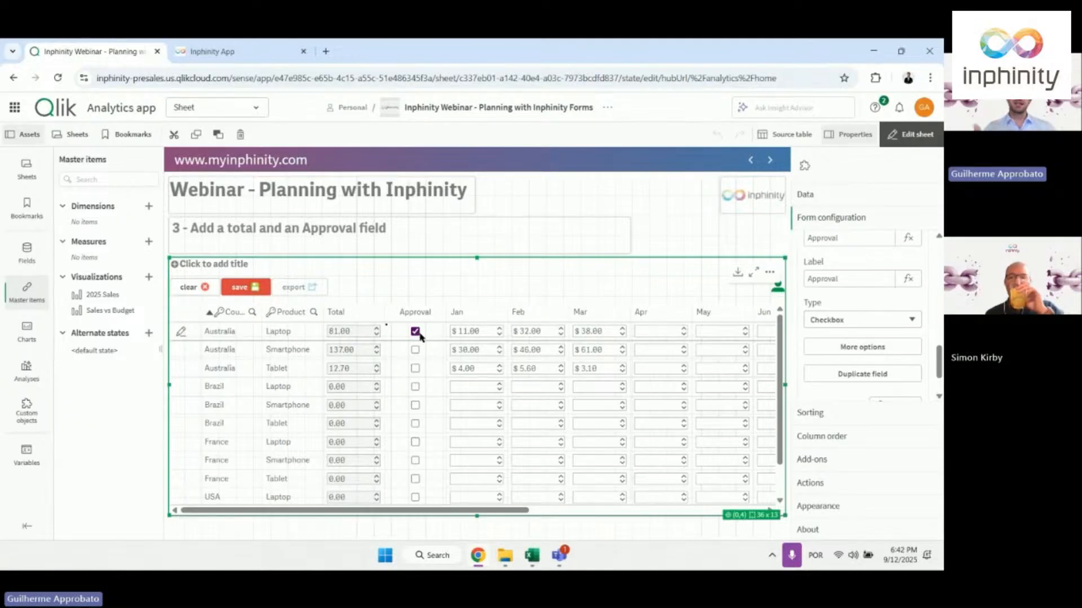
{"action": "left_click", "coordinate": [416, 334]}
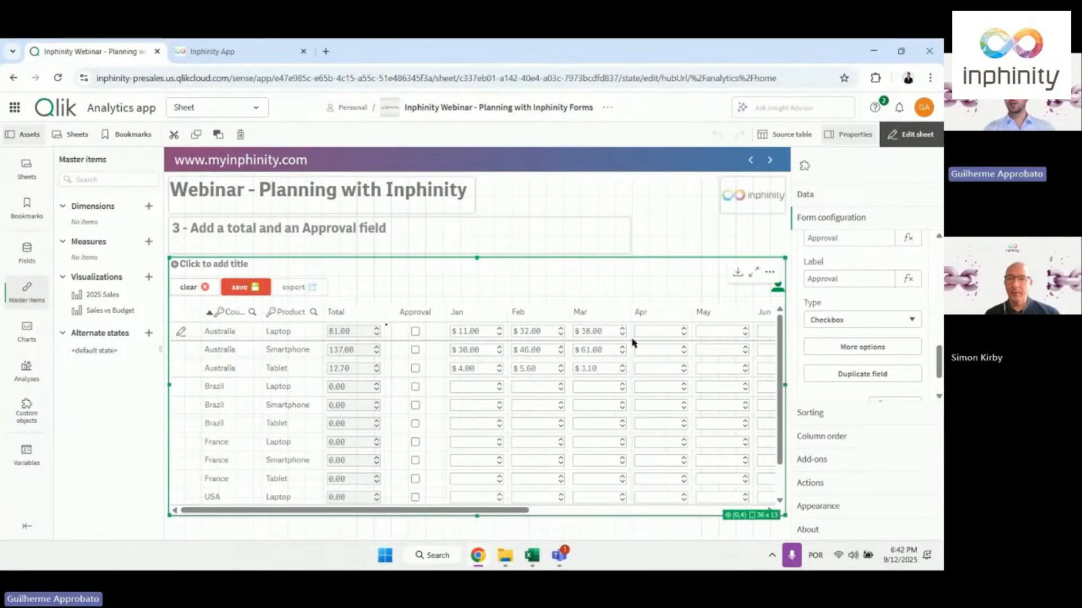
{"action": "left_click", "coordinate": [230, 290]}
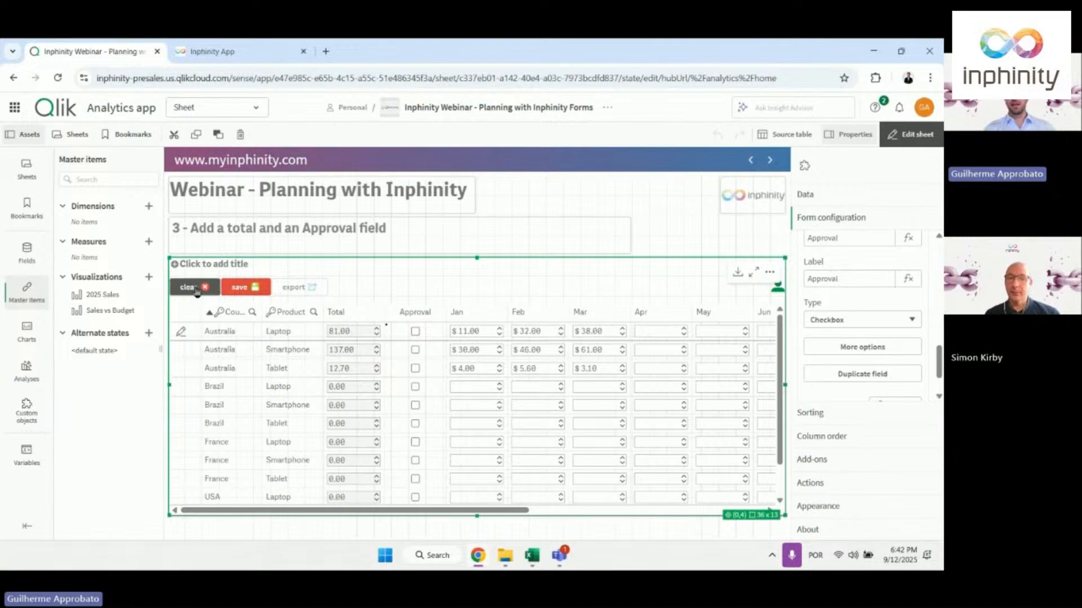
Copy the Approval field's formula reference, $(row.Approval), from its entry in the column order
{"action": "left_click", "coordinate": [836, 439]}
{"action": "scroll", "coordinate": [840, 382], "scroll_direction": "down", "scroll_amount": 5}
{"action": "scroll", "coordinate": [843, 383], "scroll_direction": "up", "scroll_amount": 3}
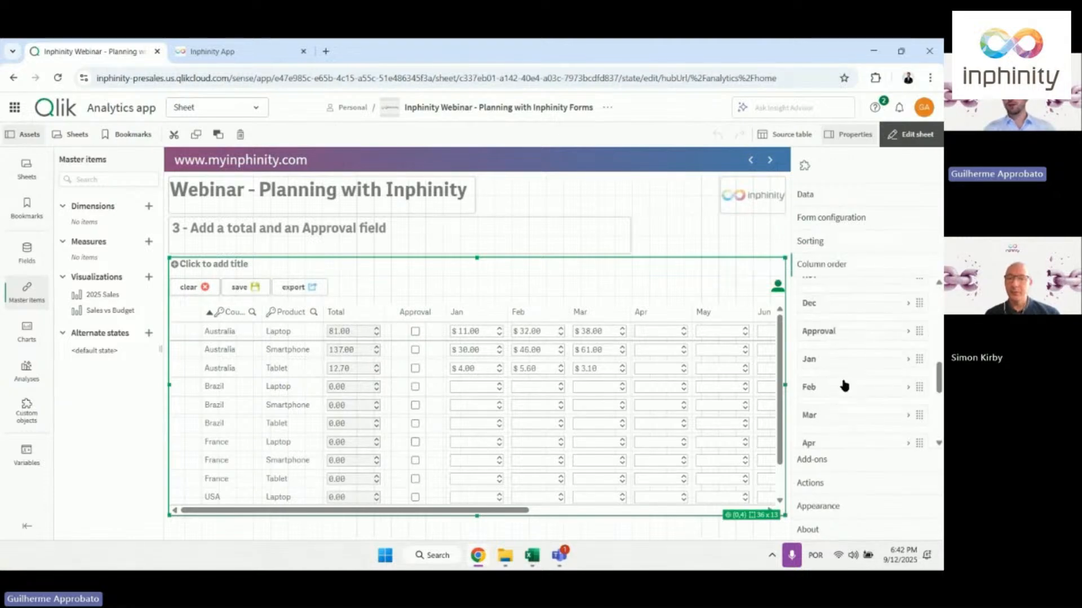
{"action": "left_click", "coordinate": [857, 340]}
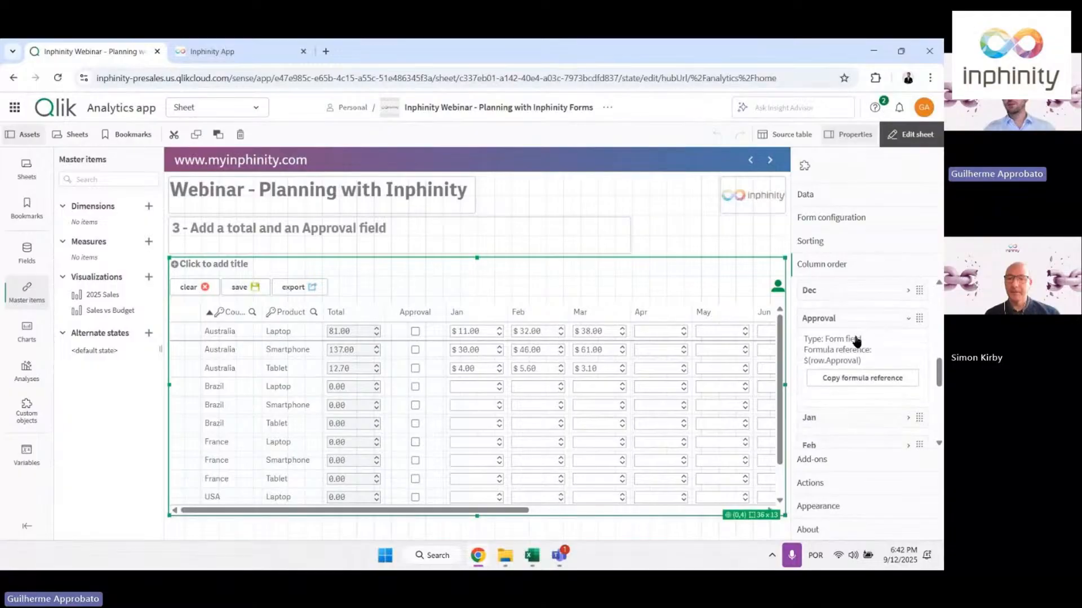
{"action": "scroll", "coordinate": [840, 348], "scroll_direction": "up", "scroll_amount": 2}
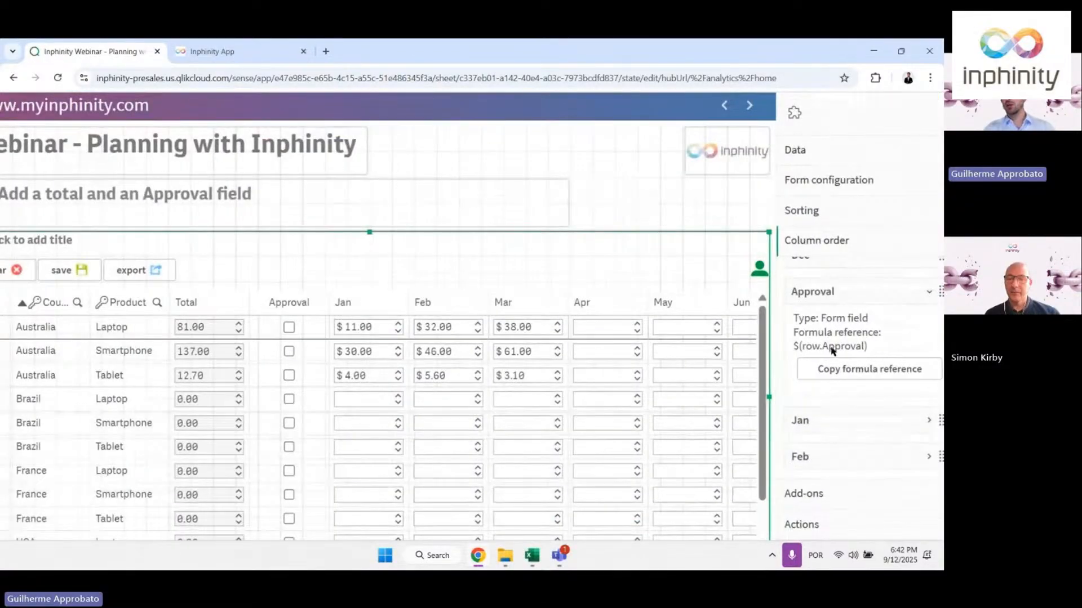
{"action": "left_click", "coordinate": [849, 367]}
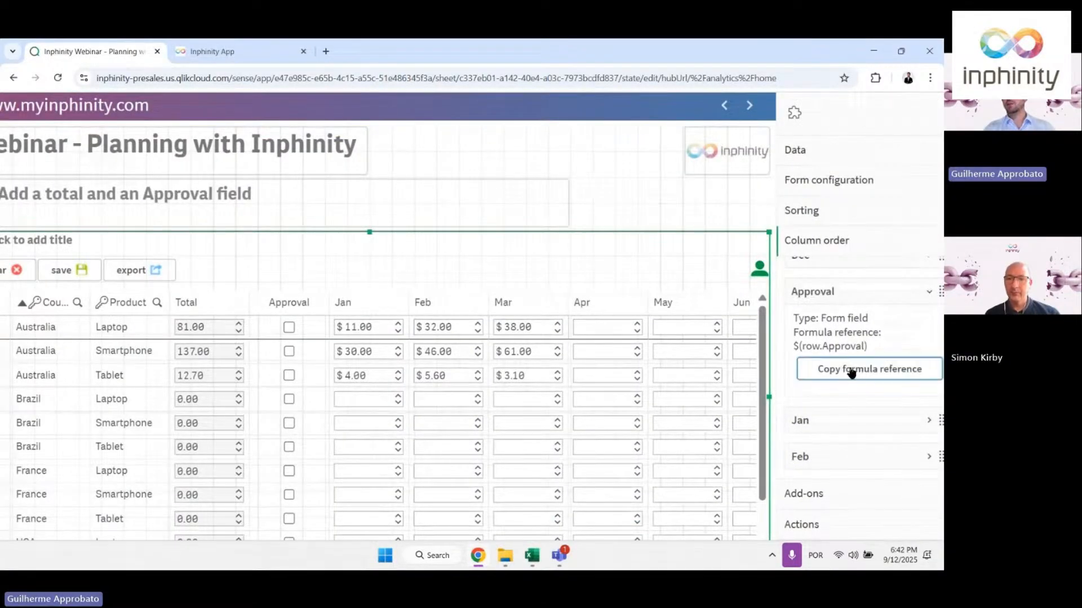
{"action": "left_click", "coordinate": [862, 292]}
Return to the form configuration and open the Jan field's additional options, expanding its Field options
{"action": "left_click", "coordinate": [864, 180]}
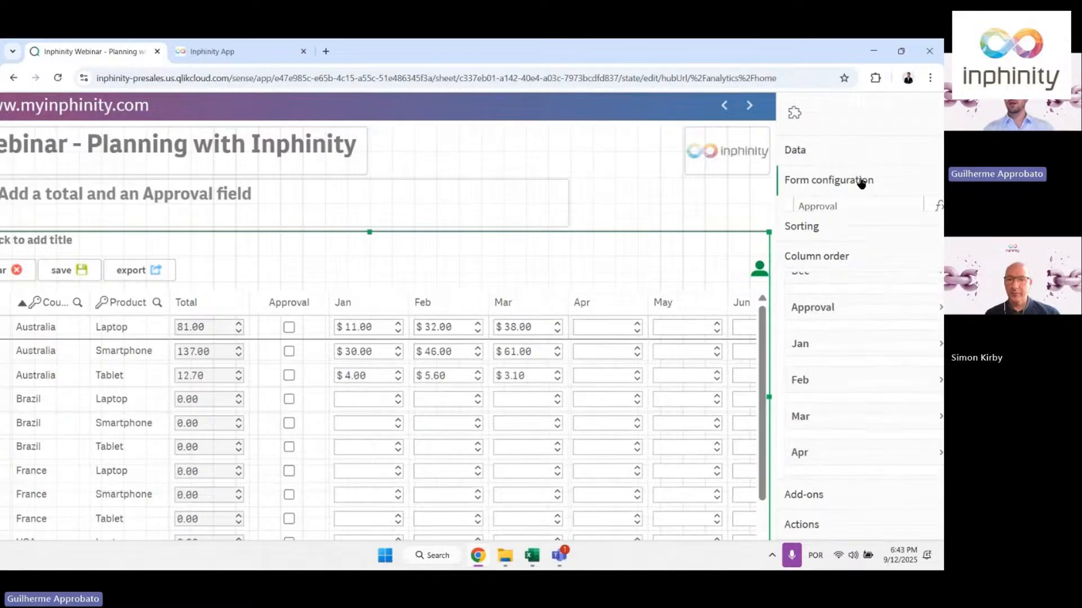
{"action": "scroll", "coordinate": [862, 287], "scroll_direction": "up", "scroll_amount": 1}
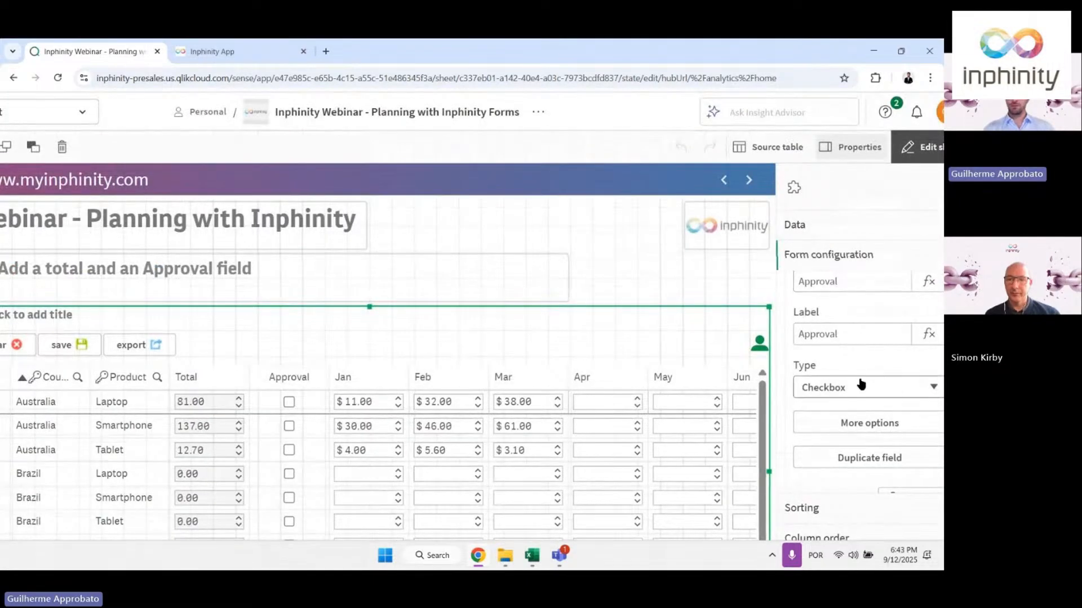
{"action": "scroll", "coordinate": [861, 385], "scroll_direction": "down", "scroll_amount": 3}
{"action": "scroll", "coordinate": [861, 323], "scroll_direction": "up", "scroll_amount": 6}
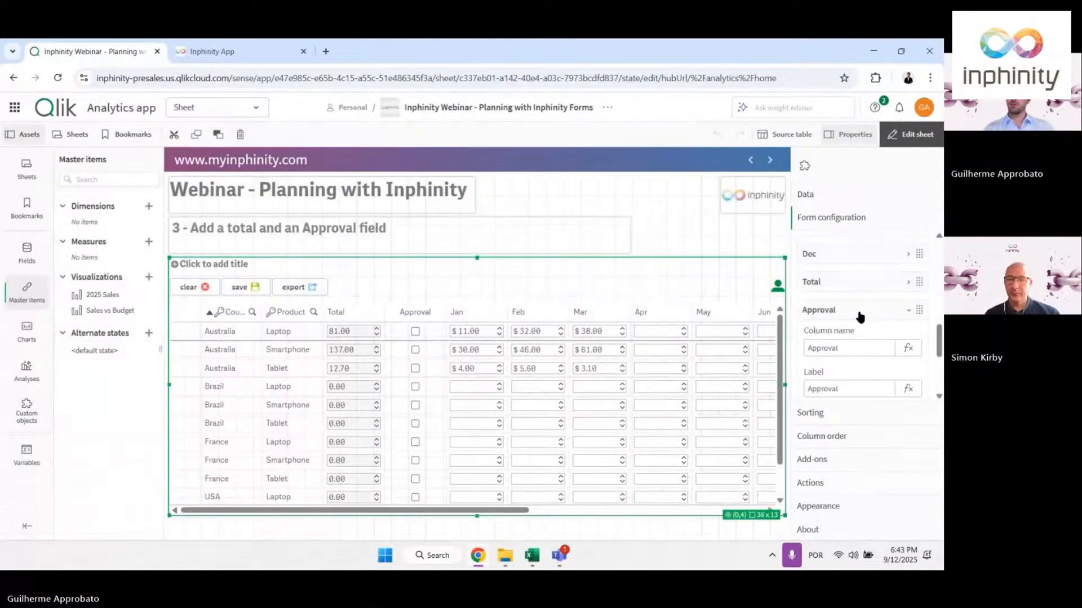
{"action": "scroll", "coordinate": [859, 316], "scroll_direction": "up", "scroll_amount": 3}
{"action": "left_click", "coordinate": [857, 312]}
{"action": "scroll", "coordinate": [848, 350], "scroll_direction": "down", "scroll_amount": 2}
{"action": "left_click", "coordinate": [856, 338]}
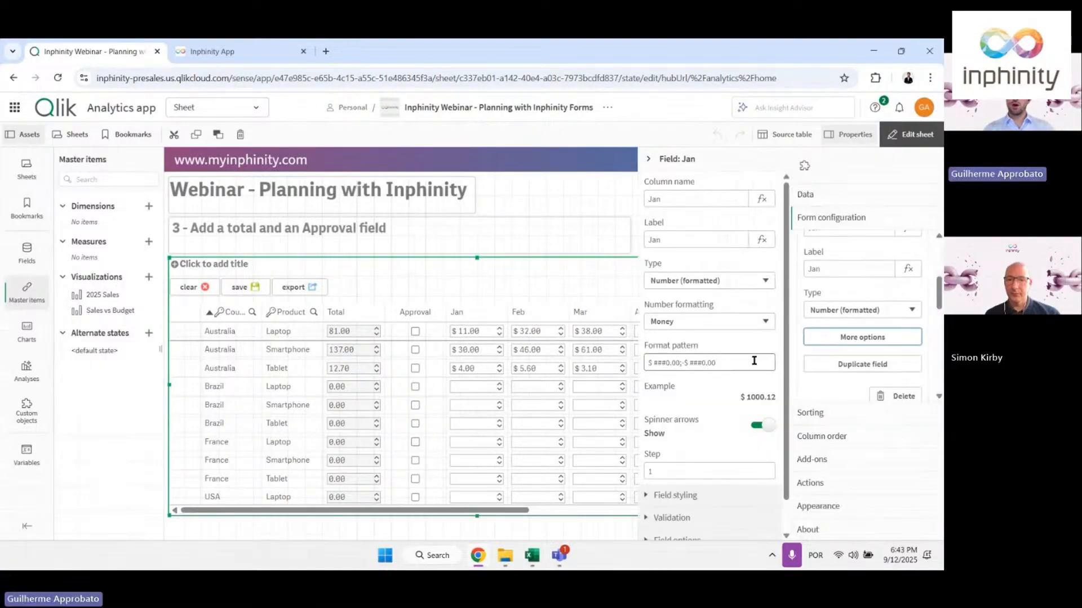
{"action": "left_click", "coordinate": [681, 506]}
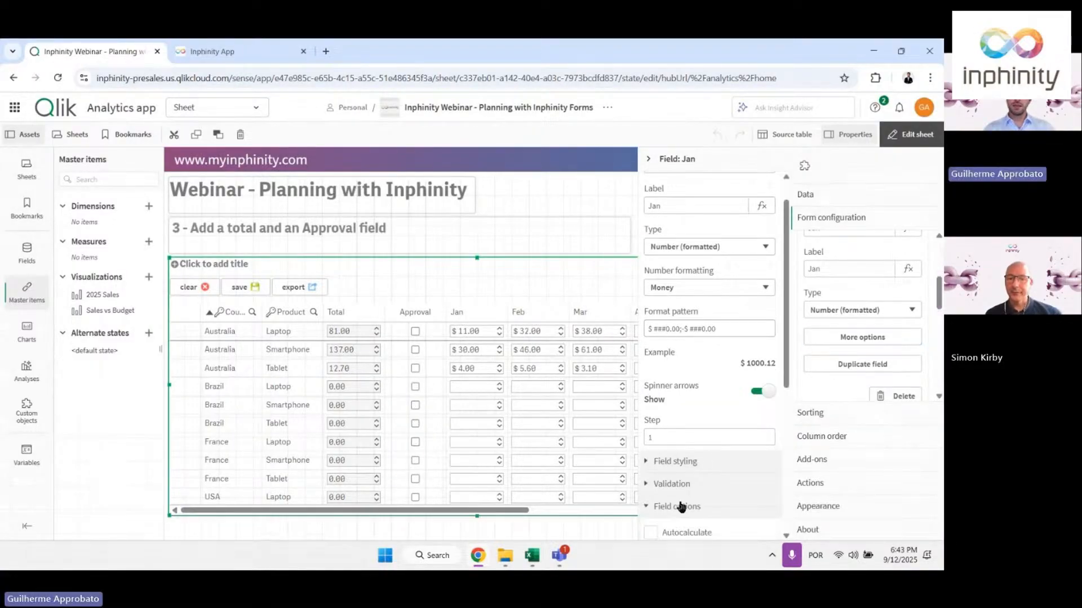
{"action": "scroll", "coordinate": [686, 485], "scroll_direction": "down", "scroll_amount": 2}
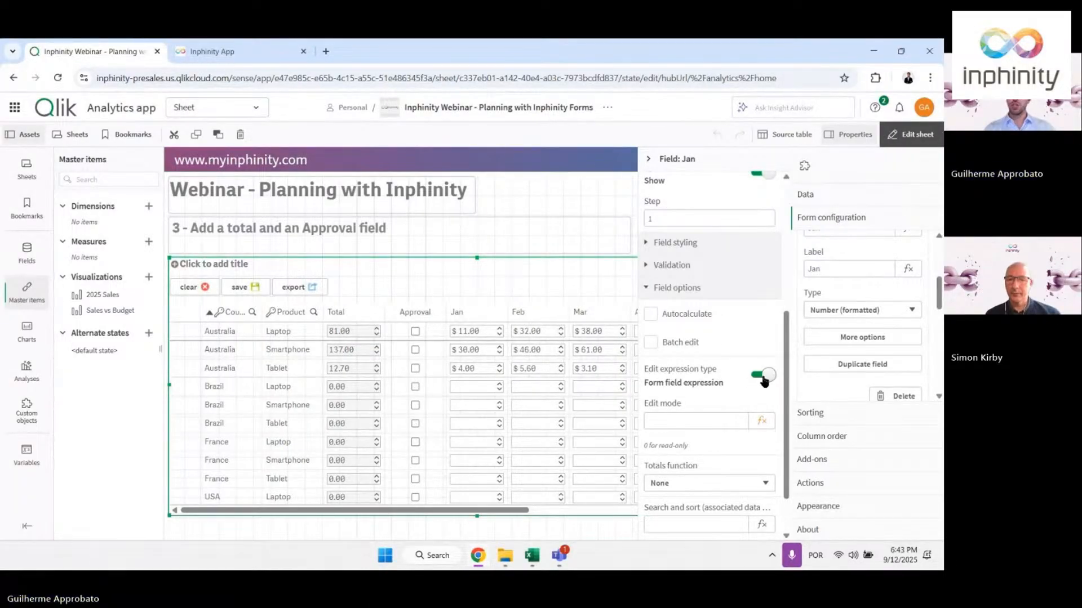
Set Jan's edit mode expression to if( $(row.Approval)=1 , 0 , 1 ) and test it by toggling Approval on the Australia Laptop row
{"action": "left_click", "coordinate": [761, 420]}
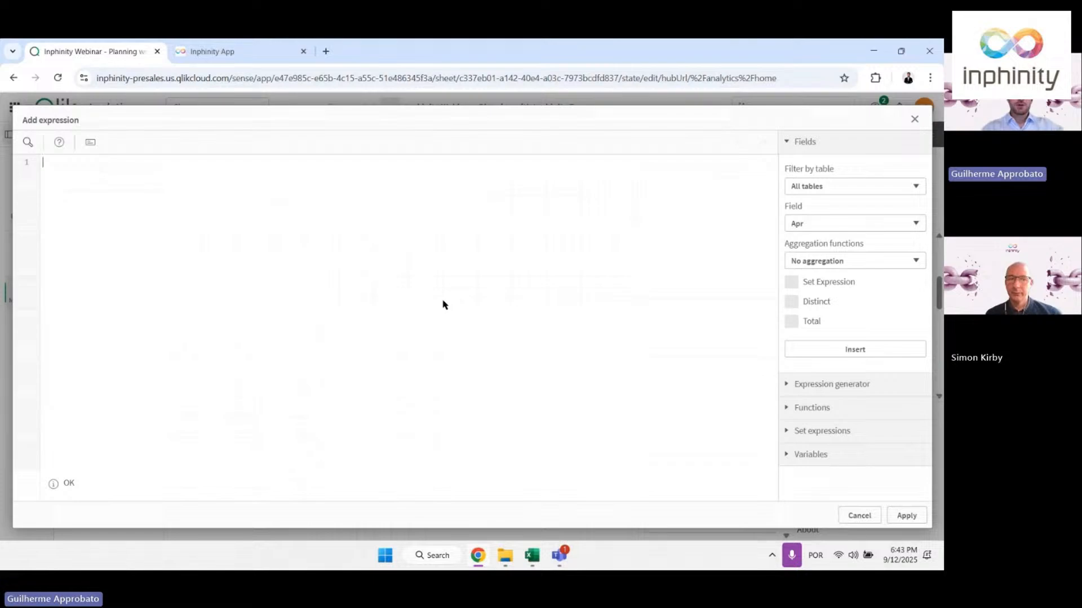
{"action": "type", "text": "if"}
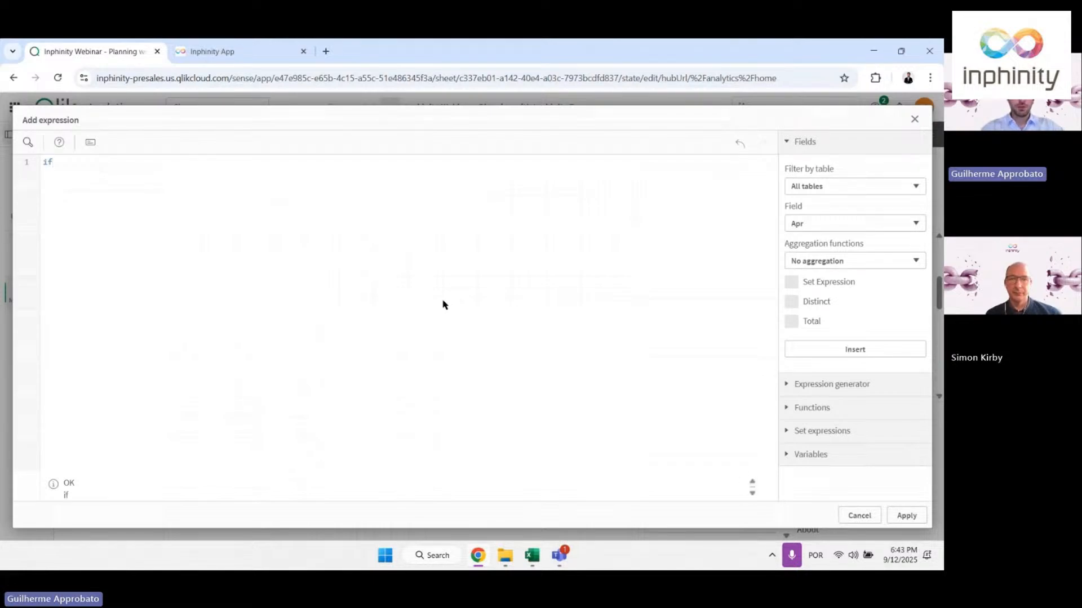
{"action": "type", "text": "( $(row.Approval)"}
{"action": "left_click", "coordinate": [142, 163]}
{"action": "type", "text": "="}
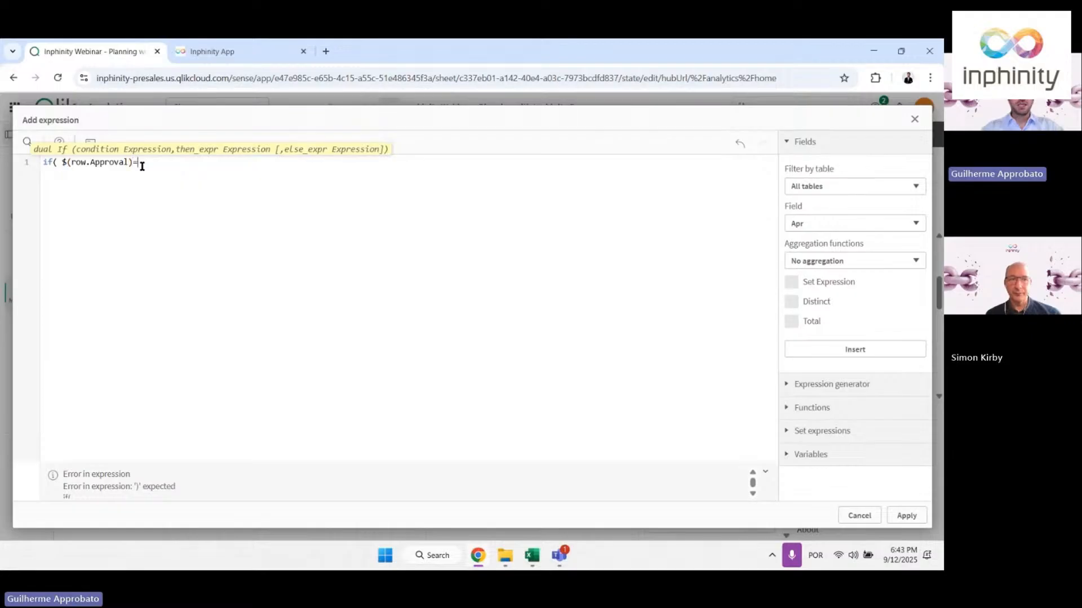
{"action": "type", "text": "1"}
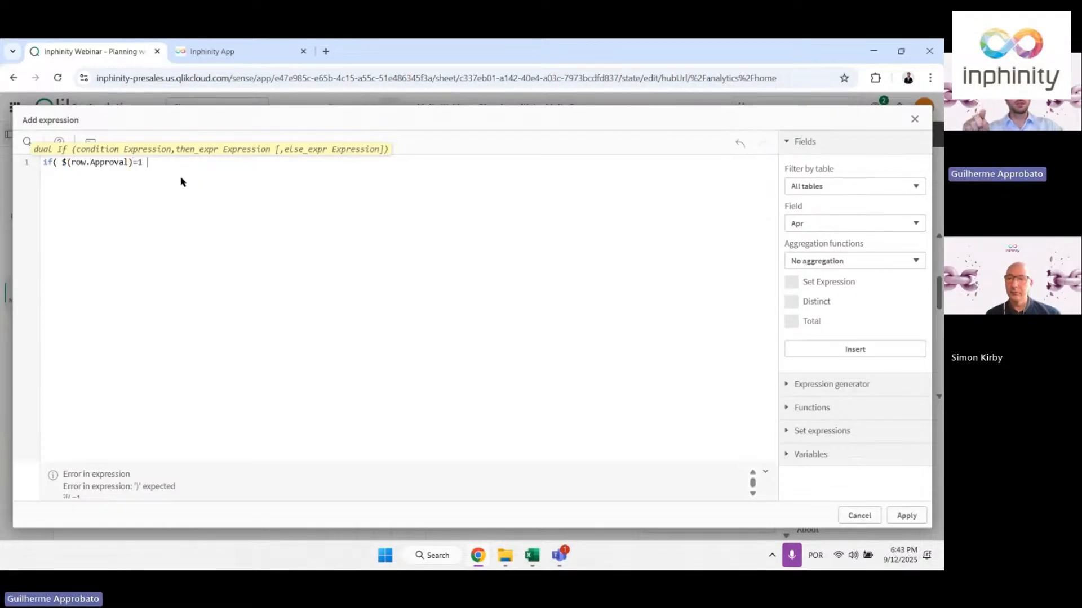
{"action": "type", "text": " , 0"}
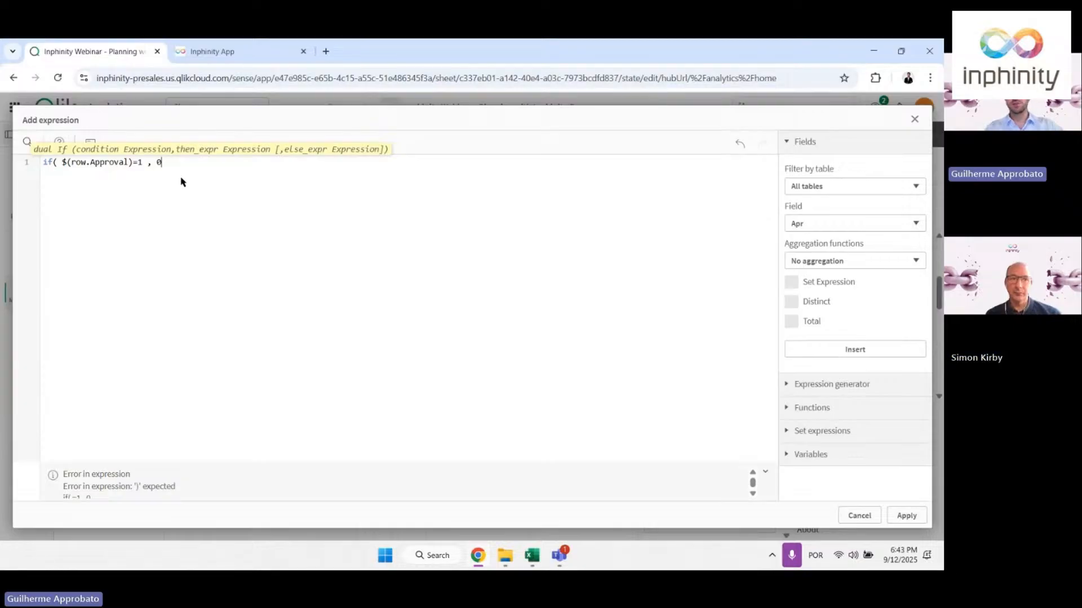
{"action": "type", "text": " , 1"}
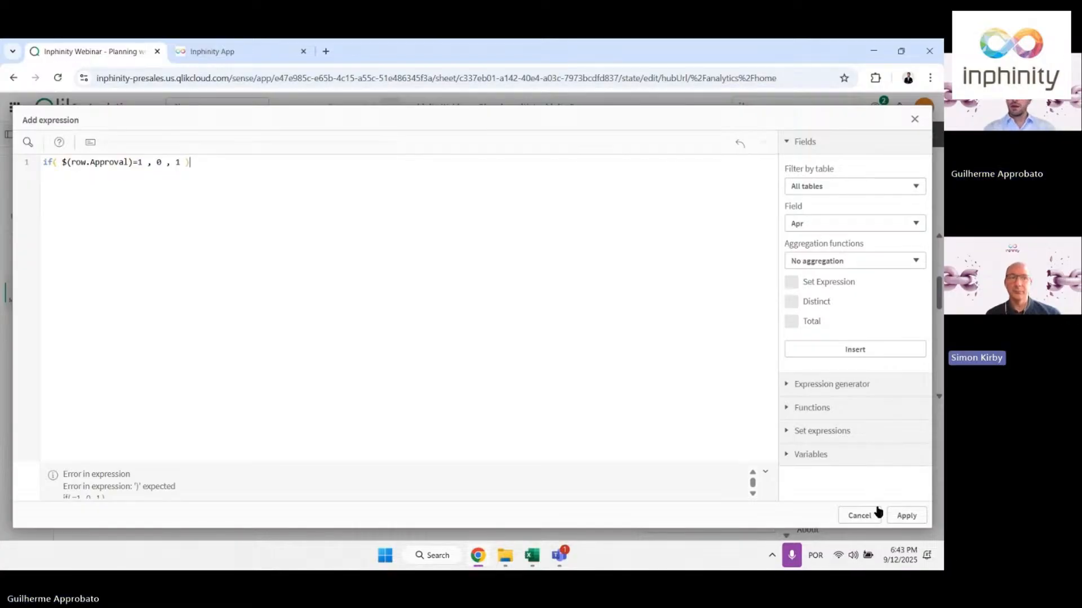
{"action": "left_click", "coordinate": [912, 519]}
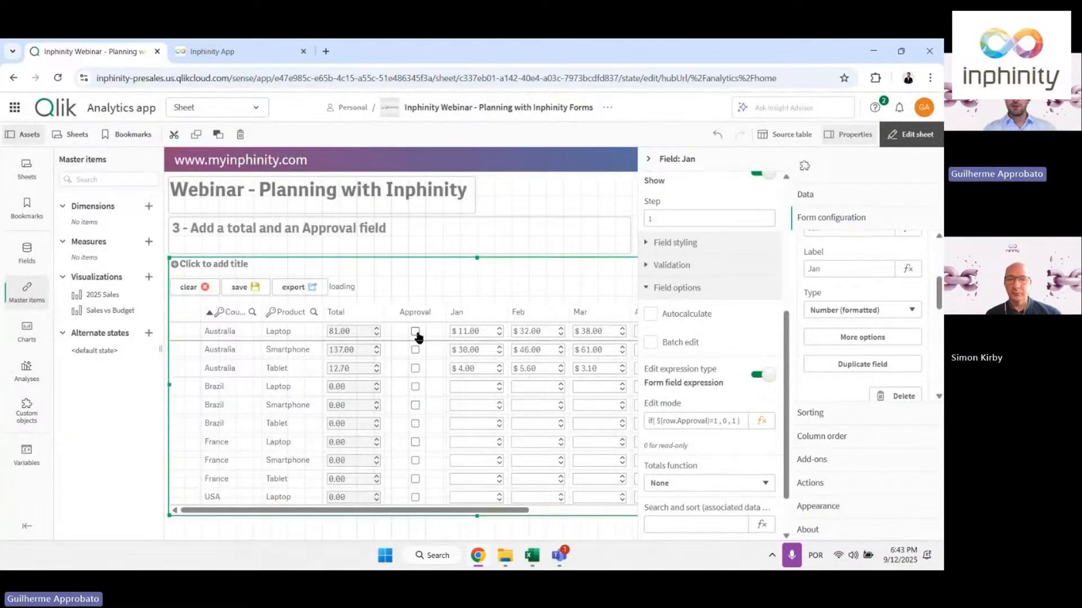
{"action": "left_click", "coordinate": [416, 332]}
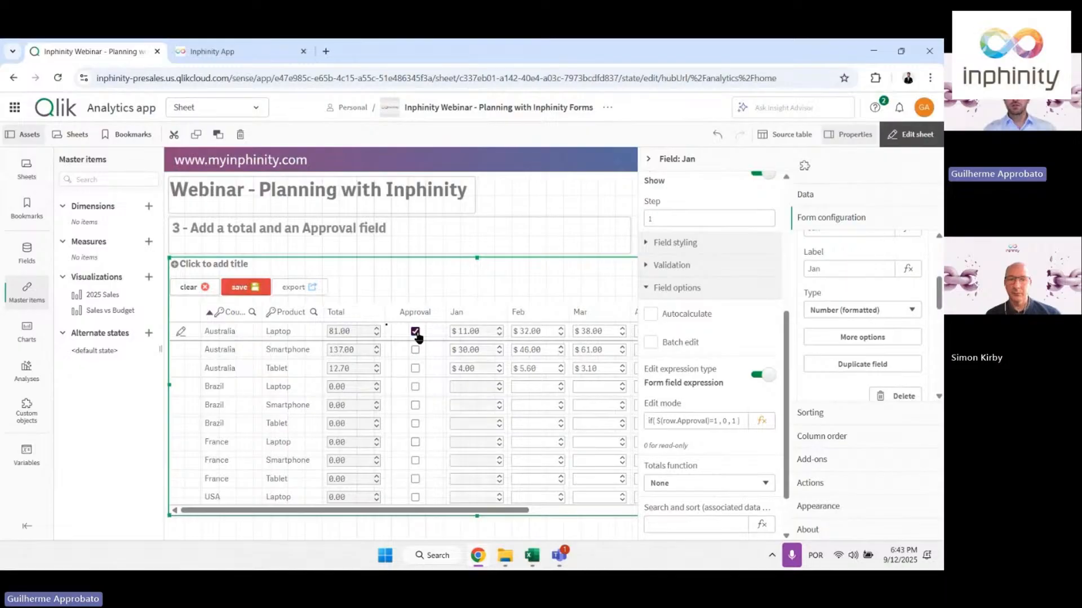
Try swapping the results in Jan's edit mode expression to if( $(row.Approval)=1 , 1 , 0 )
{"action": "left_click", "coordinate": [762, 421]}
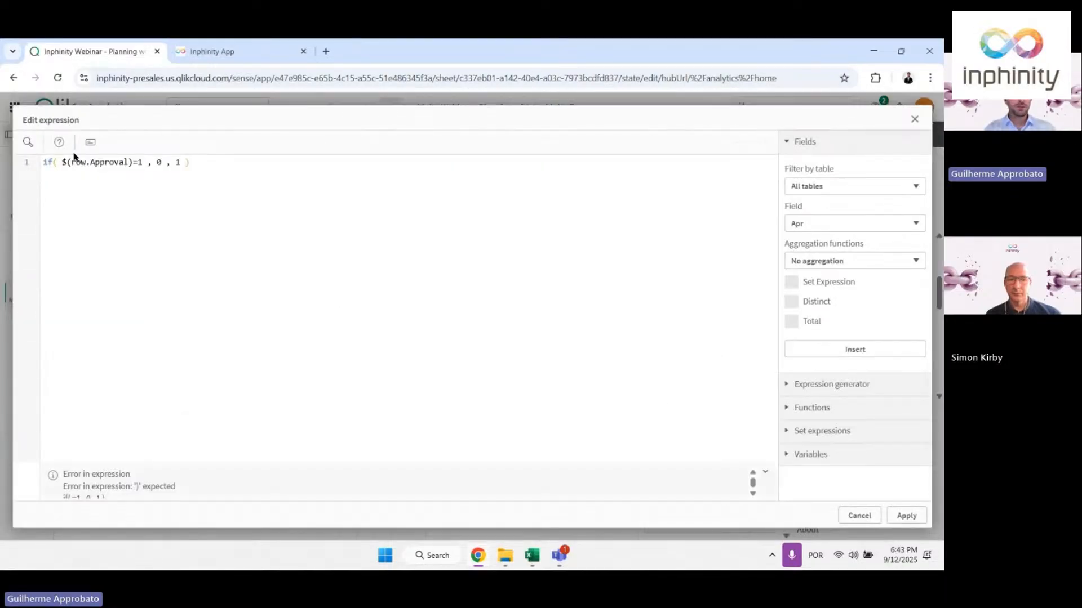
{"action": "left_click", "coordinate": [160, 163]}
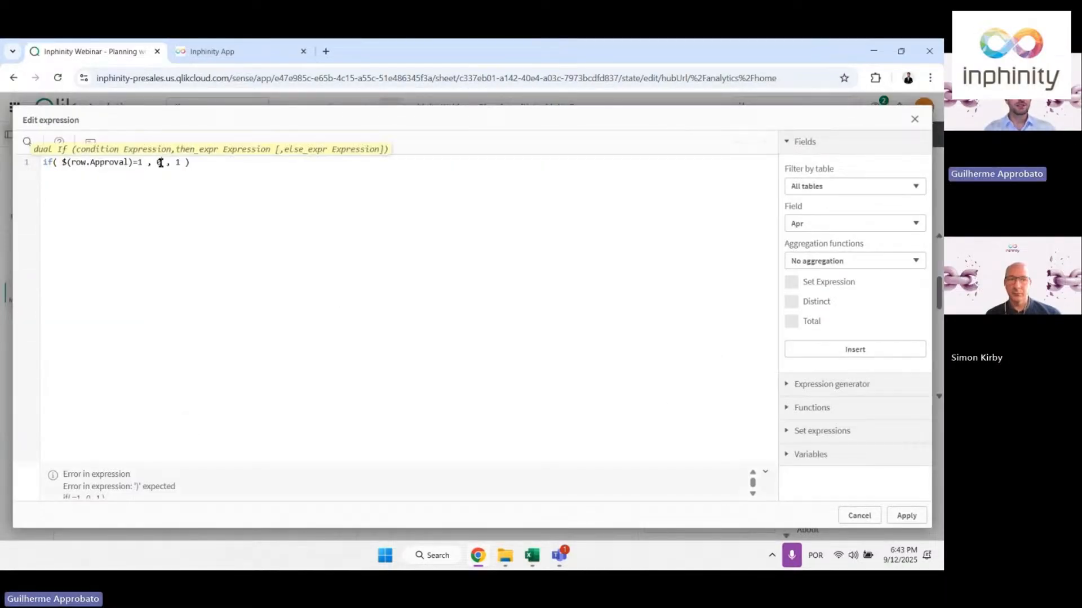
{"action": "double_click", "coordinate": [158, 163]}
{"action": "type", "text": "1"}
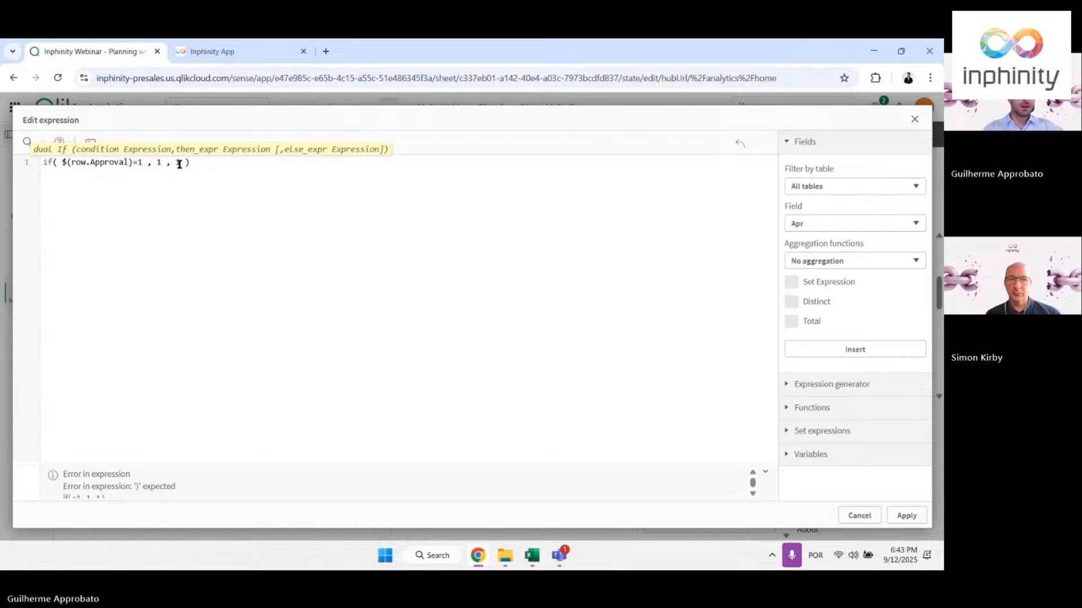
{"action": "double_click", "coordinate": [179, 163]}
{"action": "type", "text": "0"}
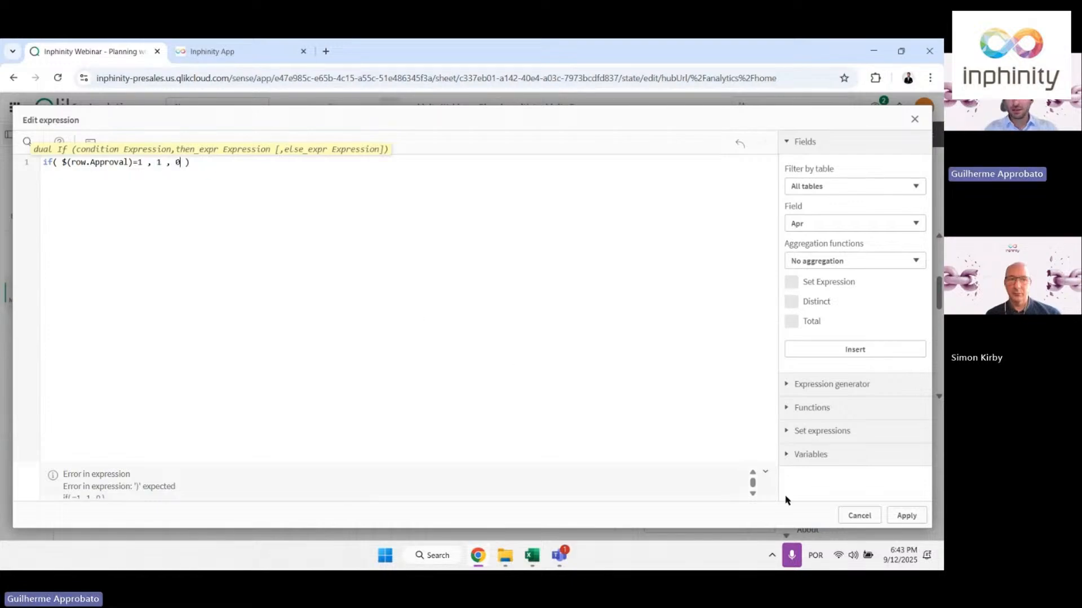
{"action": "left_click", "coordinate": [905, 516]}
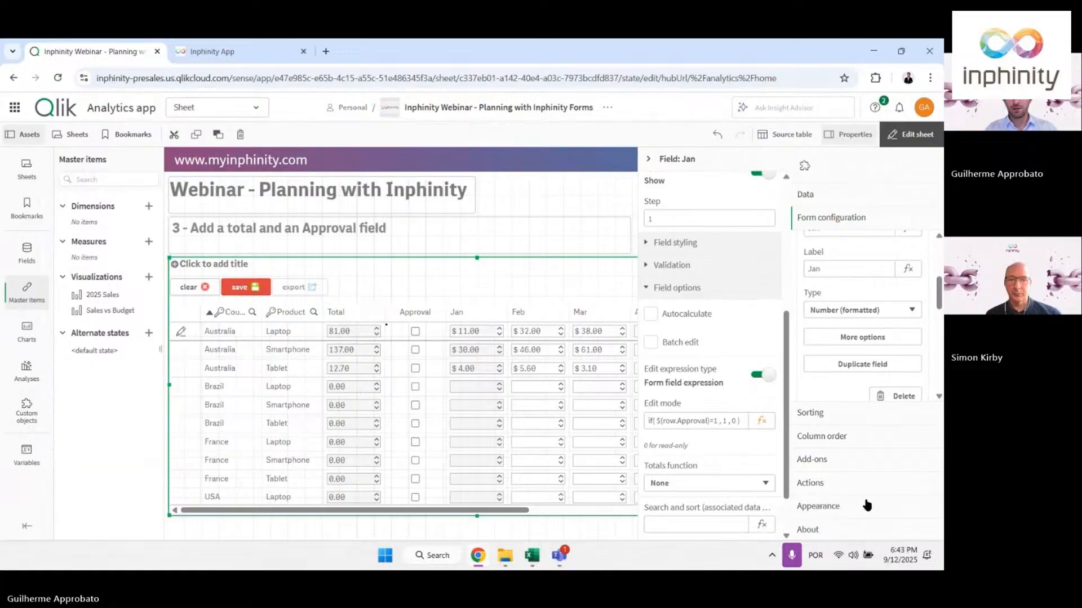
Quote the Approval reference and restore the result order, making Jan's edit mode expression = if( '$(row.Approval)'=1 , 0 , 1 )
{"action": "left_click", "coordinate": [709, 422]}
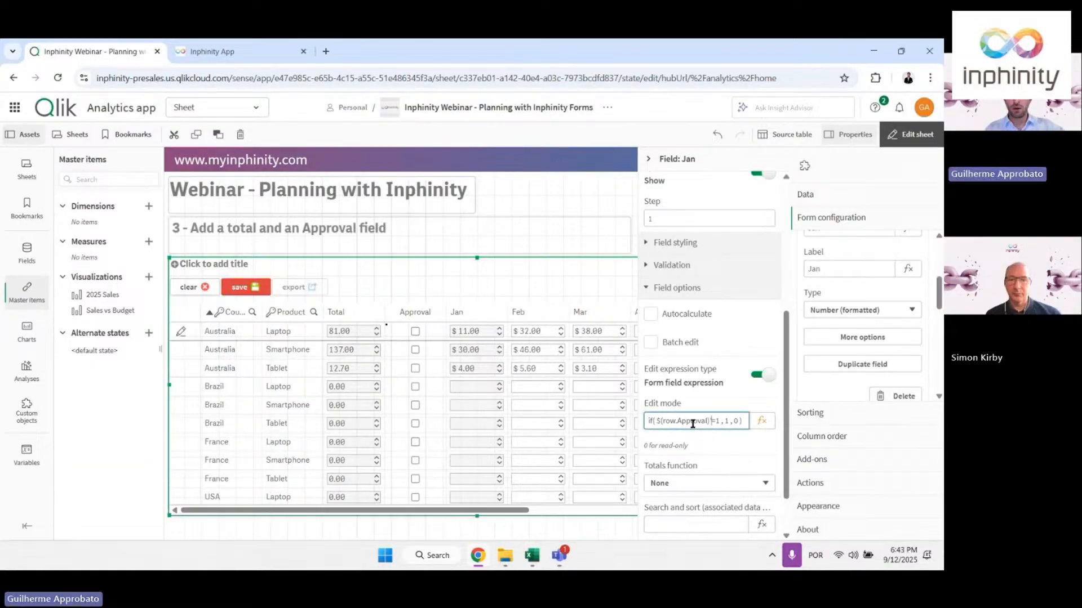
{"action": "key", "text": "Tab"}
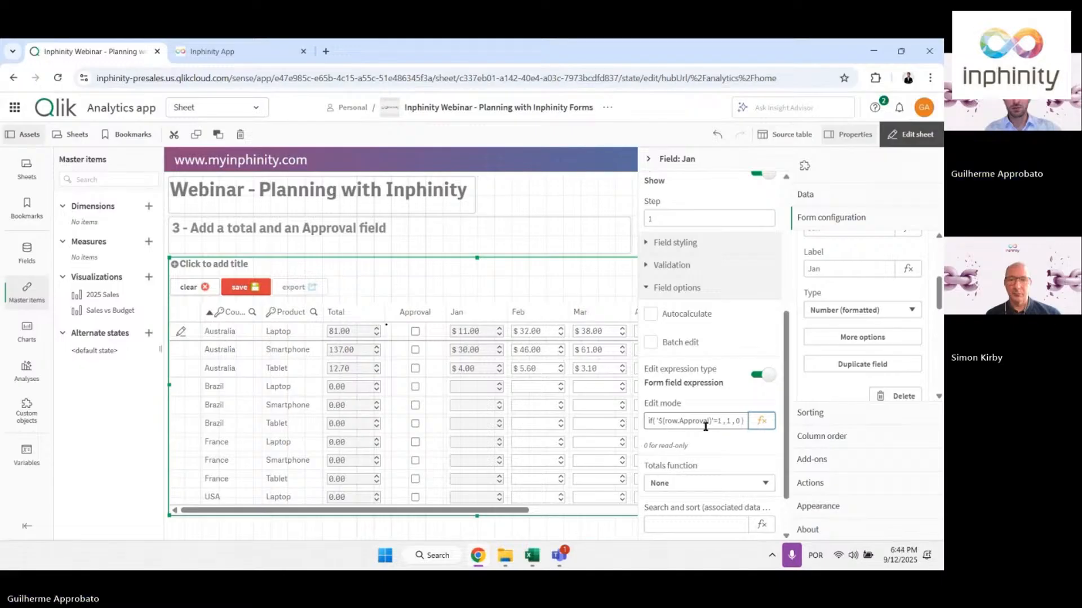
{"action": "left_click", "coordinate": [761, 423]}
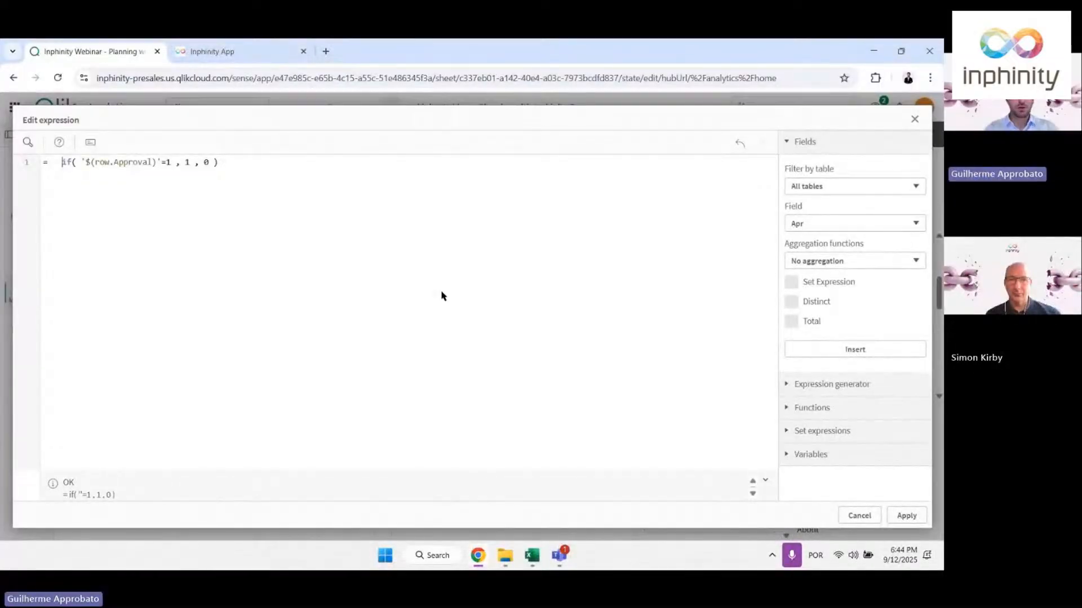
{"action": "left_click", "coordinate": [167, 163]}
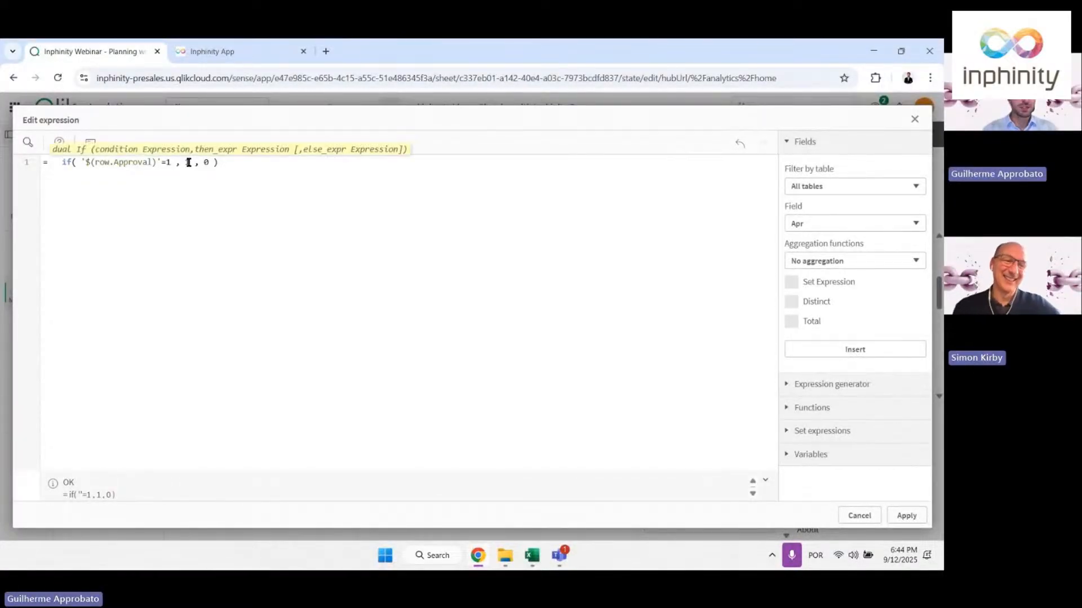
{"action": "key", "text": "BackSpace"}
{"action": "type", "text": "0"}
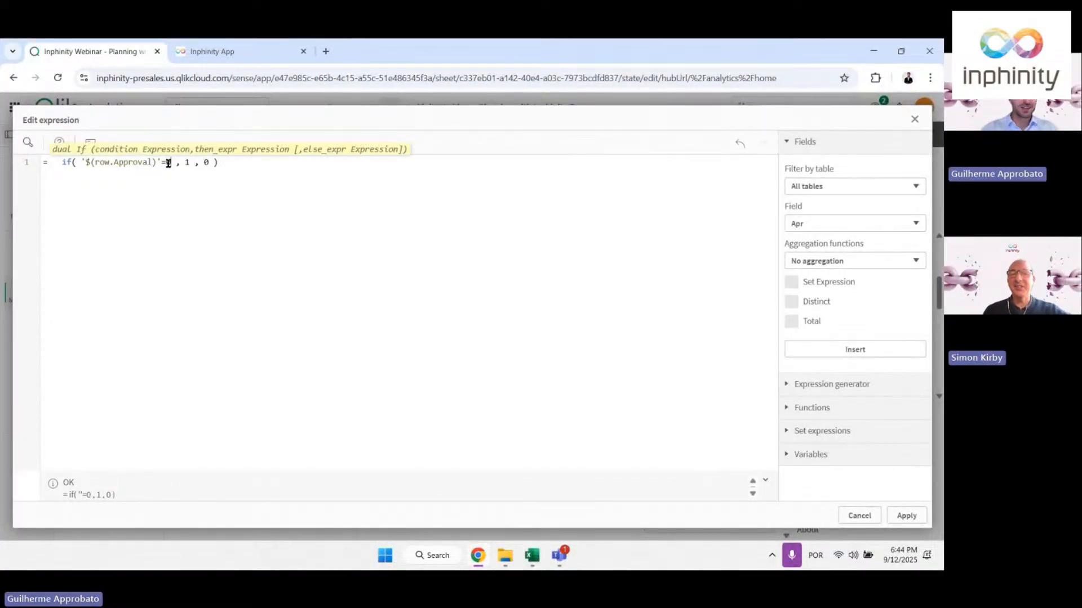
{"action": "key", "text": "BackSpace"}
{"action": "type", "text": "1 ,"}
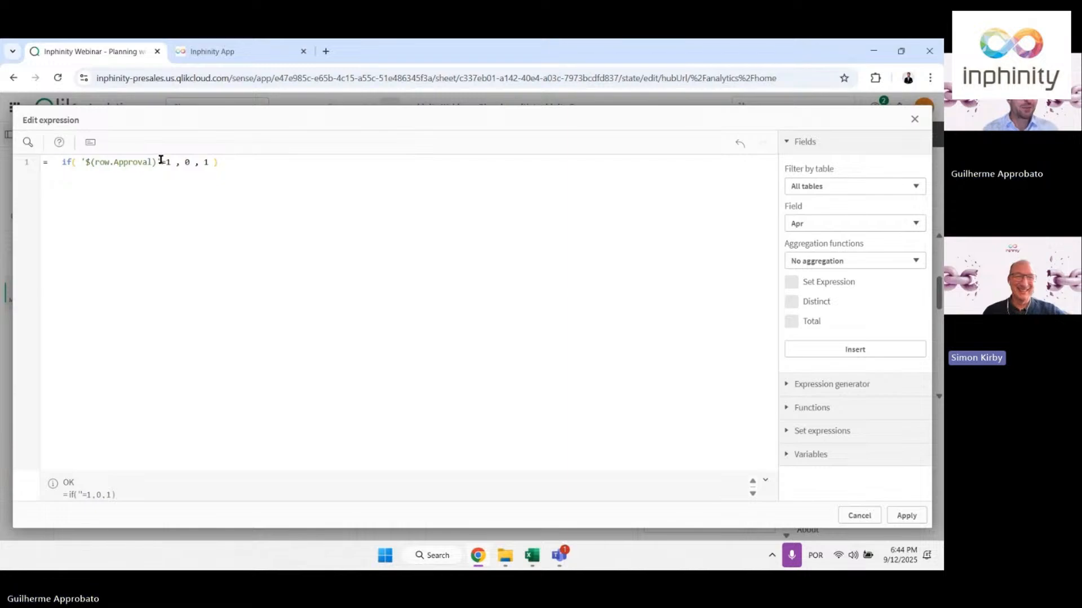
{"action": "left_click_drag", "start_coordinate": [161, 160], "coordinate": [83, 162]}
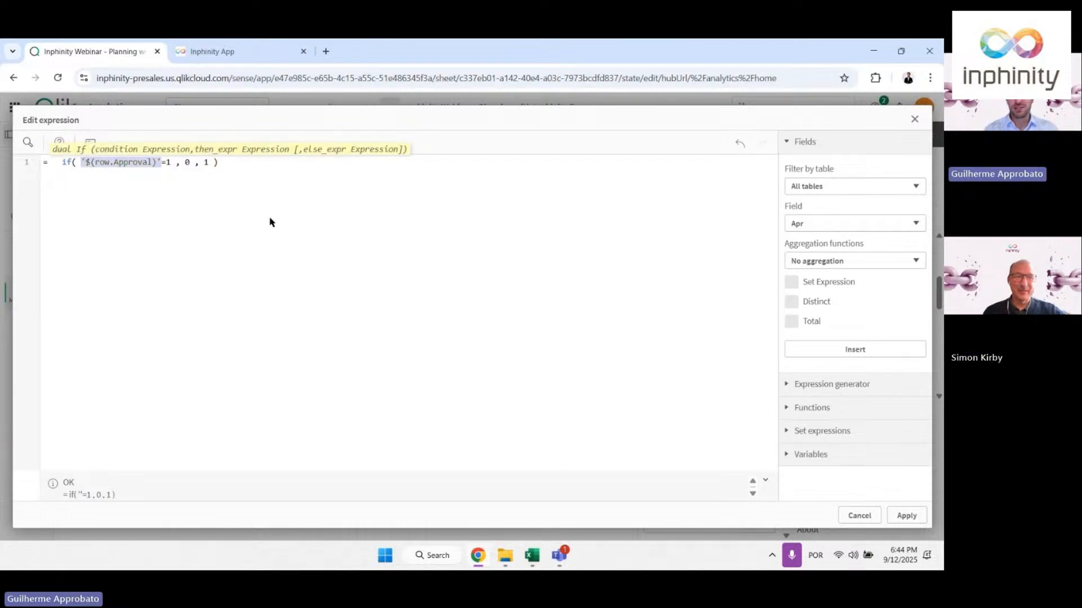
{"action": "left_click", "coordinate": [176, 164]}
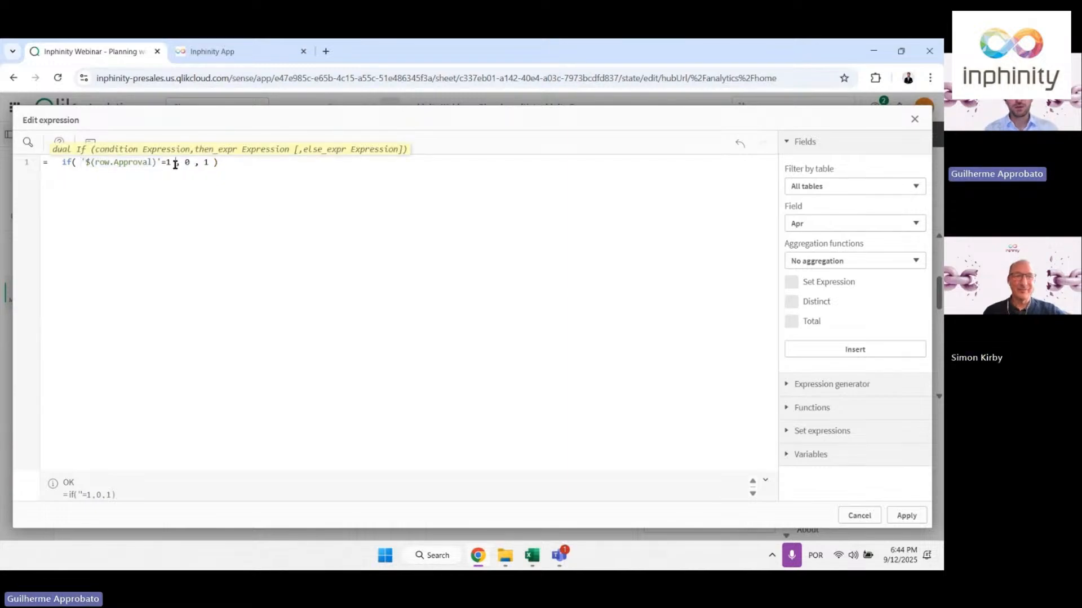
{"action": "left_click_drag", "start_coordinate": [162, 160], "coordinate": [83, 162]}
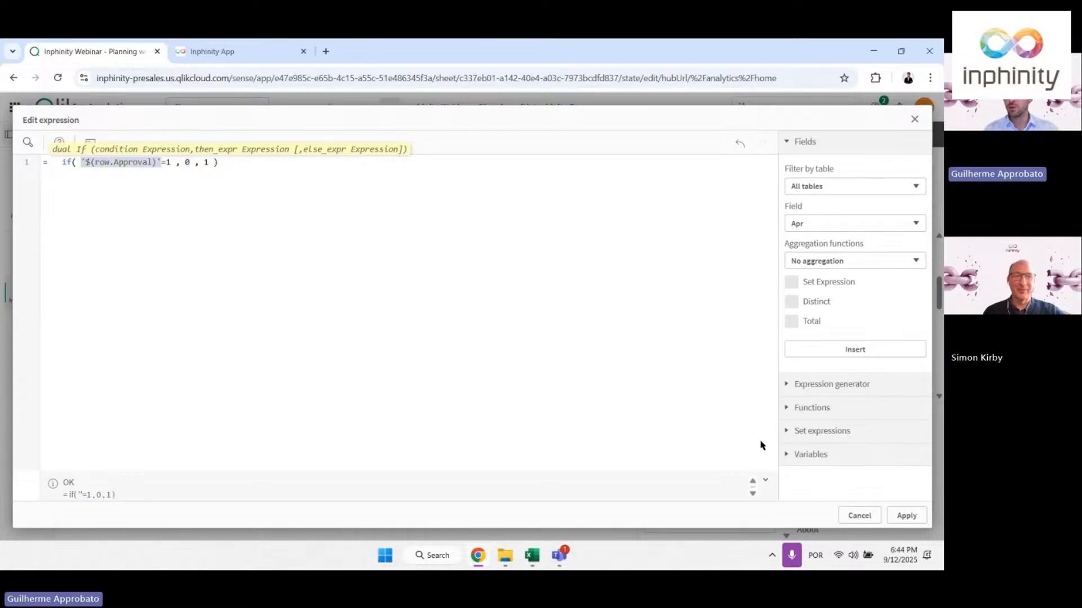
{"action": "left_click", "coordinate": [906, 515]}
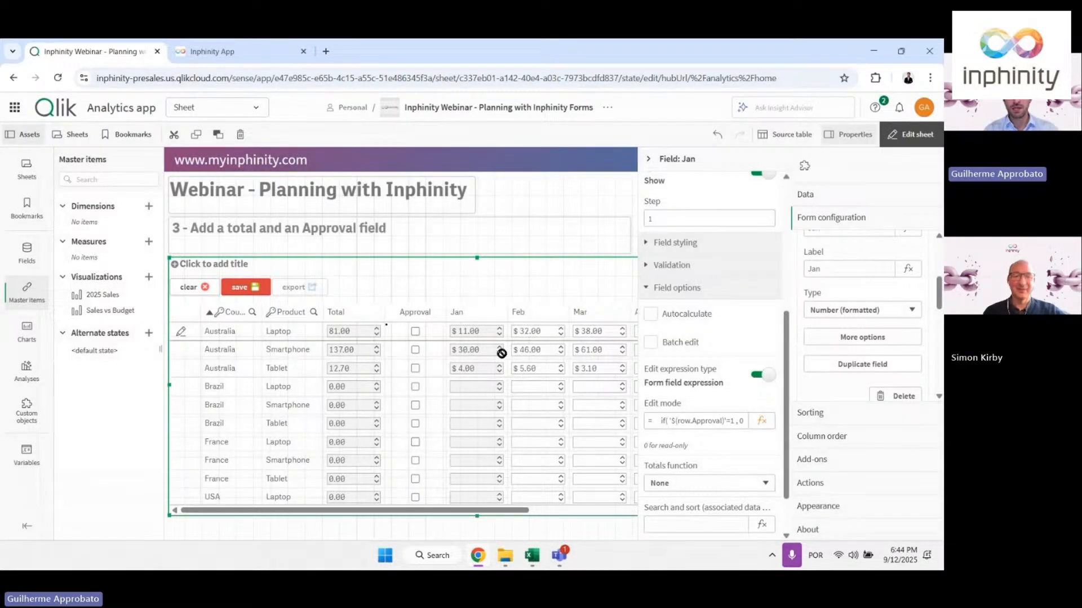
Tick Approval for the Australia Laptop, Smartphone and Tablet rows to test Jan's edit mode
{"action": "left_click", "coordinate": [415, 332]}
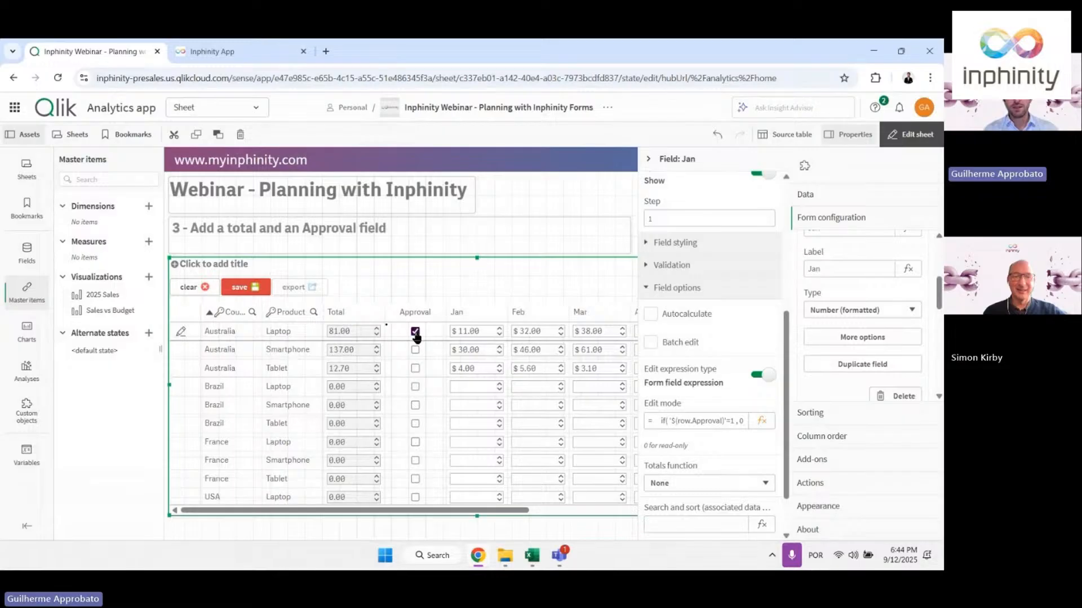
{"action": "left_click", "coordinate": [415, 350]}
{"action": "left_click", "coordinate": [415, 368]}
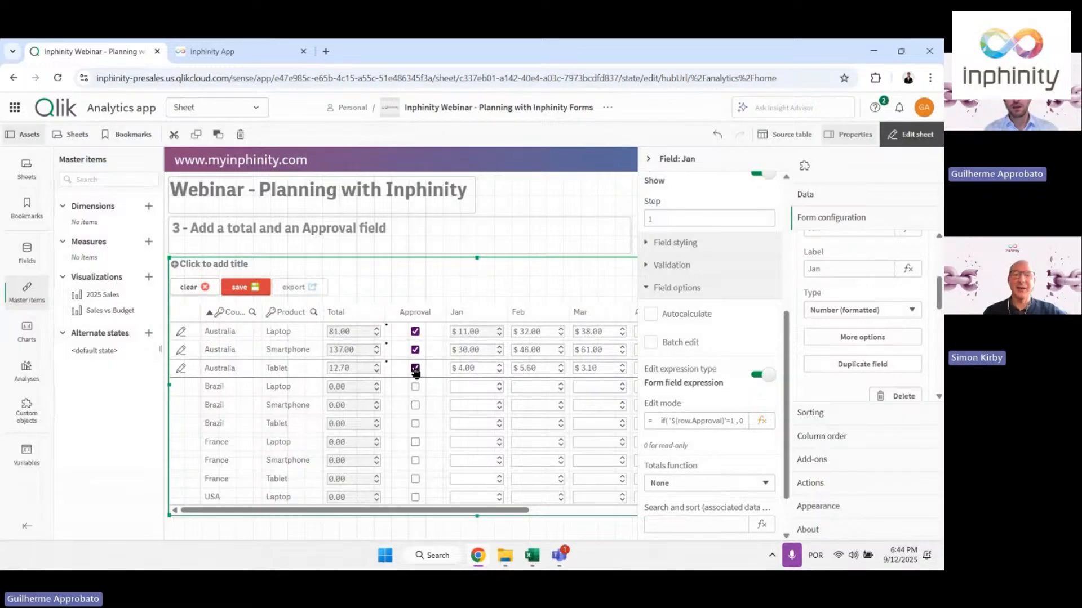
Tick Approval for the Brazil Smartphone row as a test and clear all unsaved form changes
{"action": "left_click", "coordinate": [415, 406]}
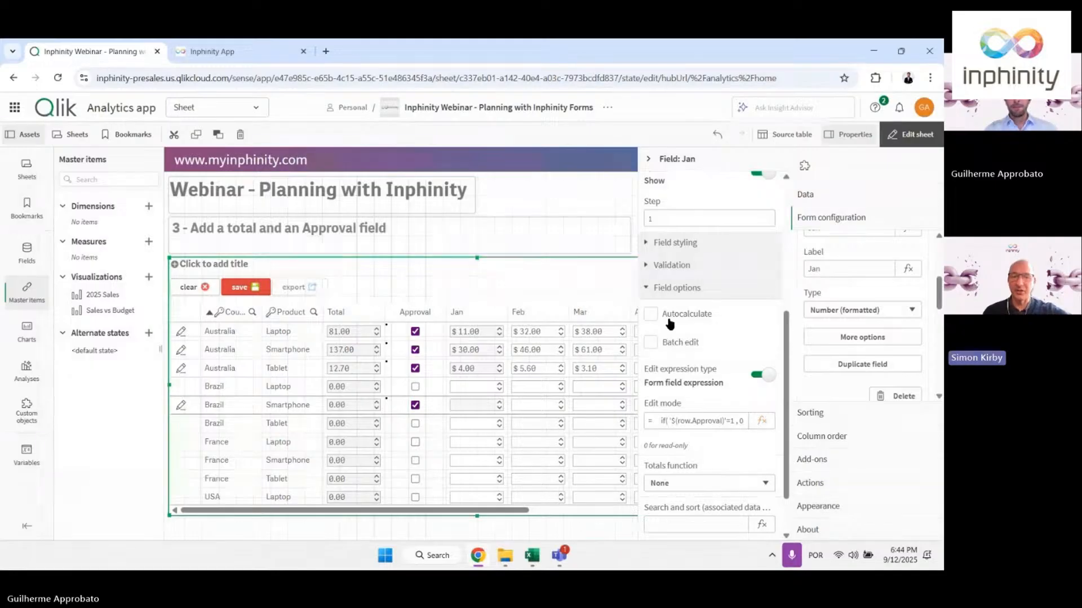
{"action": "left_click", "coordinate": [194, 287]}
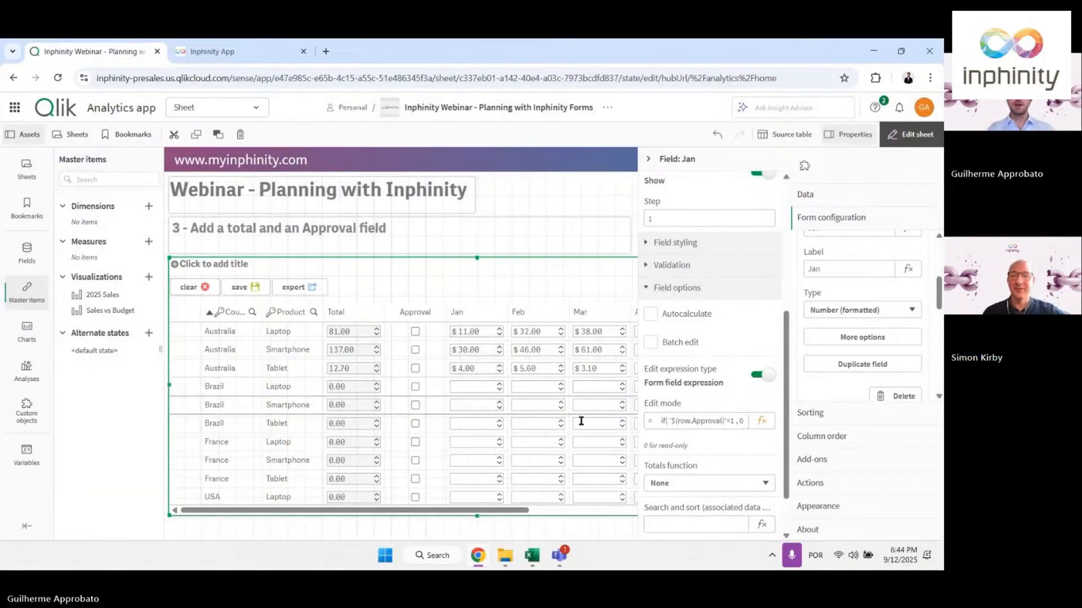
Copy Jan's edit mode expression, switch Feb's edit expression type to Form field expression, and paste the expression as Feb's edit mode
{"action": "left_click", "coordinate": [710, 422]}
{"action": "key", "text": "ctrl+a"}
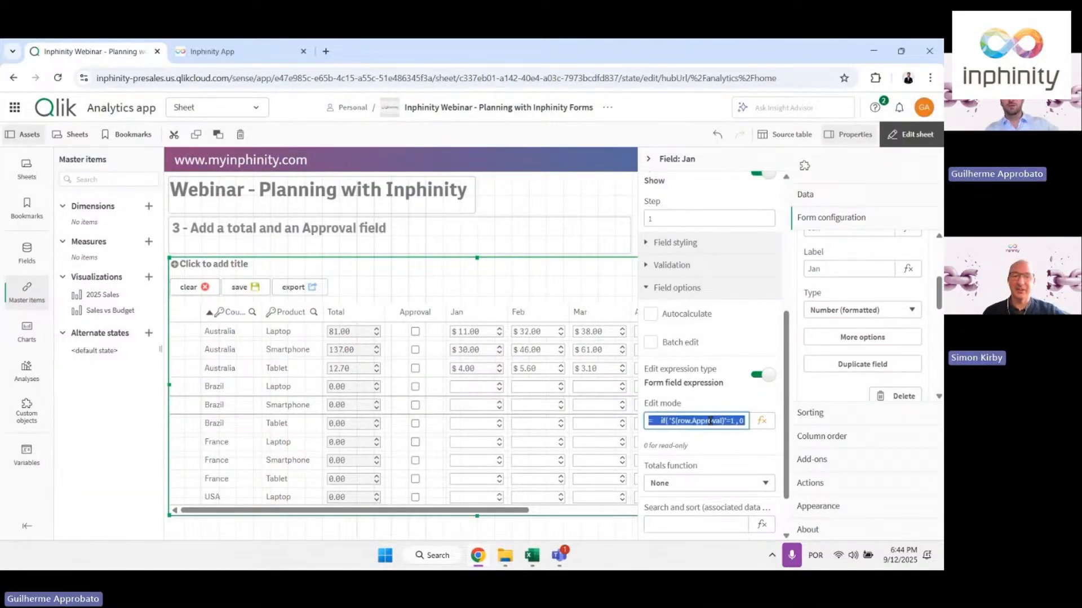
{"action": "left_click", "coordinate": [698, 160]}
{"action": "scroll", "coordinate": [865, 293], "scroll_direction": "up", "scroll_amount": 2}
{"action": "left_click", "coordinate": [859, 294]}
{"action": "left_click", "coordinate": [849, 321]}
{"action": "scroll", "coordinate": [849, 321], "scroll_direction": "down", "scroll_amount": 4}
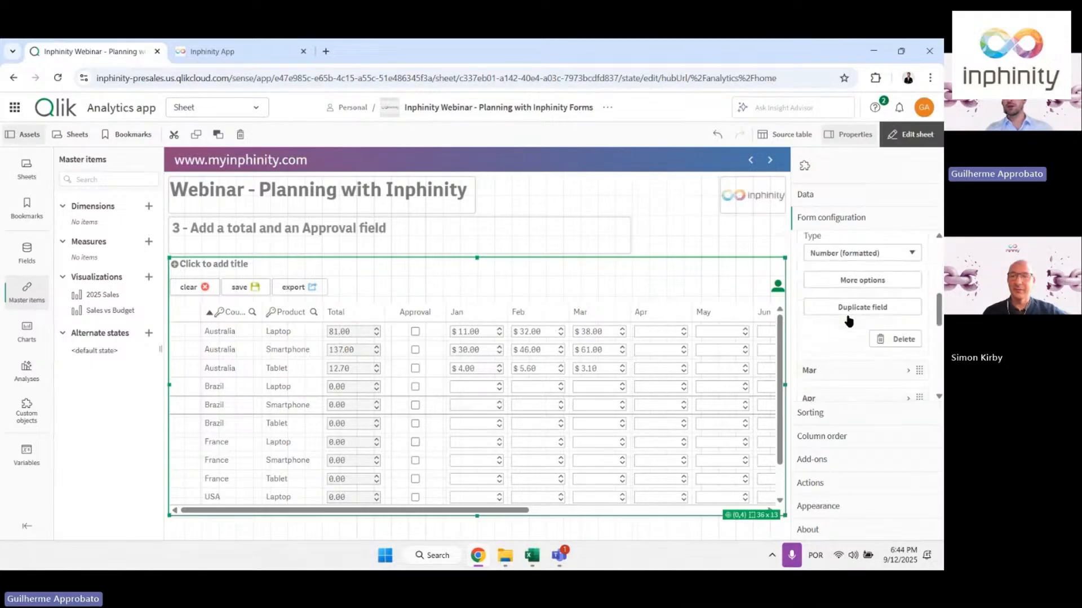
{"action": "left_click", "coordinate": [863, 280]}
{"action": "scroll", "coordinate": [703, 356], "scroll_direction": "down", "scroll_amount": 5}
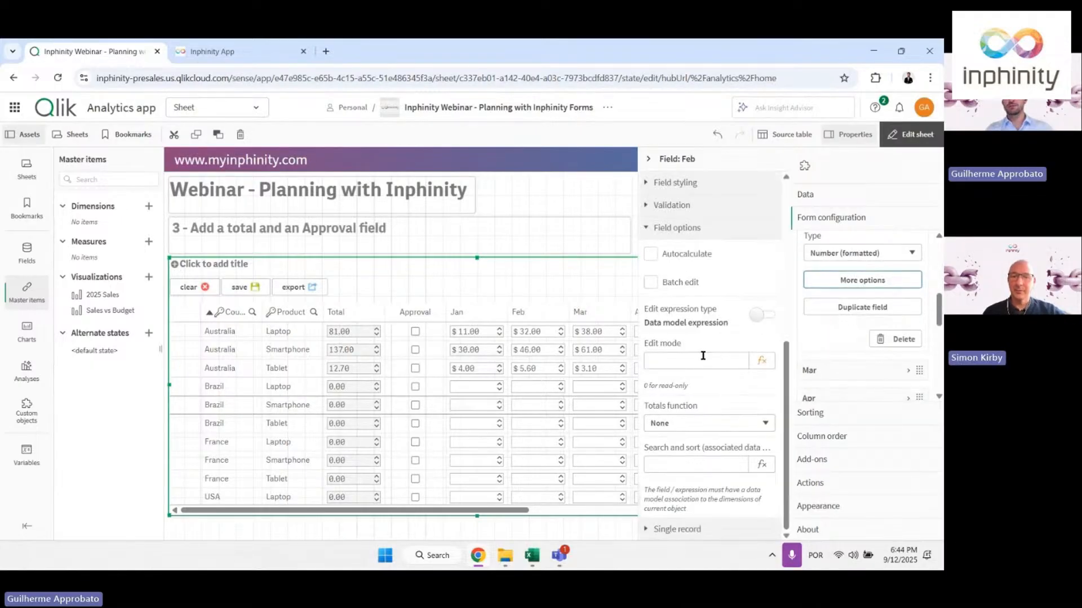
{"action": "left_click", "coordinate": [760, 314]}
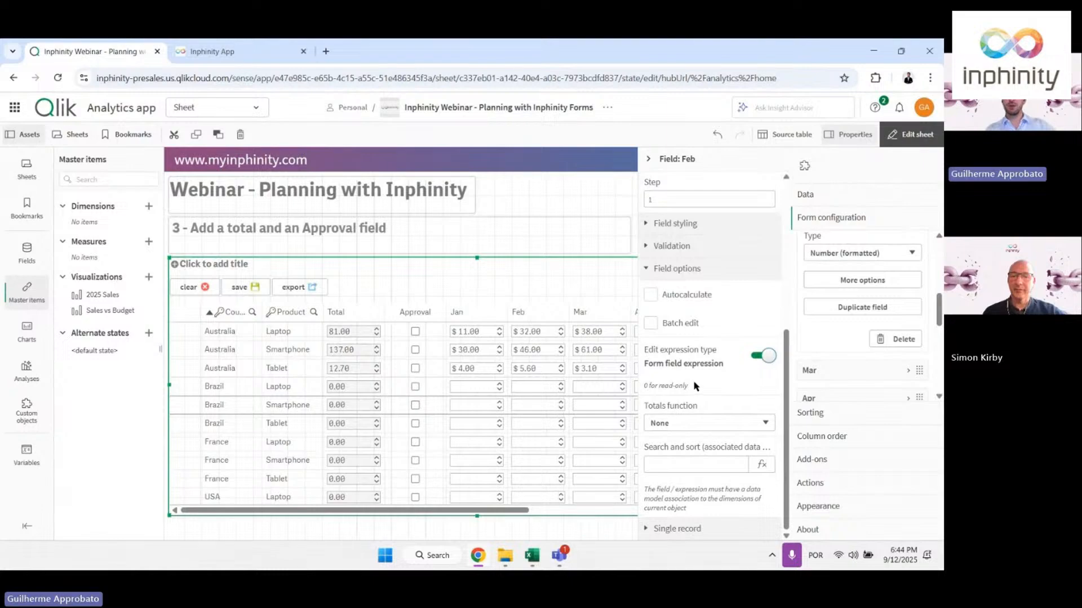
{"action": "left_click", "coordinate": [697, 361]}
{"action": "key", "text": "ctrl+v"}
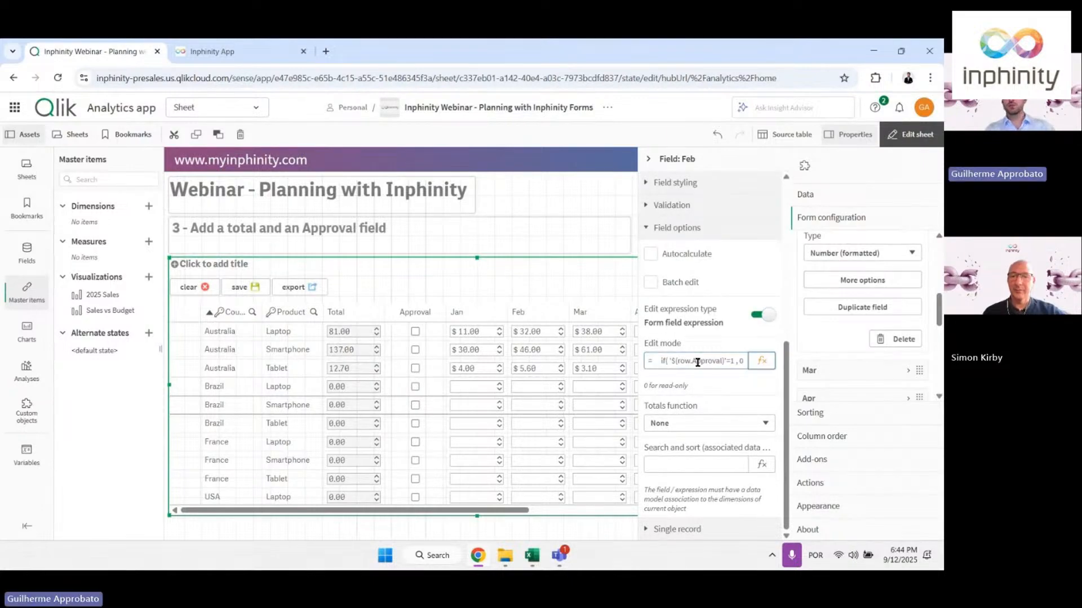
Test the finished sheet by ticking Approval for the Australia rows and Brazil Smartphone, and clear the unsaved changes
{"action": "left_click", "coordinate": [910, 134]}
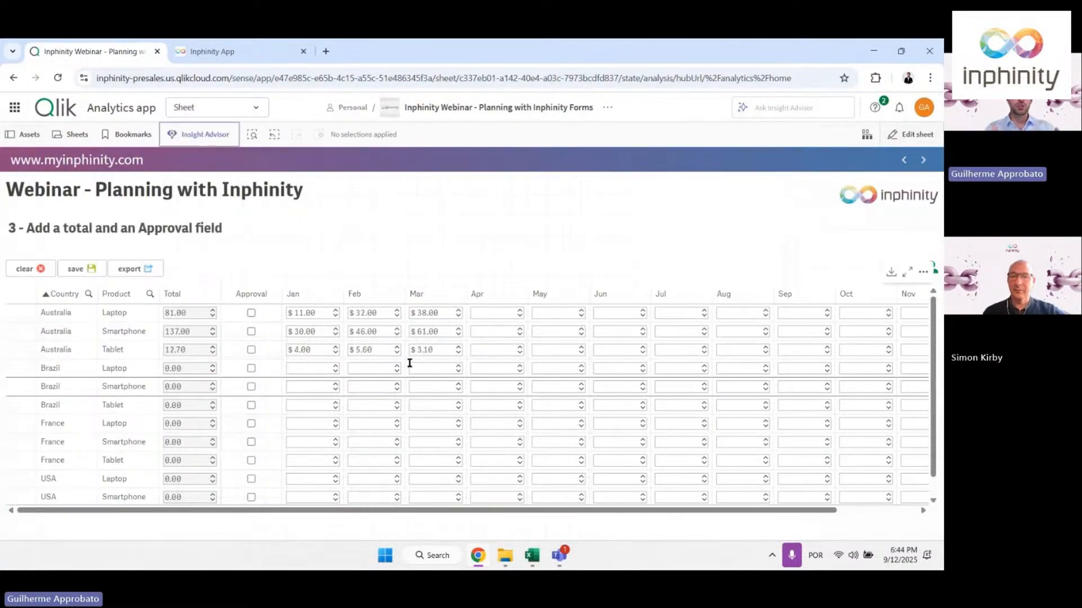
{"action": "left_click", "coordinate": [251, 313]}
{"action": "left_click", "coordinate": [251, 333]}
{"action": "left_click", "coordinate": [250, 350]}
{"action": "left_click", "coordinate": [251, 387]}
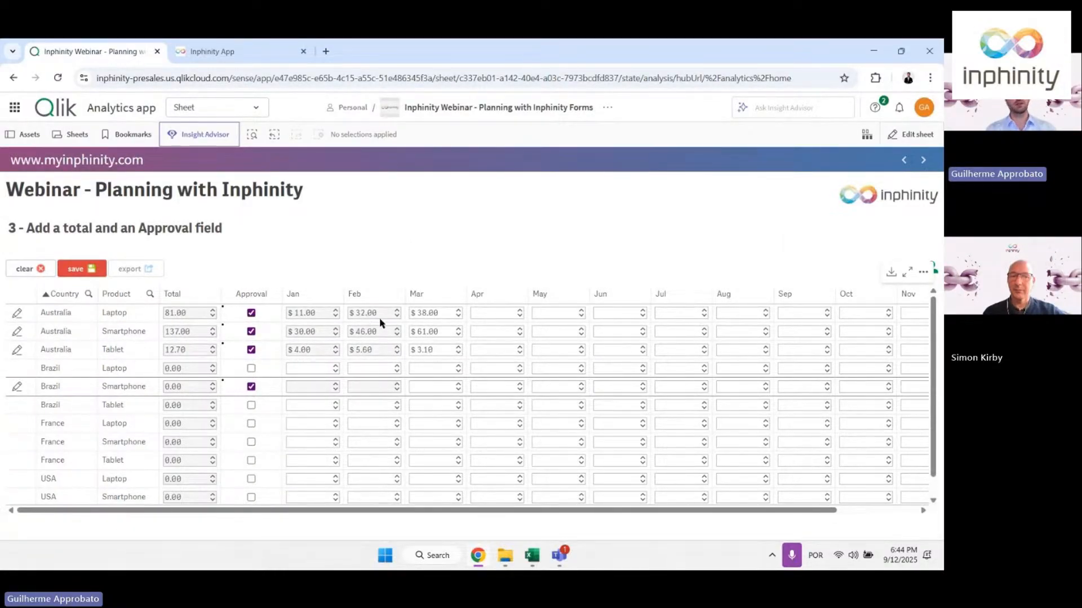
{"action": "left_click", "coordinate": [35, 272]}
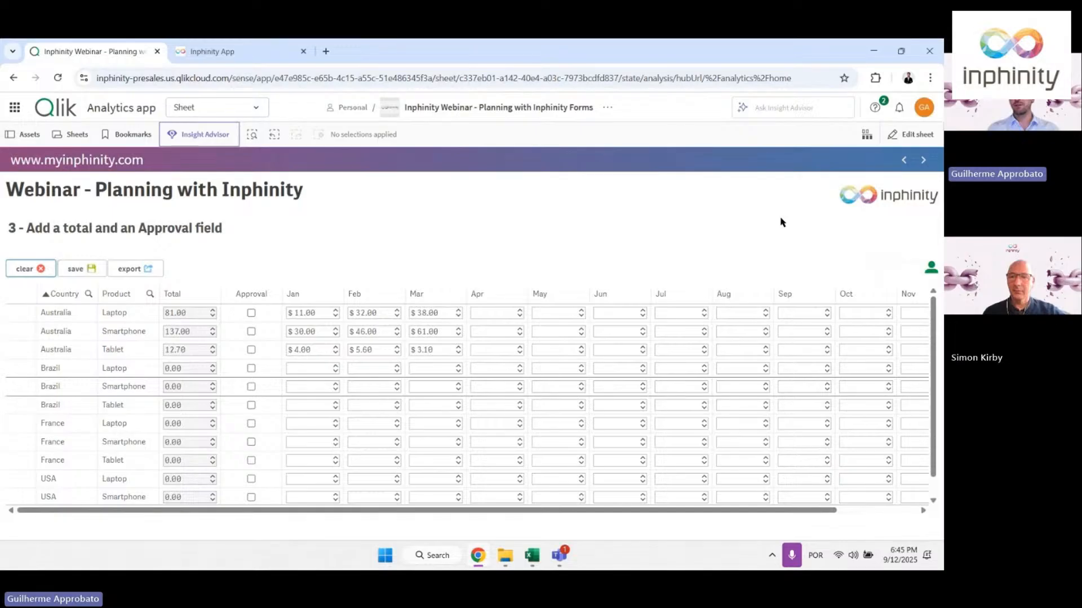
Return to sheet editing and add a Change date field to the form
{"action": "left_click", "coordinate": [919, 135]}
{"action": "scroll", "coordinate": [877, 361], "scroll_direction": "down", "scroll_amount": 6}
{"action": "left_click", "coordinate": [862, 389]}
{"action": "scroll", "coordinate": [710, 394], "scroll_direction": "down", "scroll_amount": 2}
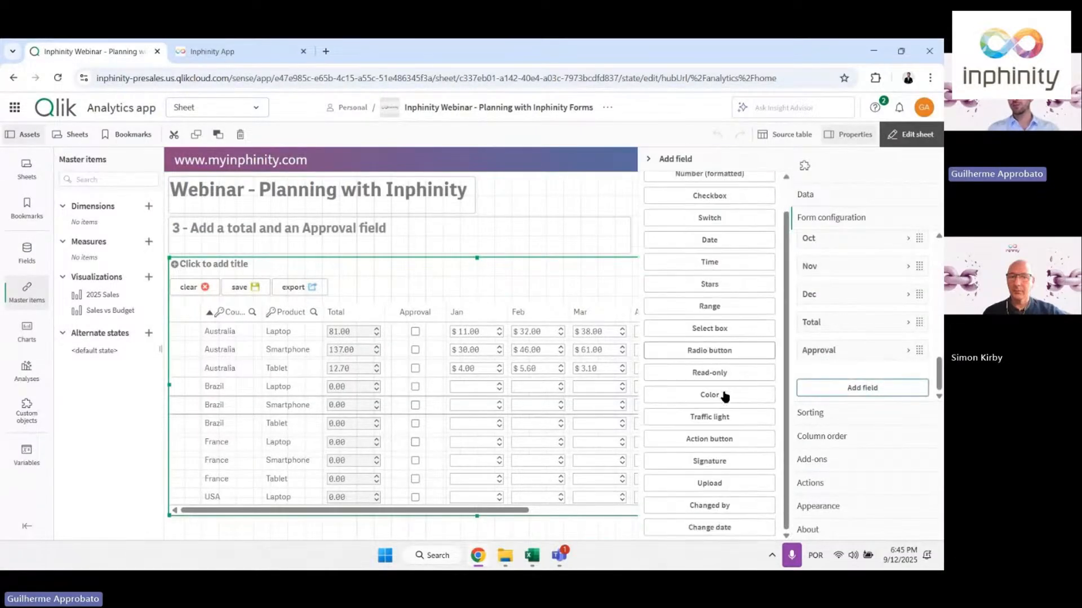
{"action": "left_click", "coordinate": [711, 528]}
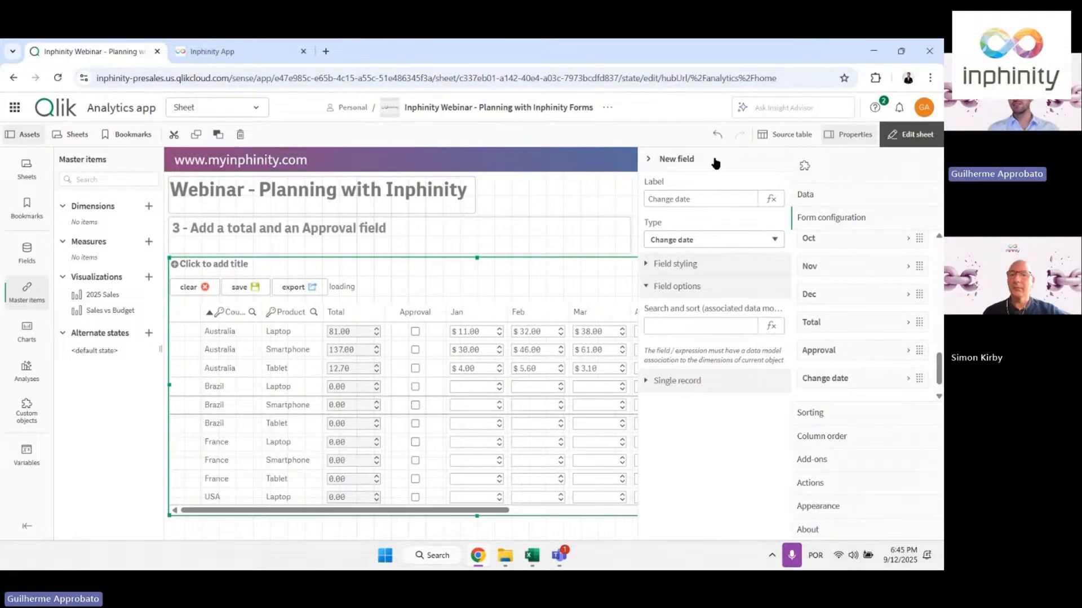
{"action": "left_click", "coordinate": [783, 162]}
{"action": "scroll", "coordinate": [683, 355], "scroll_direction": "right", "scroll_amount": 8}
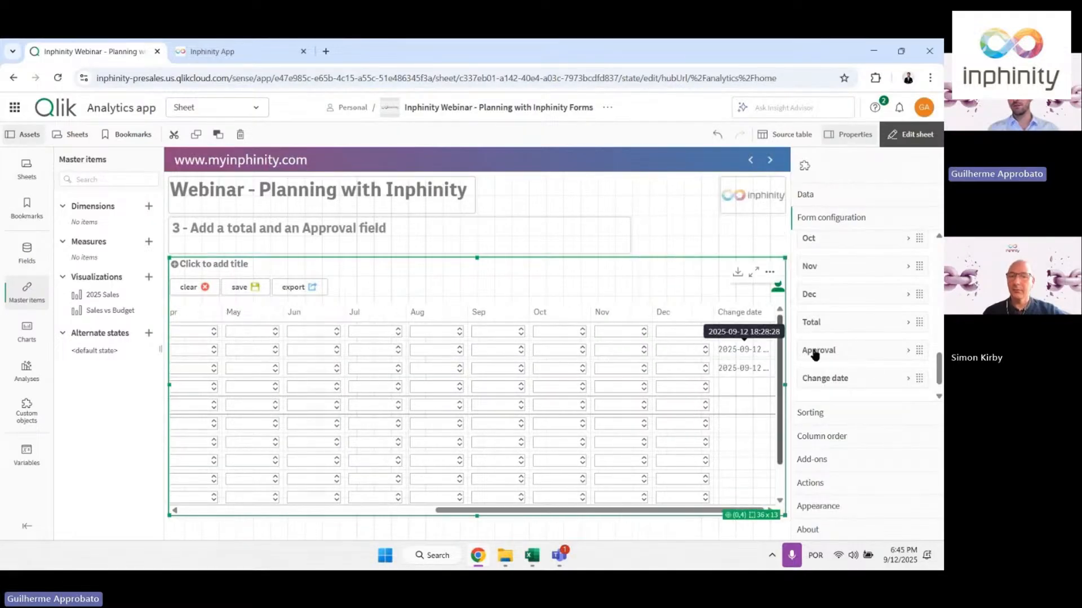
Add a Changed by field to the form with User id as the author
{"action": "scroll", "coordinate": [853, 378], "scroll_direction": "down", "scroll_amount": 1}
{"action": "left_click", "coordinate": [855, 387]}
{"action": "scroll", "coordinate": [700, 419], "scroll_direction": "down", "scroll_amount": 1}
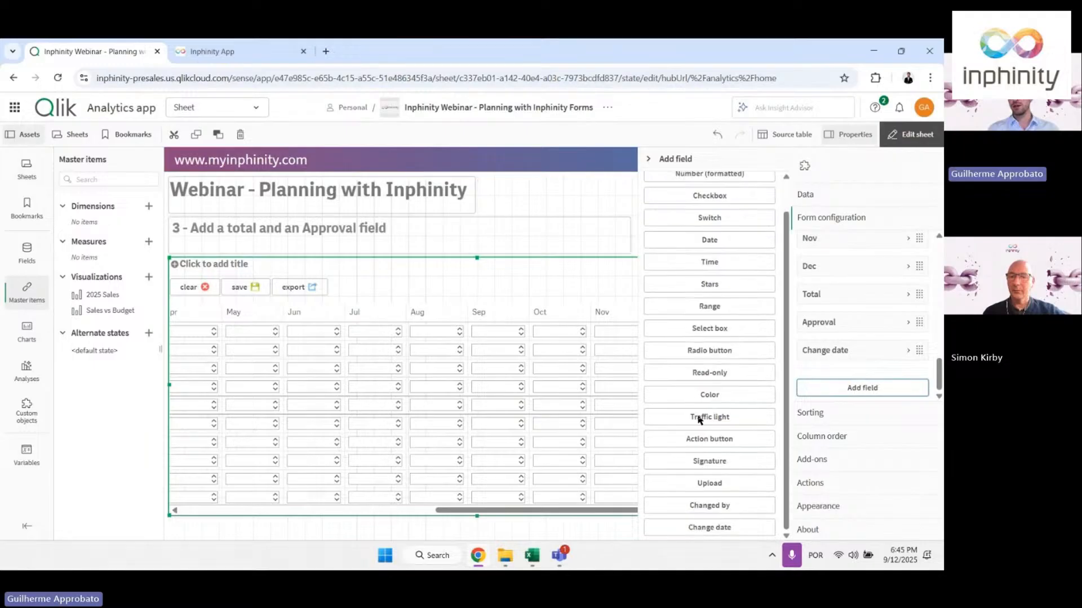
{"action": "left_click", "coordinate": [719, 503]}
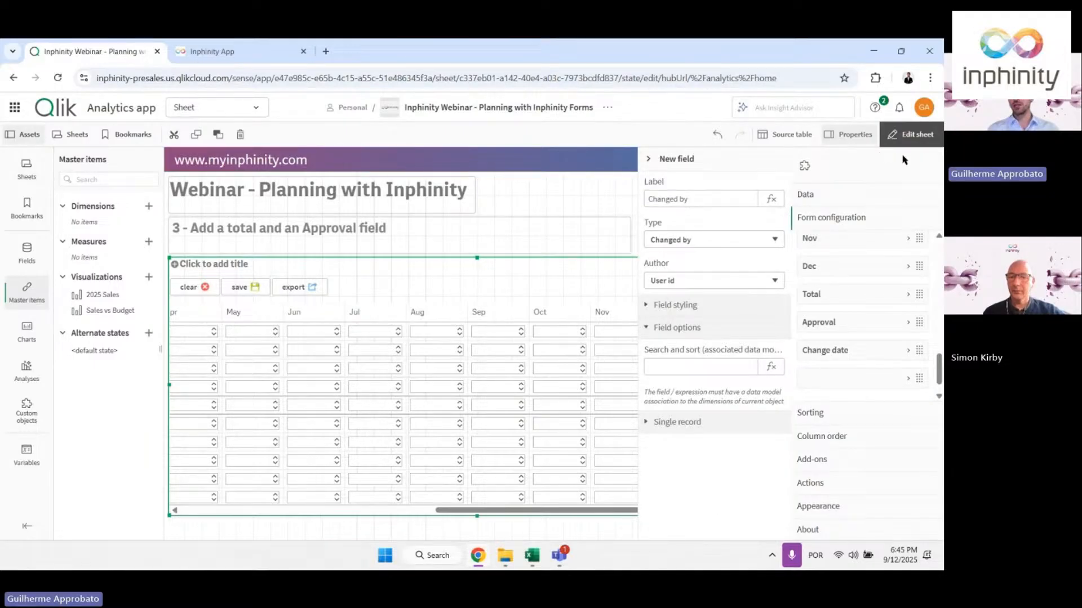
Leave sheet editing and widen the Change date column to fit the full date and time
{"action": "left_click", "coordinate": [908, 136]}
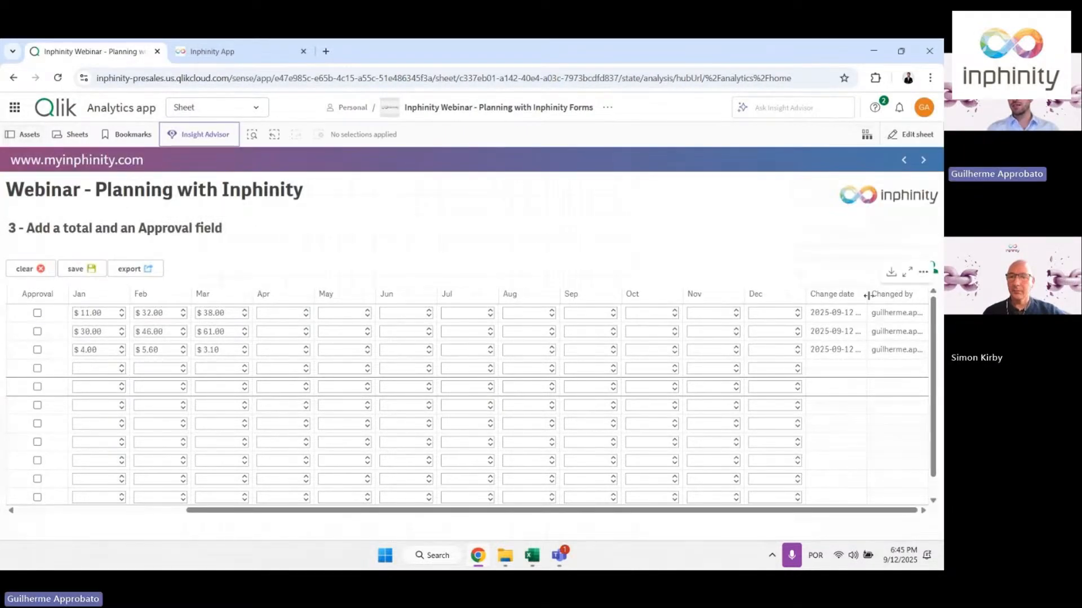
{"action": "left_click_drag", "start_coordinate": [866, 298], "coordinate": [901, 298]}
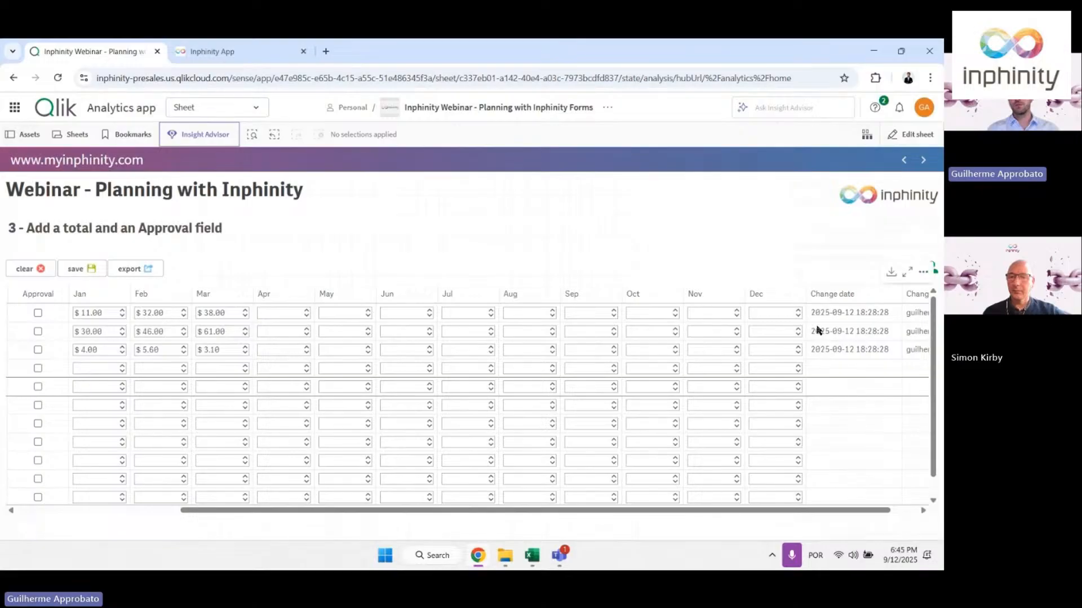
{"action": "scroll", "coordinate": [855, 357], "scroll_direction": "right", "scroll_amount": 1}
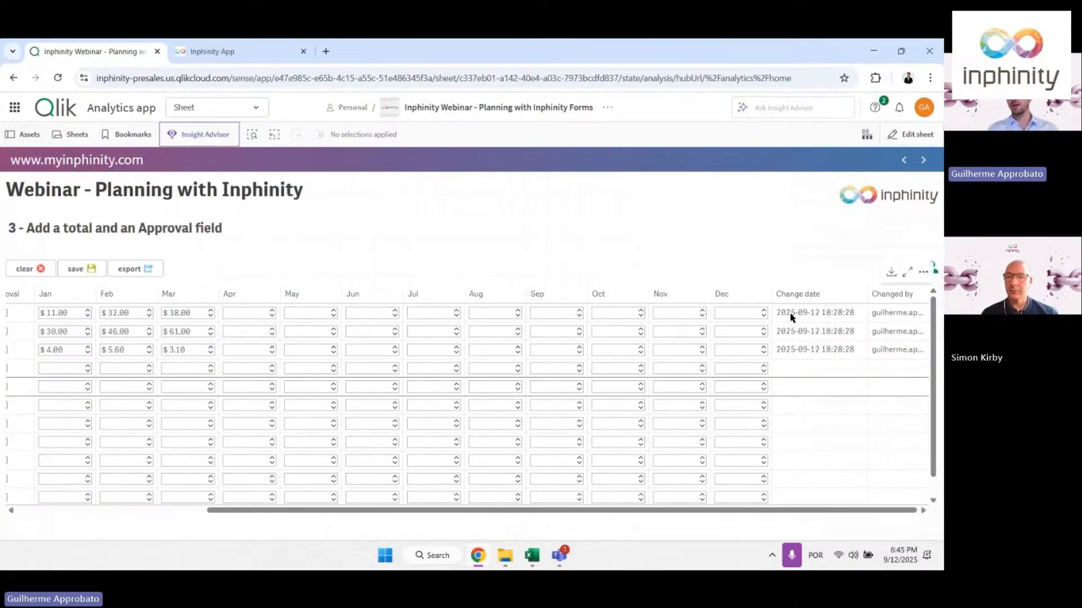
Enter 10 in Nov for the Brazil Smartphone row and save the form
{"action": "left_click", "coordinate": [669, 387]}
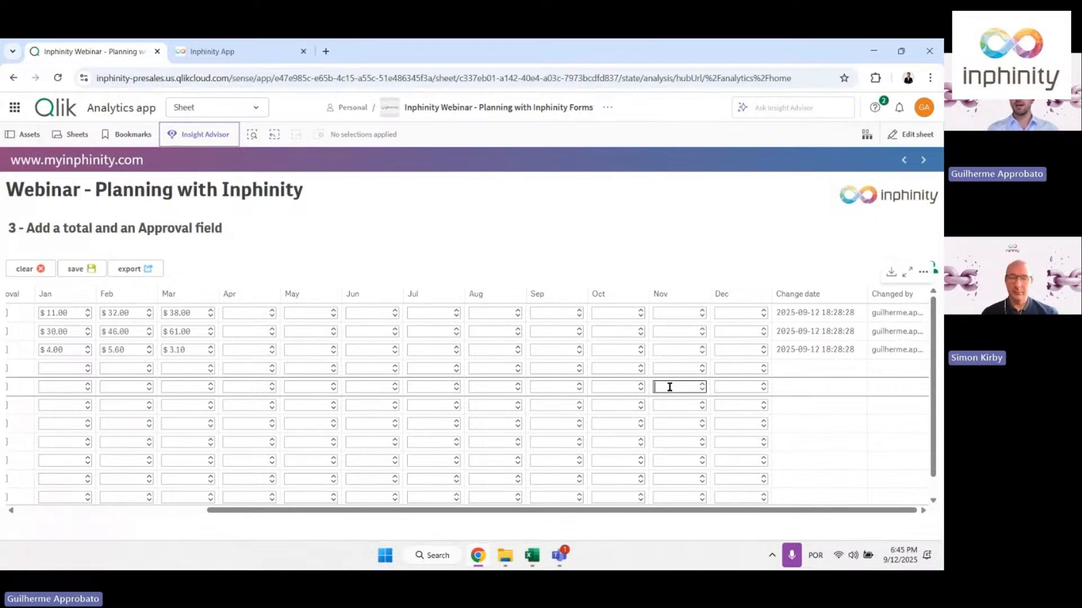
{"action": "type", "text": "10"}
{"action": "left_click", "coordinate": [77, 271]}
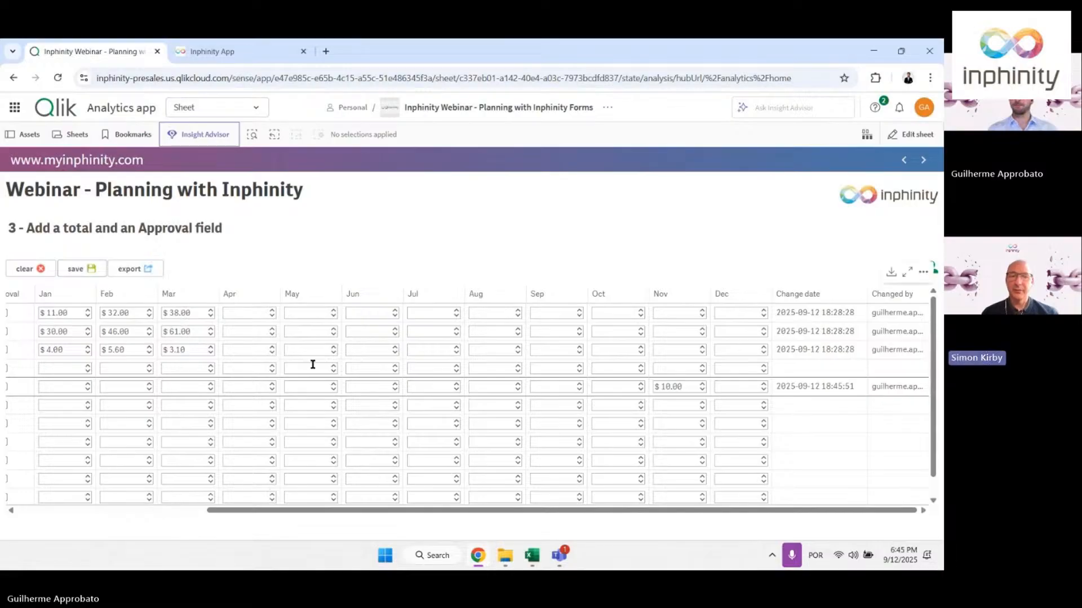
{"action": "scroll", "coordinate": [313, 365], "scroll_direction": "left", "scroll_amount": 4}
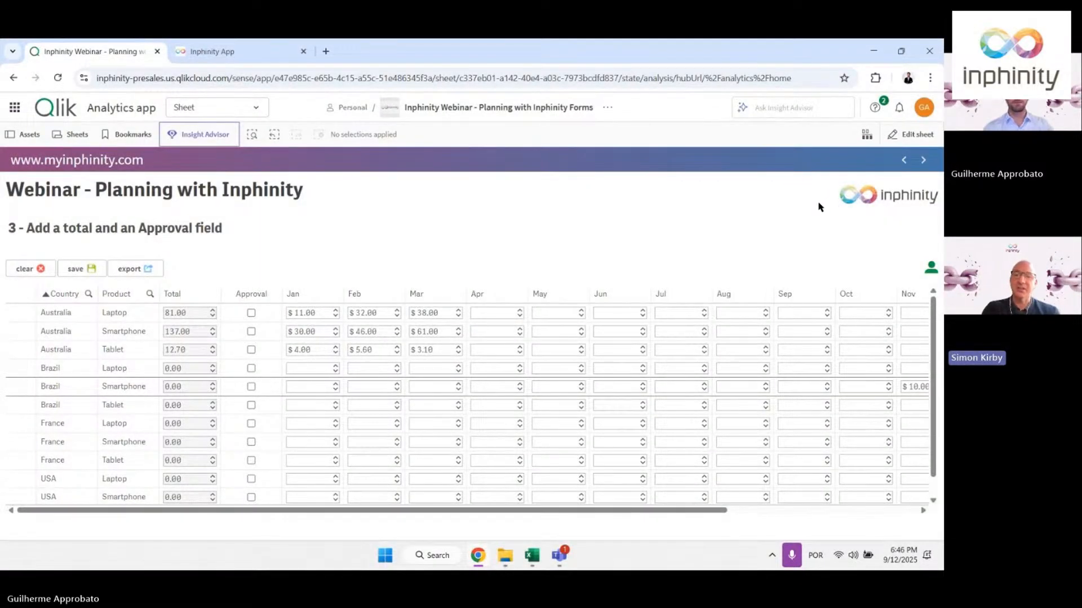
Resume sheet editing, apply the pending visualization changes, and enable Batch edit for the Approval field
{"action": "left_click", "coordinate": [901, 136]}
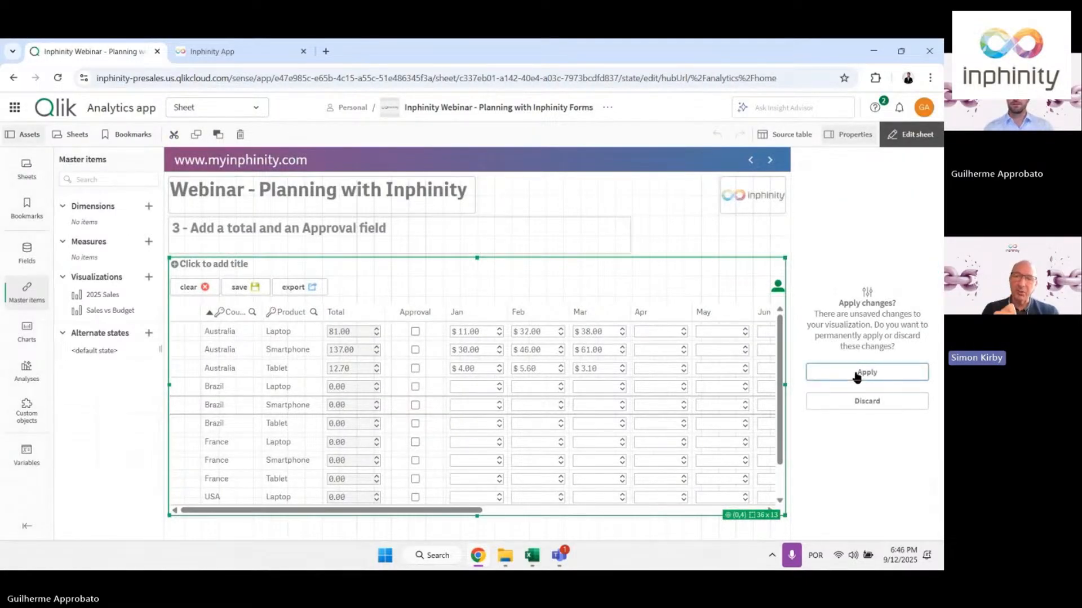
{"action": "left_click", "coordinate": [857, 375]}
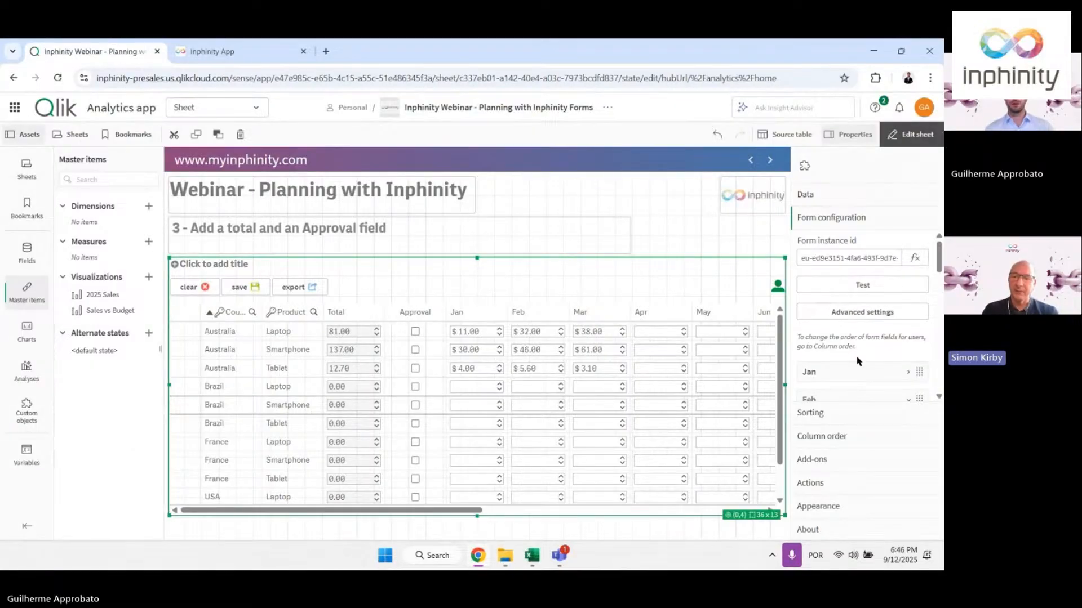
{"action": "scroll", "coordinate": [857, 361], "scroll_direction": "down", "scroll_amount": 1}
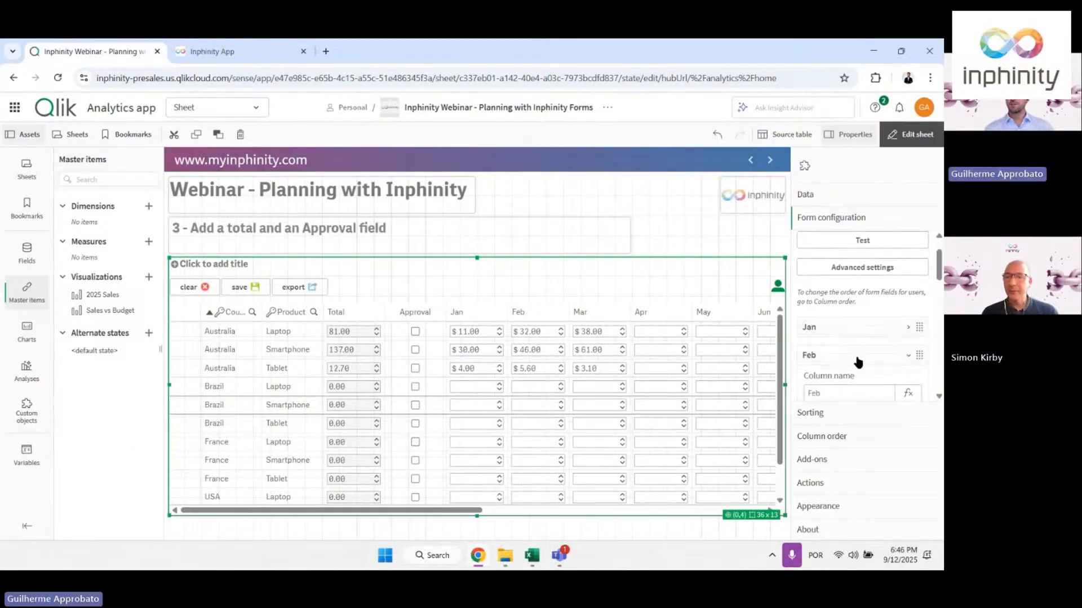
{"action": "left_click", "coordinate": [858, 361]}
{"action": "scroll", "coordinate": [858, 360], "scroll_direction": "down", "scroll_amount": 6}
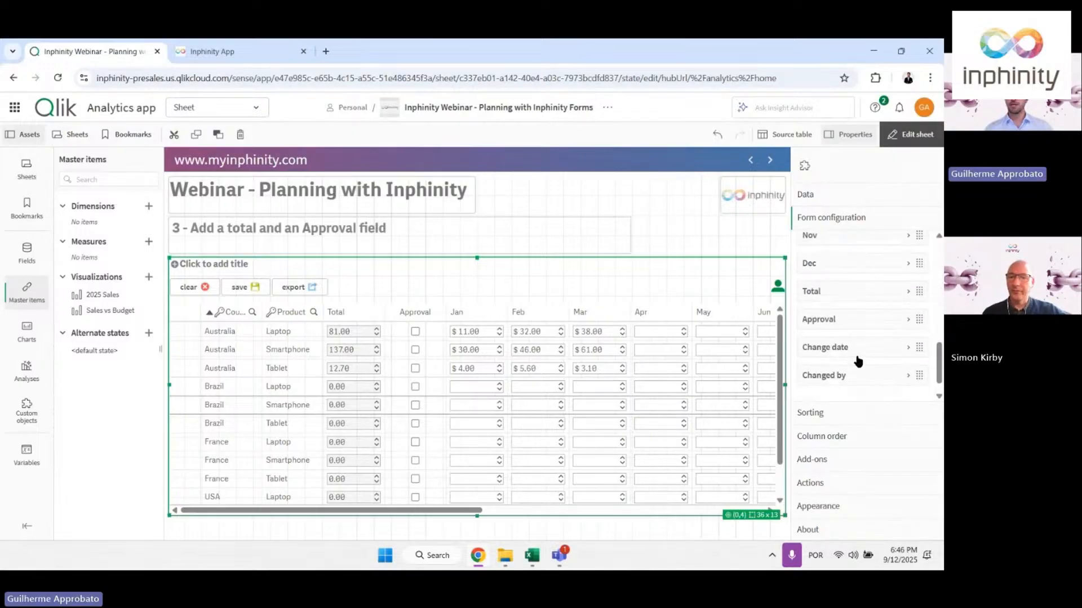
{"action": "left_click", "coordinate": [828, 320]}
{"action": "scroll", "coordinate": [836, 327], "scroll_direction": "down", "scroll_amount": 3}
{"action": "left_click", "coordinate": [845, 360]}
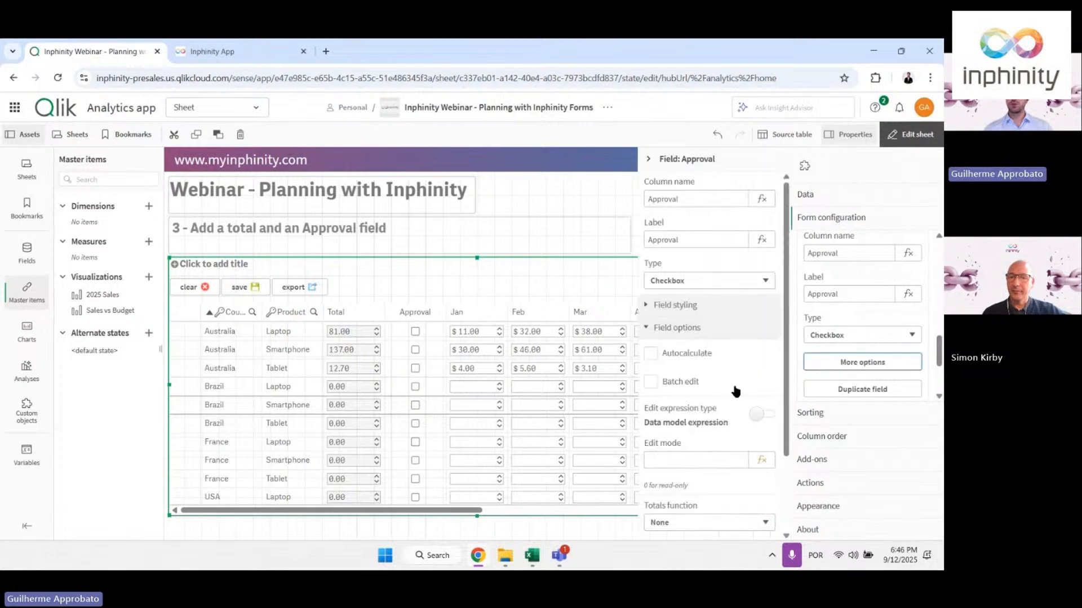
{"action": "left_click", "coordinate": [656, 385]}
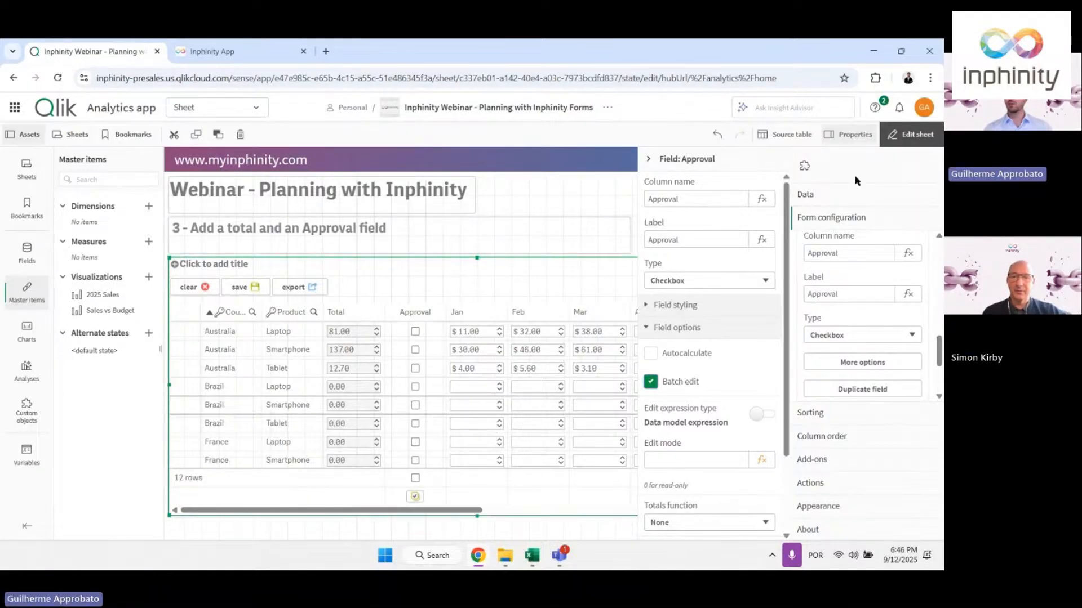
Enable Batch edit in the field options of Jan
{"action": "scroll", "coordinate": [840, 285], "scroll_direction": "up", "scroll_amount": 7}
{"action": "scroll", "coordinate": [839, 287], "scroll_direction": "down", "scroll_amount": 1}
{"action": "left_click", "coordinate": [839, 292]}
{"action": "scroll", "coordinate": [840, 291], "scroll_direction": "down", "scroll_amount": 2}
{"action": "left_click", "coordinate": [839, 284]}
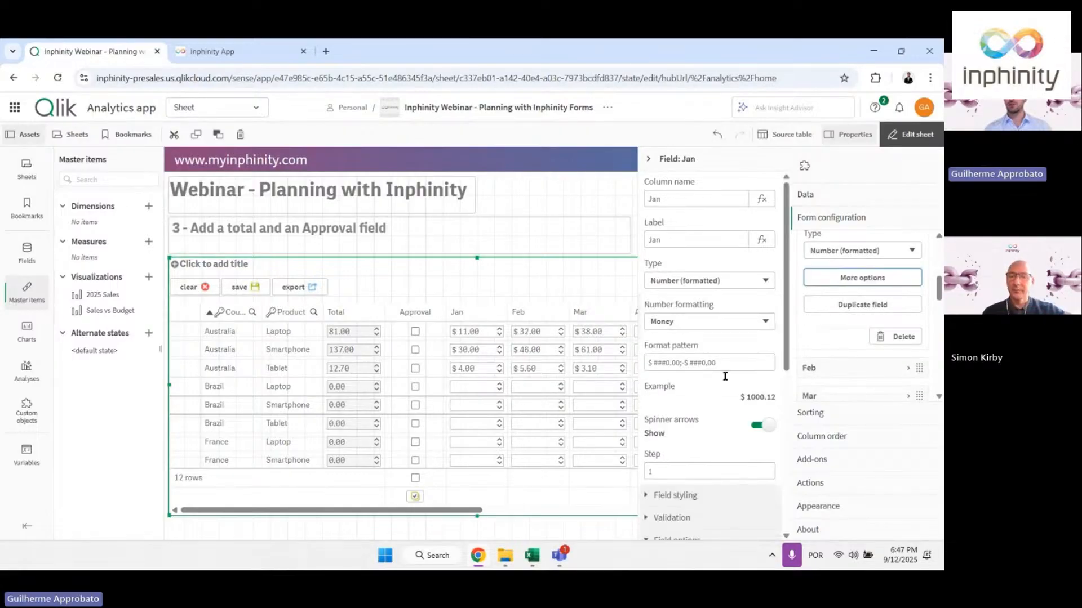
{"action": "scroll", "coordinate": [687, 421], "scroll_direction": "down", "scroll_amount": 5}
{"action": "left_click", "coordinate": [667, 283]}
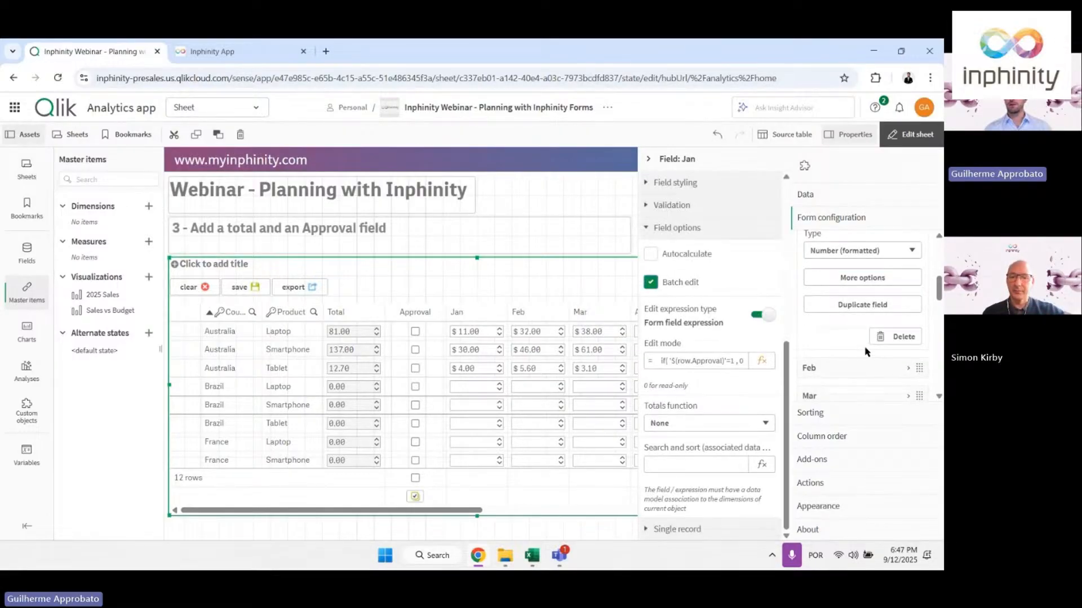
Enable Batch edit in the field options of Feb
{"action": "left_click", "coordinate": [851, 371]}
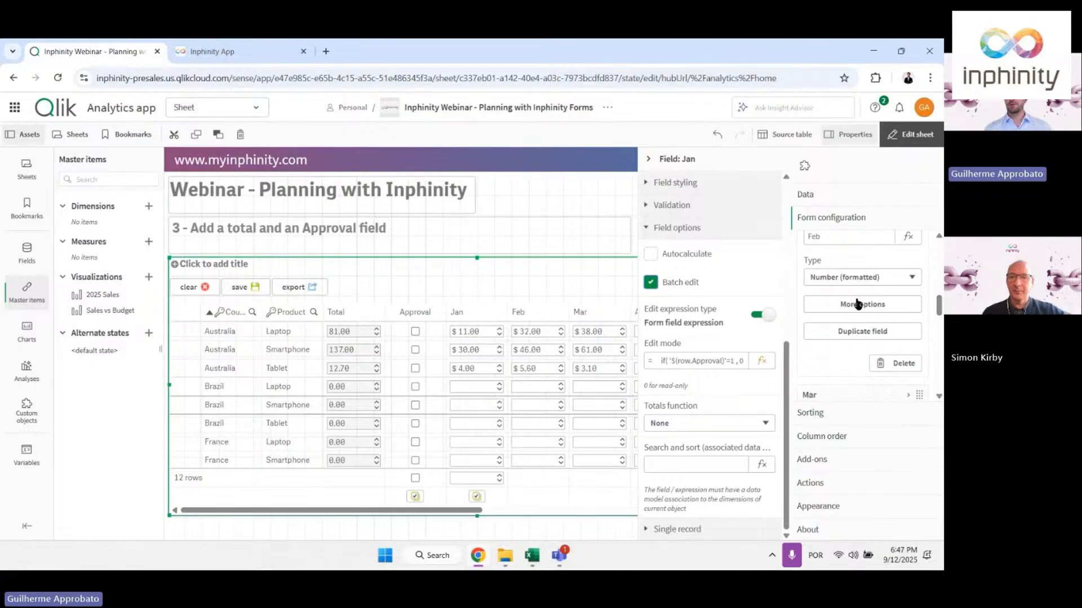
{"action": "left_click", "coordinate": [858, 304]}
{"action": "scroll", "coordinate": [706, 408], "scroll_direction": "down", "scroll_amount": 5}
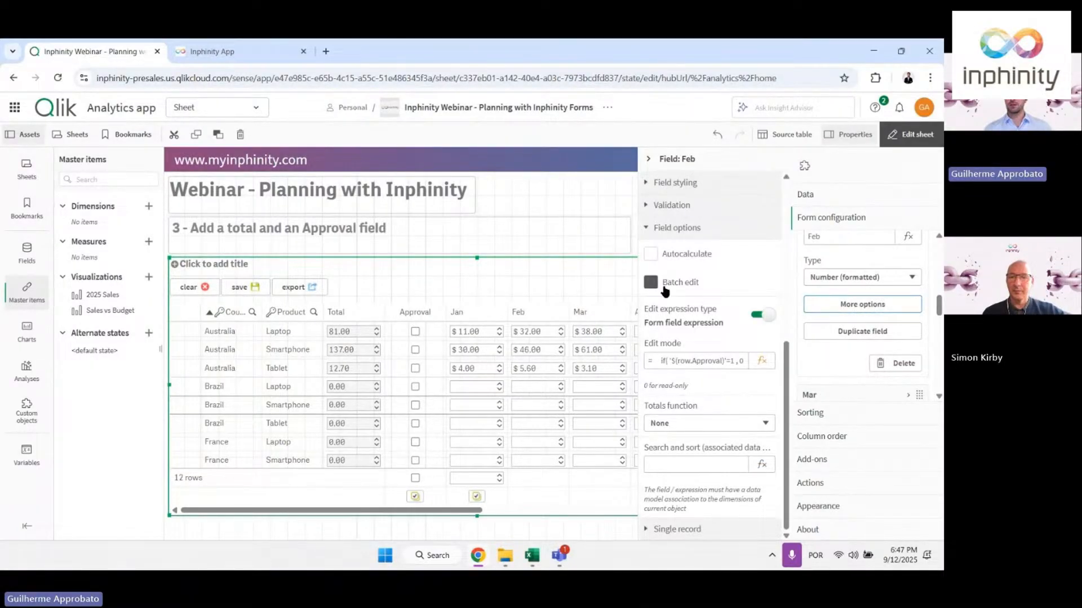
Leave sheet editing and use batch edit to tick Approval on every row, checking down to the USA rows
{"action": "left_click", "coordinate": [908, 134]}
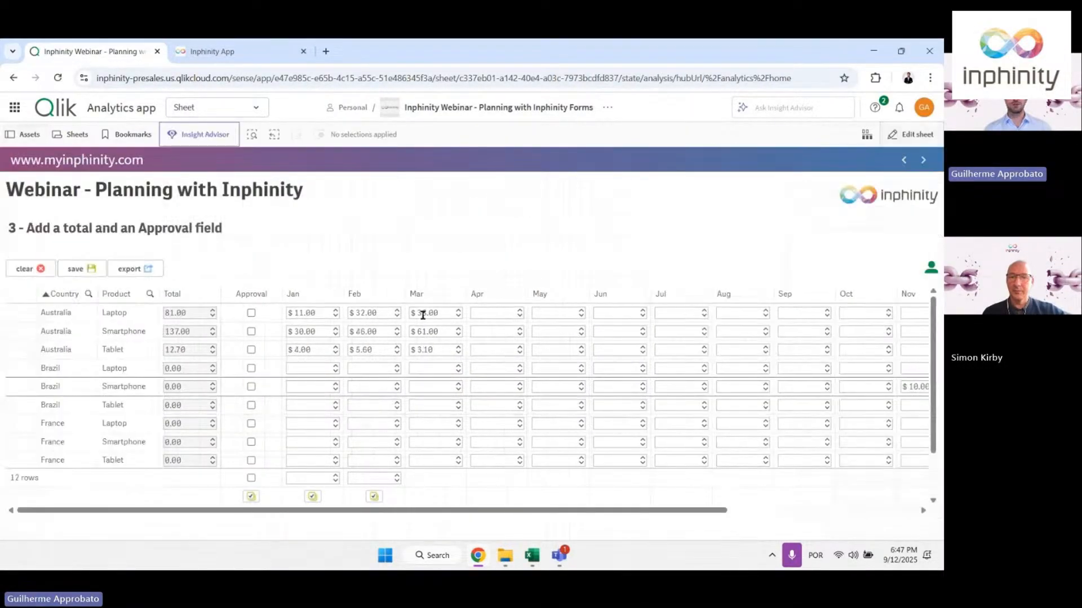
{"action": "left_click", "coordinate": [250, 479]}
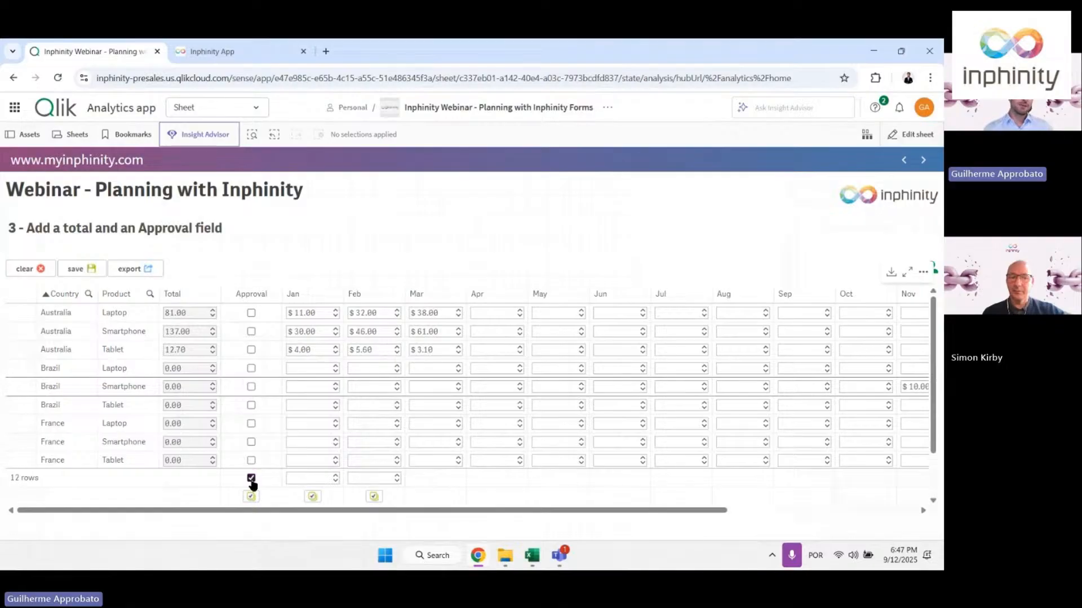
{"action": "left_click", "coordinate": [251, 497]}
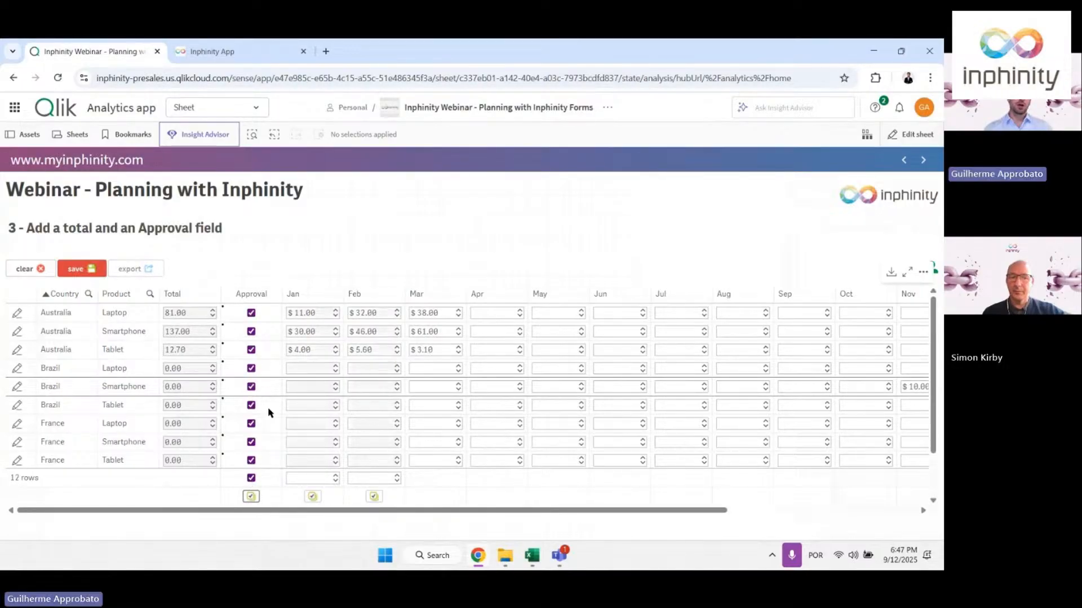
{"action": "scroll", "coordinate": [268, 412], "scroll_direction": "down", "scroll_amount": 2}
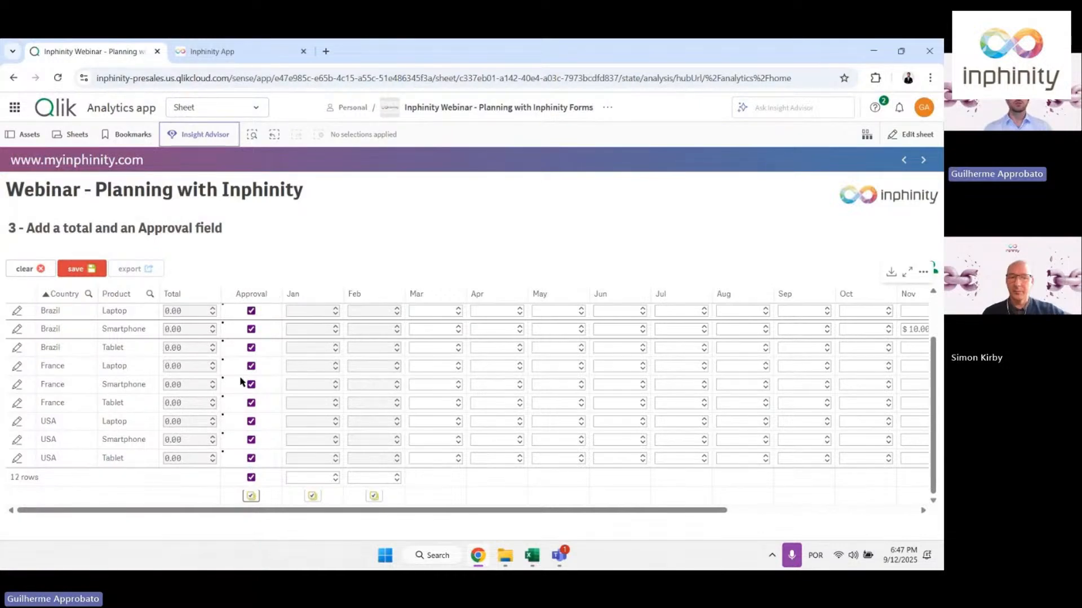
Discard the pending Approval ticks, try batch-filling Jan with 500 on every row, and clear the unsaved values
{"action": "left_click", "coordinate": [34, 270]}
{"action": "left_click", "coordinate": [310, 477]}
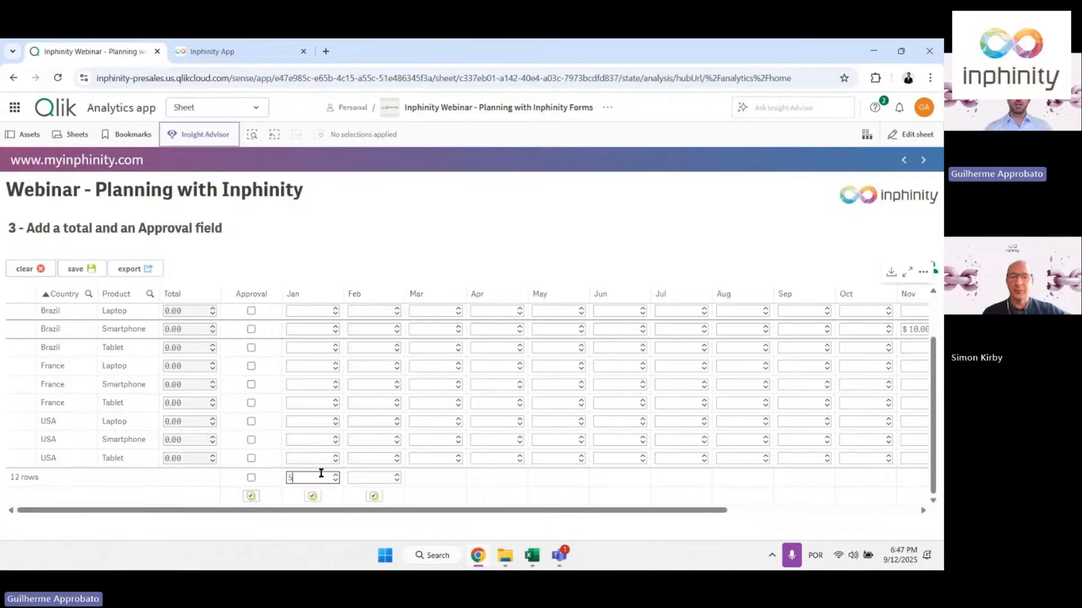
{"action": "left_click", "coordinate": [313, 496]}
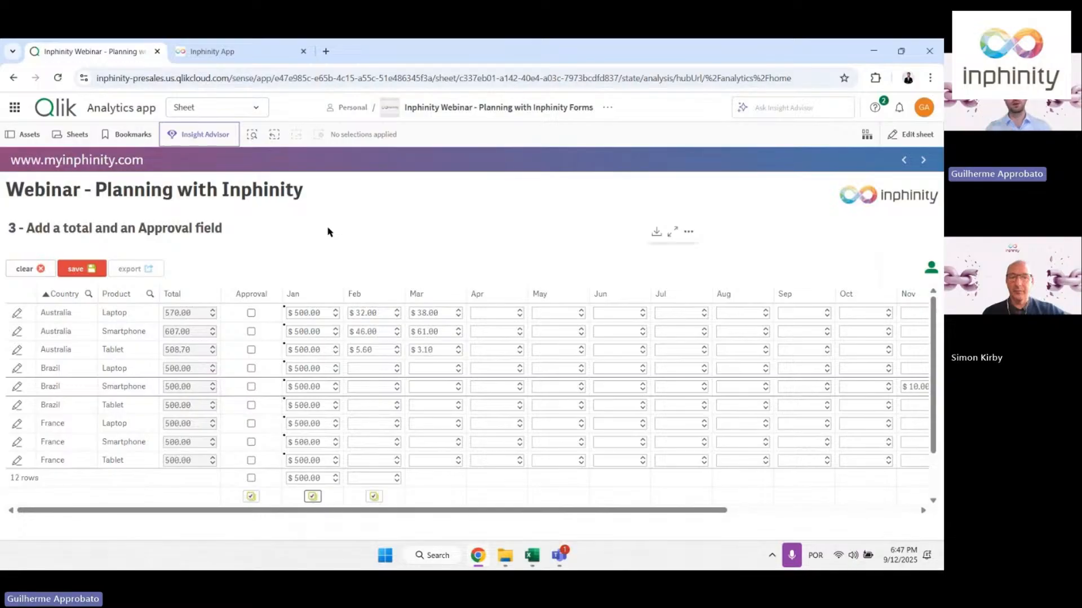
{"action": "left_click", "coordinate": [32, 275]}
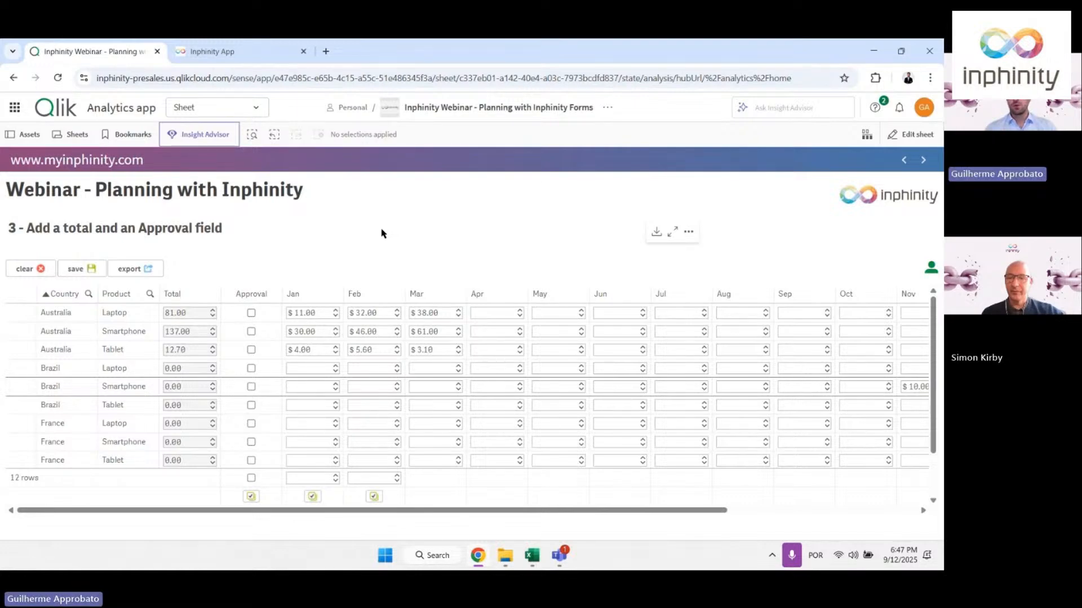
On the "The art of possible" sheet, replace the form's instance id with the Webinar Table id from Inphinity App and leave sheet editing
{"action": "left_click", "coordinate": [923, 160]}
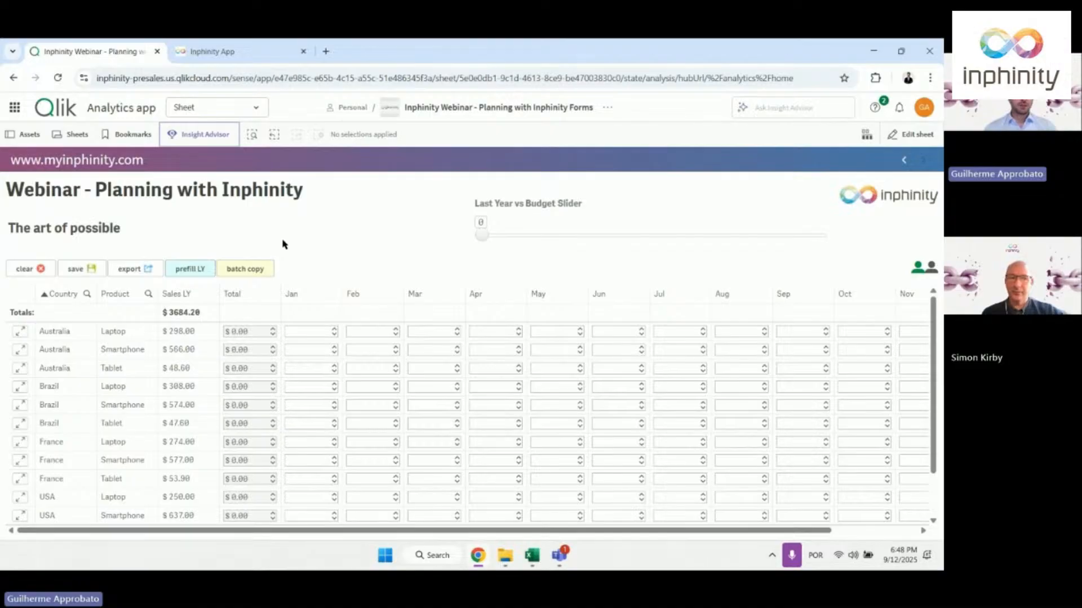
{"action": "left_click", "coordinate": [233, 52]}
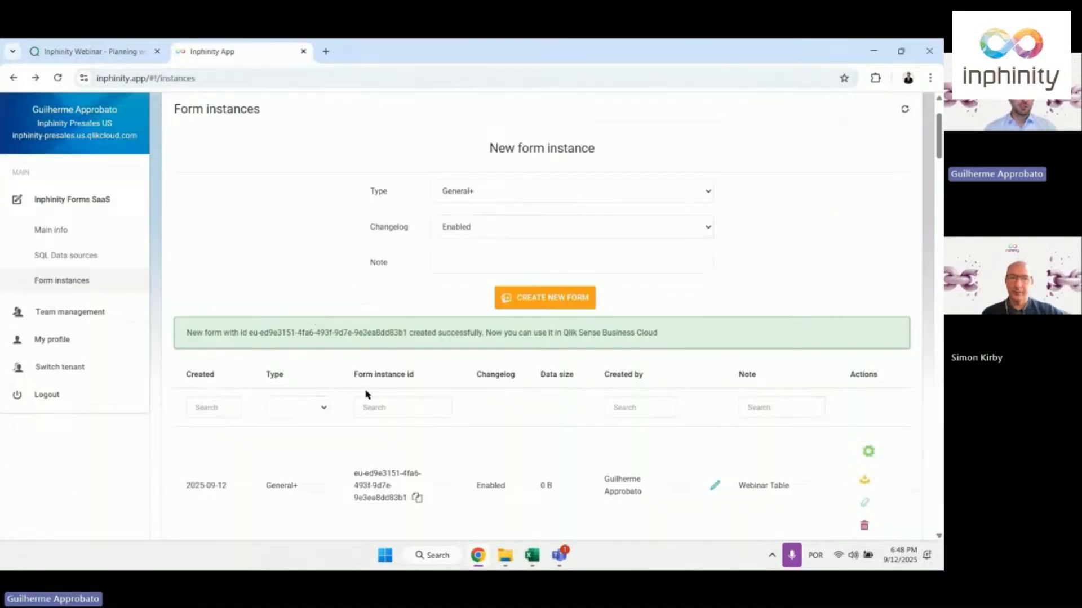
{"action": "left_click", "coordinate": [127, 52]}
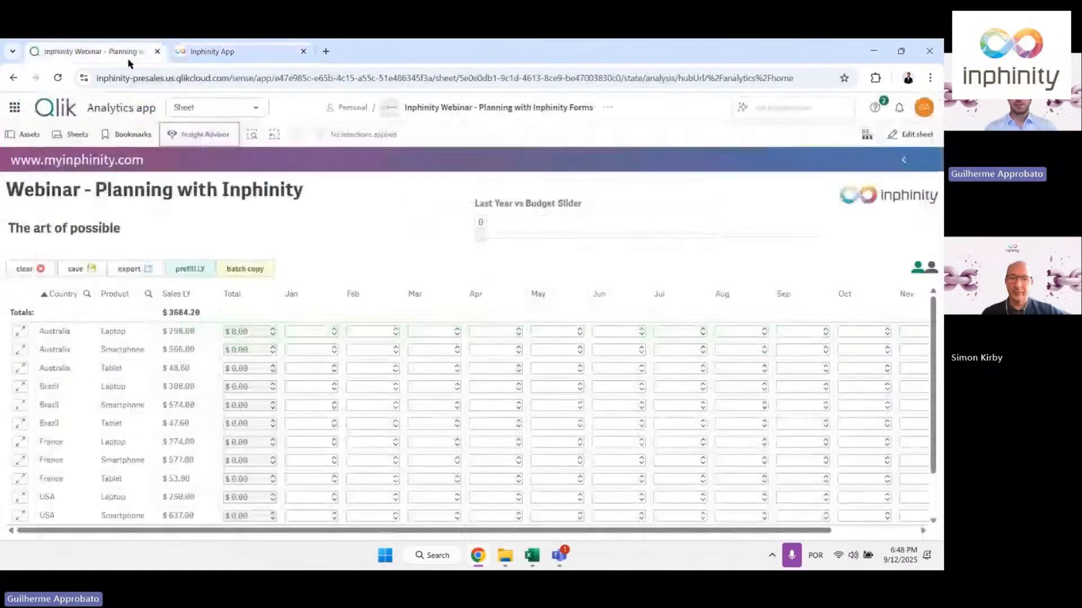
{"action": "left_click", "coordinate": [909, 134]}
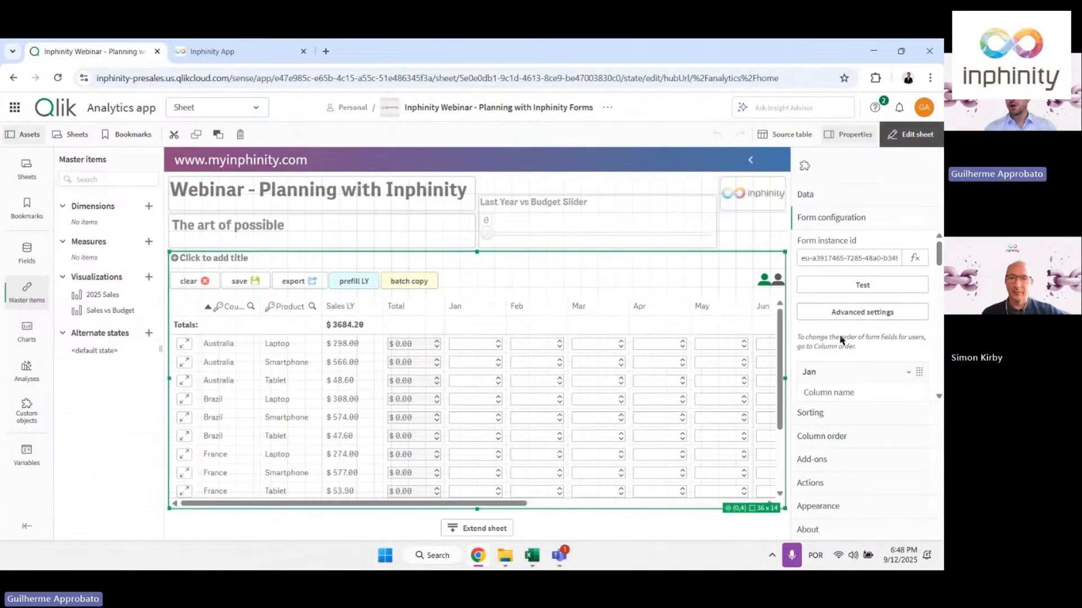
{"action": "left_click", "coordinate": [833, 376]}
{"action": "double_click", "coordinate": [847, 260]}
{"action": "key", "text": "ctrl+a"}
{"action": "key", "text": "ctrl+v"}
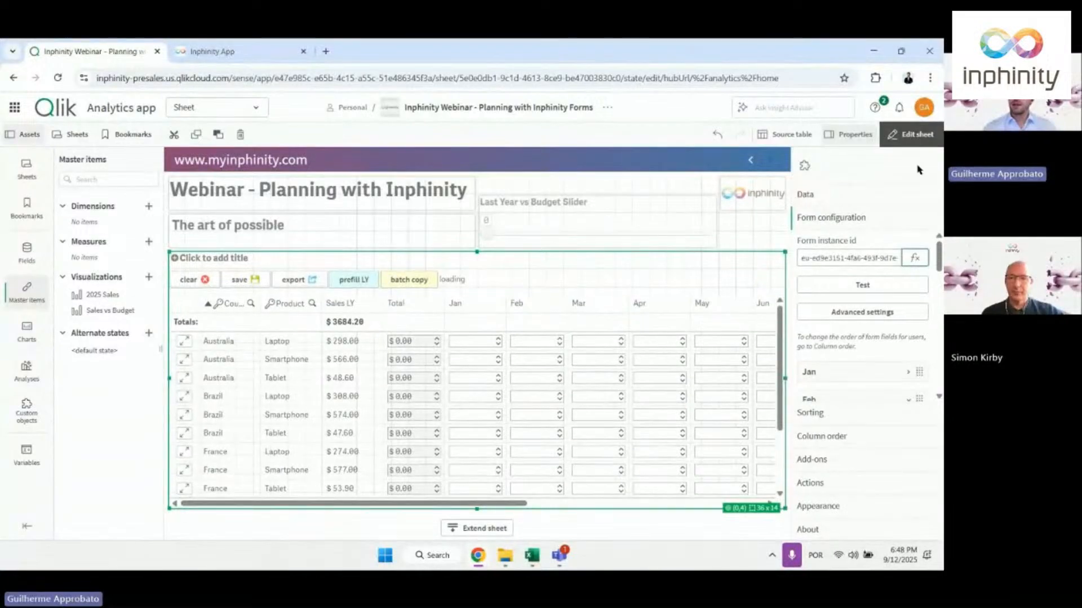
{"action": "left_click", "coordinate": [925, 138]}
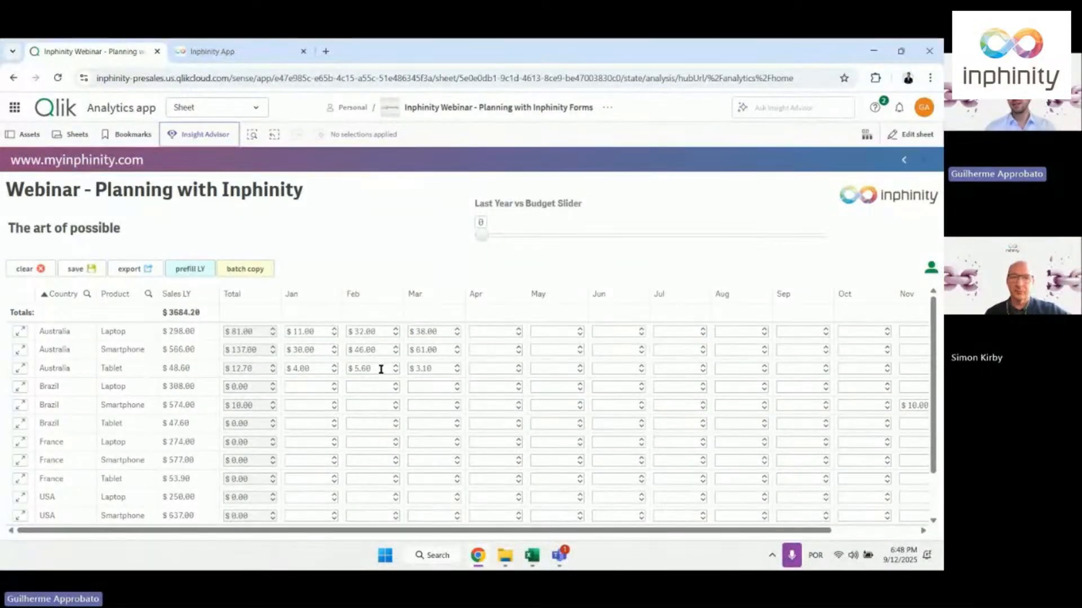
Move the Last Year vs Budget slider through 5, 7, 12, 2 and 5, review the months up to Dec, and reset it to 0
{"action": "left_click_drag", "start_coordinate": [486, 236], "coordinate": [620, 233]}
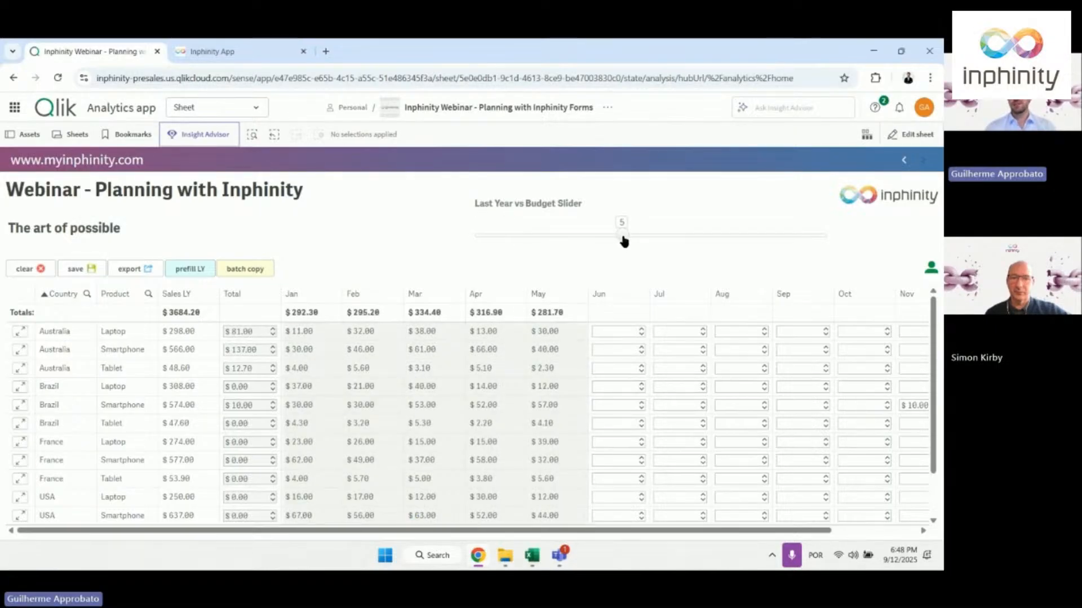
{"action": "left_click_drag", "start_coordinate": [622, 236], "coordinate": [675, 237]}
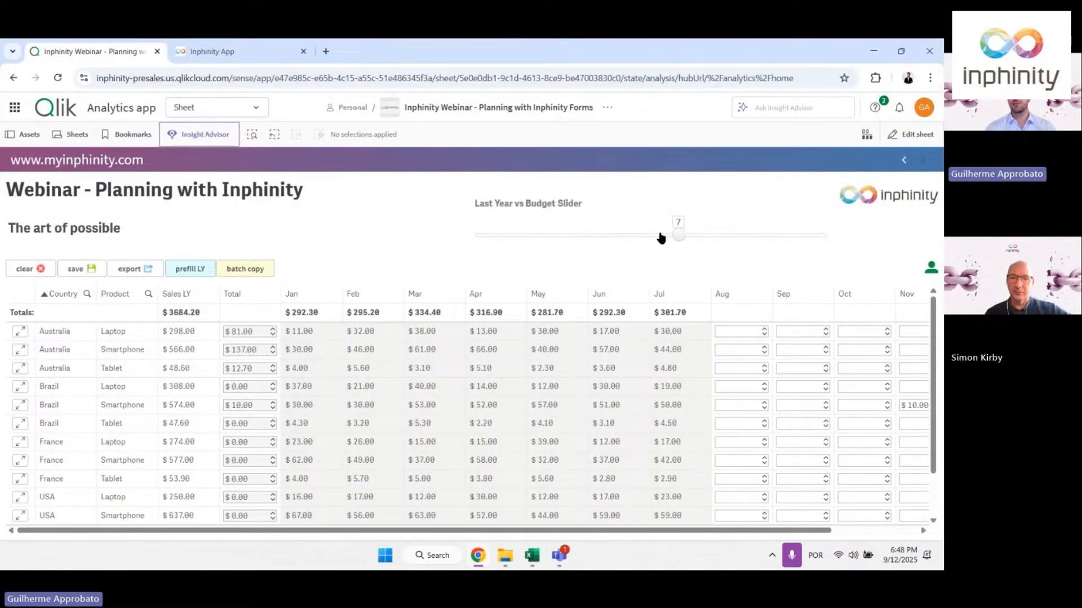
{"action": "left_click_drag", "start_coordinate": [678, 235], "coordinate": [821, 246]}
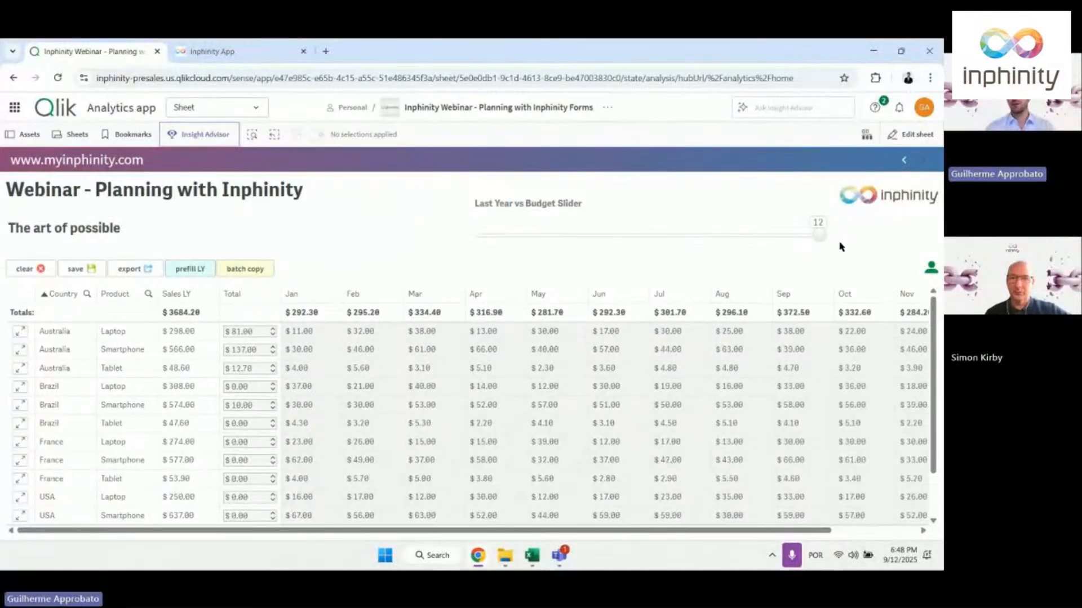
{"action": "scroll", "coordinate": [749, 407], "scroll_direction": "right", "scroll_amount": 2}
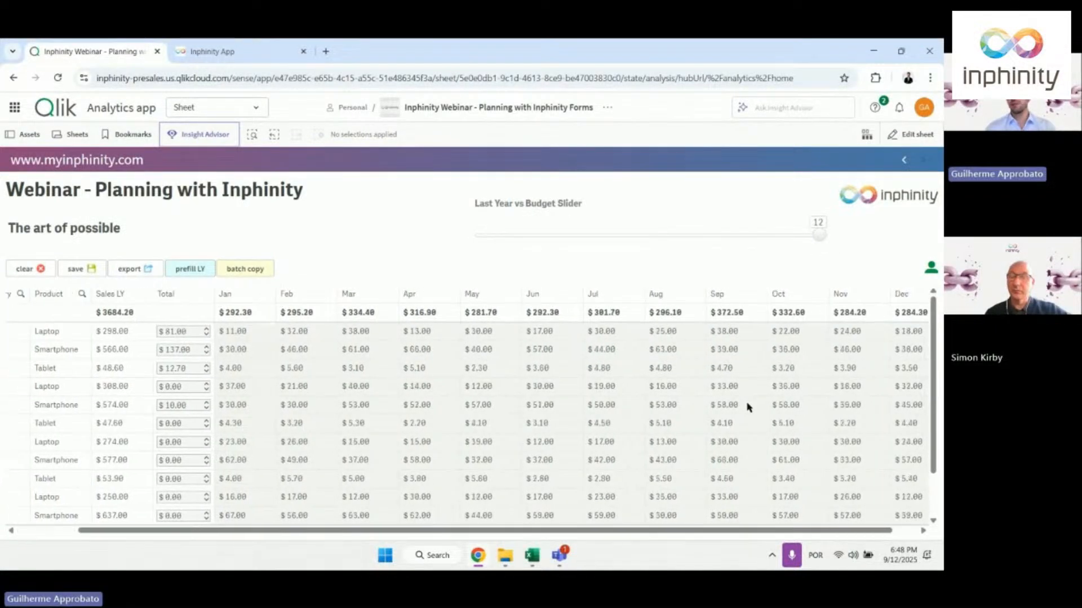
{"action": "scroll", "coordinate": [749, 407], "scroll_direction": "right", "scroll_amount": 1}
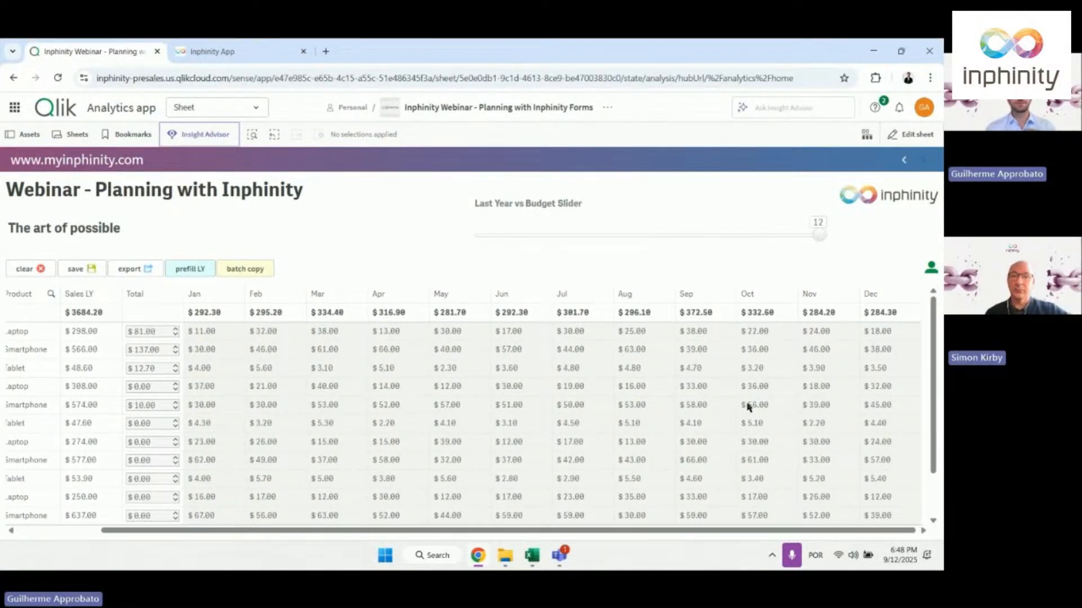
{"action": "scroll", "coordinate": [749, 407], "scroll_direction": "left", "scroll_amount": 3}
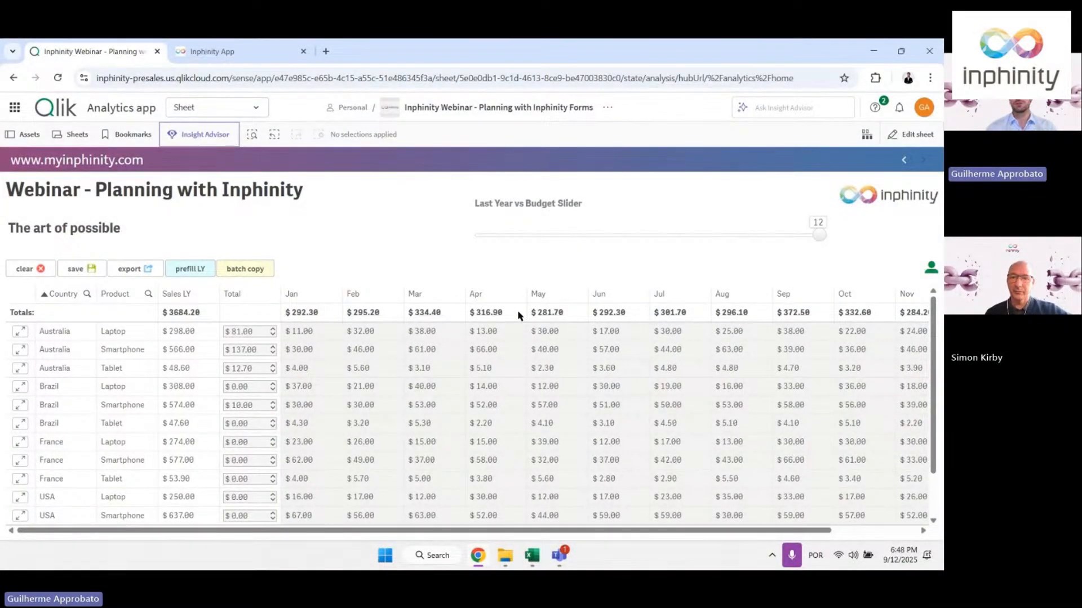
{"action": "left_click", "coordinate": [530, 236]}
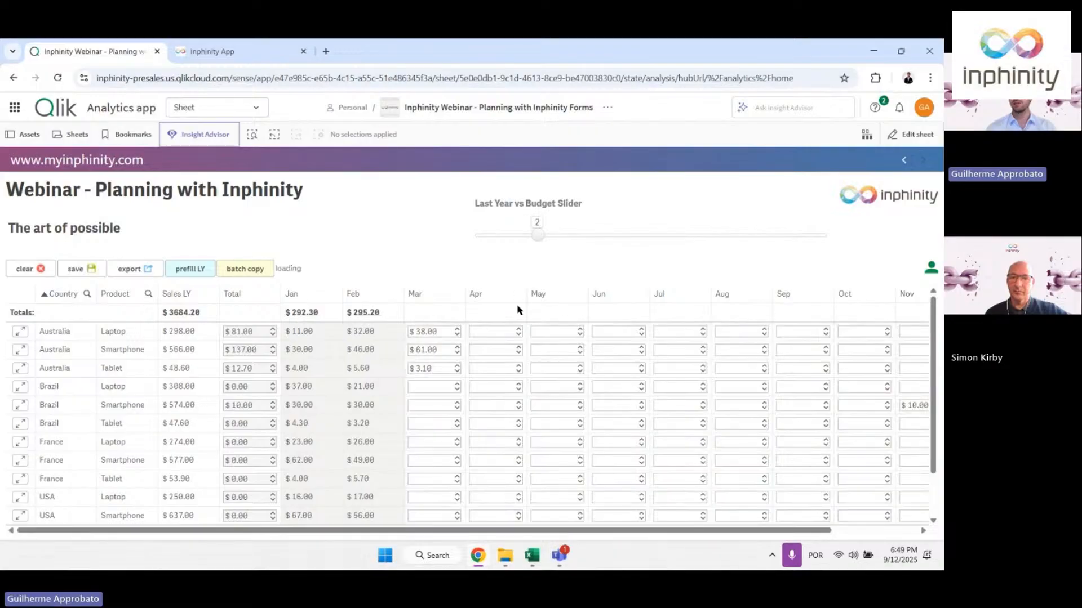
{"action": "left_click_drag", "start_coordinate": [536, 234], "coordinate": [622, 234]}
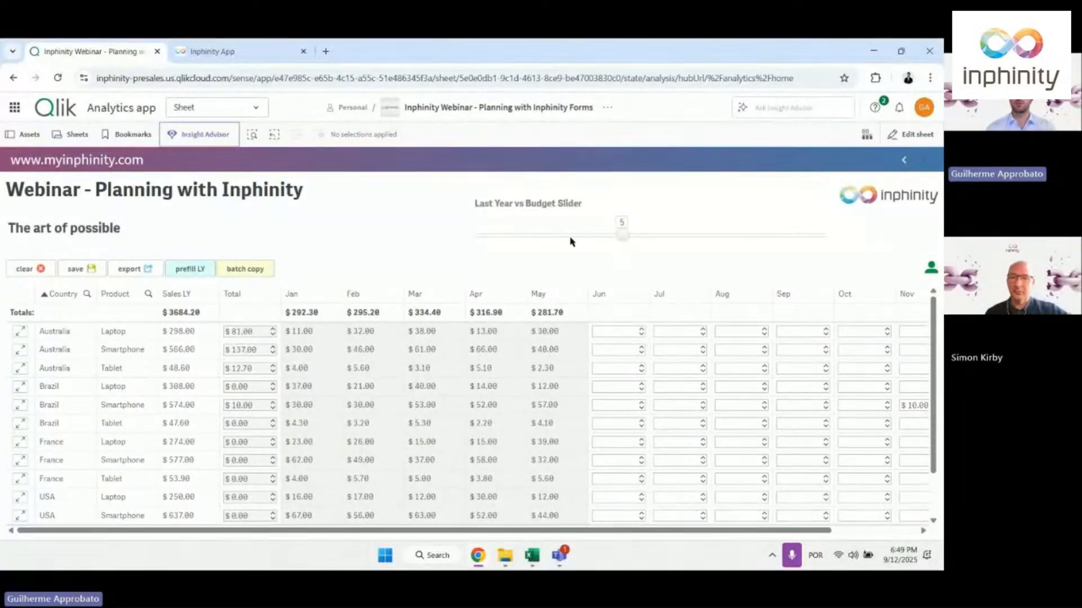
{"action": "left_click_drag", "start_coordinate": [615, 236], "coordinate": [454, 237]}
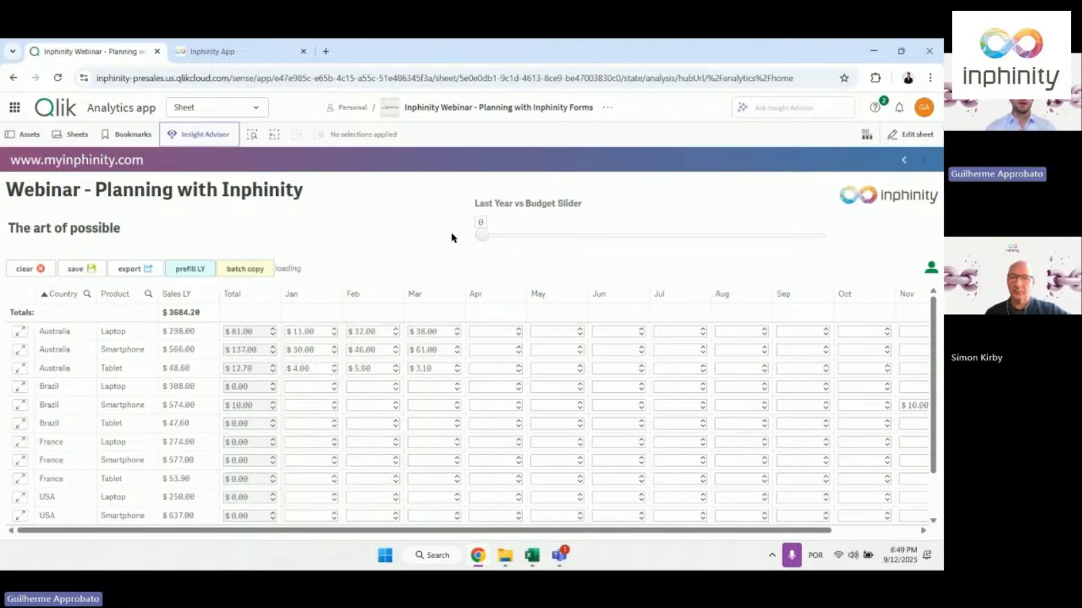
Show the last-year prefill columns, set the Australia Laptop Rate to 100%, and prefill that row's months
{"action": "left_click", "coordinate": [188, 271]}
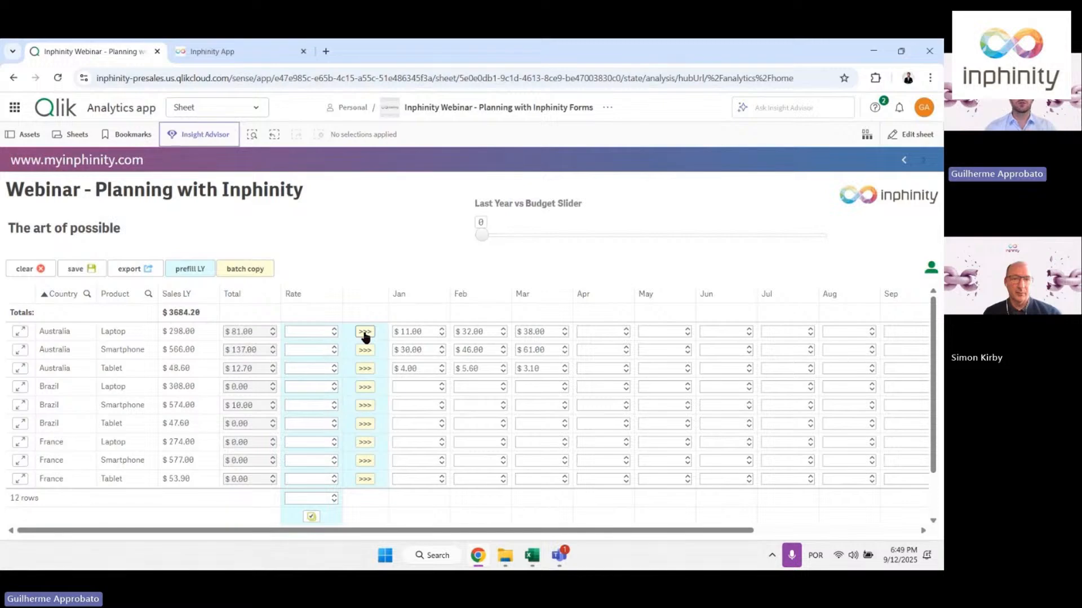
{"action": "left_click", "coordinate": [318, 331]}
{"action": "type", "text": "100"}
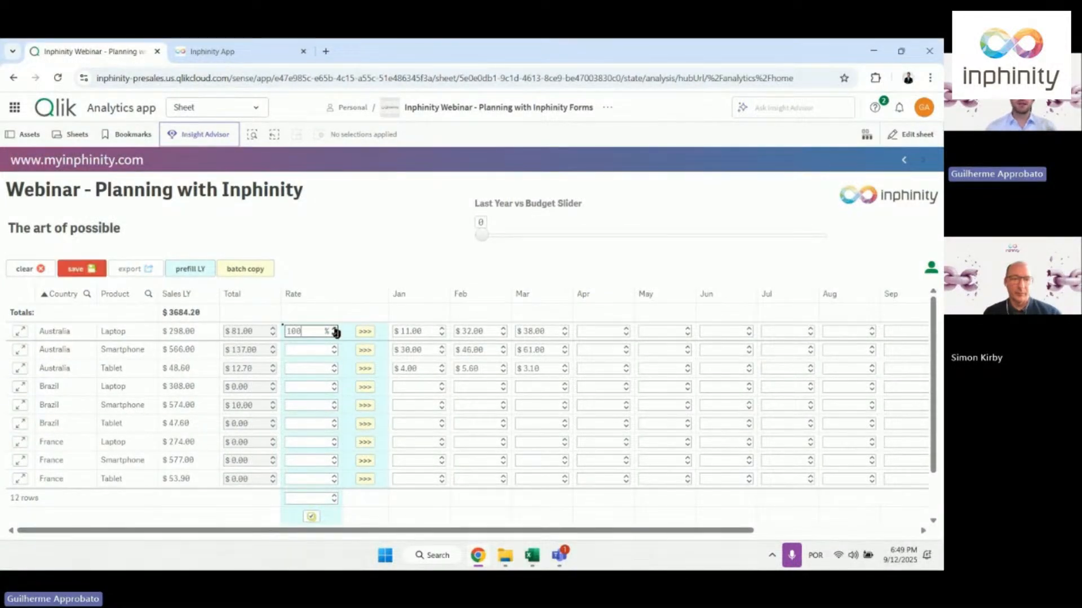
{"action": "left_click", "coordinate": [364, 333]}
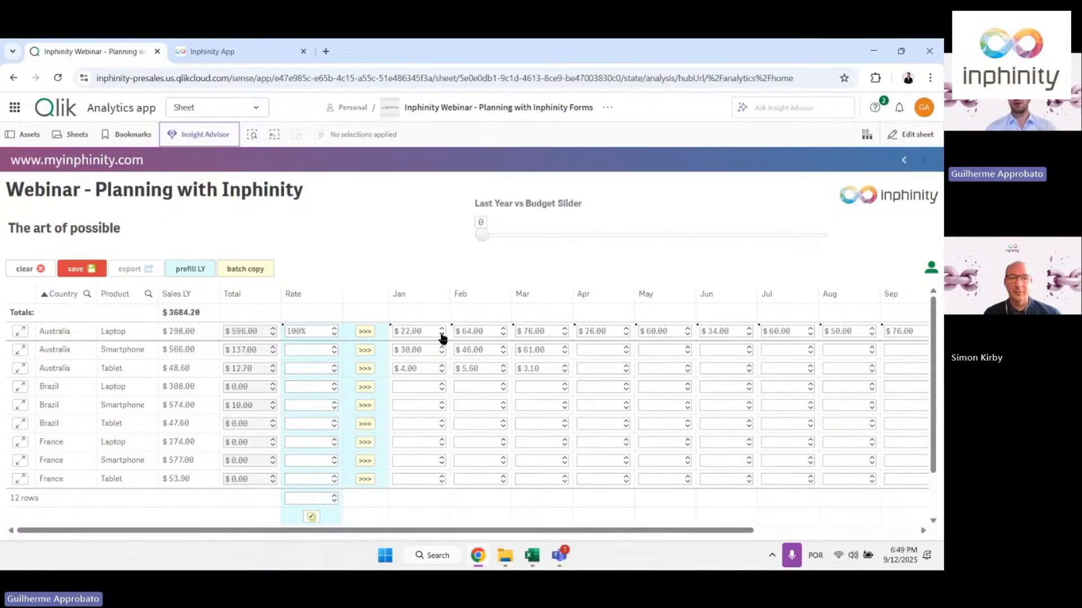
Prefill the Australia Smartphone, Australia Tablet and Brazil Laptop rows from last year without a rate, and save the form
{"action": "left_click", "coordinate": [366, 350]}
{"action": "left_click", "coordinate": [366, 369]}
{"action": "left_click", "coordinate": [367, 388]}
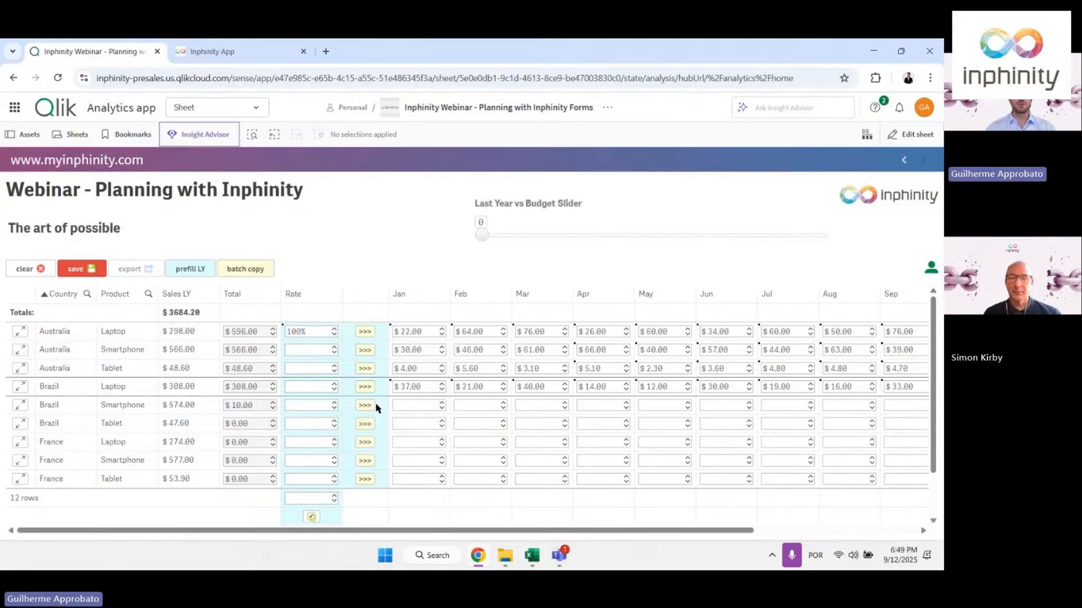
{"action": "left_click", "coordinate": [94, 272]}
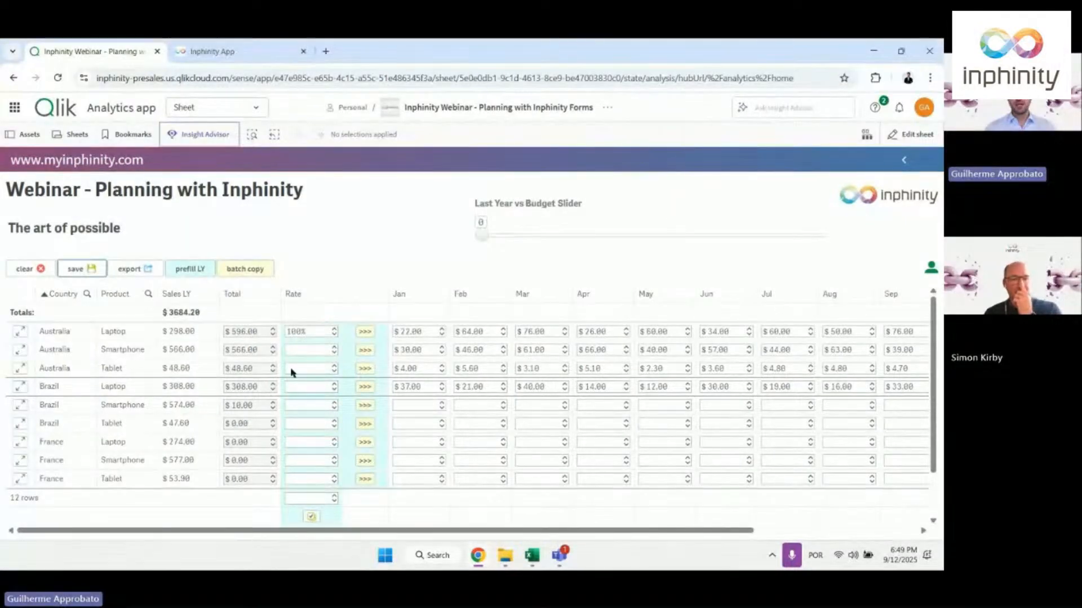
Try a batch Rate of 100% on all rows with a batch copy of last year's values, and discard the changes
{"action": "left_click", "coordinate": [303, 498]}
{"action": "type", "text": "100"}
{"action": "left_click", "coordinate": [311, 516]}
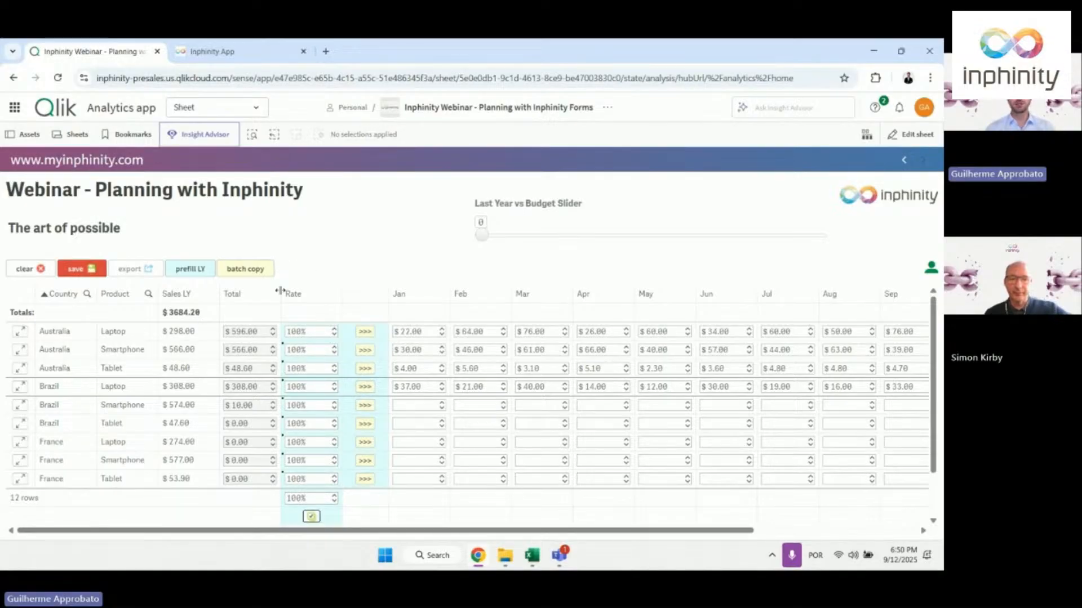
{"action": "left_click", "coordinate": [260, 273]}
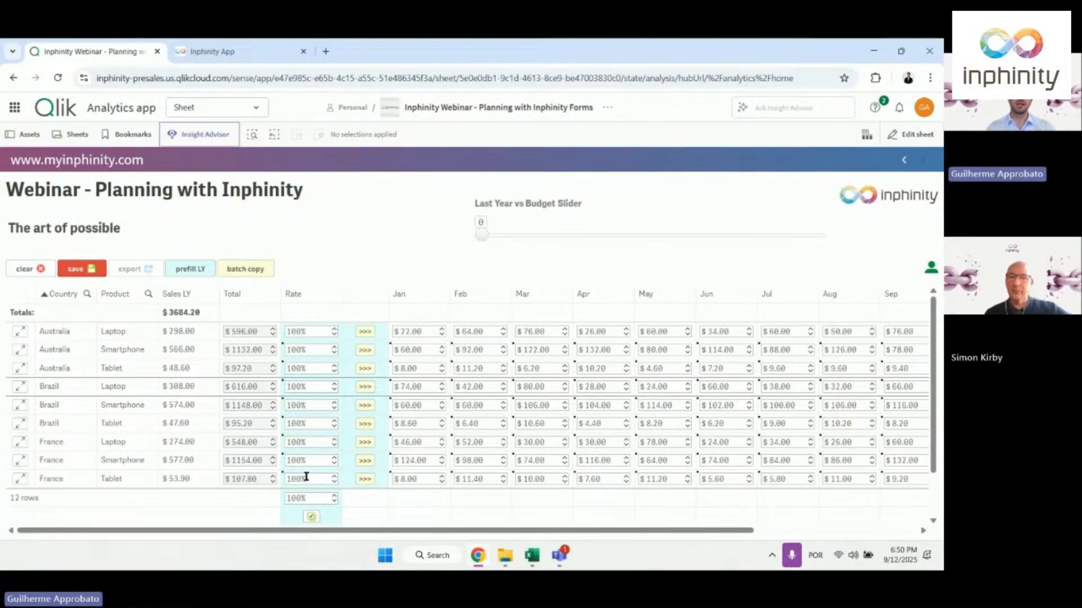
{"action": "left_click", "coordinate": [41, 272]}
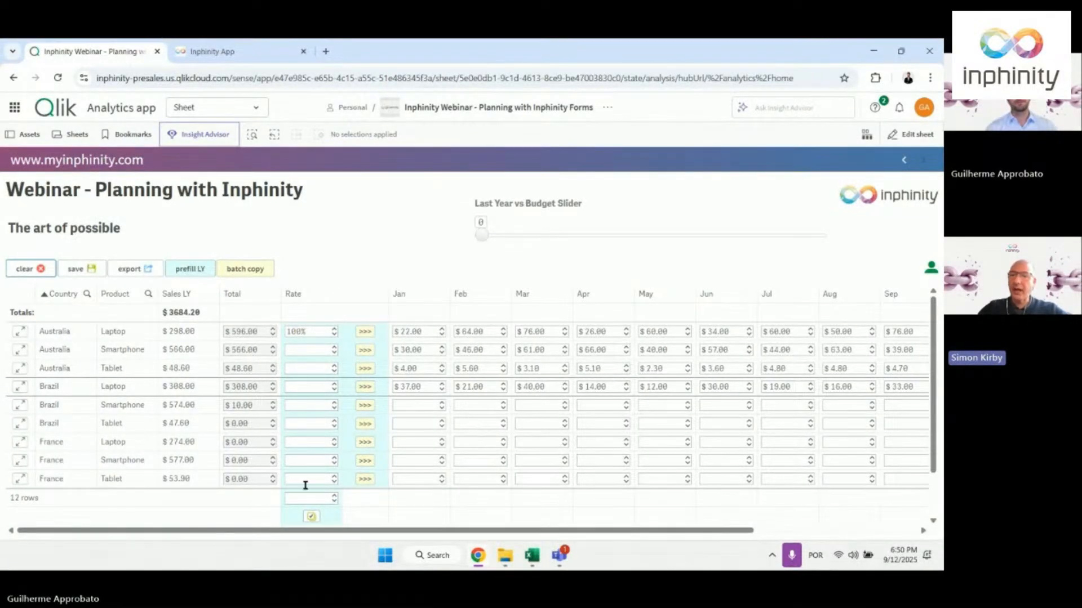
Blank the Rate on every row with an empty batch edit and save the form
{"action": "left_click", "coordinate": [311, 517]}
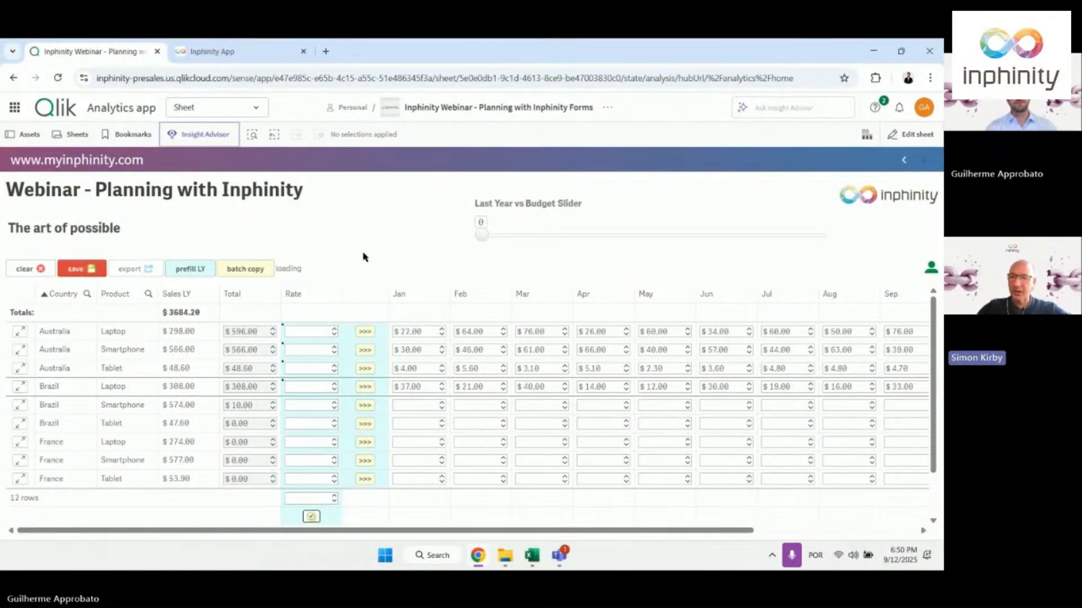
{"action": "left_click", "coordinate": [89, 275]}
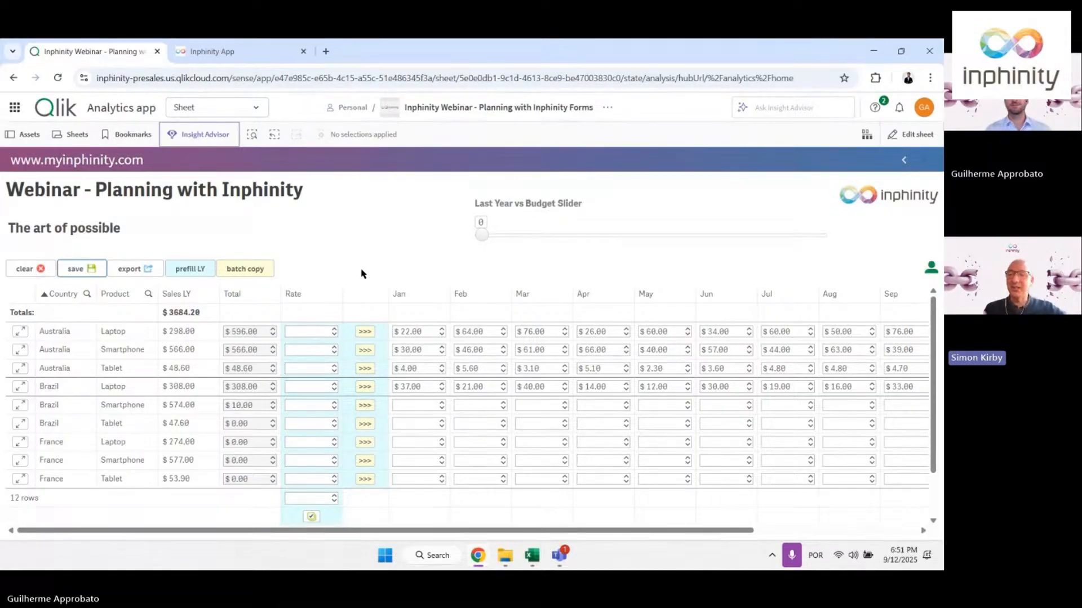
Try prefilling the Australia Laptop row with a Rate of -50%, and discard the changes
{"action": "left_click", "coordinate": [314, 332]}
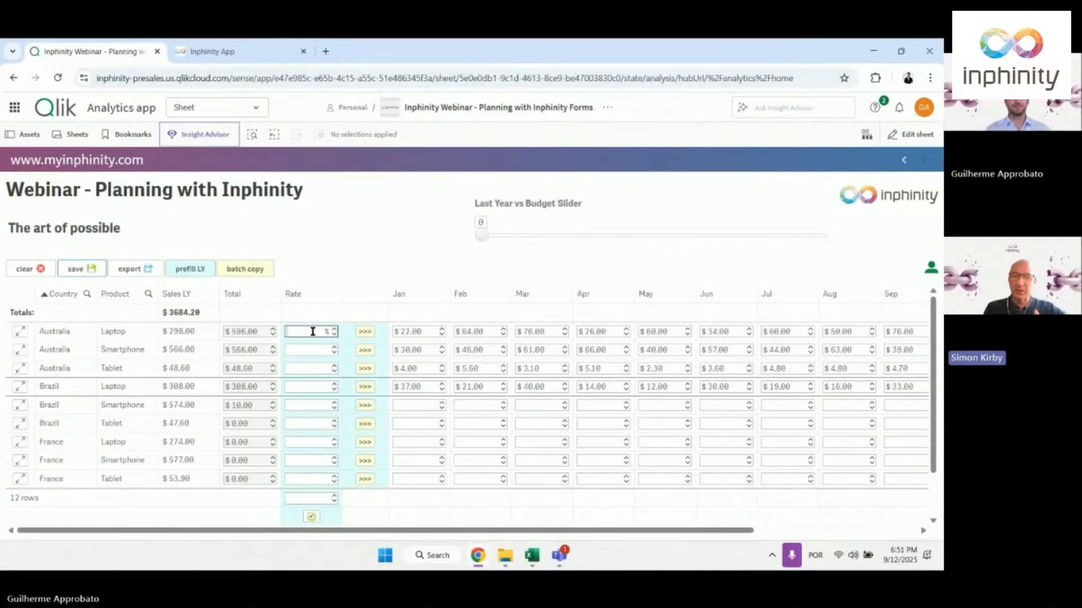
{"action": "type", "text": "-50"}
{"action": "left_click", "coordinate": [365, 332]}
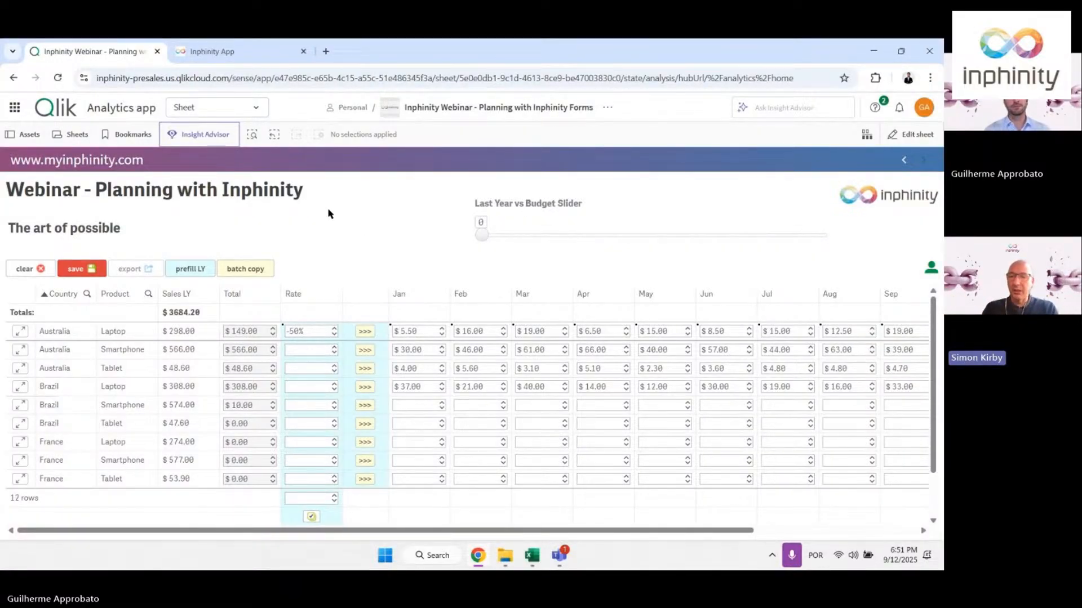
{"action": "left_click", "coordinate": [46, 273]}
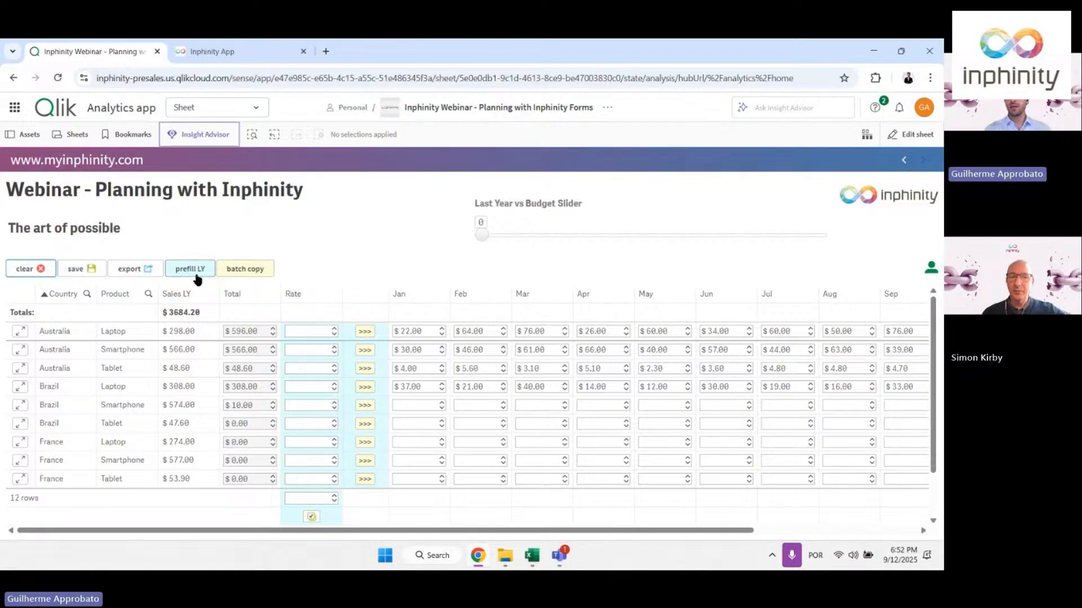
Resume sheet editing and examine the form's prefill LY action sequence, including its configured variable action and button settings
{"action": "left_click", "coordinate": [896, 139]}
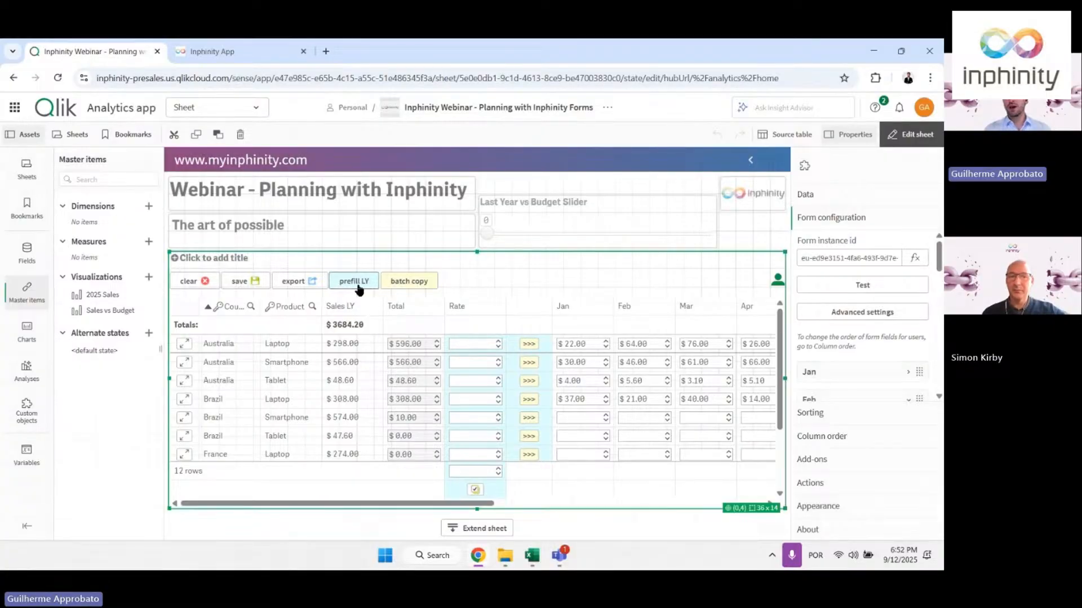
{"action": "left_click", "coordinate": [810, 483]}
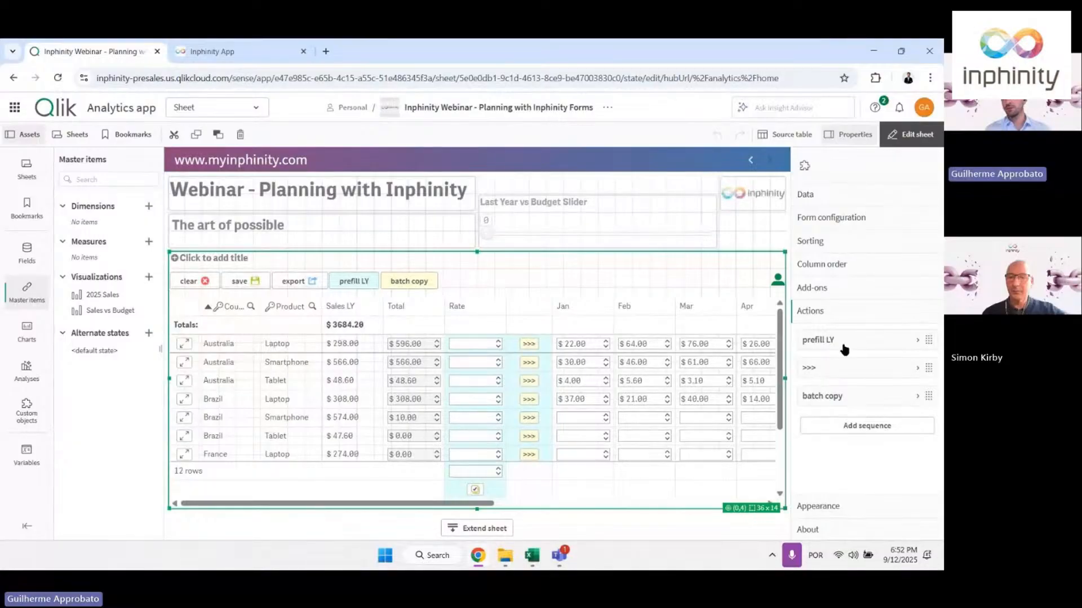
{"action": "left_click", "coordinate": [834, 344]}
{"action": "scroll", "coordinate": [848, 428], "scroll_direction": "down", "scroll_amount": 5}
{"action": "left_click", "coordinate": [845, 445]}
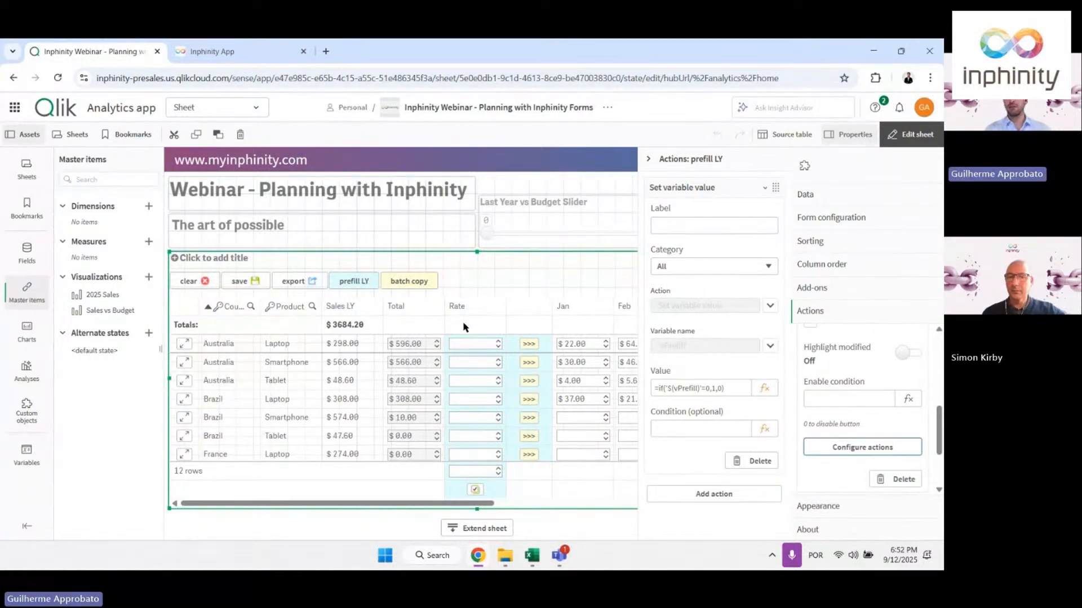
{"action": "left_click", "coordinate": [683, 160]}
{"action": "scroll", "coordinate": [847, 363], "scroll_direction": "up", "scroll_amount": 2}
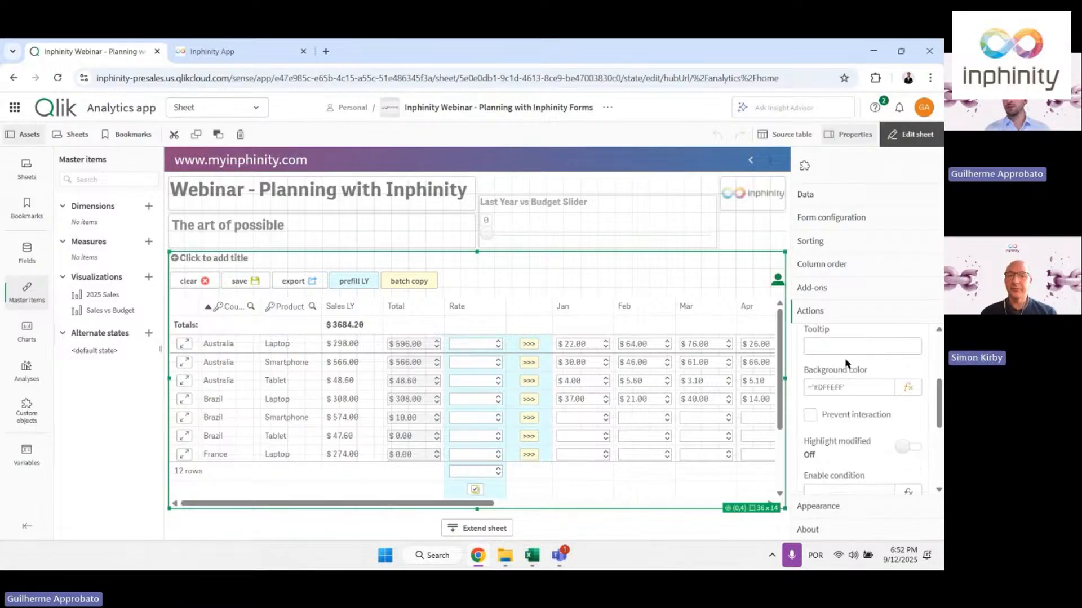
Toggle the form's Rate and copy columns off and on with the prefill LY action, and close its sequence settings
{"action": "left_click", "coordinate": [349, 284]}
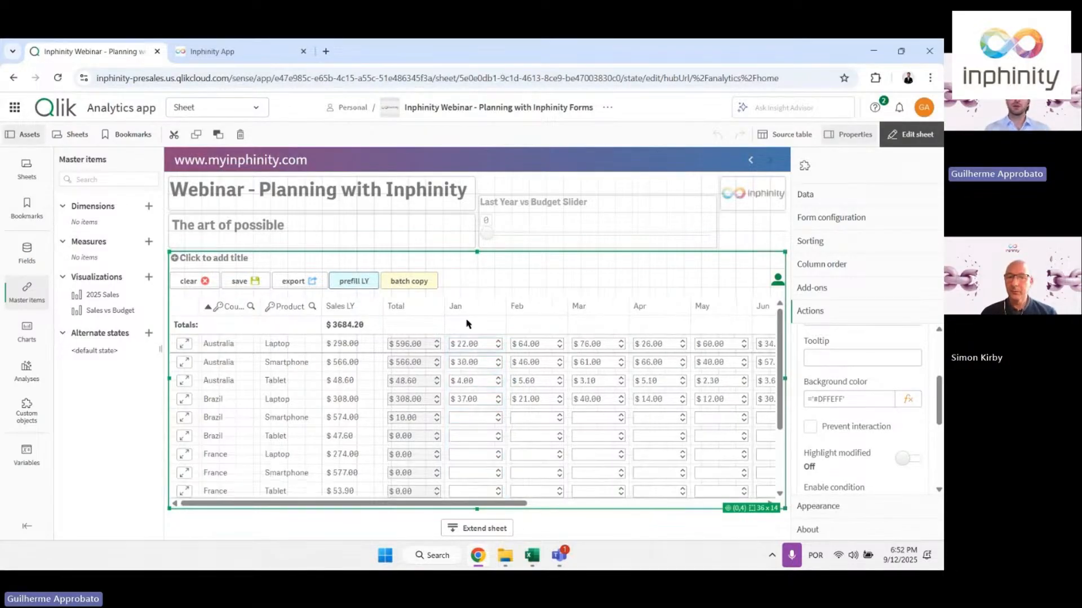
{"action": "left_click", "coordinate": [373, 289]}
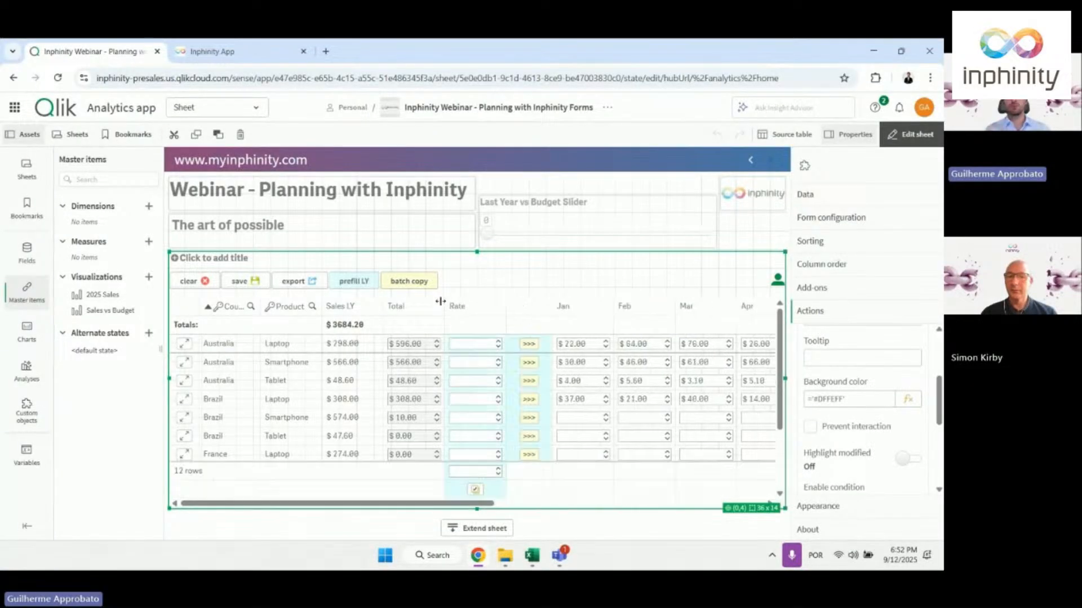
{"action": "scroll", "coordinate": [854, 363], "scroll_direction": "up", "scroll_amount": 5}
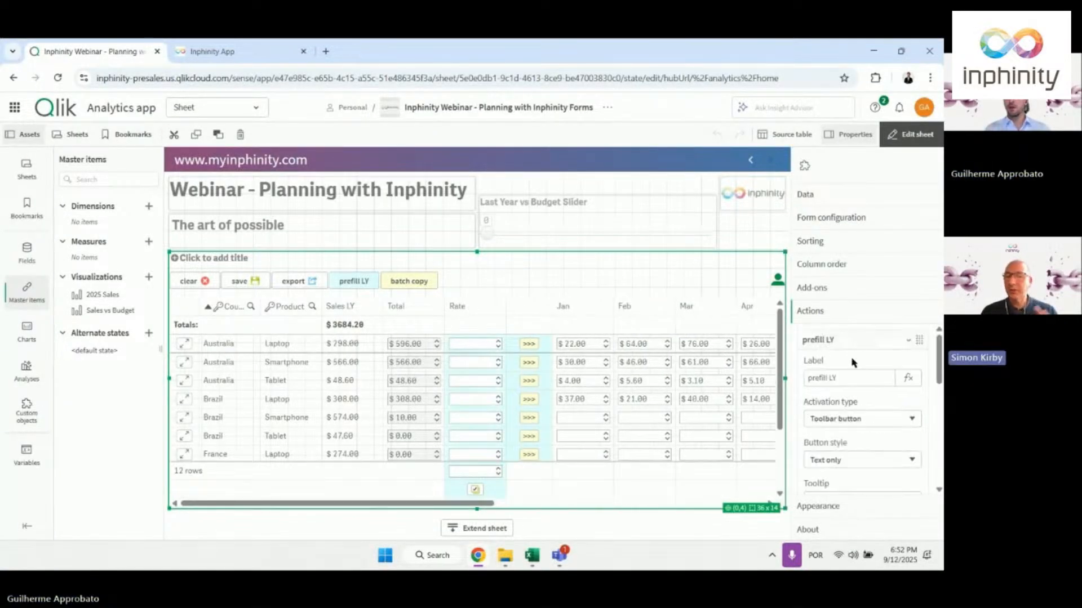
{"action": "left_click", "coordinate": [853, 346]}
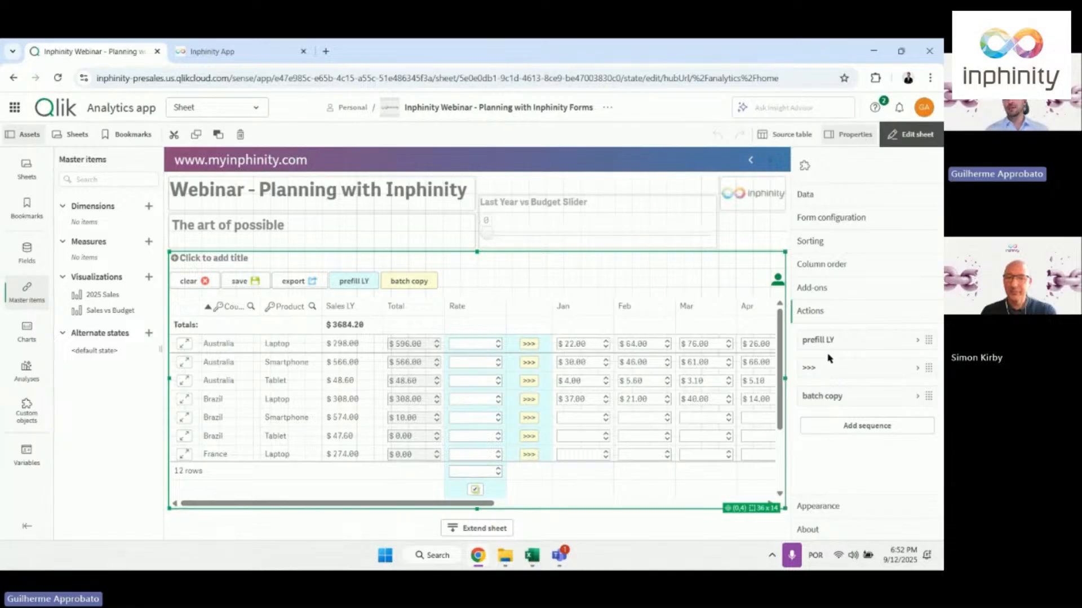
Try relabelling the >>> action sequence as ABC and undo the change
{"action": "left_click", "coordinate": [825, 369]}
{"action": "left_click_drag", "start_coordinate": [828, 403], "coordinate": [797, 416]}
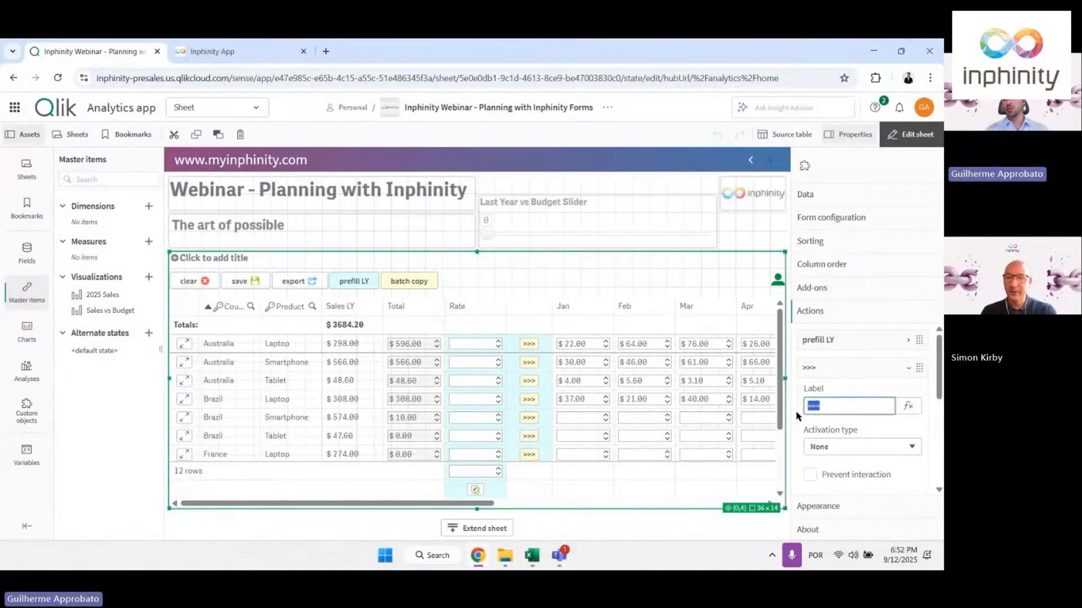
{"action": "key", "text": "BackSpace"}
{"action": "key", "text": "Tab"}
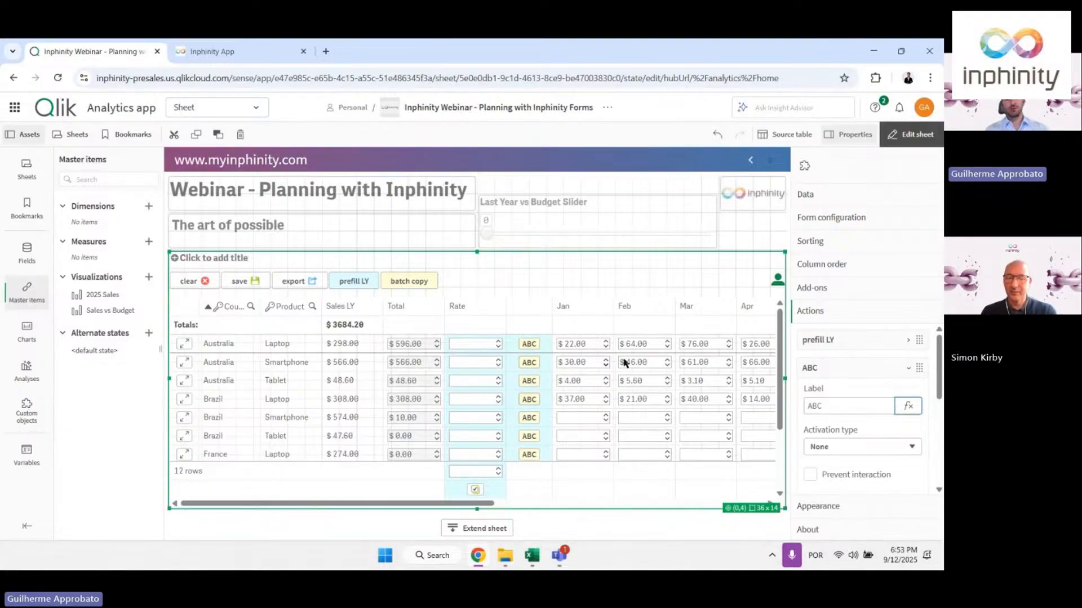
{"action": "key", "text": "ctrl+z"}
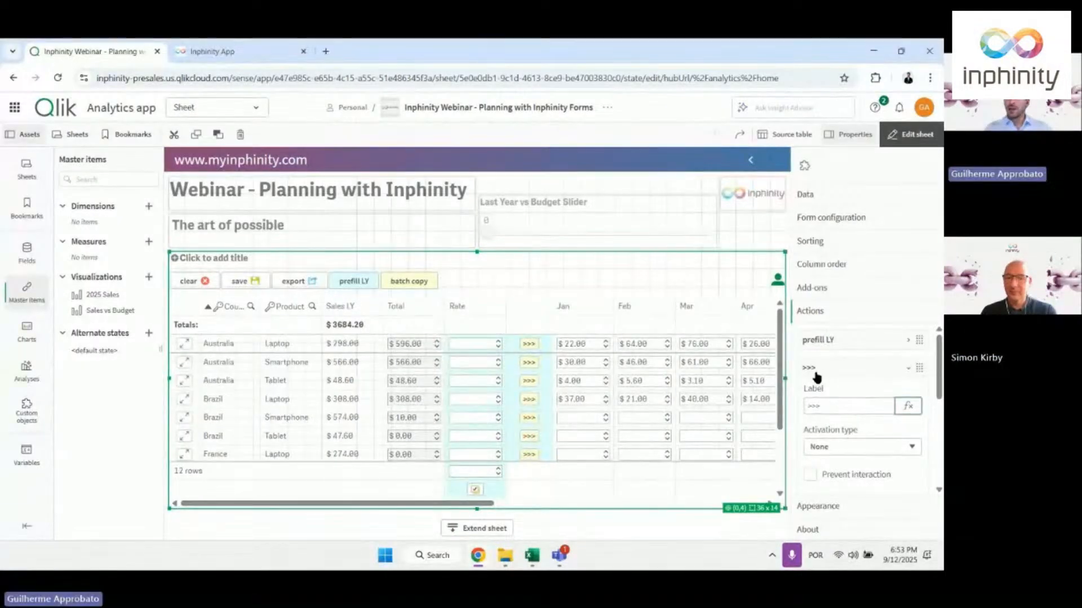
Examine the Jan action in the >>> sequence, including its action type, target column and value setting
{"action": "scroll", "coordinate": [832, 386], "scroll_direction": "down", "scroll_amount": 3}
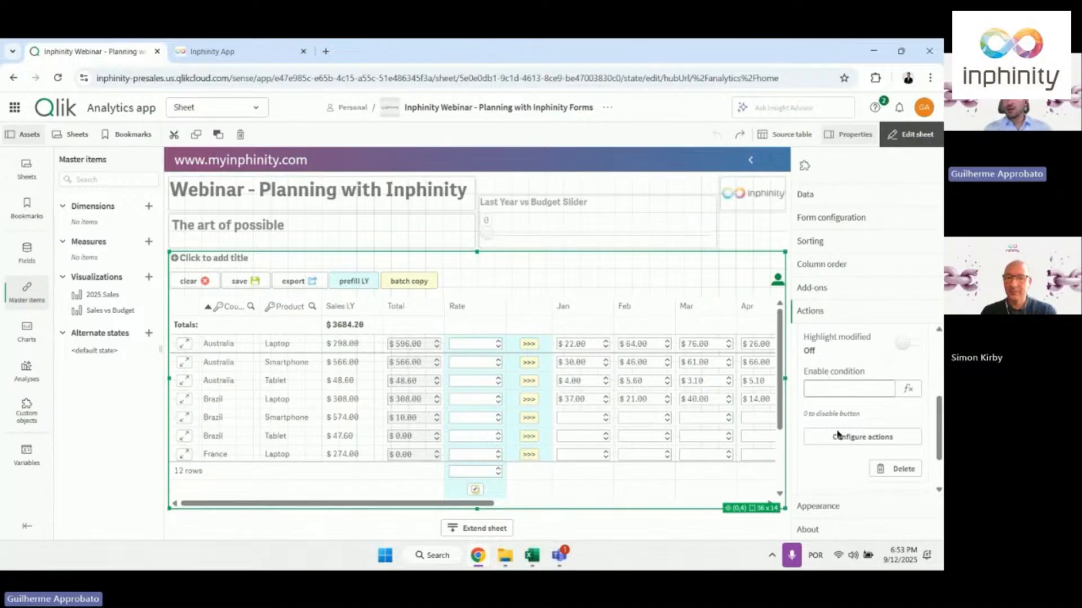
{"action": "left_click", "coordinate": [840, 437]}
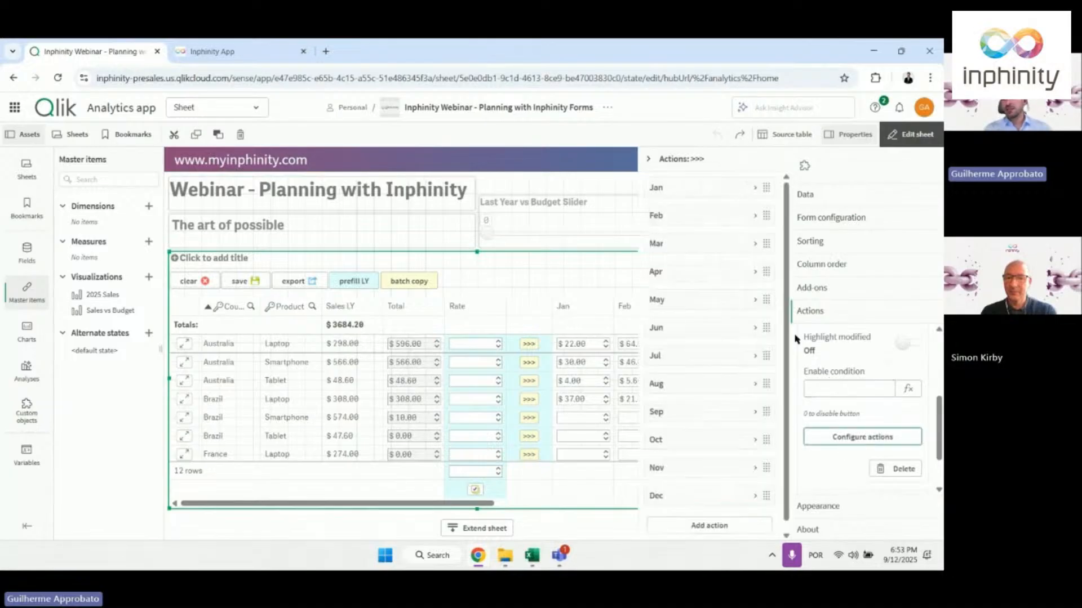
{"action": "left_click", "coordinate": [708, 192]}
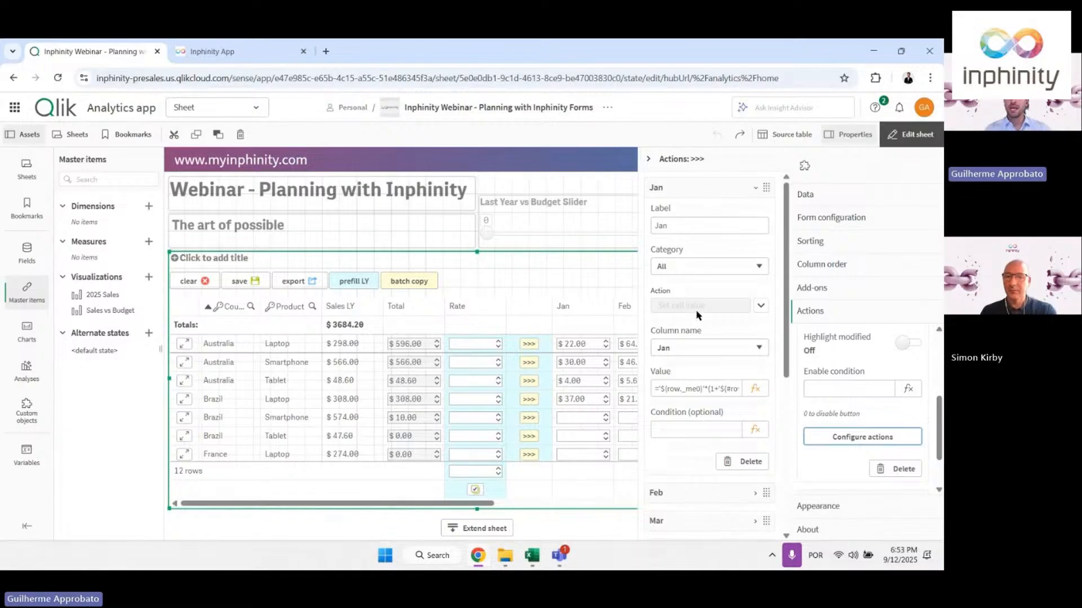
{"action": "scroll", "coordinate": [687, 303], "scroll_direction": "up", "scroll_amount": 3, "text": "ctrl"}
{"action": "scroll", "coordinate": [687, 311], "scroll_direction": "up", "scroll_amount": 2, "text": "ctrl"}
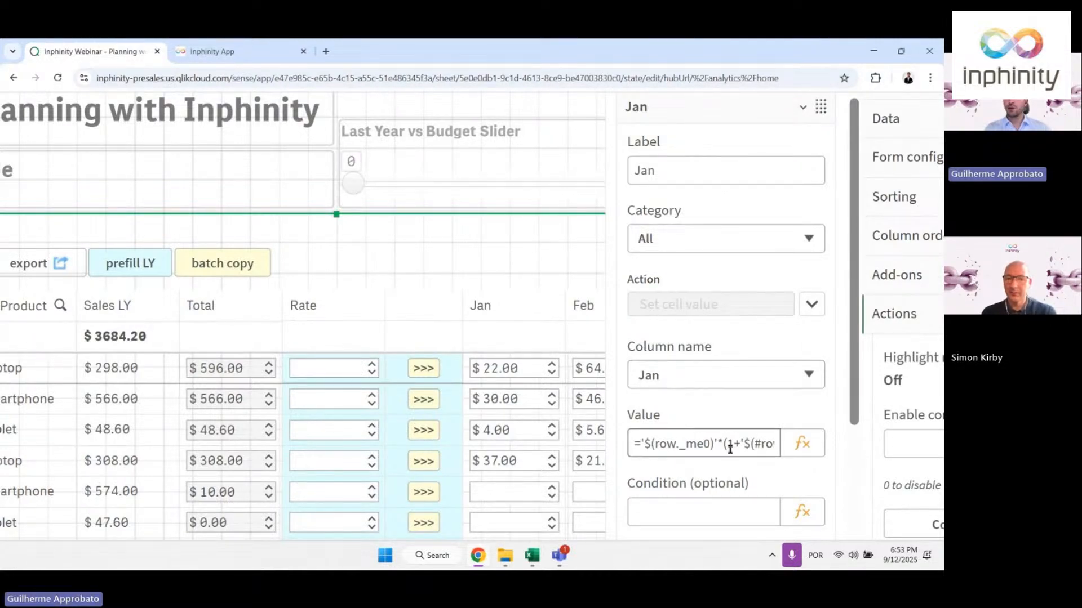
{"action": "left_click_drag", "start_coordinate": [715, 445], "coordinate": [652, 444]}
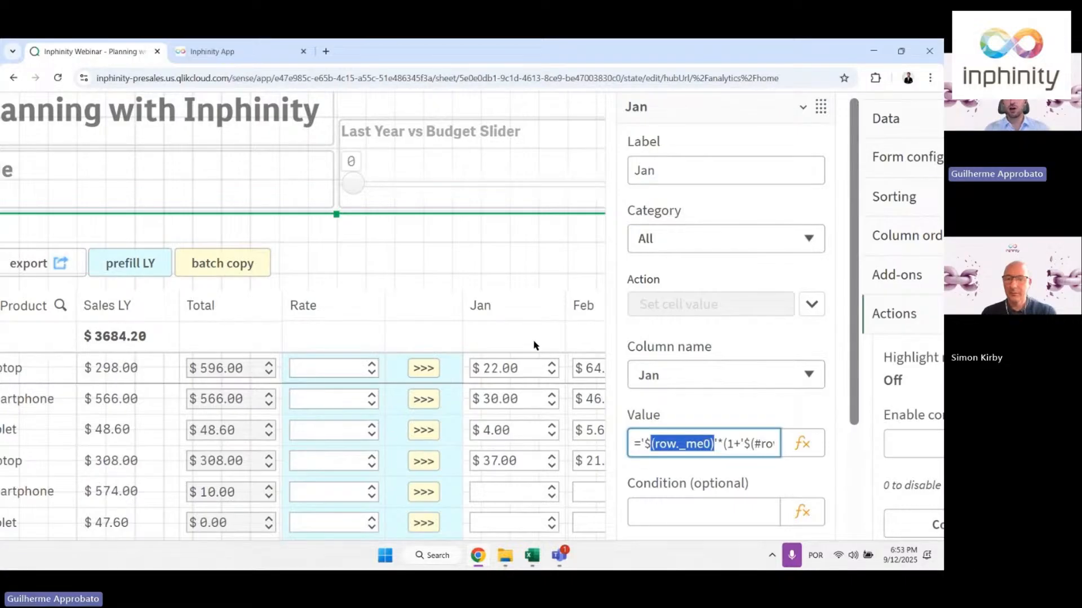
Examine the Jan action's full value expression, including its row measure and Rate references, and close the action configuration
{"action": "left_click", "coordinate": [802, 445]}
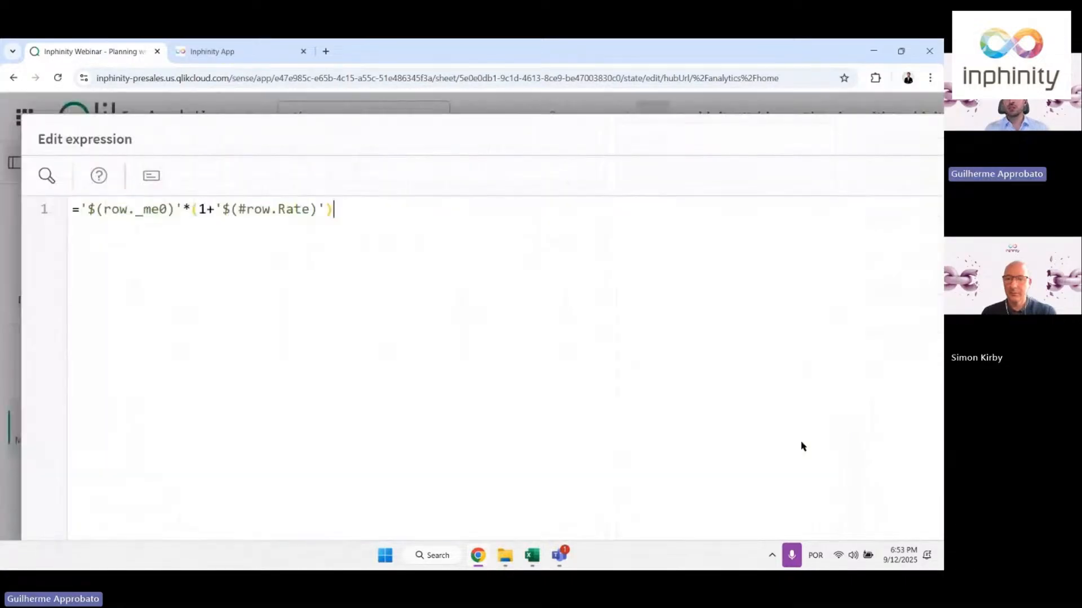
{"action": "left_click_drag", "start_coordinate": [151, 195], "coordinate": [77, 195]}
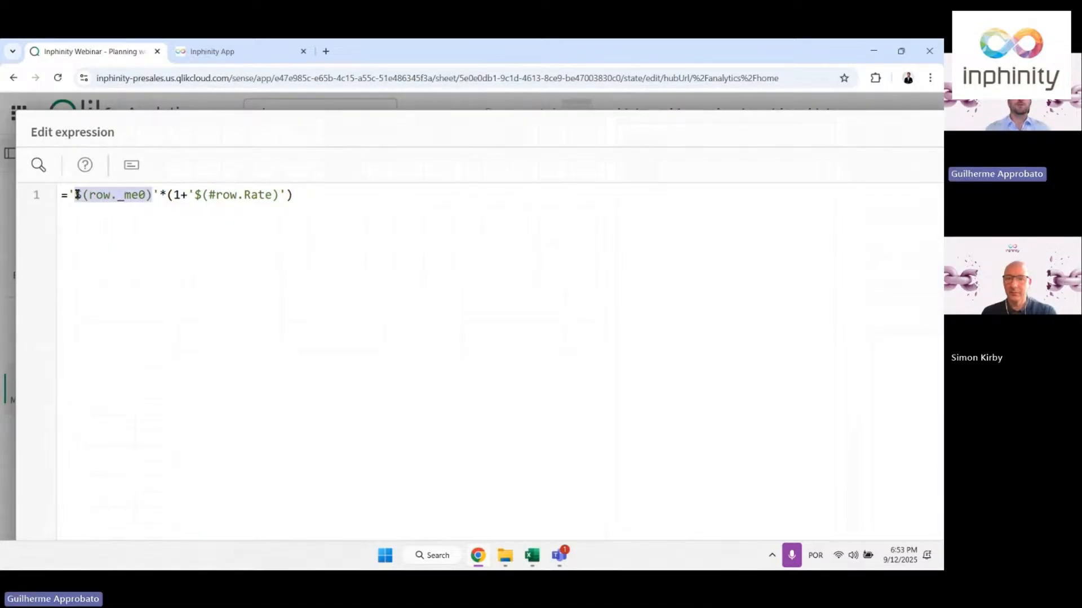
{"action": "left_click", "coordinate": [169, 196]}
{"action": "type", "text": "("}
{"action": "left_click_drag", "start_coordinate": [188, 195], "coordinate": [287, 194]}
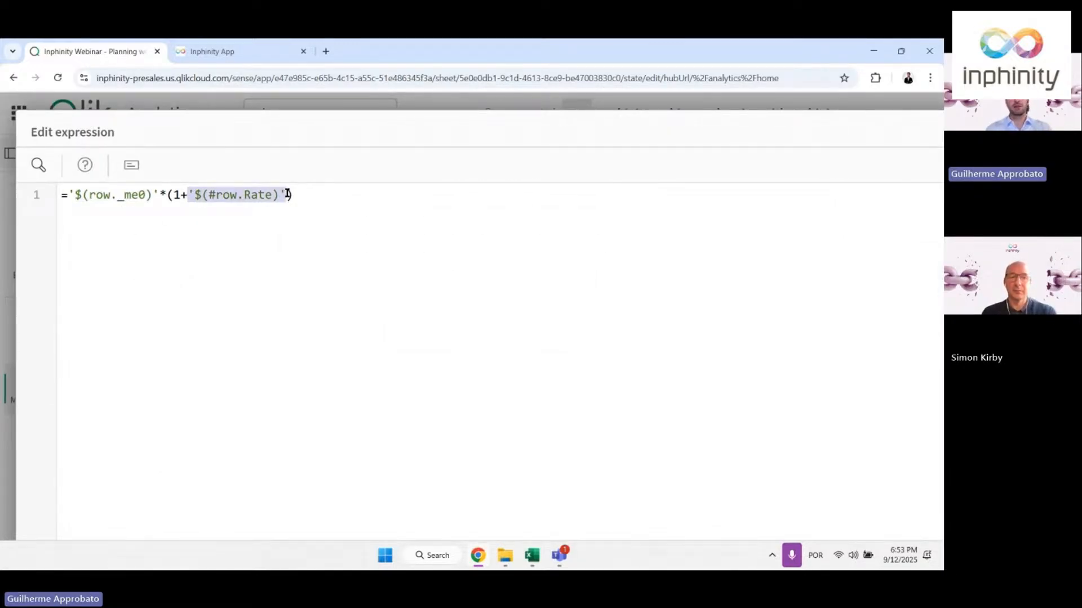
{"action": "scroll", "coordinate": [287, 193], "scroll_direction": "down", "scroll_amount": 3}
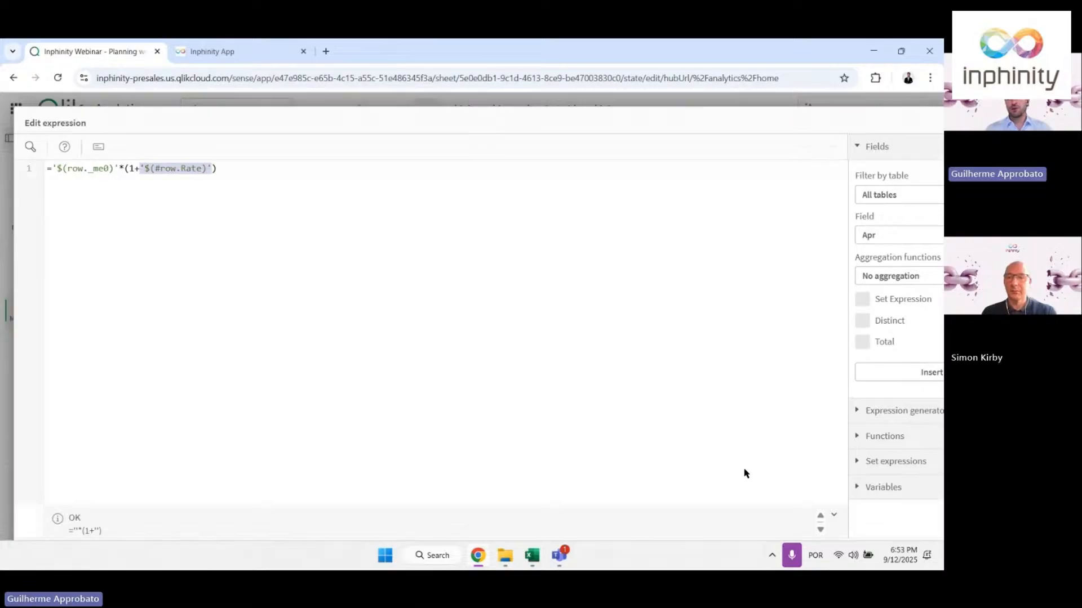
{"action": "scroll", "coordinate": [746, 474], "scroll_direction": "down", "scroll_amount": 2}
{"action": "left_click", "coordinate": [867, 513]}
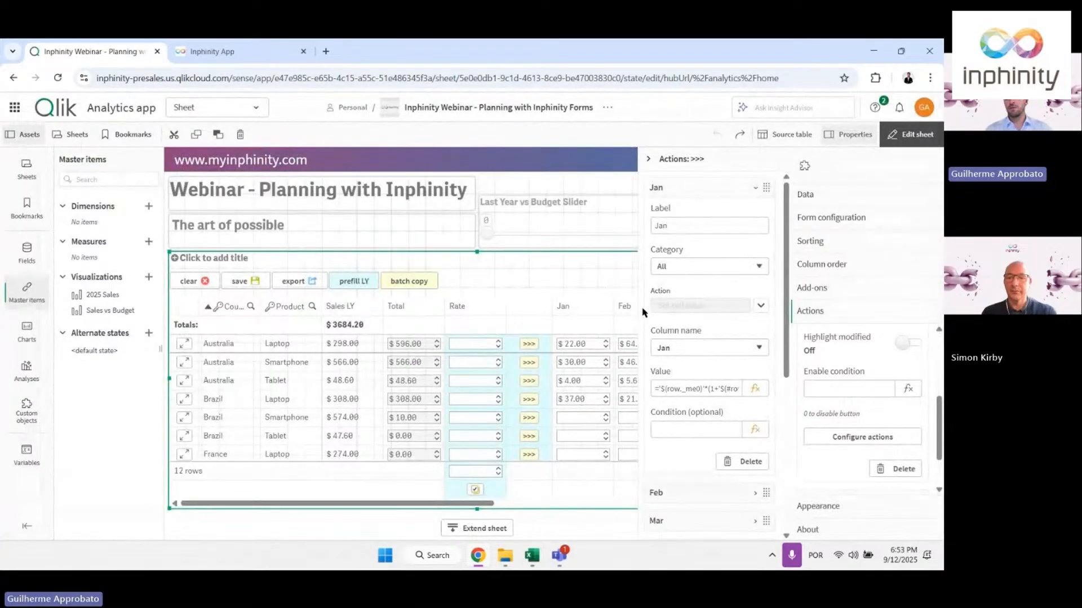
{"action": "left_click", "coordinate": [683, 168]}
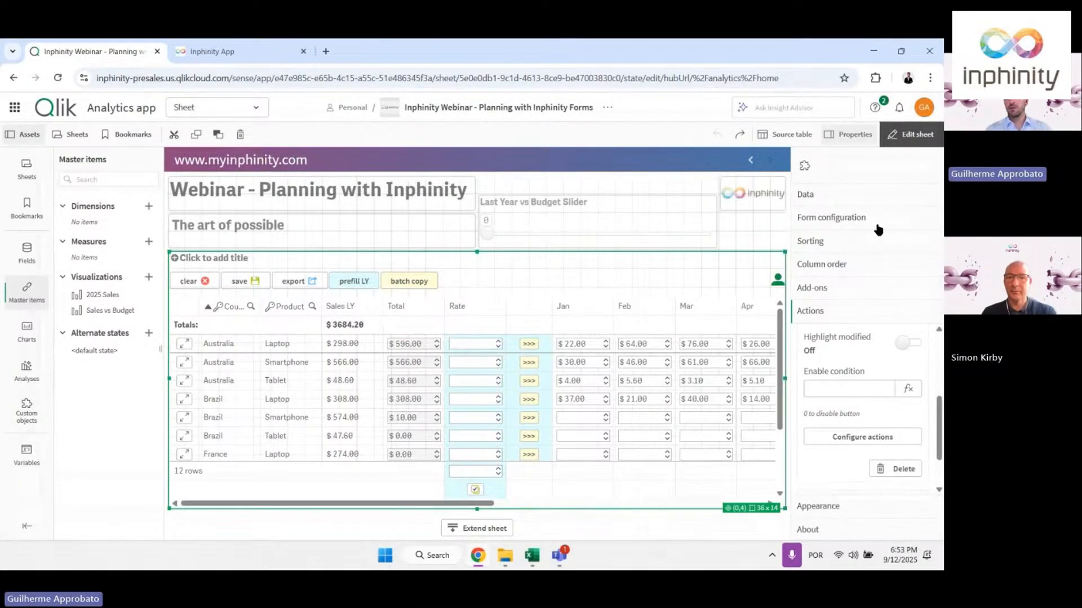
Leave sheet editing, try copying last year's values into Brazil Smartphone, Brazil Tablet and France Laptop with a 50% France Laptop Rate, and discard the changes
{"action": "left_click", "coordinate": [910, 134]}
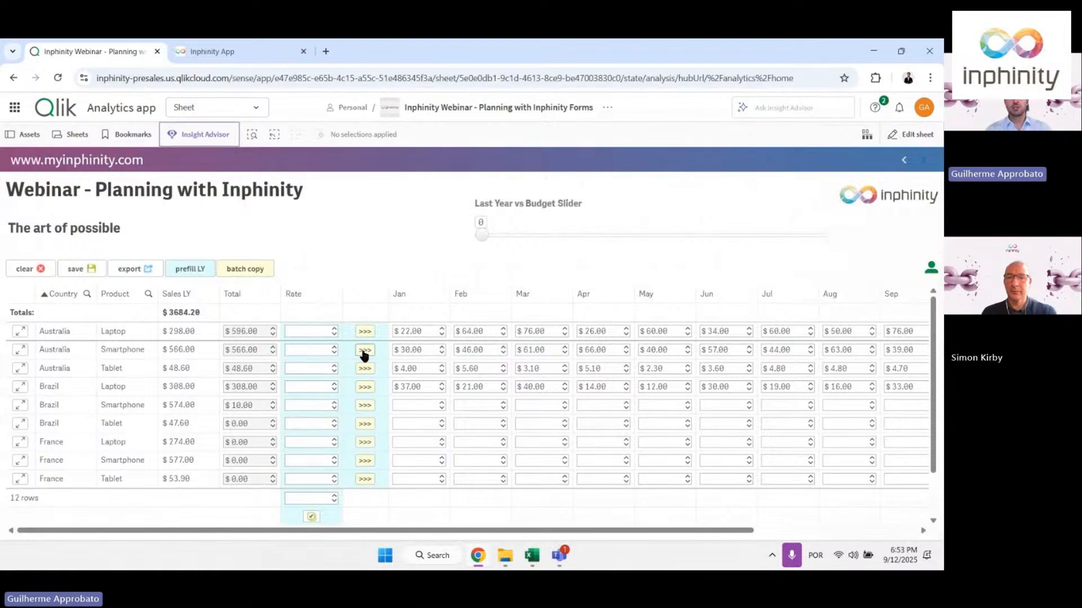
{"action": "left_click", "coordinate": [365, 424]}
{"action": "left_click", "coordinate": [364, 442]}
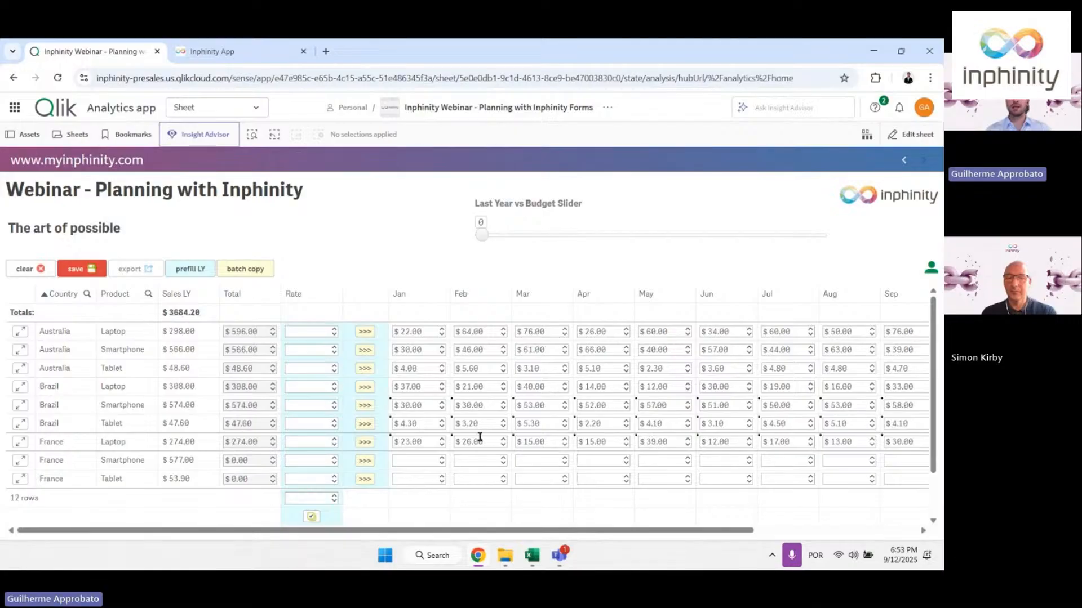
{"action": "left_click", "coordinate": [306, 442]}
{"action": "type", "text": "50"}
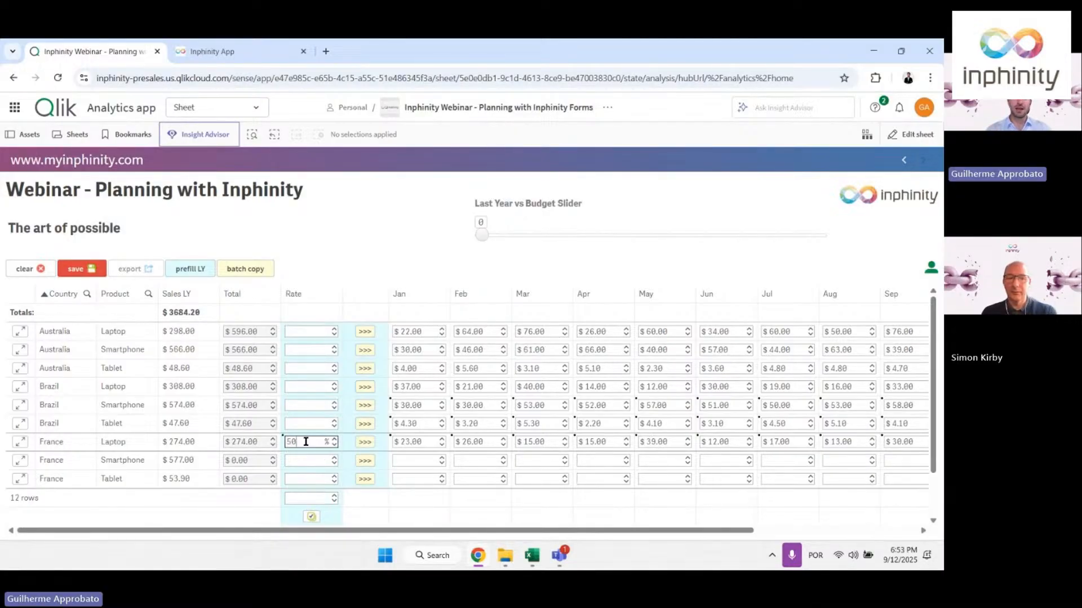
{"action": "left_click", "coordinate": [364, 443]}
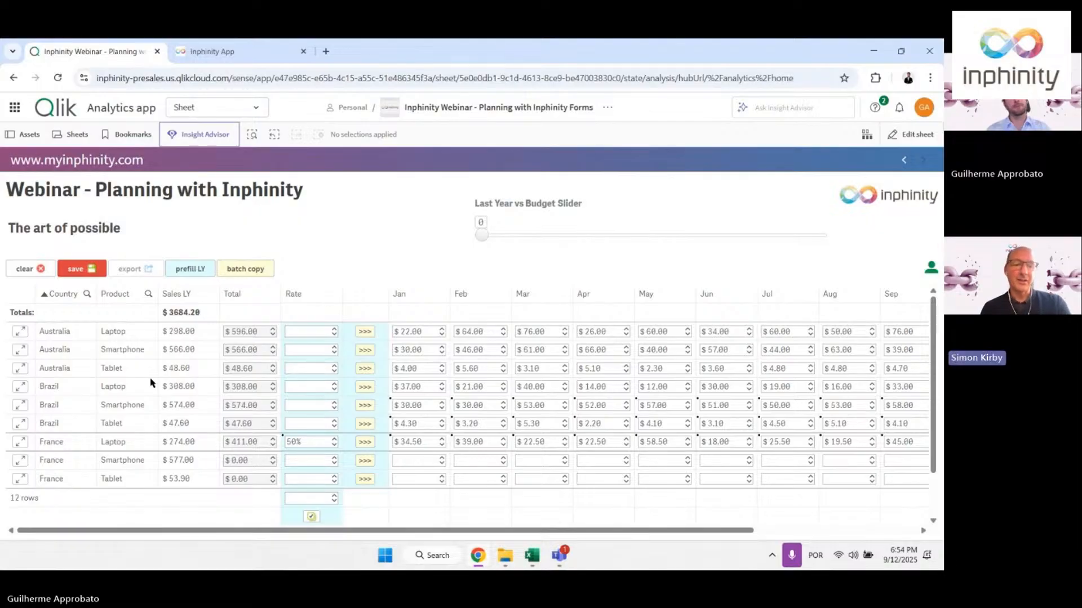
{"action": "left_click", "coordinate": [43, 270]}
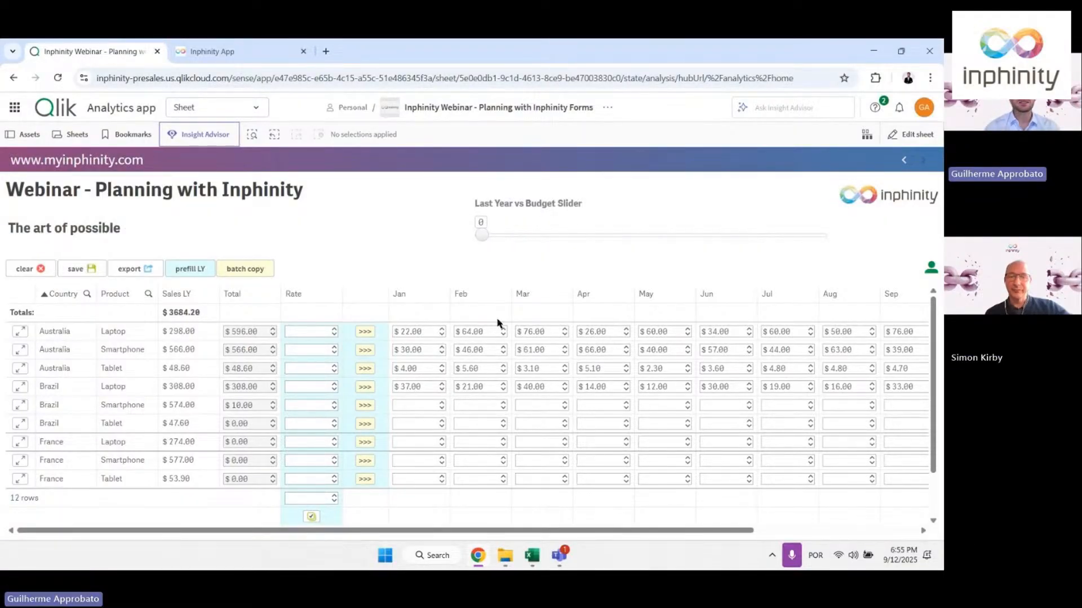
Resume sheet editing and set the SSE Refresh variable to vSSE in the form's advanced settings
{"action": "left_click", "coordinate": [909, 138]}
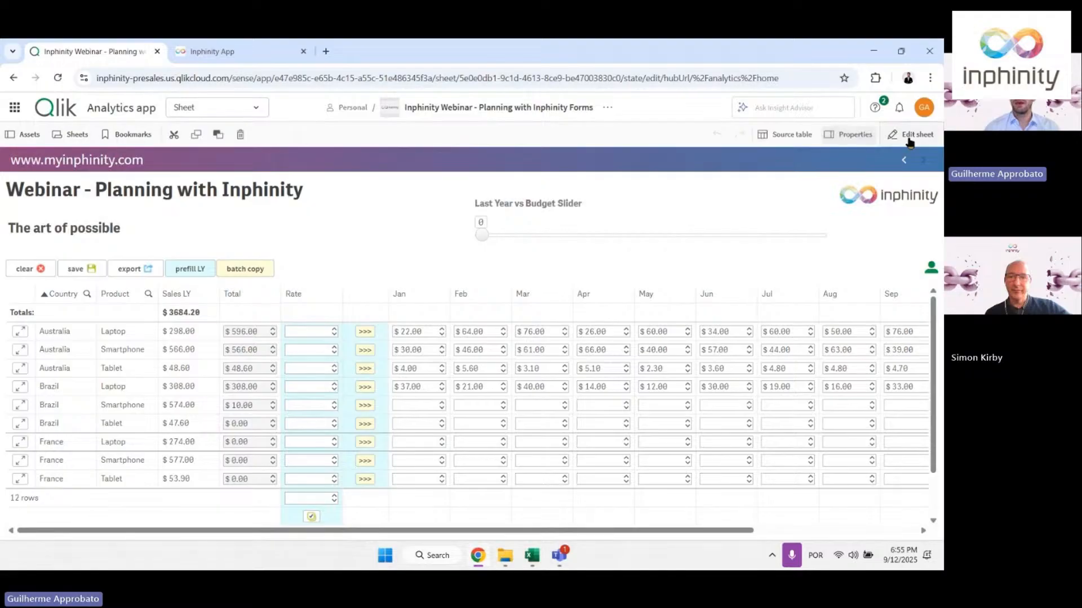
{"action": "left_click", "coordinate": [848, 220]}
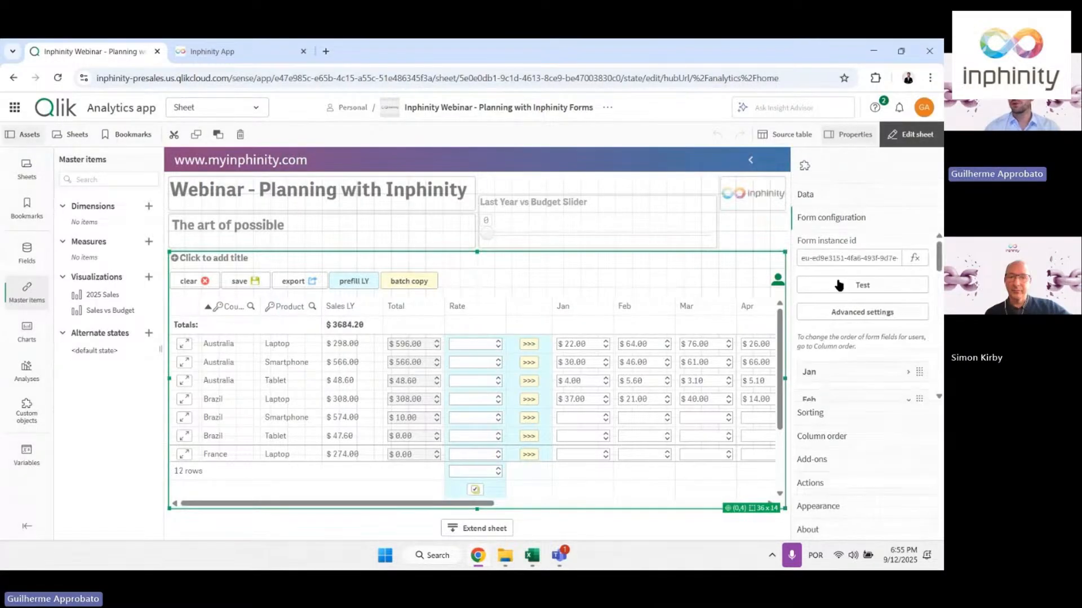
{"action": "left_click", "coordinate": [848, 311]}
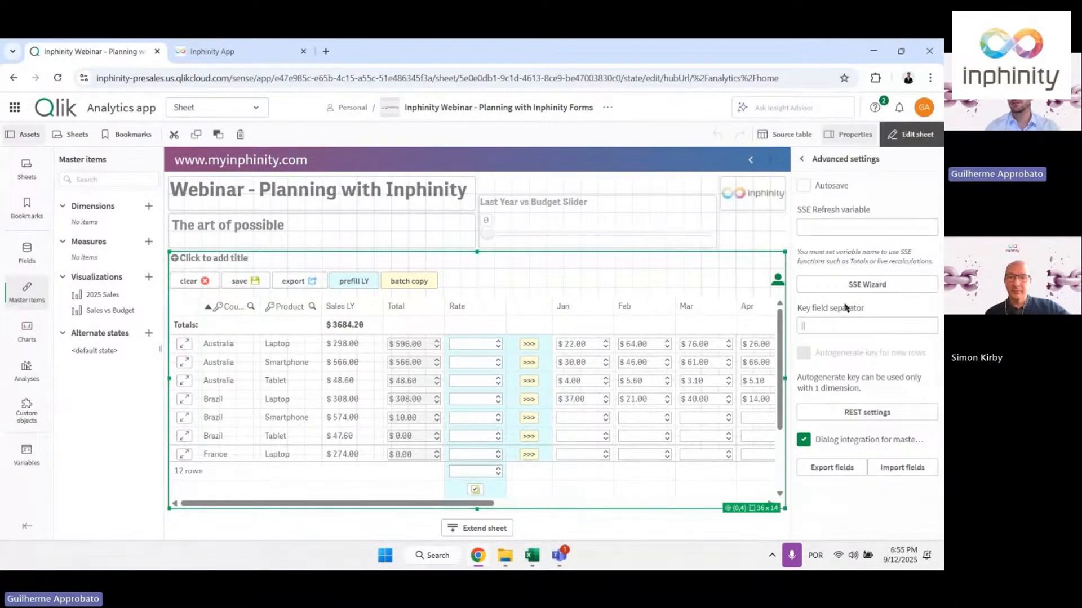
{"action": "left_click", "coordinate": [823, 227]}
{"action": "type", "text": "vS"}
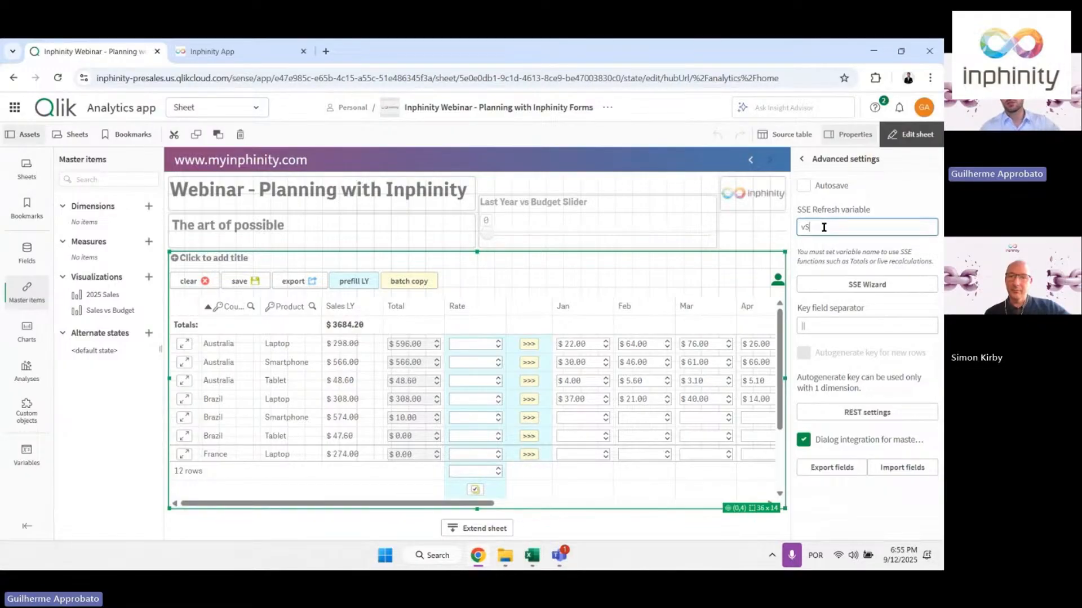
{"action": "type", "text": "SE"}
{"action": "key", "text": "Tab"}
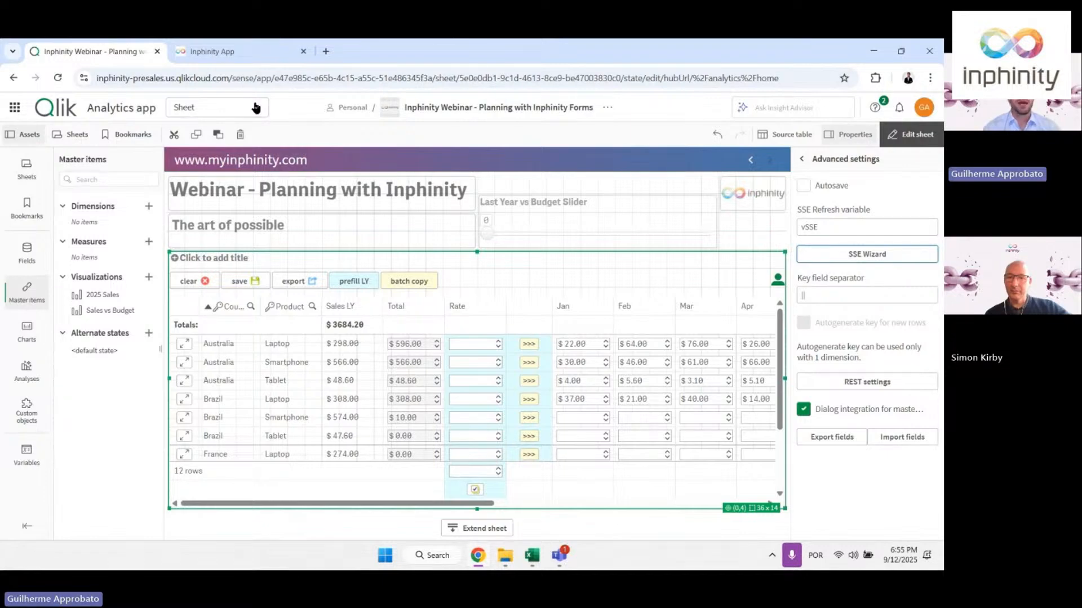
Switch to the Inphinity App and create and copy an API token for the Webinar Table form instance
{"action": "left_click", "coordinate": [228, 55]}
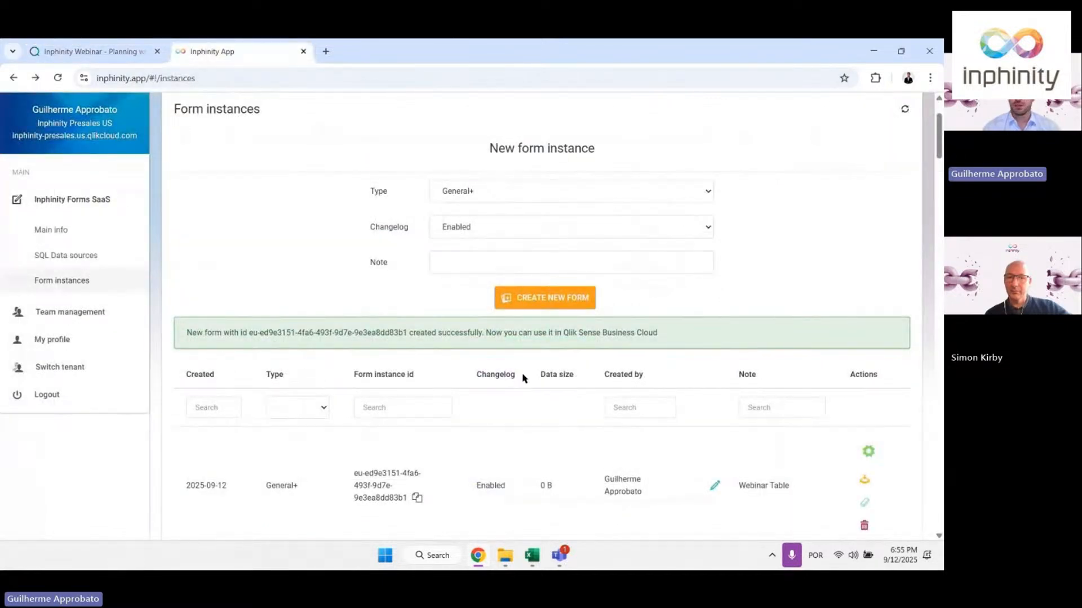
{"action": "left_click", "coordinate": [870, 458]}
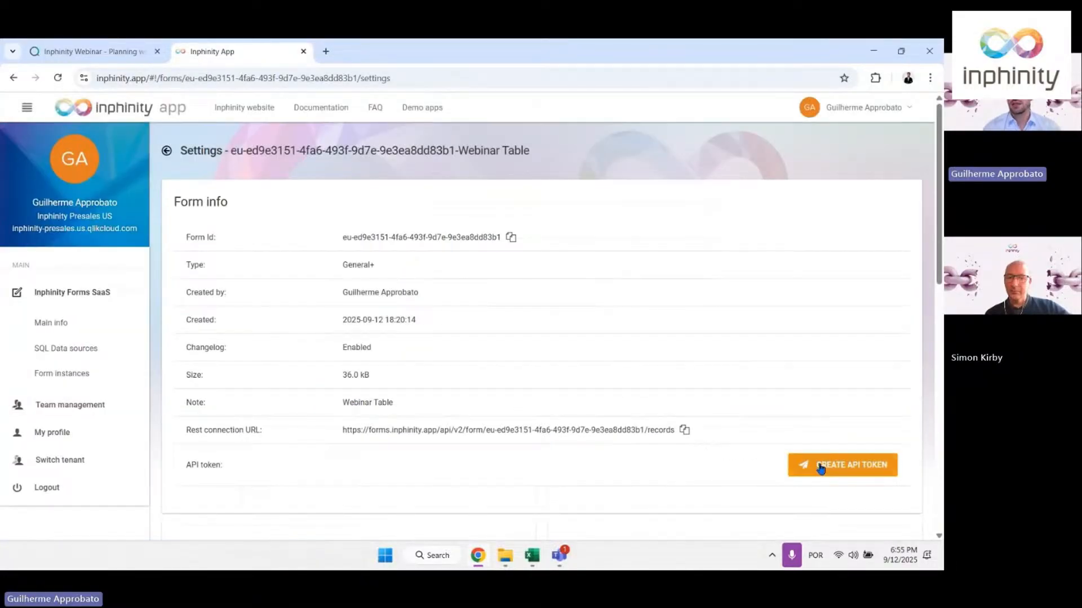
{"action": "left_click", "coordinate": [820, 469]}
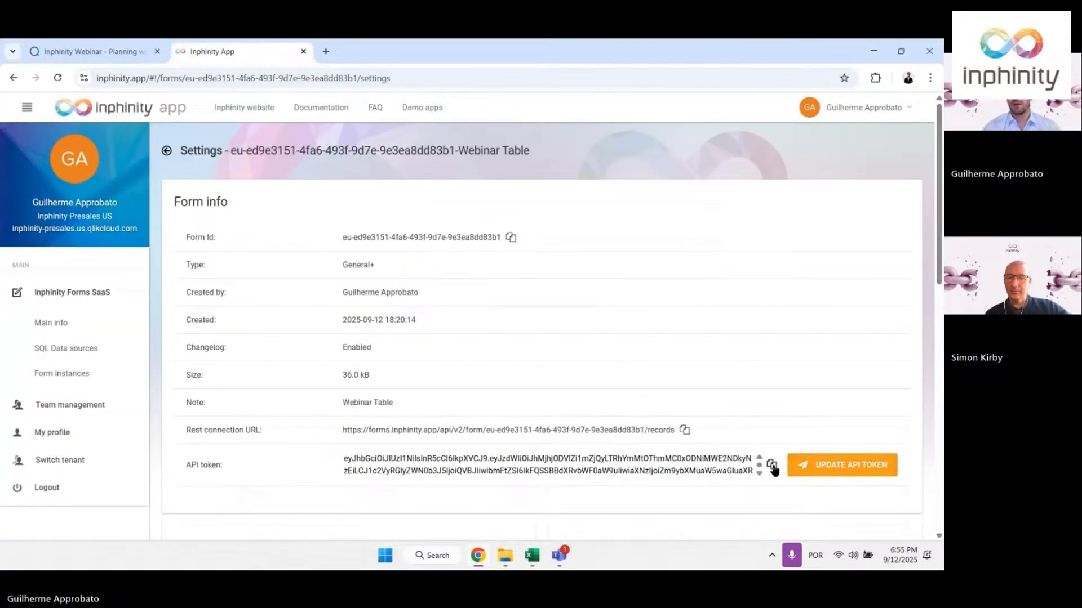
Back in the Qlik sheet, create the form's SSE connection in the Personal space with the copied API token, and return to the form configuration
{"action": "left_click", "coordinate": [104, 51]}
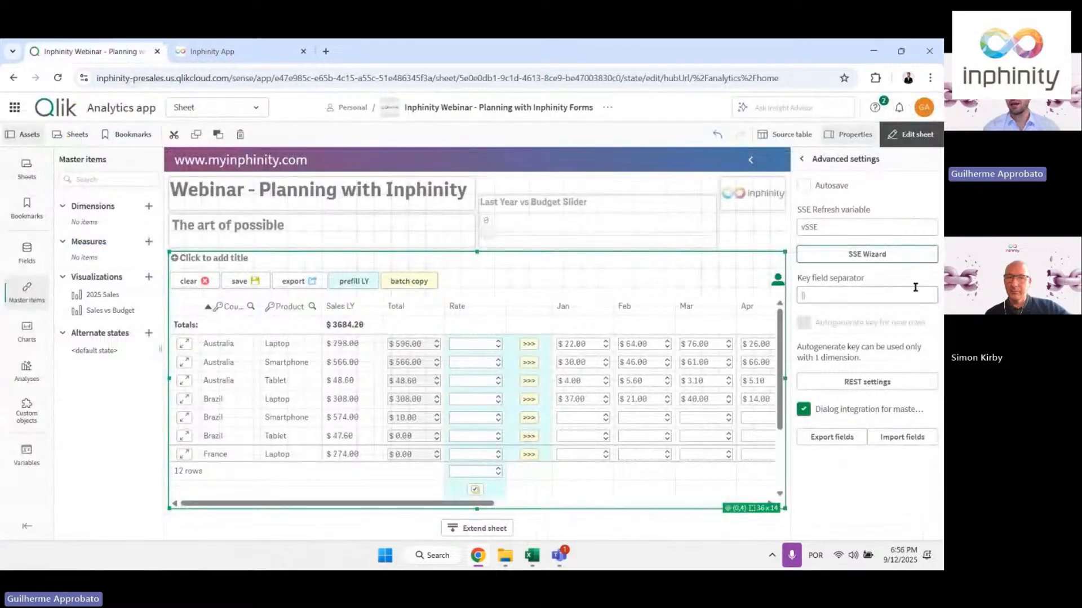
{"action": "left_click", "coordinate": [867, 254]}
{"action": "left_click", "coordinate": [500, 326]}
{"action": "key", "text": "ctrl+v"}
{"action": "left_click", "coordinate": [376, 363]}
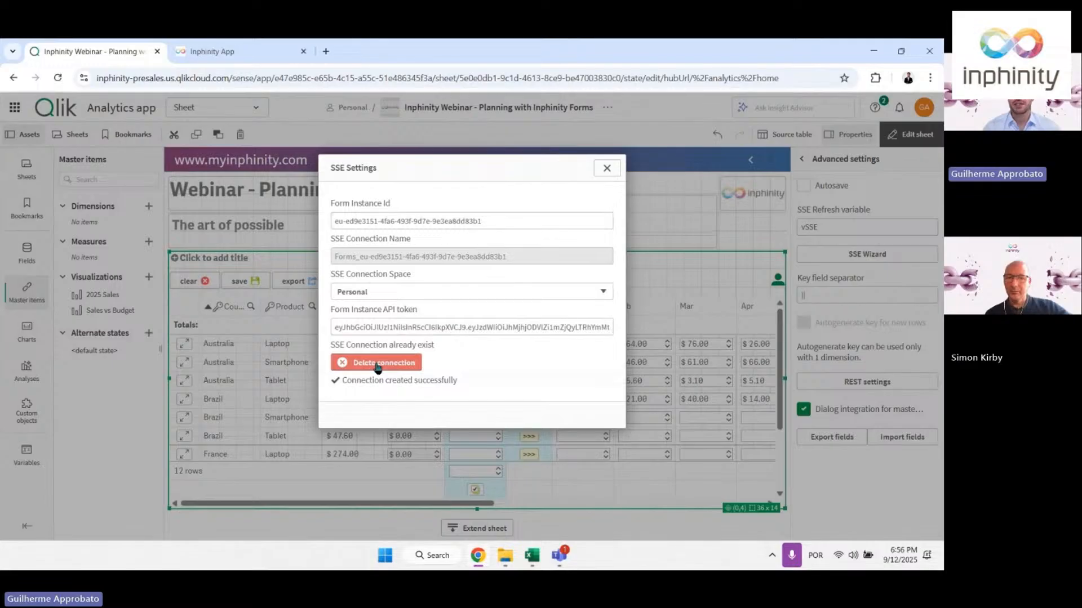
{"action": "left_click", "coordinate": [607, 167]}
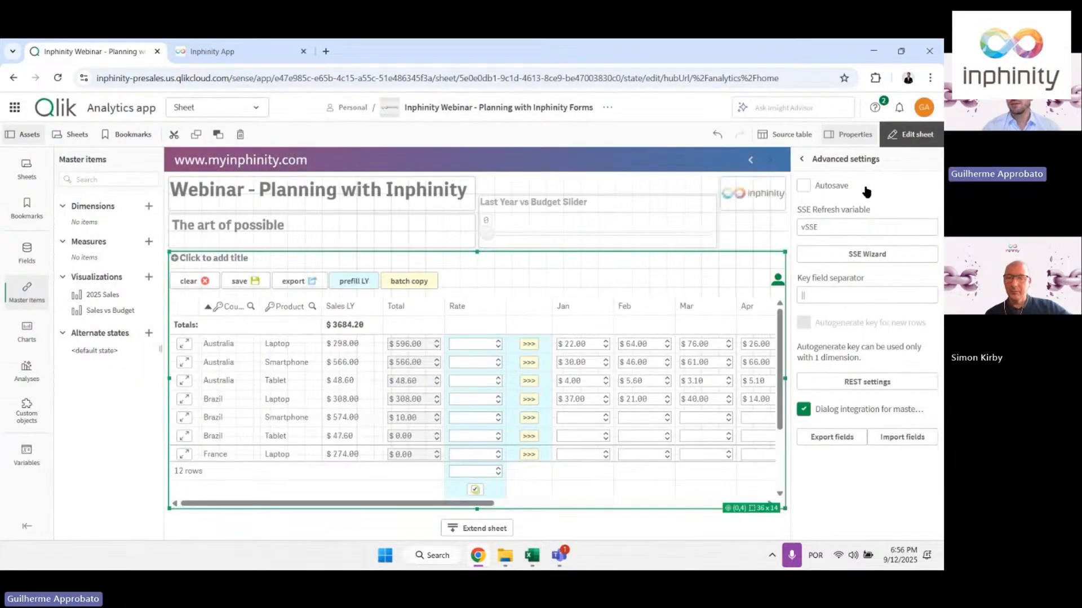
{"action": "left_click", "coordinate": [802, 159]}
{"action": "scroll", "coordinate": [837, 358], "scroll_direction": "down", "scroll_amount": 1}
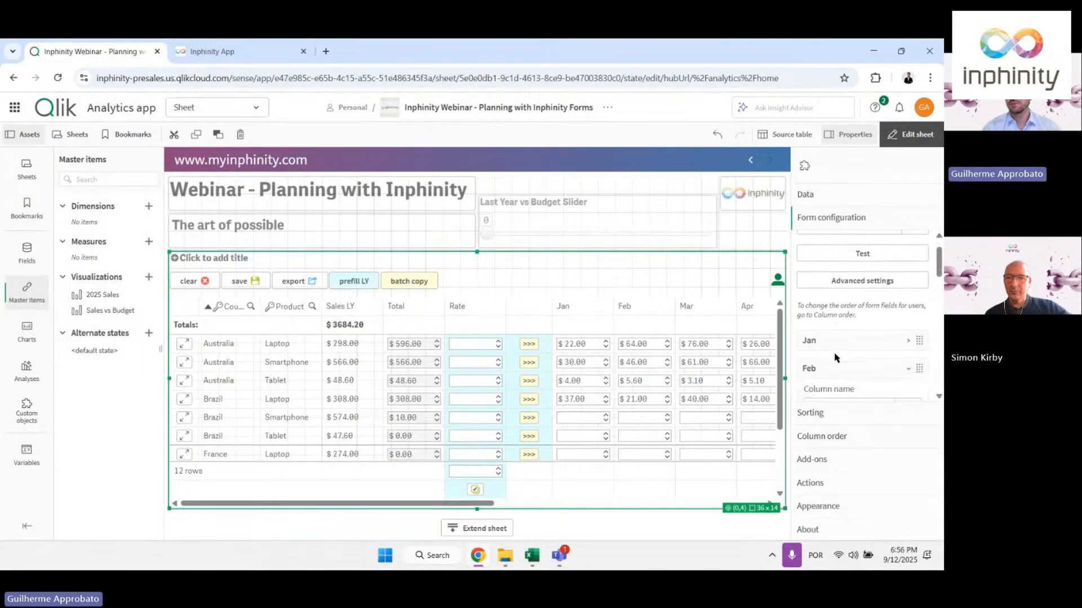
Set the totals function of the Jan field to Sum in its field options and close the field settings
{"action": "left_click", "coordinate": [851, 319]}
{"action": "left_click", "coordinate": [850, 341]}
{"action": "scroll", "coordinate": [735, 354], "scroll_direction": "down", "scroll_amount": 5}
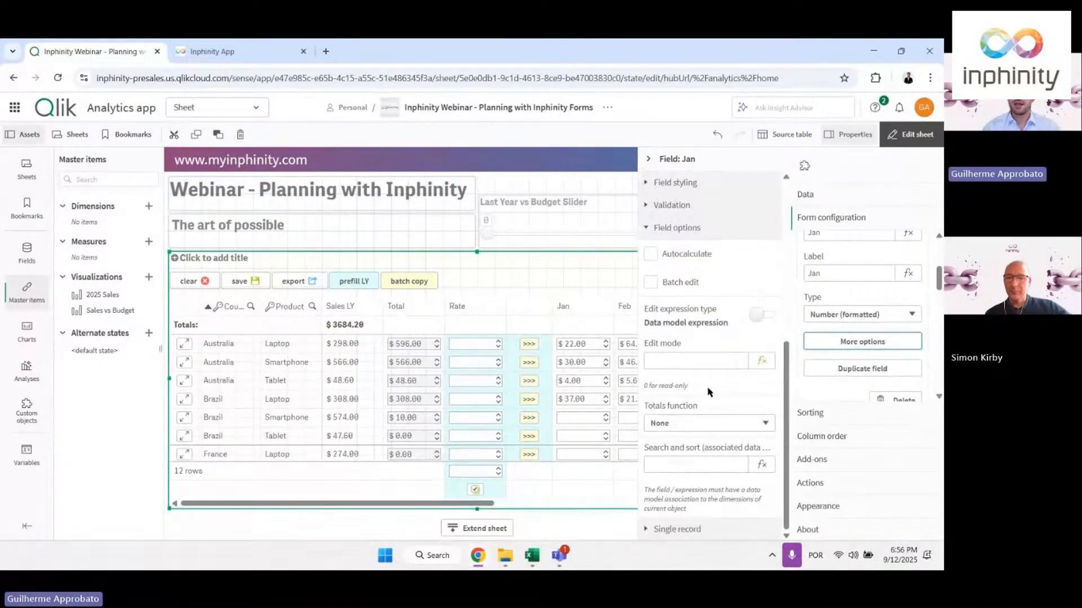
{"action": "left_click", "coordinate": [679, 428]}
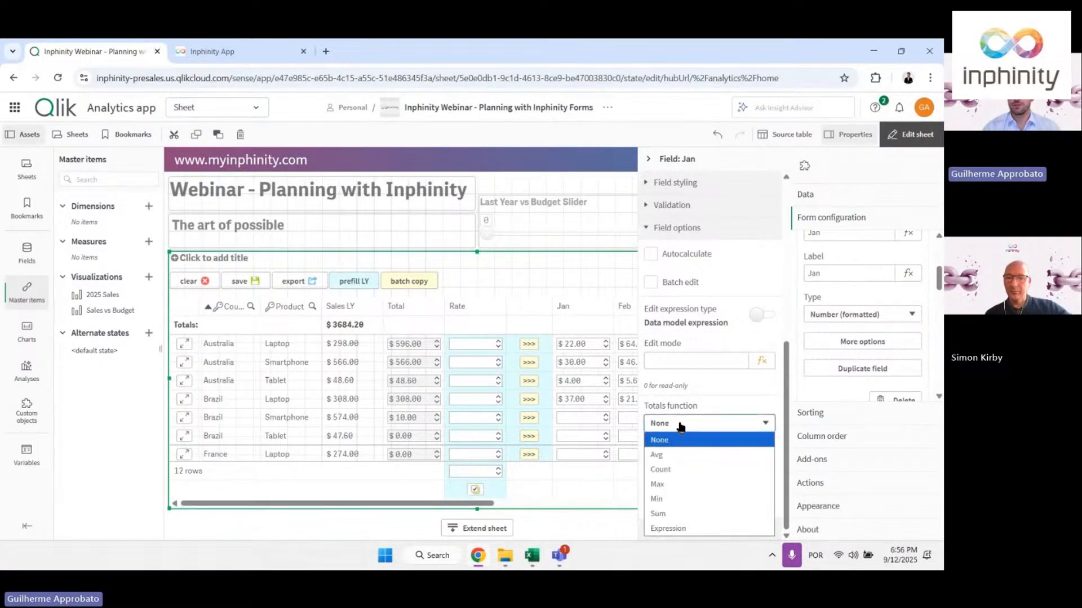
{"action": "left_click", "coordinate": [663, 514]}
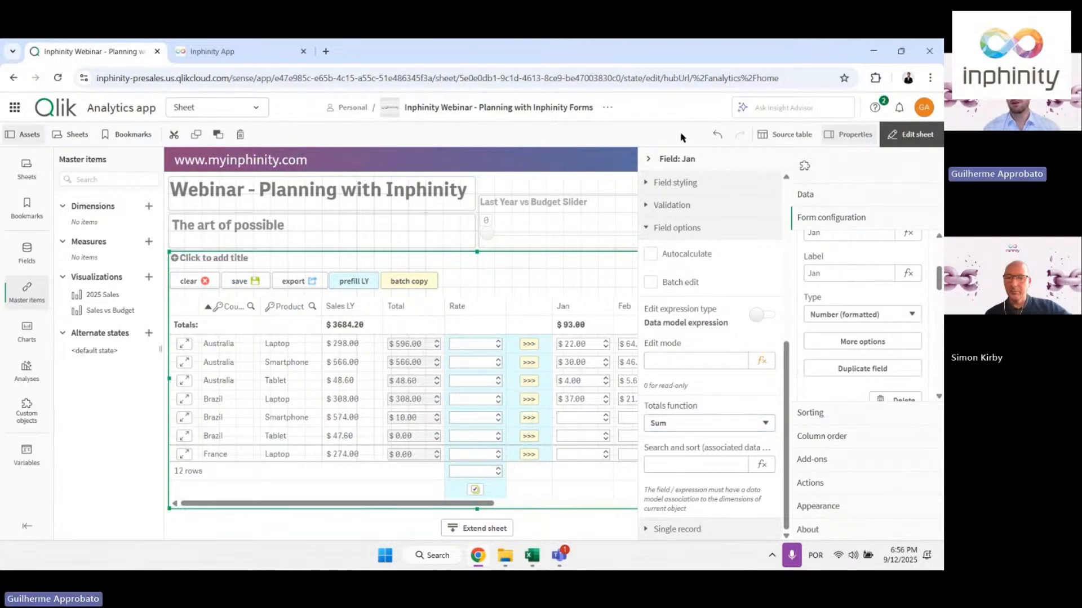
{"action": "left_click", "coordinate": [679, 159]}
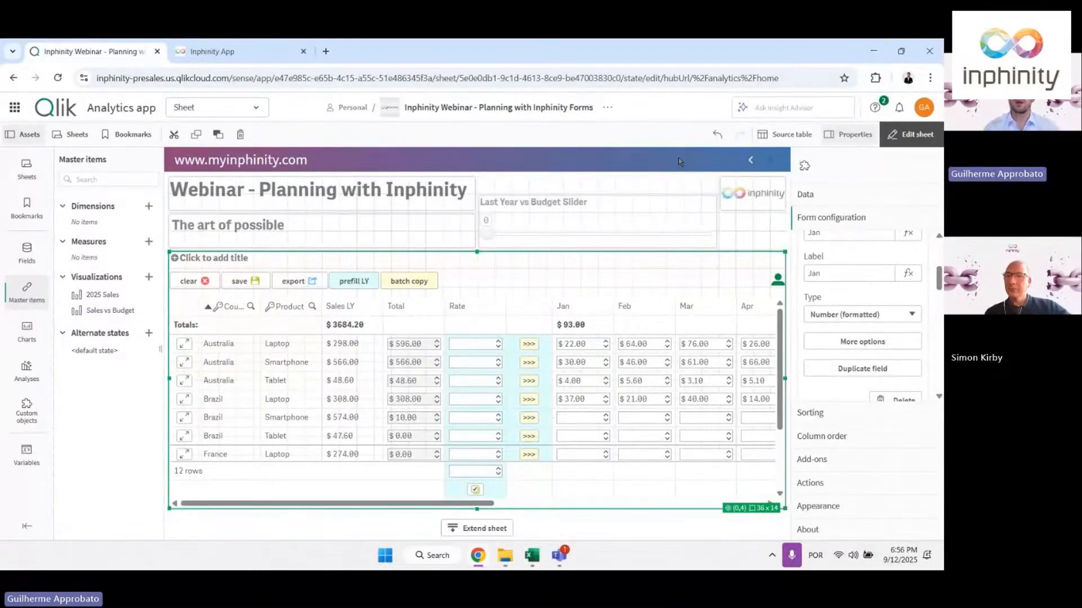
Leave sheet editing, set the Jan values of Brazil Laptop and Australia Tablet to 100, and save the form
{"action": "left_click", "coordinate": [910, 134]}
{"action": "left_click", "coordinate": [415, 387]}
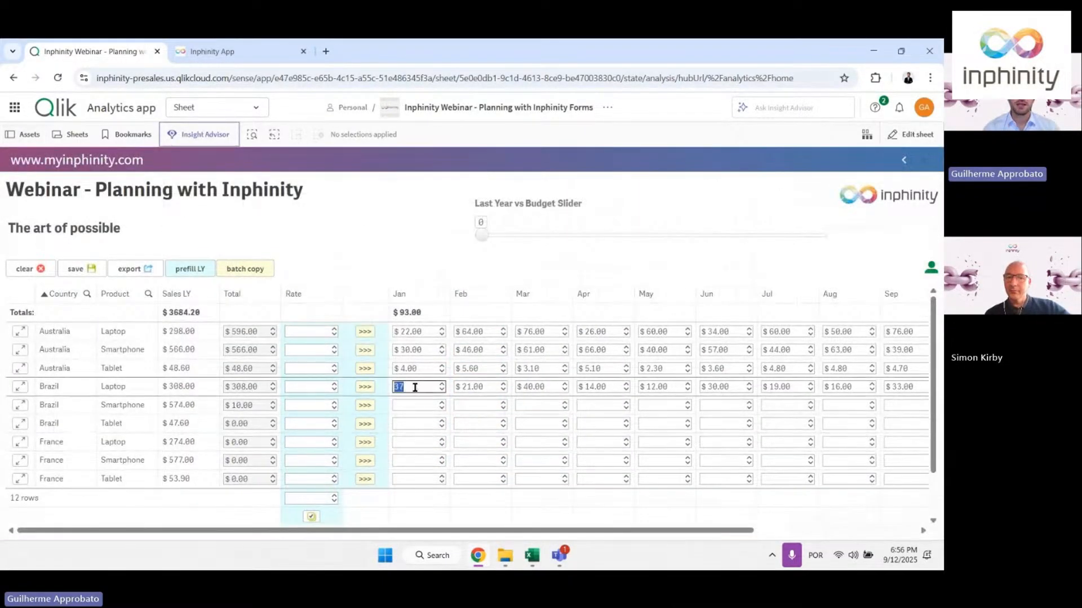
{"action": "type", "text": "100"}
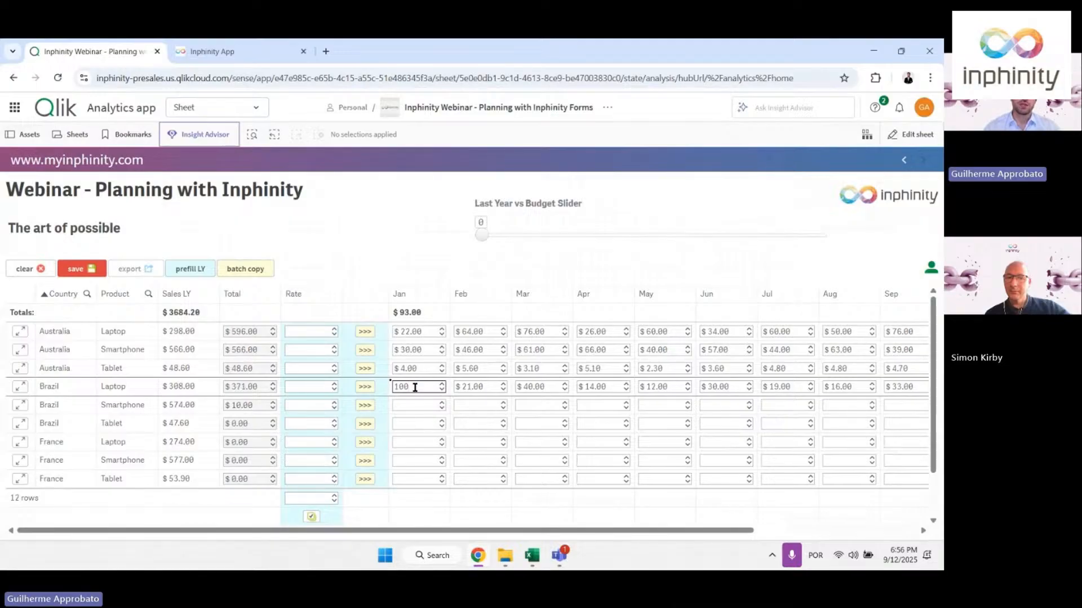
{"action": "left_click", "coordinate": [416, 369]}
{"action": "type", "text": "100"}
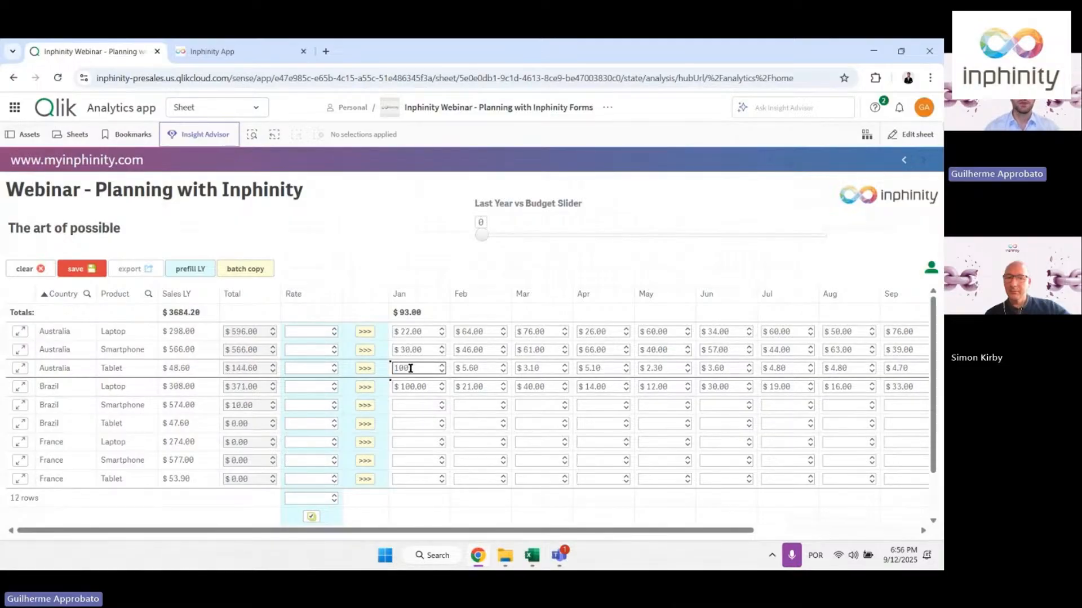
{"action": "left_click", "coordinate": [91, 275]}
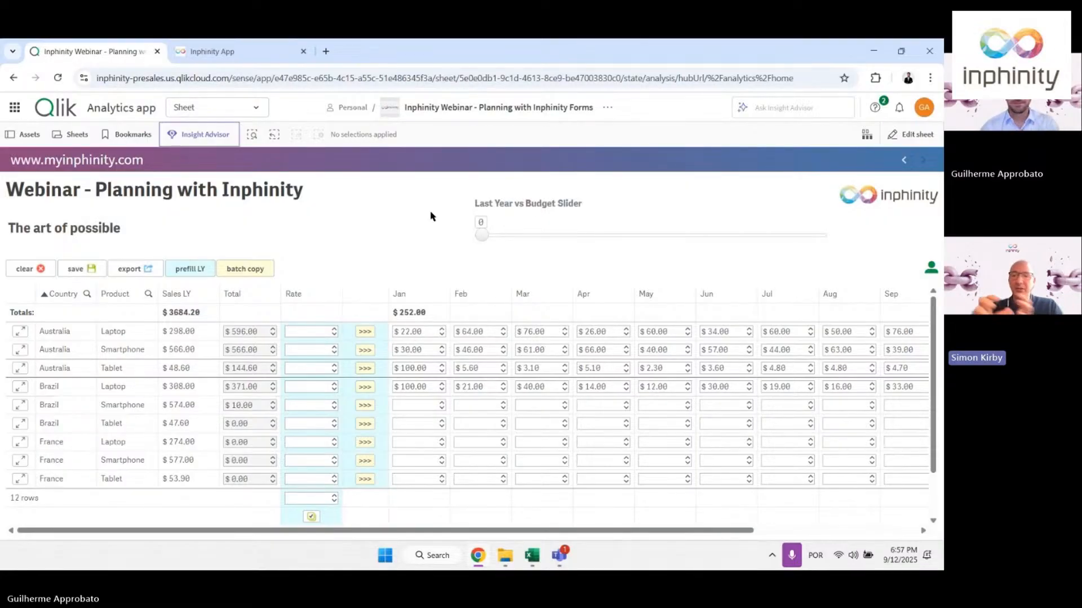
Set the Jan values of Australia Laptop and Australia Smartphone to 100 and save the form
{"action": "left_click", "coordinate": [417, 336]}
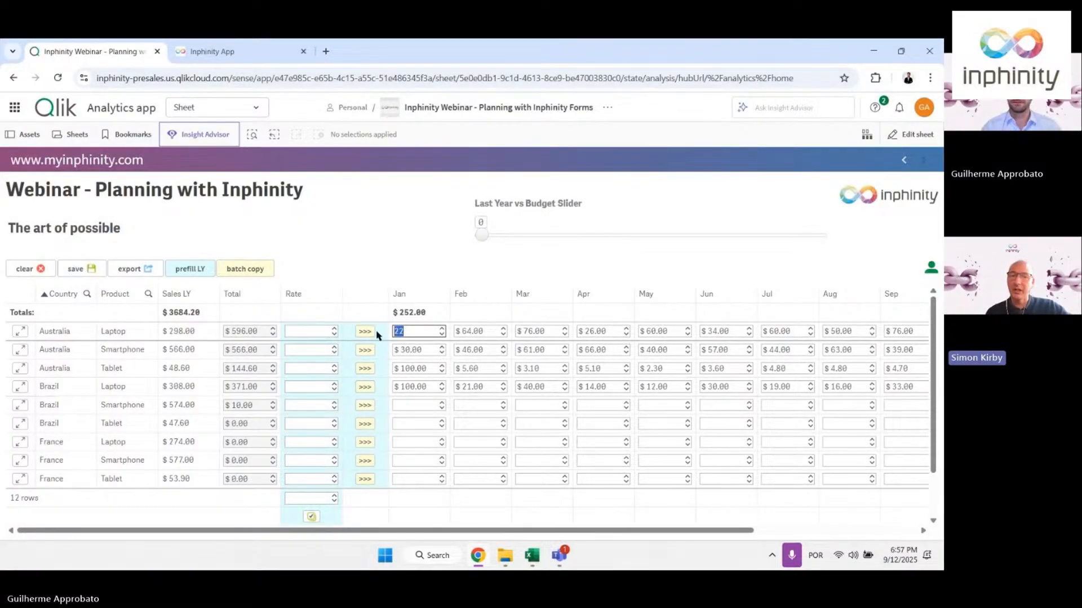
{"action": "type", "text": "100"}
{"action": "left_click", "coordinate": [414, 349]}
{"action": "type", "text": "100"}
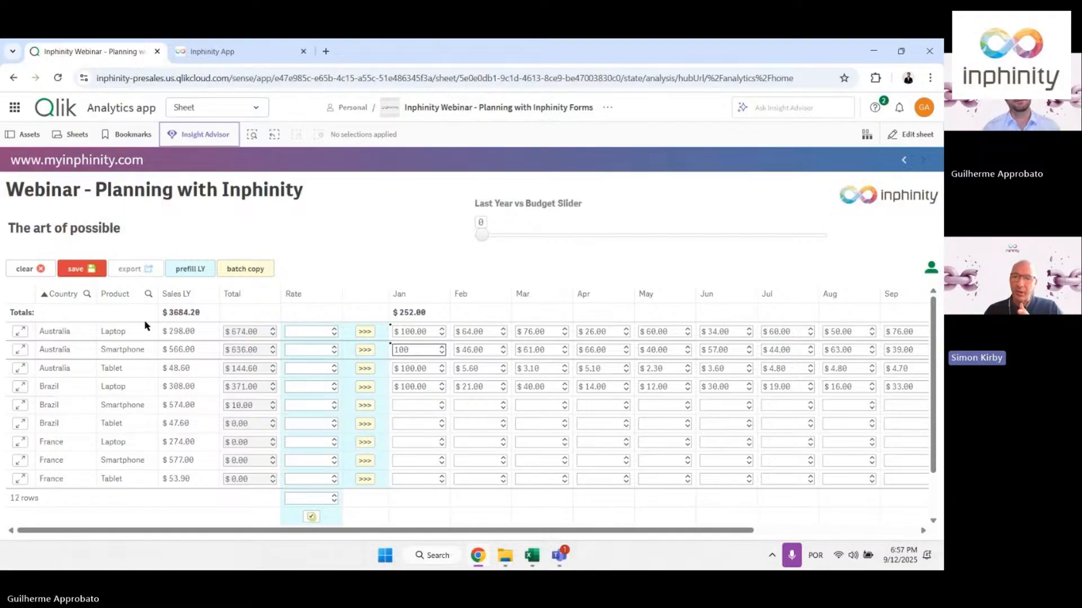
{"action": "left_click", "coordinate": [104, 274]}
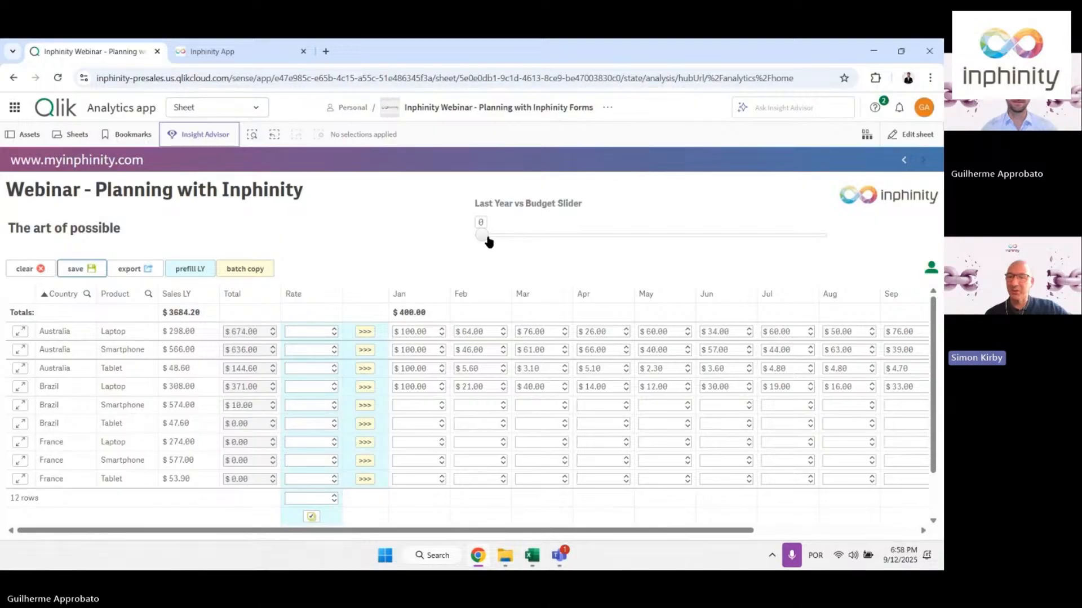
Move the Last Year vs Budget slider to 1 to view the Jan column, and return it to 0
{"action": "left_click_drag", "start_coordinate": [481, 235], "coordinate": [508, 237]}
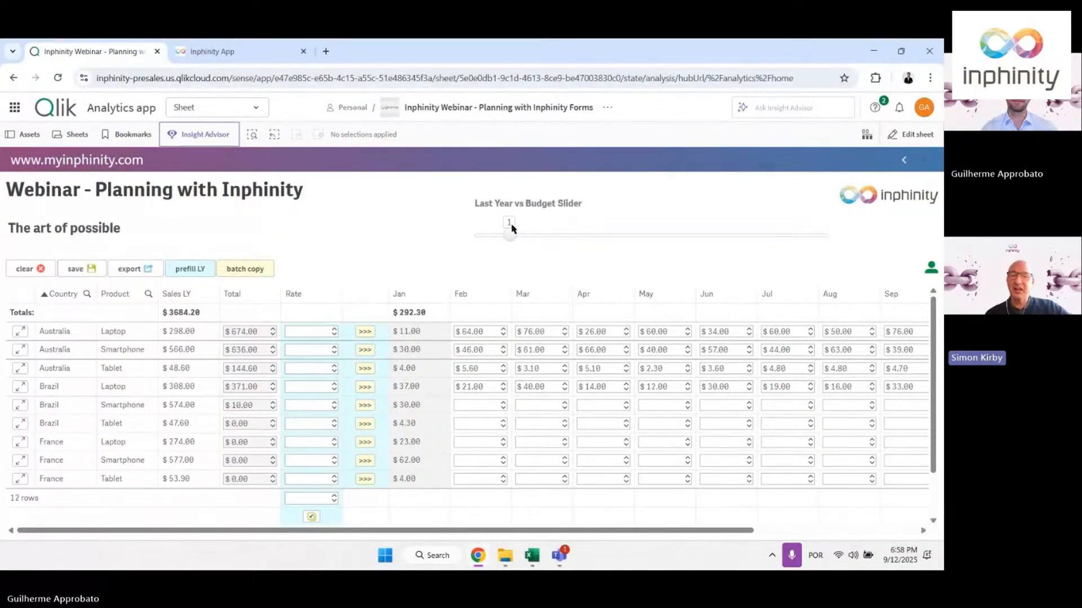
{"action": "left_click_drag", "start_coordinate": [511, 237], "coordinate": [474, 236]}
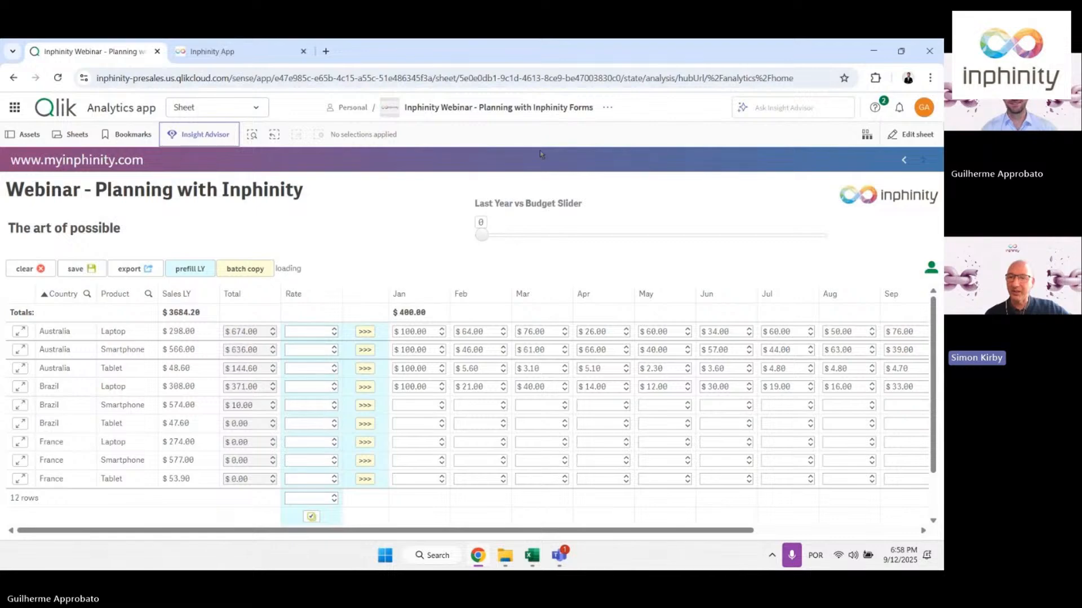